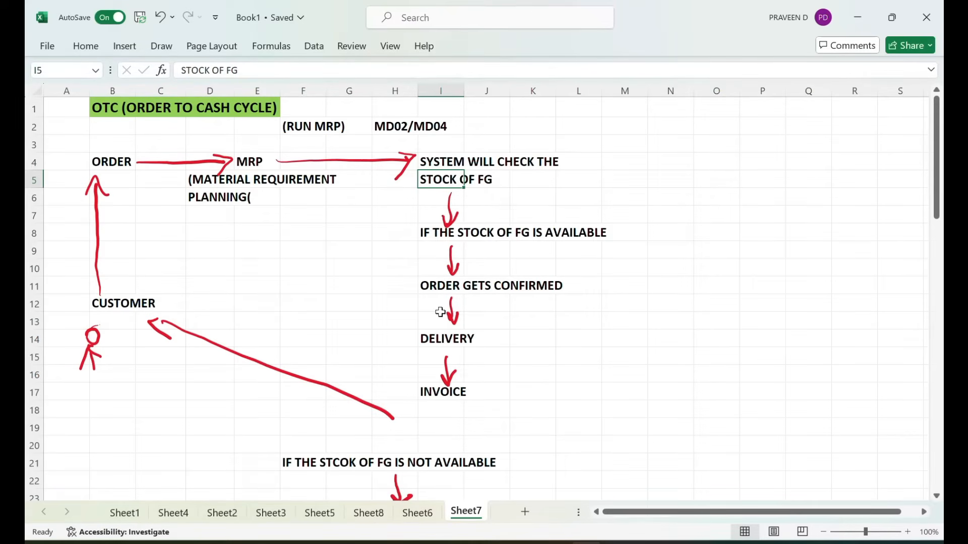
- Review the order-to-cash flowchart's branch for unavailable finished goods, from the raw-material stock check through production to invoice
{"action": "scroll", "coordinate": [440, 312], "scroll_direction": "down", "scroll_amount": 4}
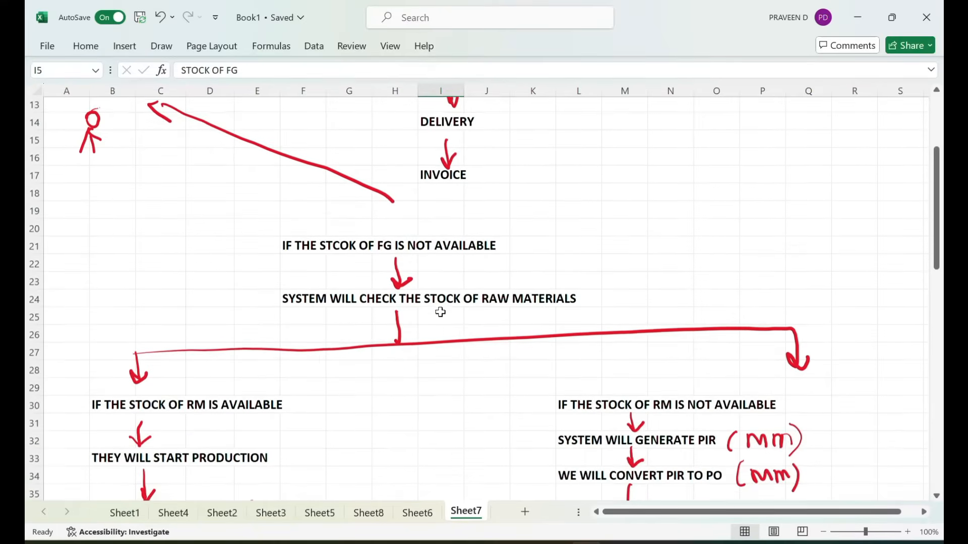
{"action": "scroll", "coordinate": [440, 312], "scroll_direction": "down", "scroll_amount": 1}
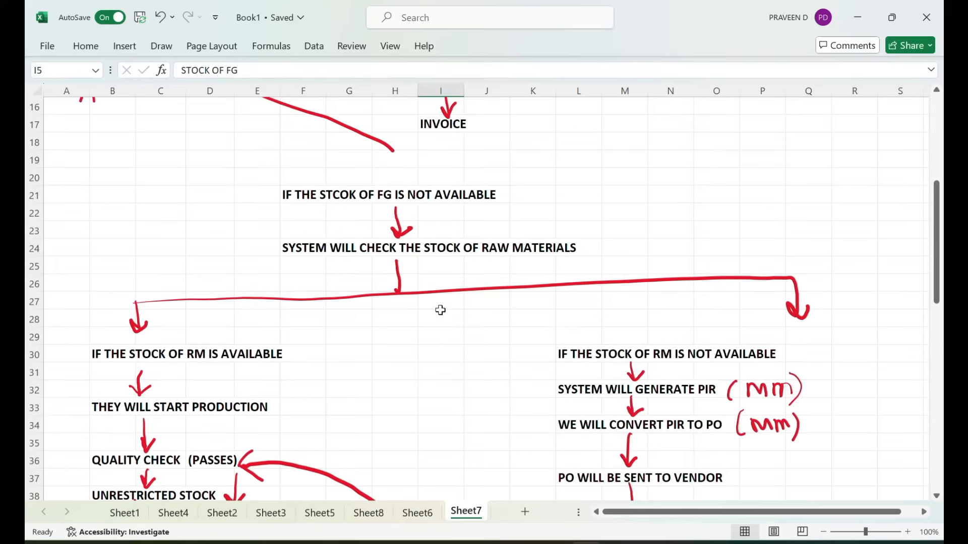
{"action": "left_click", "coordinate": [327, 247]}
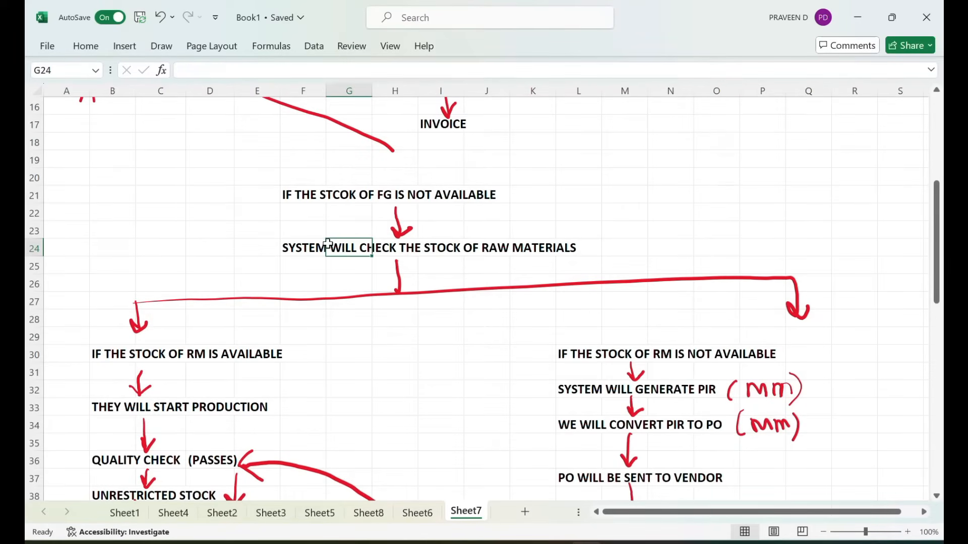
{"action": "left_click", "coordinate": [310, 247]}
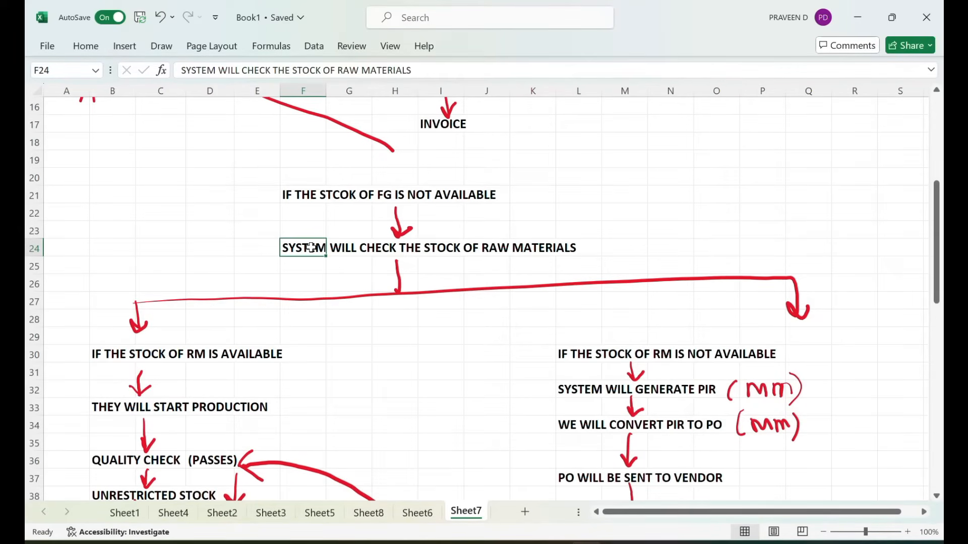
{"action": "scroll", "coordinate": [276, 359], "scroll_direction": "down", "scroll_amount": 1}
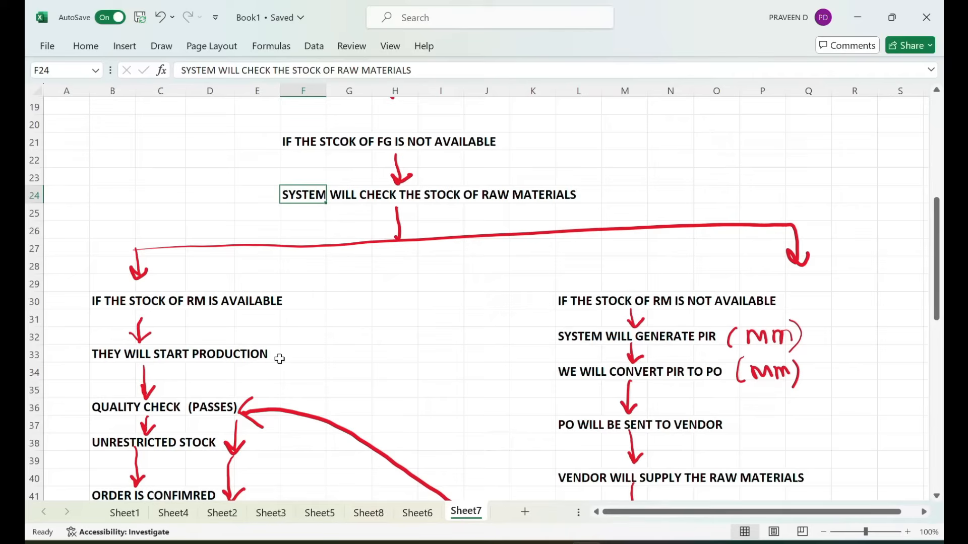
{"action": "scroll", "coordinate": [279, 359], "scroll_direction": "down", "scroll_amount": 1}
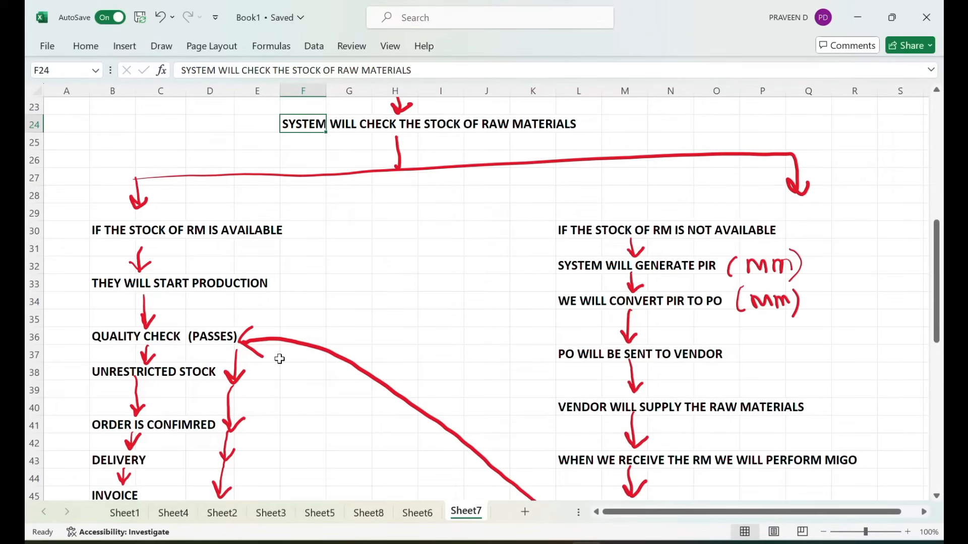
{"action": "scroll", "coordinate": [279, 359], "scroll_direction": "down", "scroll_amount": 1}
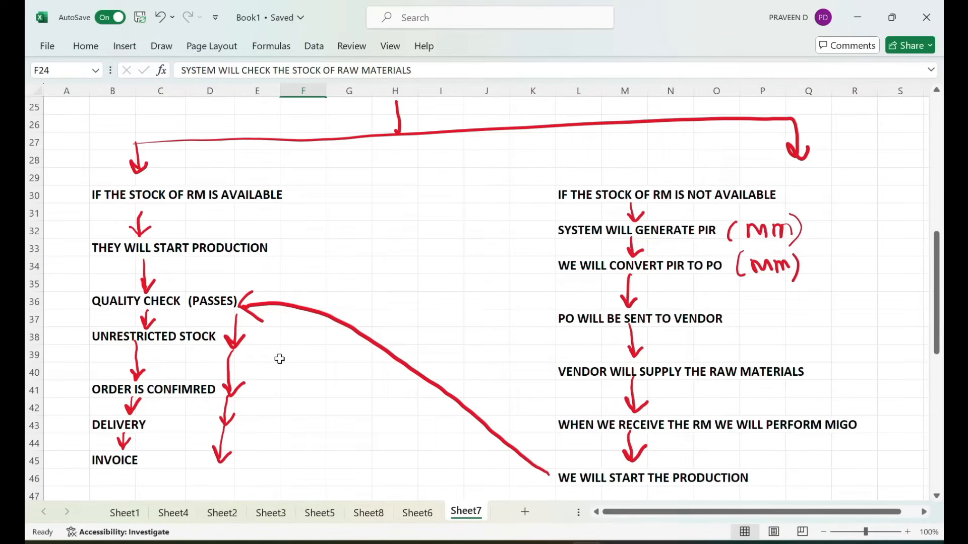
{"action": "scroll", "coordinate": [279, 359], "scroll_direction": "up", "scroll_amount": 1}
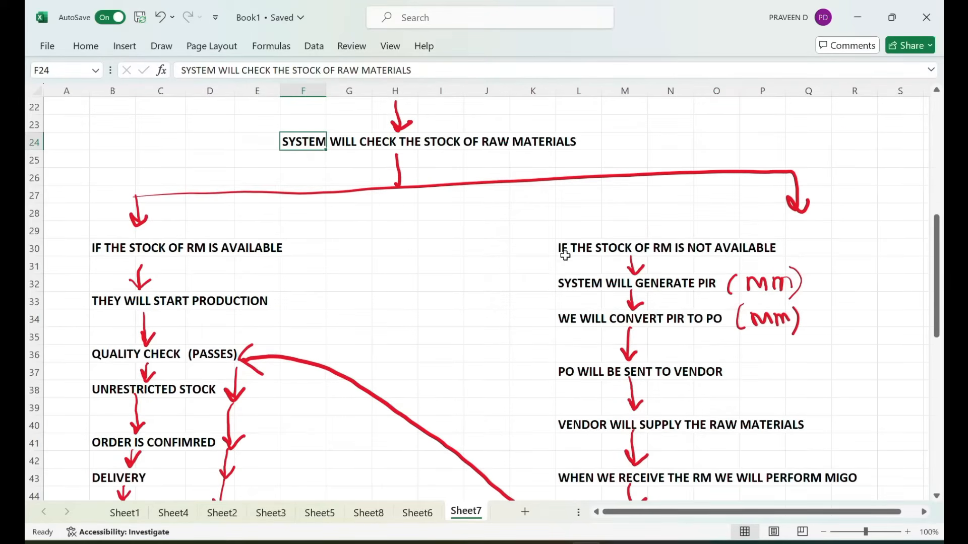
- Examine the flowchart branch for unavailable raw materials, from generating the PIR through PO, vendor supply and MIGO to production start
{"action": "left_click", "coordinate": [575, 250]}
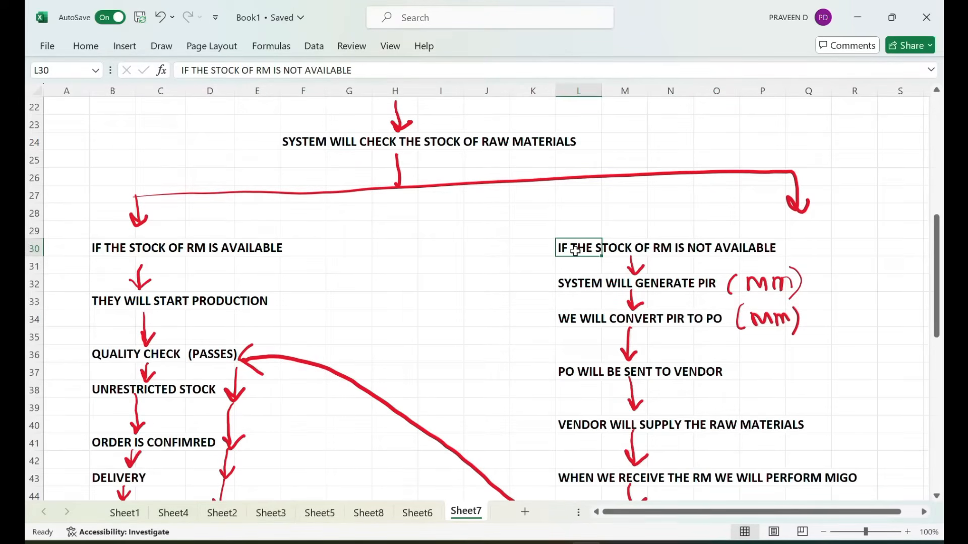
{"action": "left_click", "coordinate": [570, 283]}
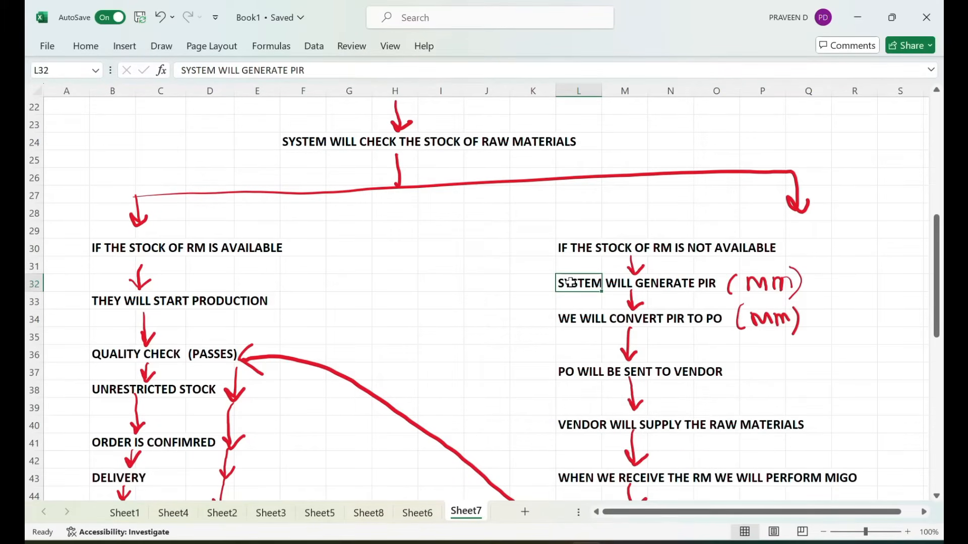
{"action": "left_click", "coordinate": [569, 319]}
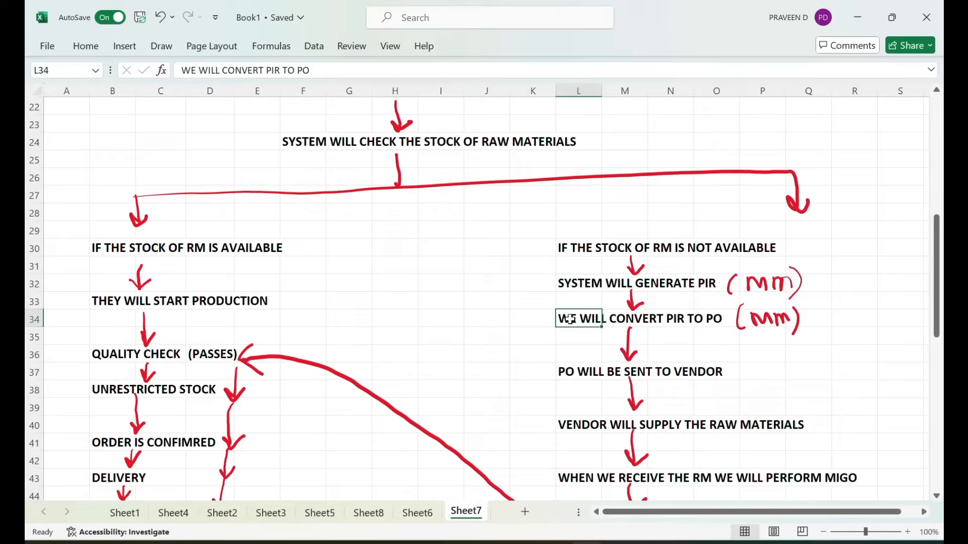
{"action": "left_click", "coordinate": [568, 370]}
{"action": "scroll", "coordinate": [568, 370], "scroll_direction": "down", "scroll_amount": 1}
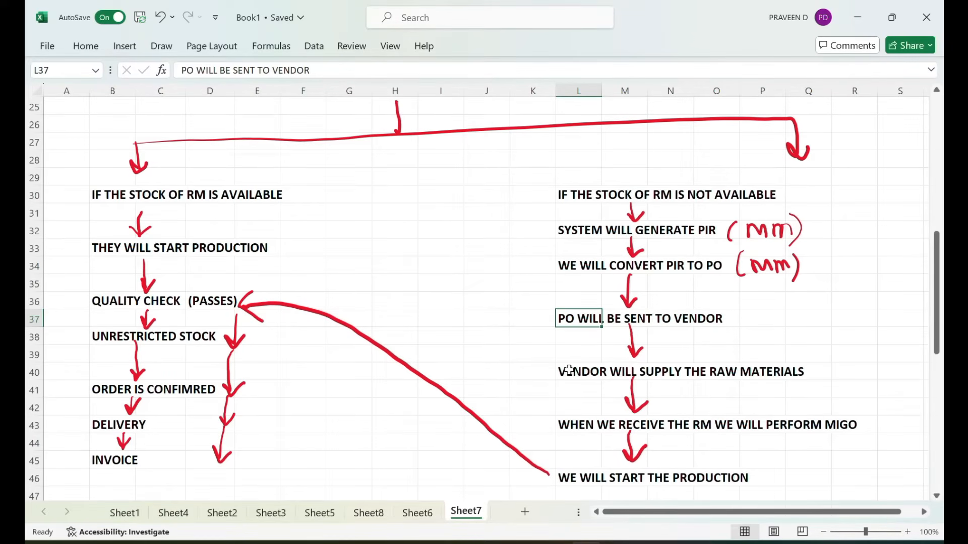
{"action": "left_click", "coordinate": [569, 372]}
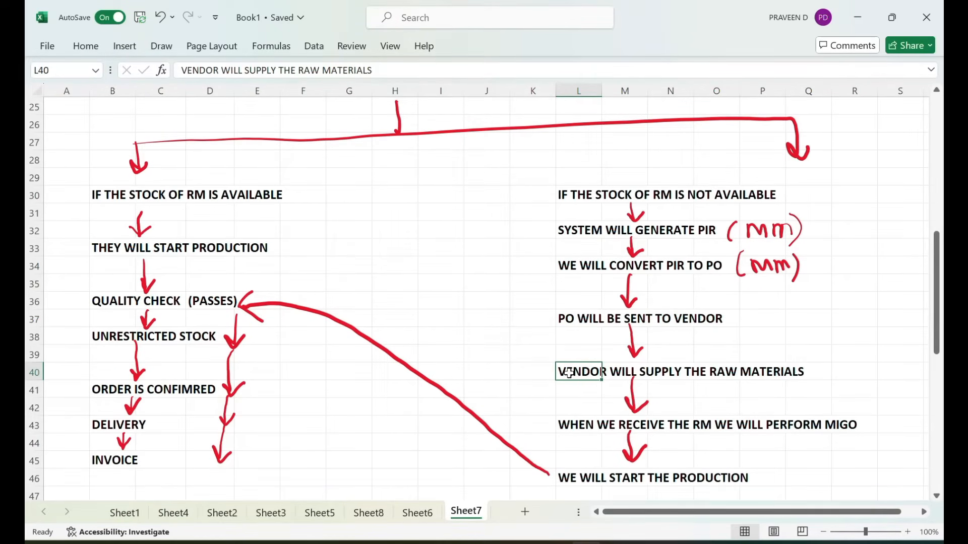
{"action": "left_click", "coordinate": [569, 413]}
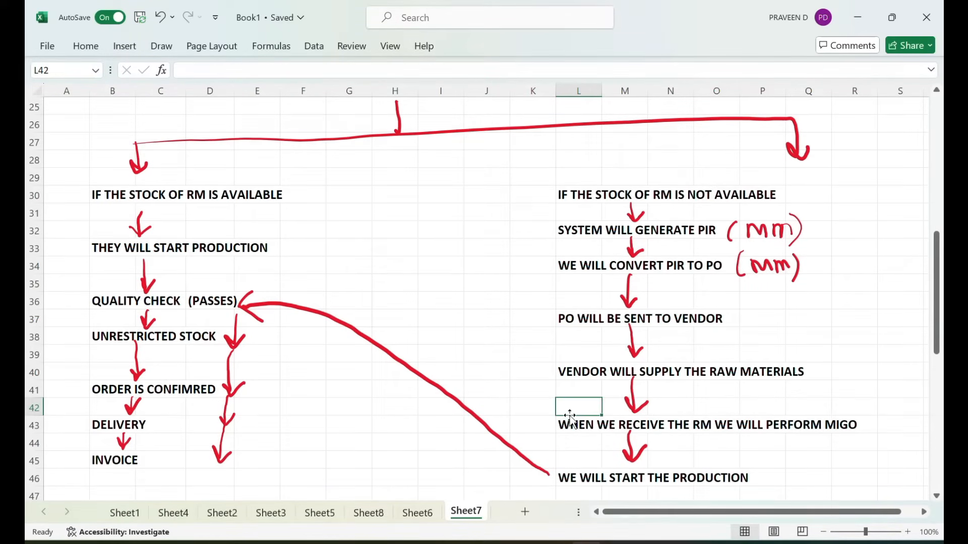
{"action": "left_click", "coordinate": [569, 426]}
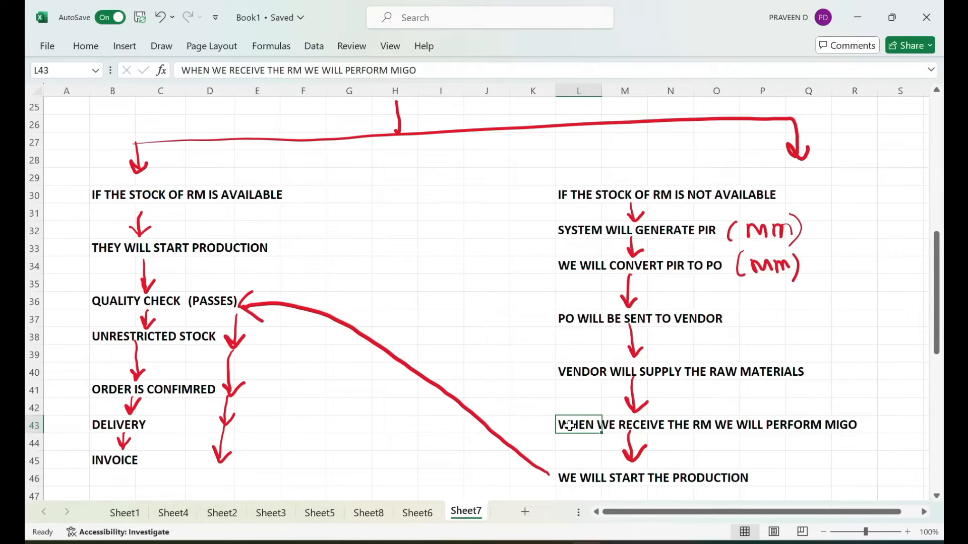
{"action": "left_click", "coordinate": [566, 475]}
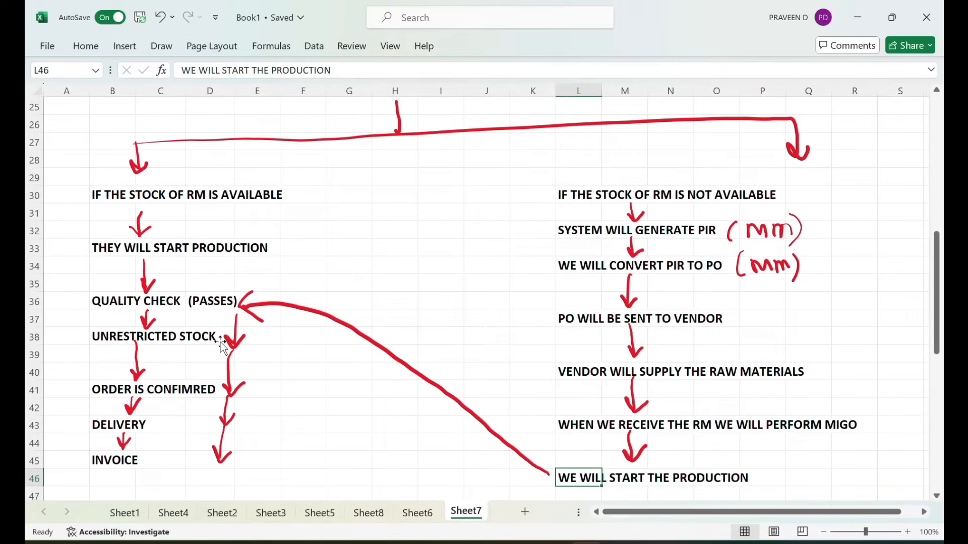
- Examine the sales document flow in row 52 from inquiry through quotation, sales order and delivery to invoice
{"action": "scroll", "coordinate": [330, 349], "scroll_direction": "up", "scroll_amount": 8}
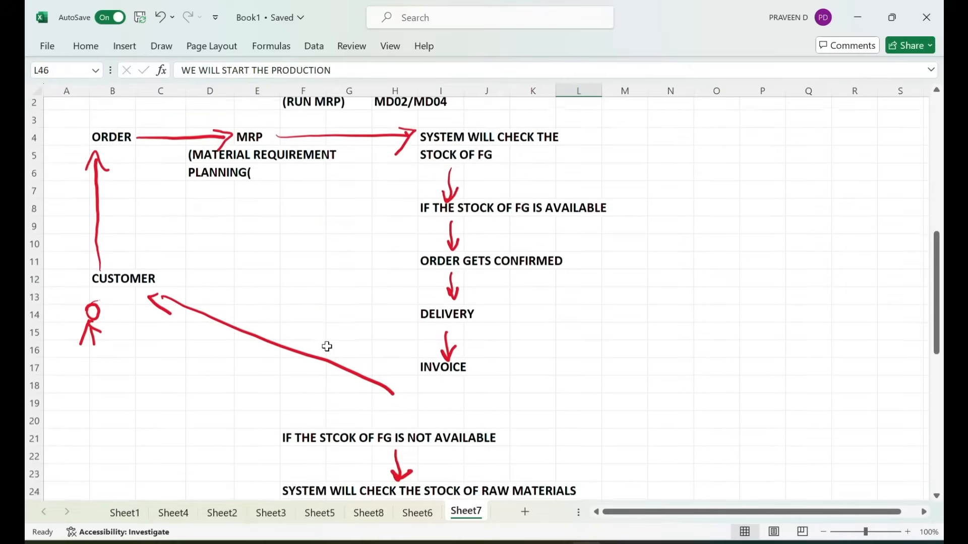
{"action": "scroll", "coordinate": [366, 388], "scroll_direction": "down", "scroll_amount": 15}
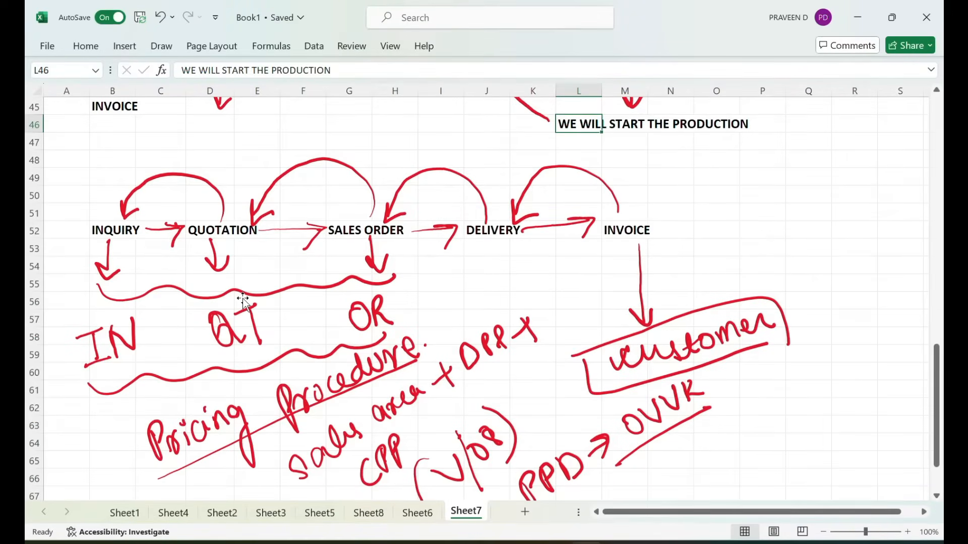
{"action": "scroll", "coordinate": [270, 304], "scroll_direction": "down", "scroll_amount": 1}
{"action": "left_click", "coordinate": [104, 209]}
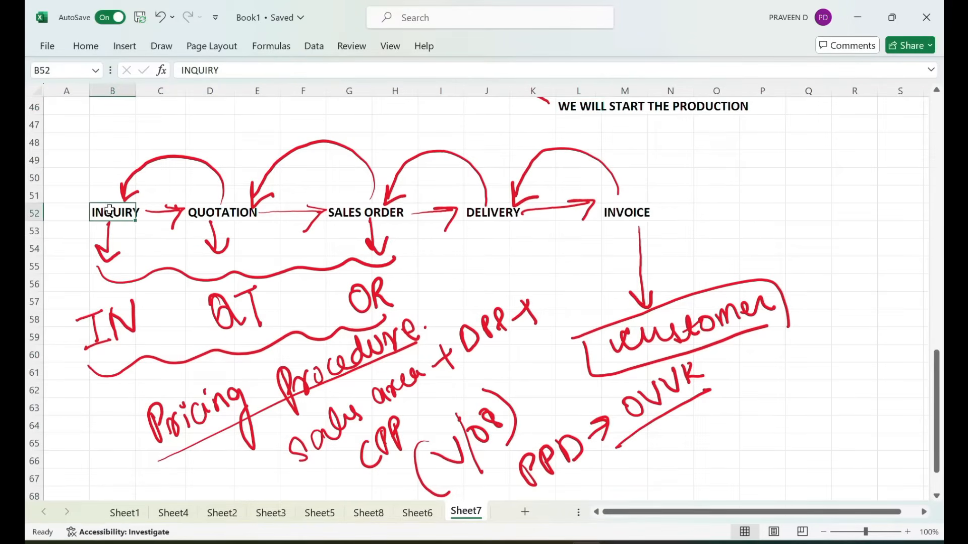
{"action": "left_click", "coordinate": [212, 209]}
{"action": "left_click", "coordinate": [356, 210]}
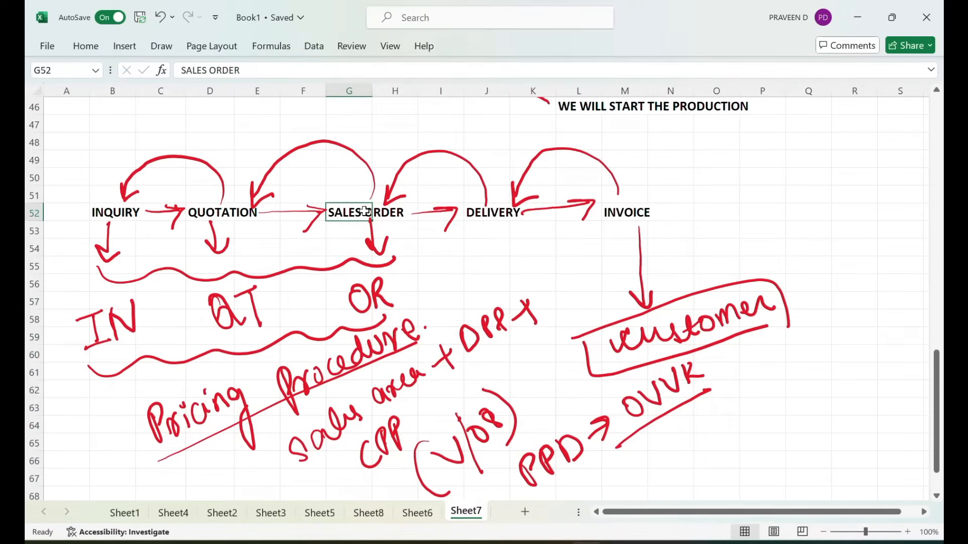
{"action": "left_click", "coordinate": [488, 227]}
{"action": "left_click", "coordinate": [579, 215]}
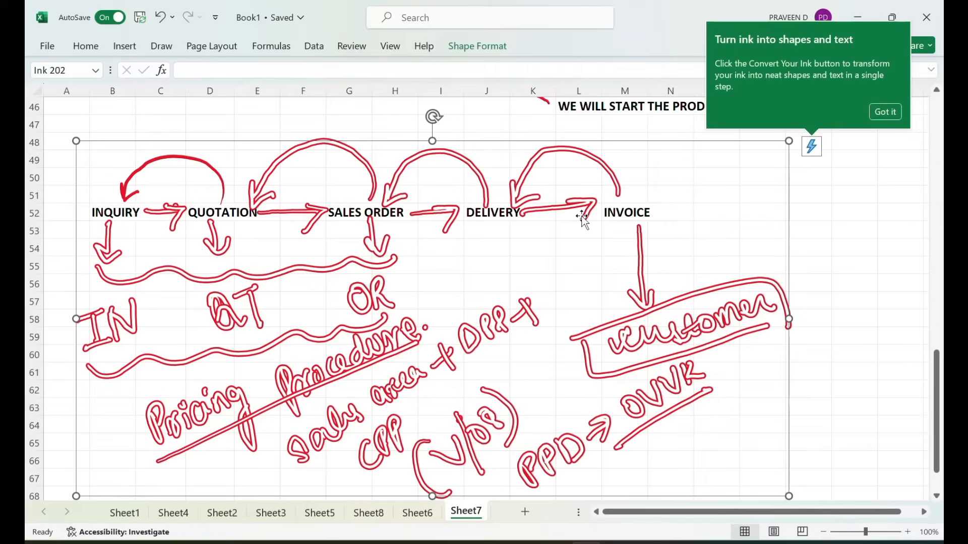
{"action": "left_click", "coordinate": [643, 214]}
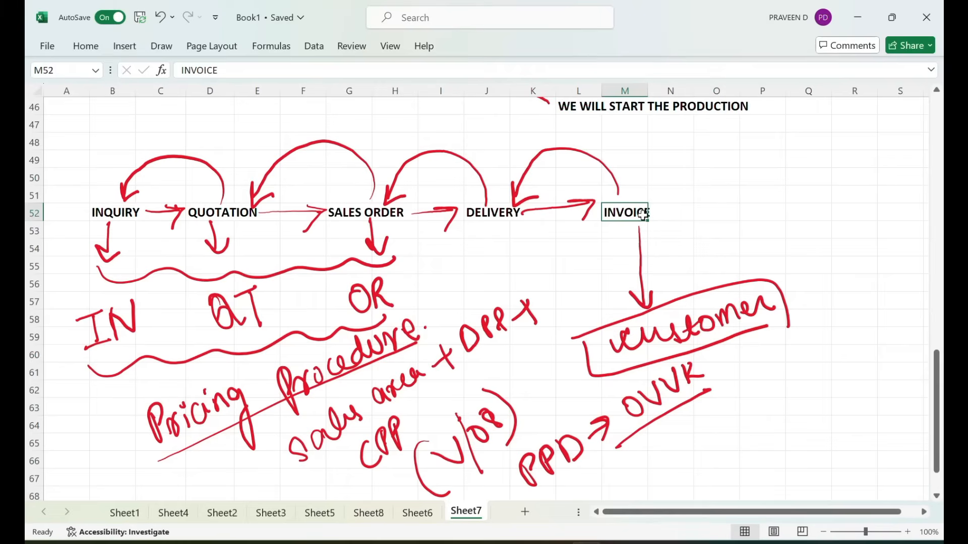
{"action": "left_click", "coordinate": [703, 201]}
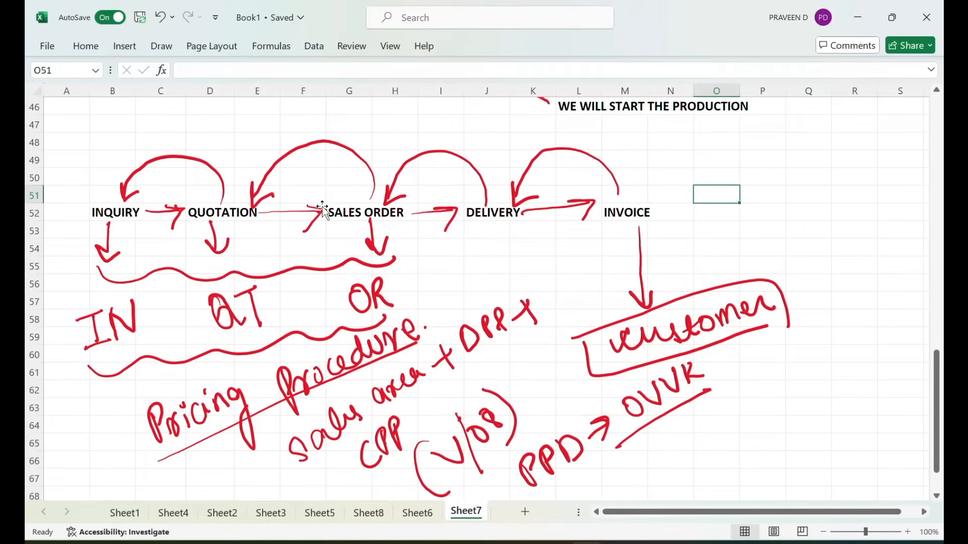
- Trace how the quotation, sales order, delivery and invoice in row 52 refer back to their preceding documents
{"action": "left_click", "coordinate": [213, 214]}
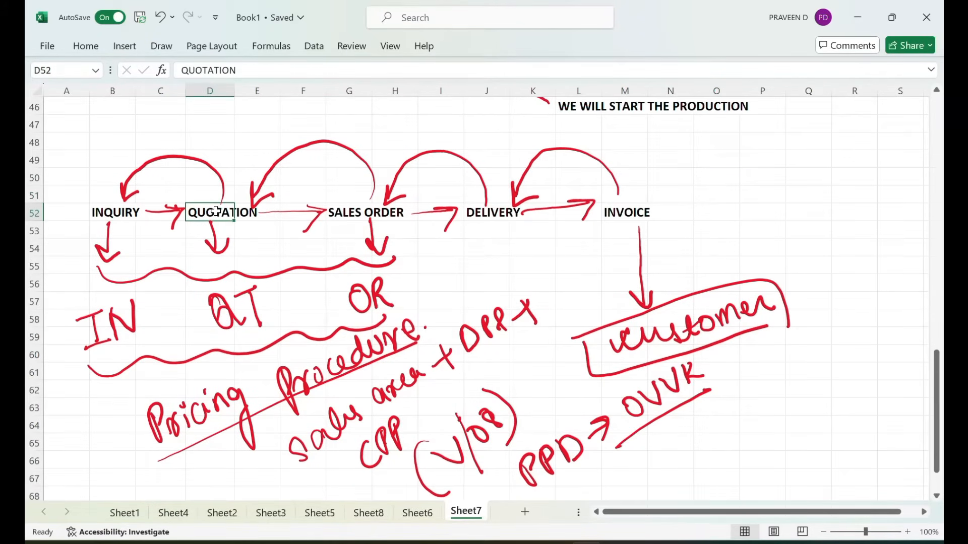
{"action": "left_click", "coordinate": [107, 210]}
{"action": "left_click", "coordinate": [342, 214]}
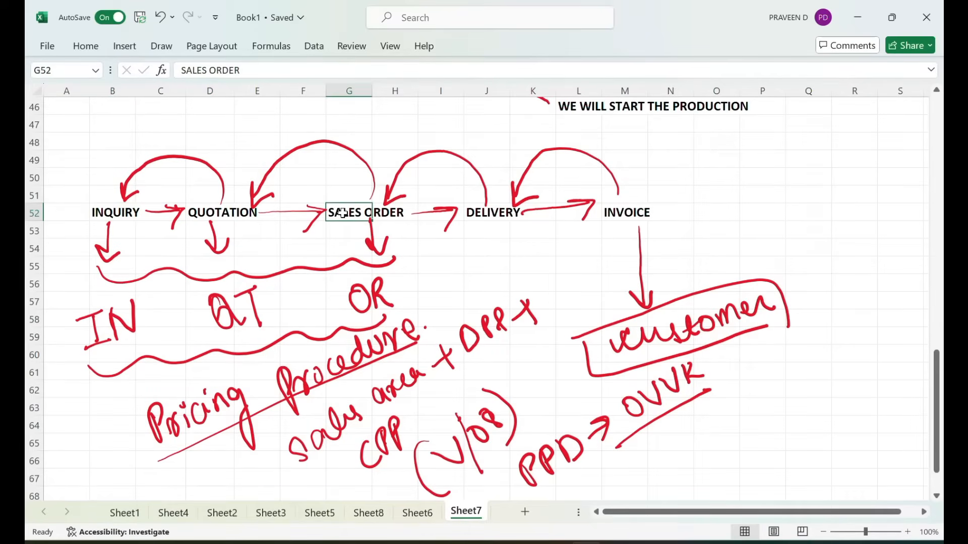
{"action": "left_click", "coordinate": [212, 218]}
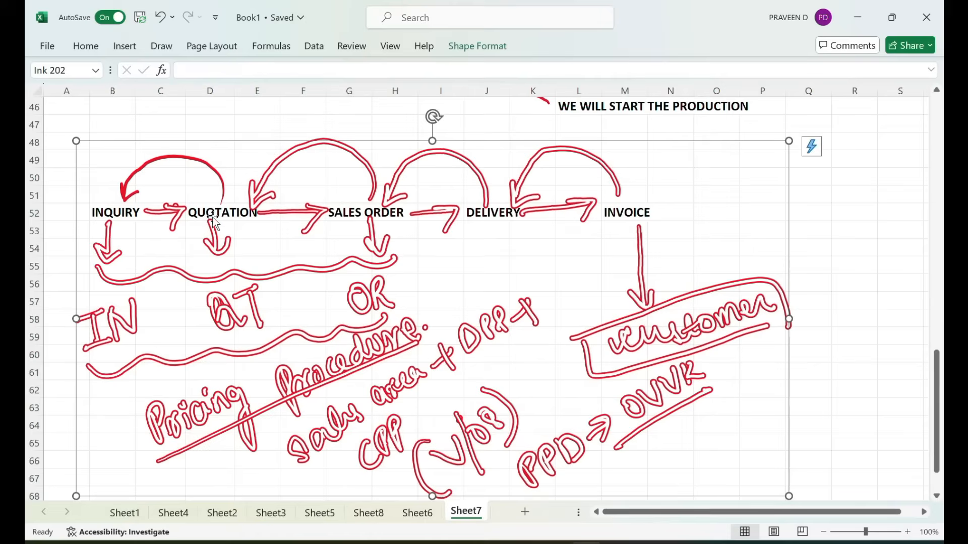
{"action": "left_click", "coordinate": [489, 216]}
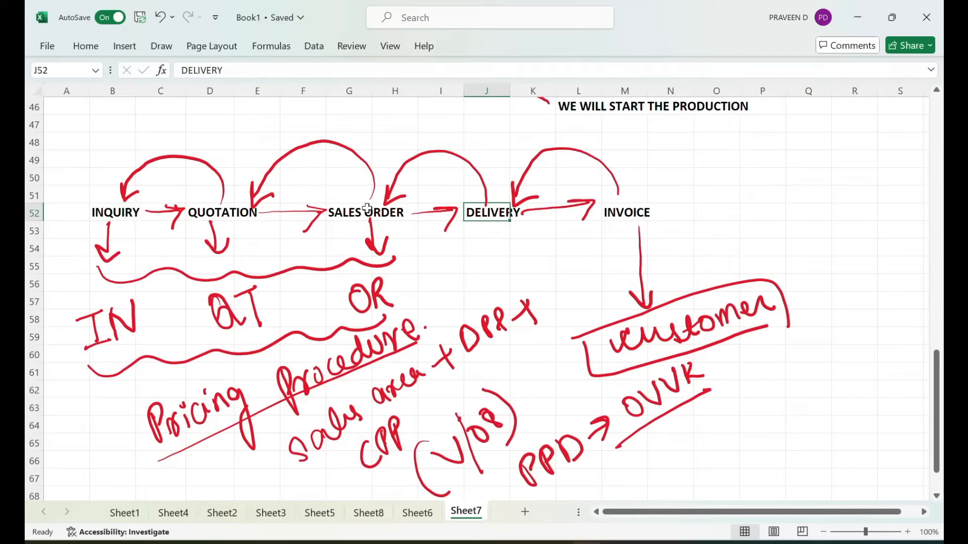
{"action": "left_click", "coordinate": [611, 209]}
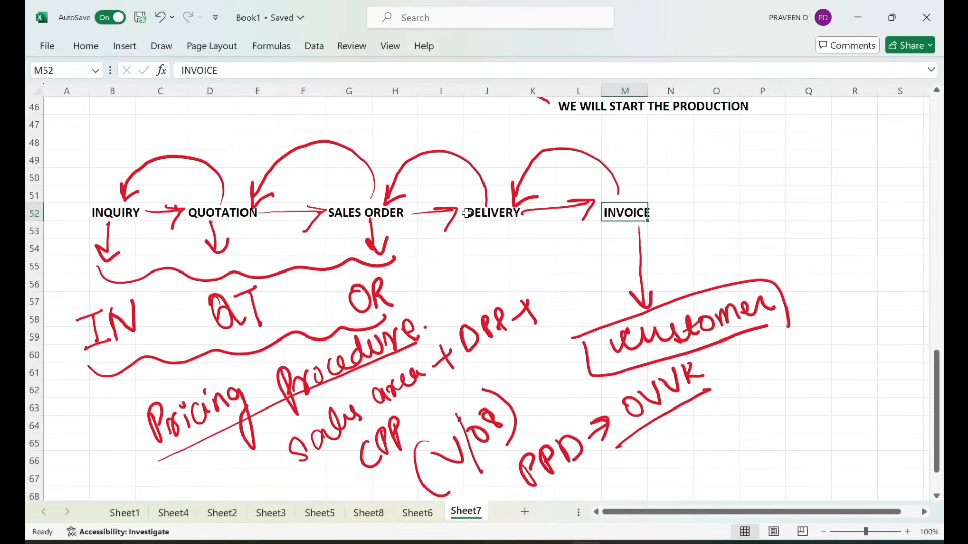
{"action": "scroll", "coordinate": [173, 272], "scroll_direction": "up", "scroll_amount": 1}
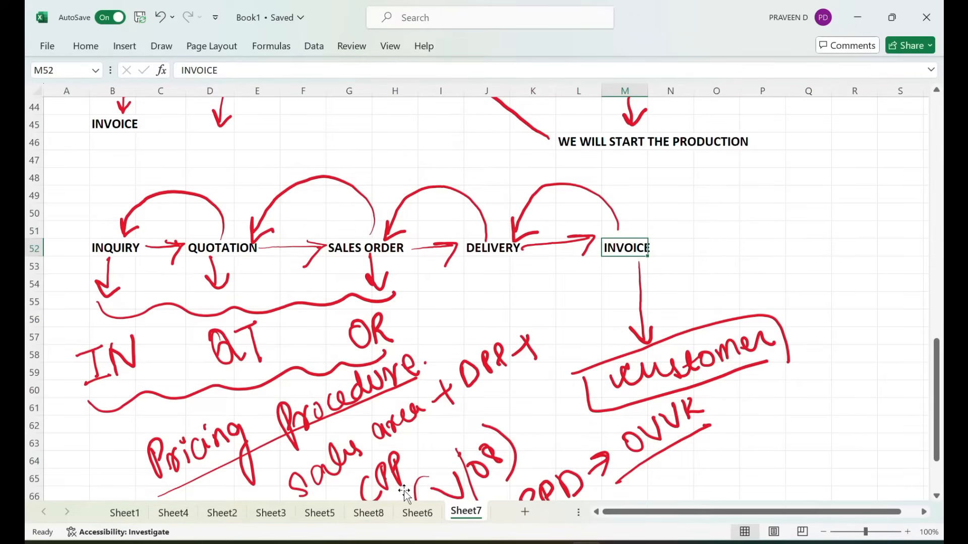
- Open Sheet6 and examine the document types and T-codes of the SAP business processes, starting with Inquiry
{"action": "left_click", "coordinate": [418, 512]}
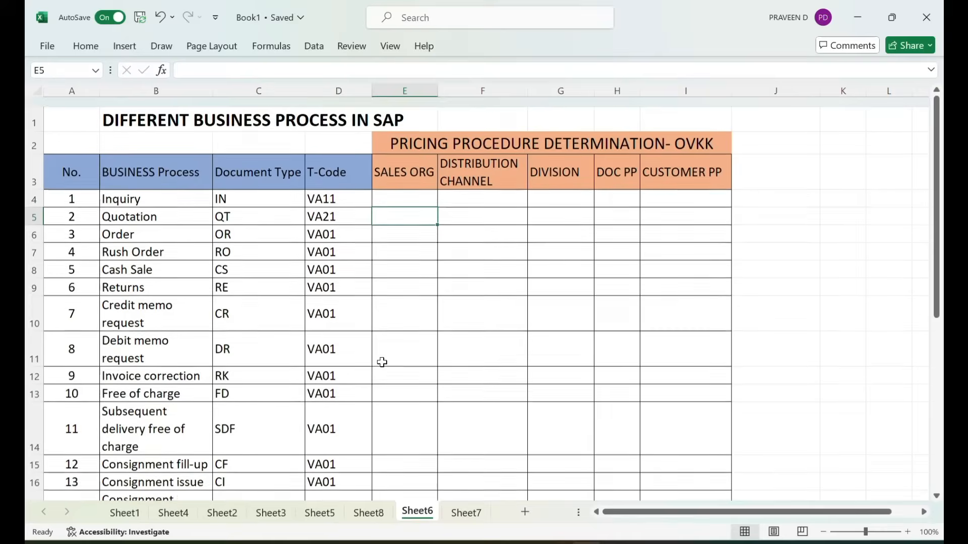
{"action": "scroll", "coordinate": [174, 310], "scroll_direction": "down", "scroll_amount": 1}
{"action": "scroll", "coordinate": [189, 302], "scroll_direction": "up", "scroll_amount": 1}
{"action": "left_click_drag", "start_coordinate": [233, 190], "coordinate": [235, 373]}
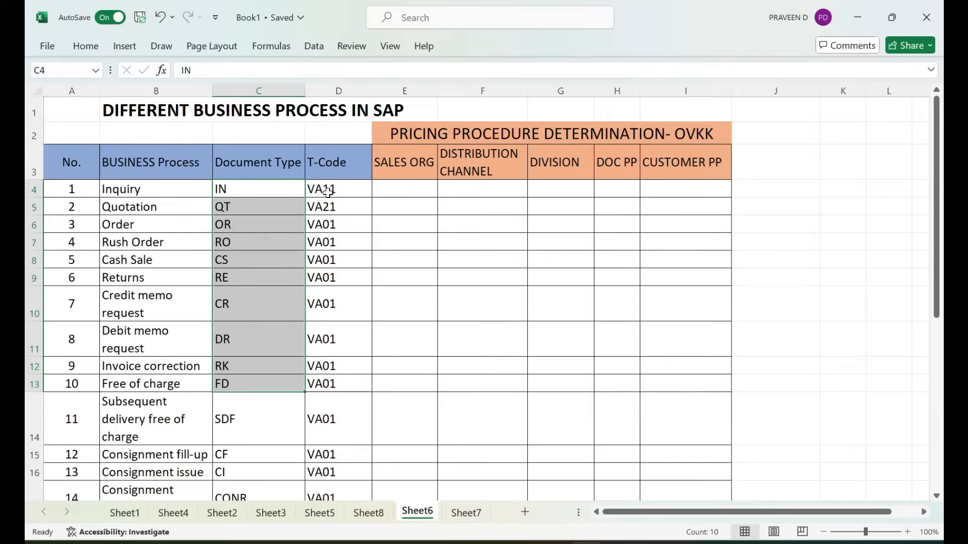
{"action": "left_click_drag", "start_coordinate": [325, 194], "coordinate": [328, 337]}
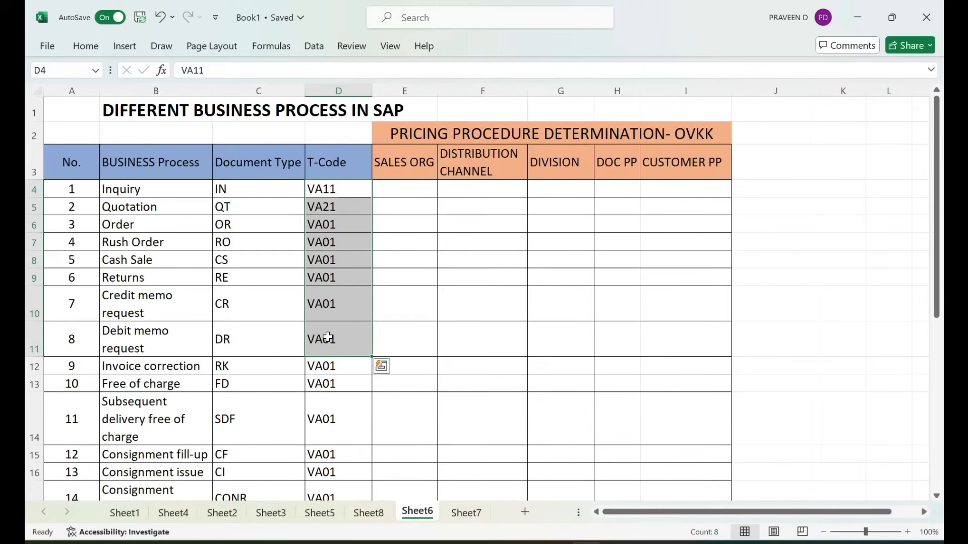
{"action": "left_click_drag", "start_coordinate": [137, 194], "coordinate": [348, 432]}
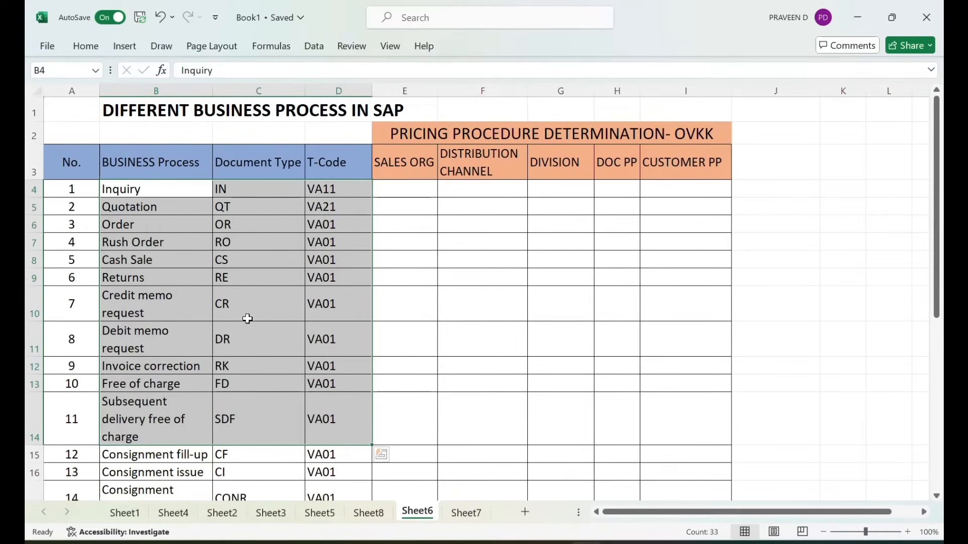
{"action": "left_click", "coordinate": [156, 188]}
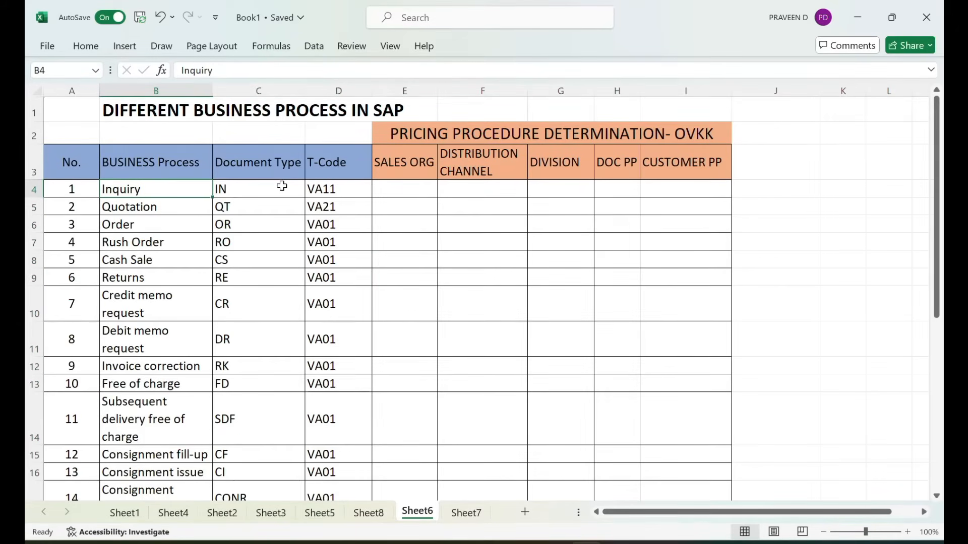
{"action": "left_click", "coordinate": [313, 191]}
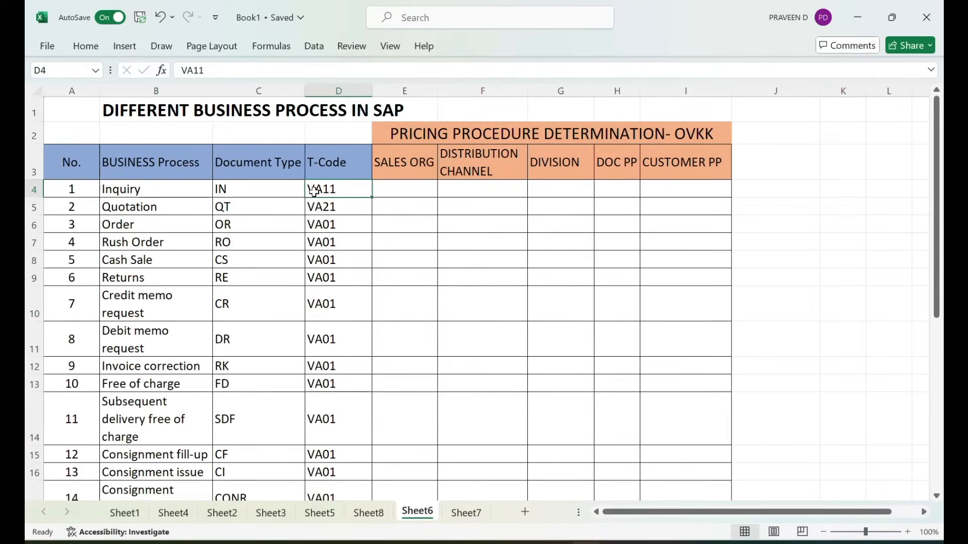
- Switch to SAP, leave the current transaction with /n and restart SAP Easy Access
{"action": "mouse_move", "coordinate": [555, 542]}
{"action": "left_click", "coordinate": [572, 499]}
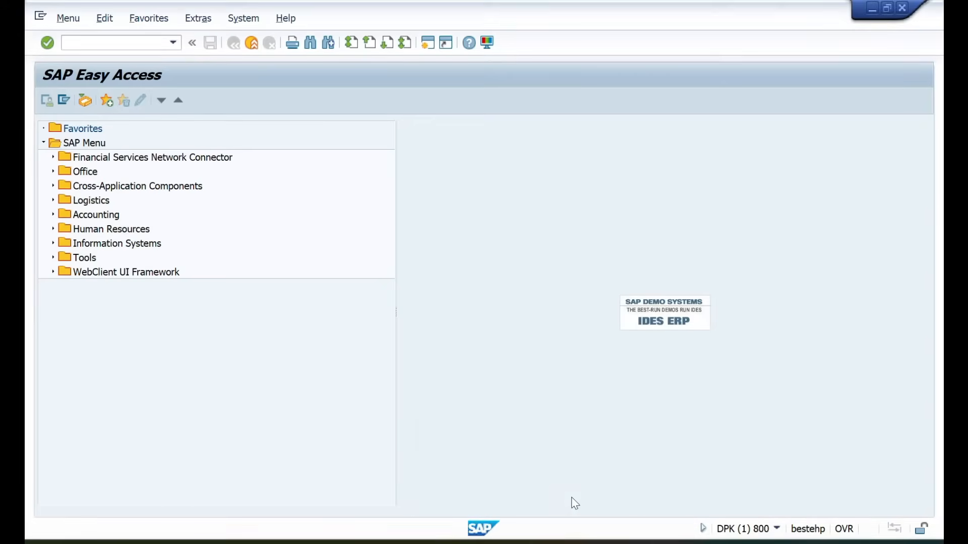
{"action": "left_click", "coordinate": [90, 43]}
{"action": "type", "text": "/n"}
{"action": "key", "text": "Return"}
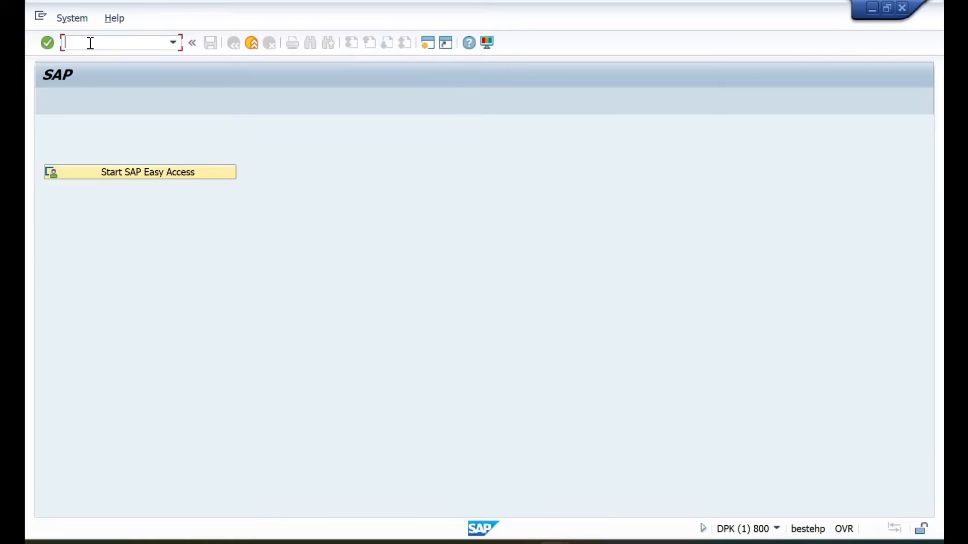
{"action": "left_click", "coordinate": [131, 174]}
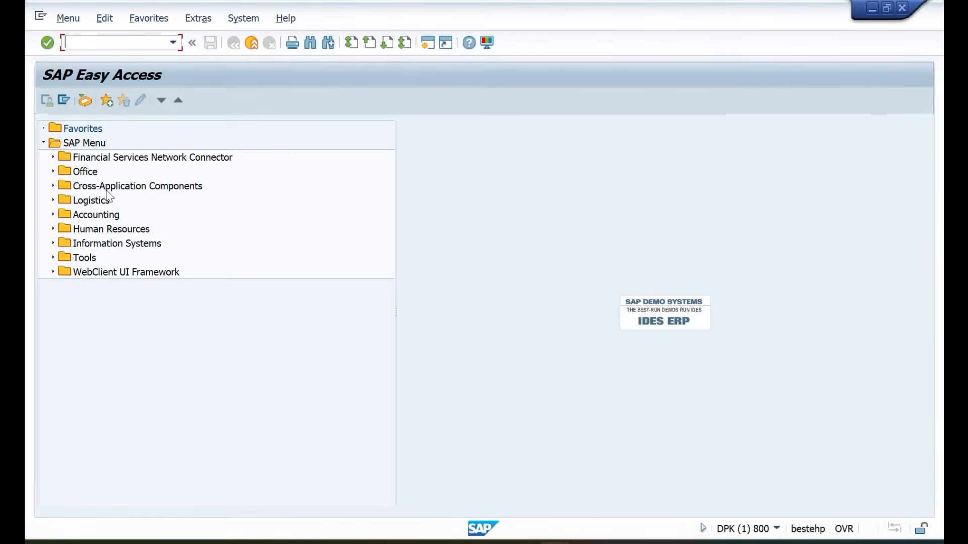
- Start the Create Inquiry transaction VA11 from the Sales and Distribution area of Logistics
{"action": "left_click", "coordinate": [53, 200]}
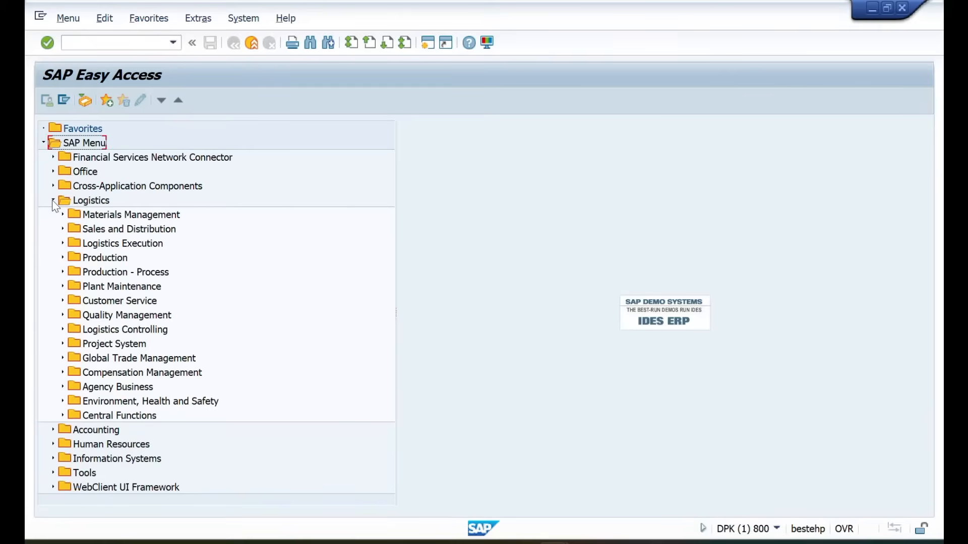
{"action": "left_click", "coordinate": [63, 229]}
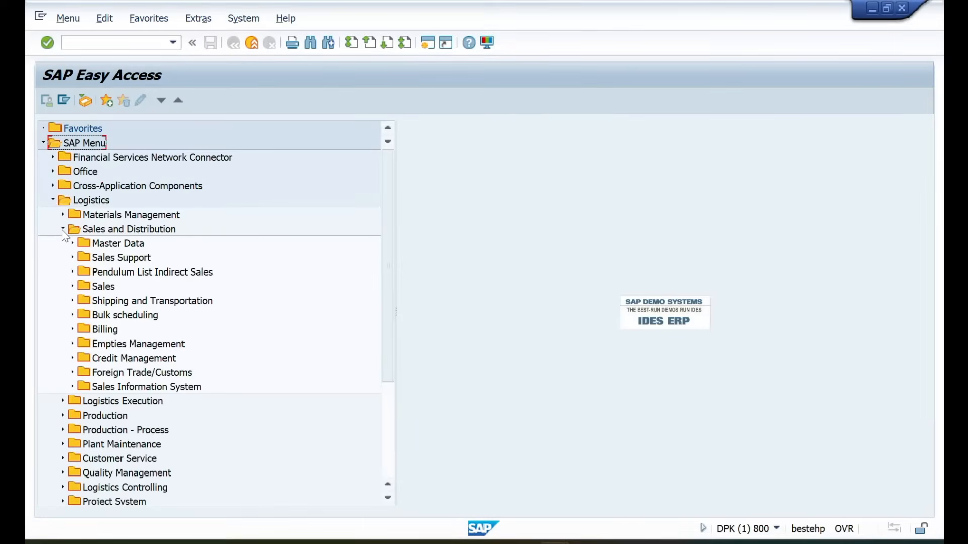
{"action": "left_click", "coordinate": [73, 286]}
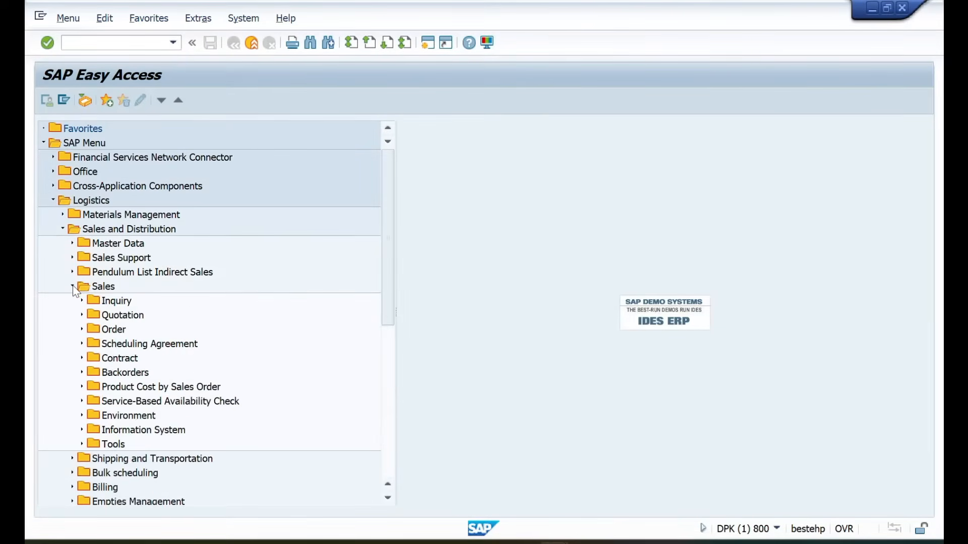
{"action": "left_click", "coordinate": [82, 330]}
{"action": "left_click", "coordinate": [83, 330]}
{"action": "left_click", "coordinate": [82, 301]}
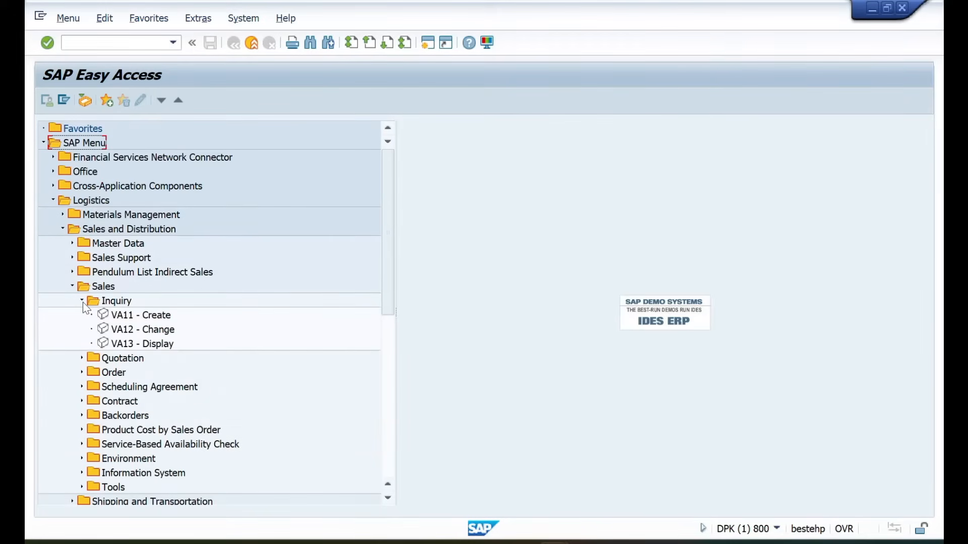
{"action": "left_click", "coordinate": [123, 317]}
{"action": "double_click", "coordinate": [122, 316]}
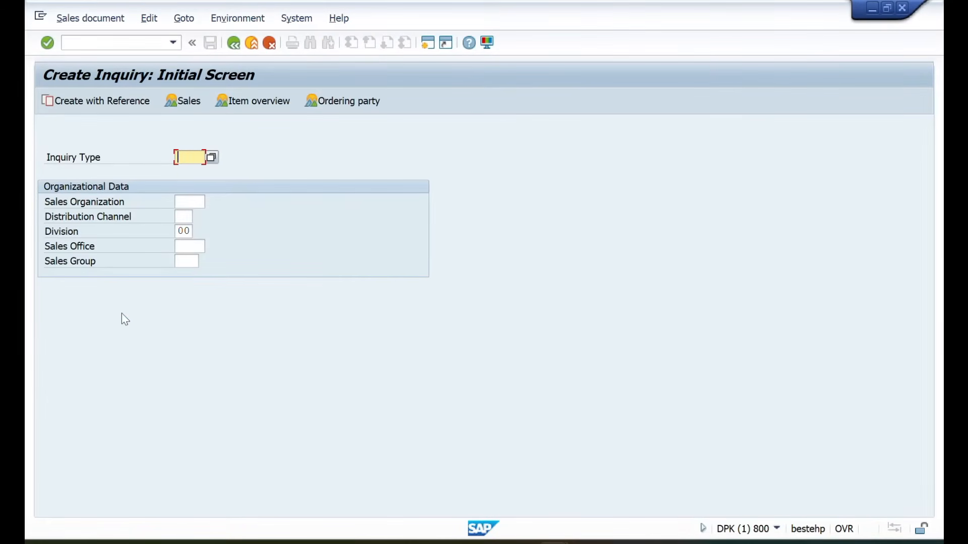
- Clear the Division, set the Inquiry Type to IN and continue to the inquiry overview
{"action": "left_click", "coordinate": [190, 231]}
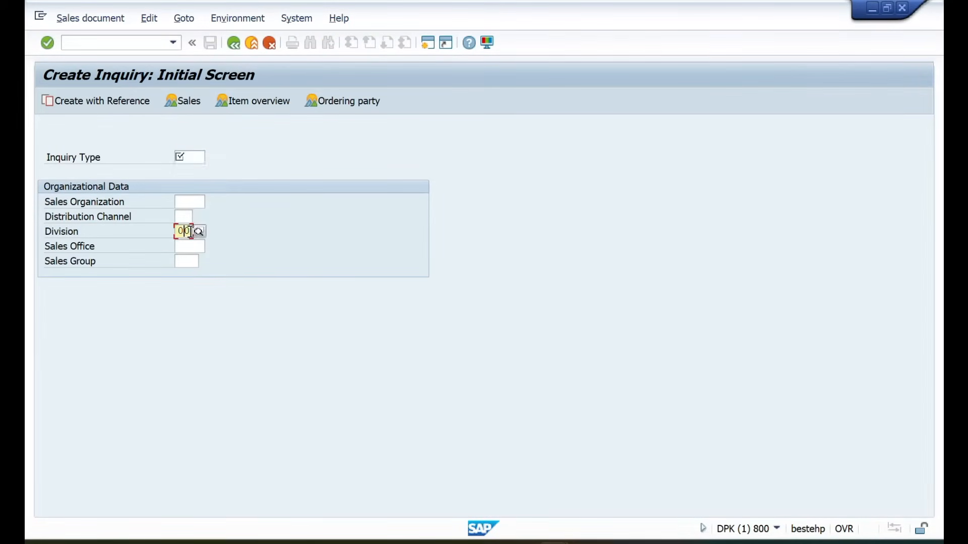
{"action": "key", "text": "BackSpace"}
{"action": "key", "text": "alt+Tab"}
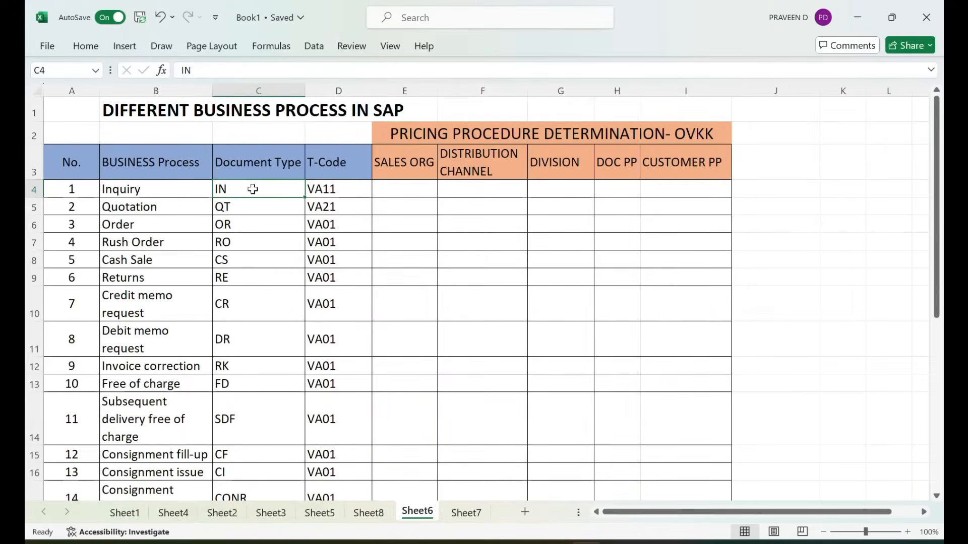
{"action": "key", "text": "alt+Tab"}
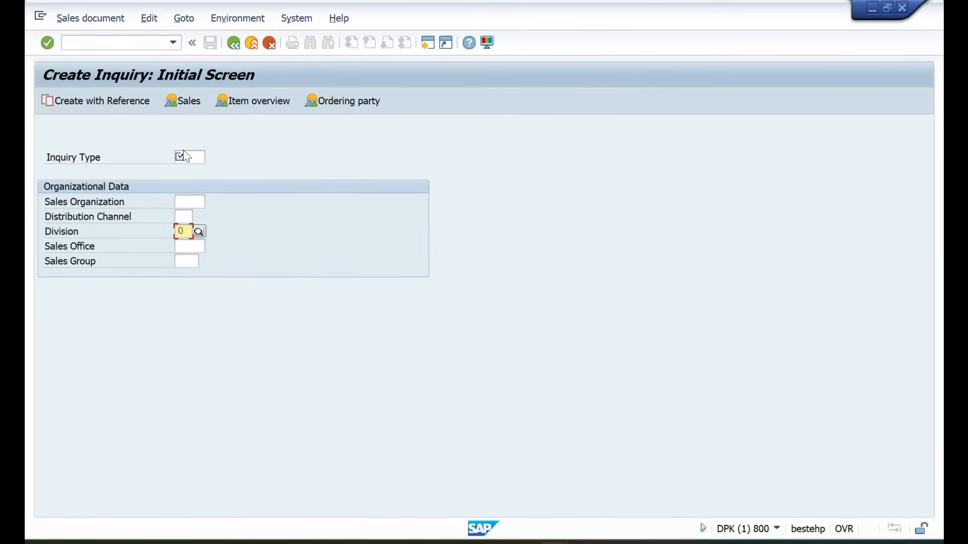
{"action": "key", "text": "BackSpace"}
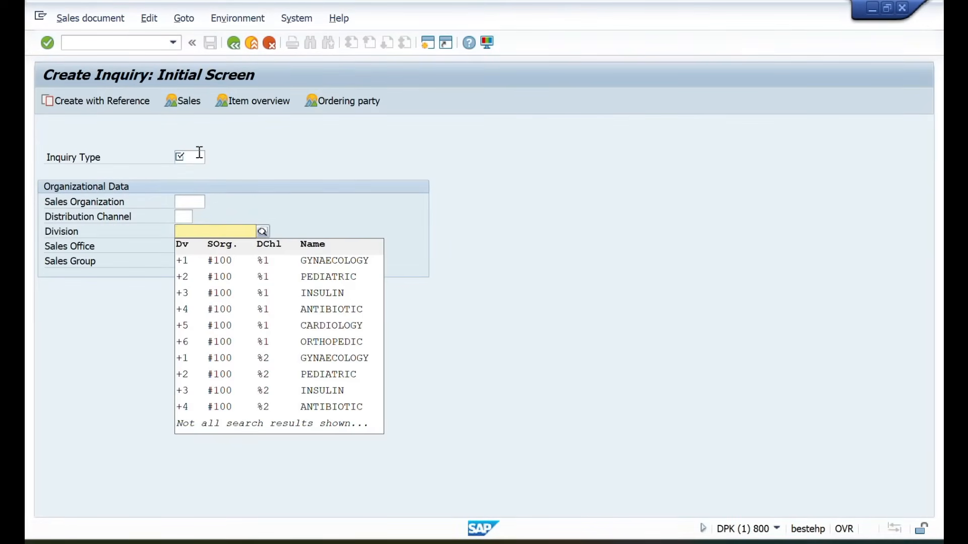
{"action": "left_click", "coordinate": [198, 157]}
{"action": "type", "text": "IN"}
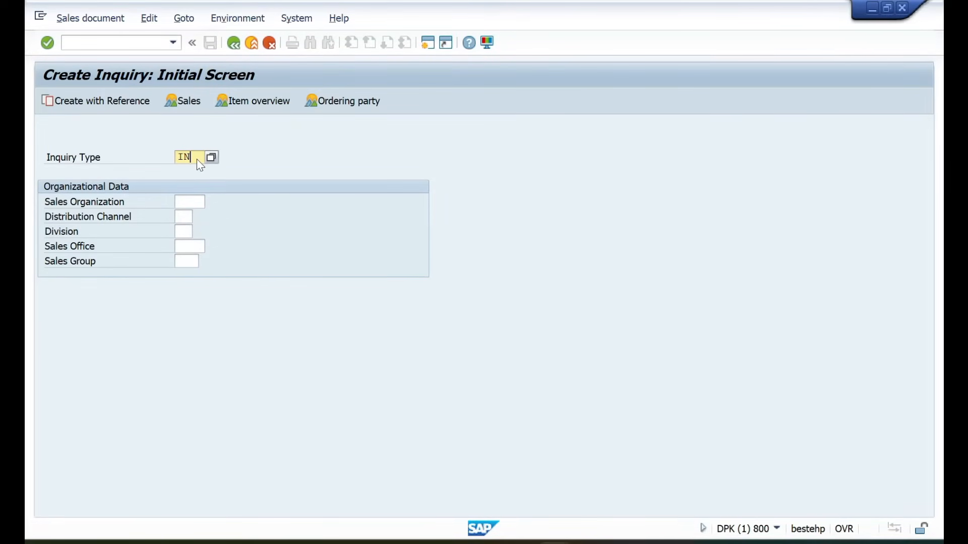
{"action": "key", "text": "Return"}
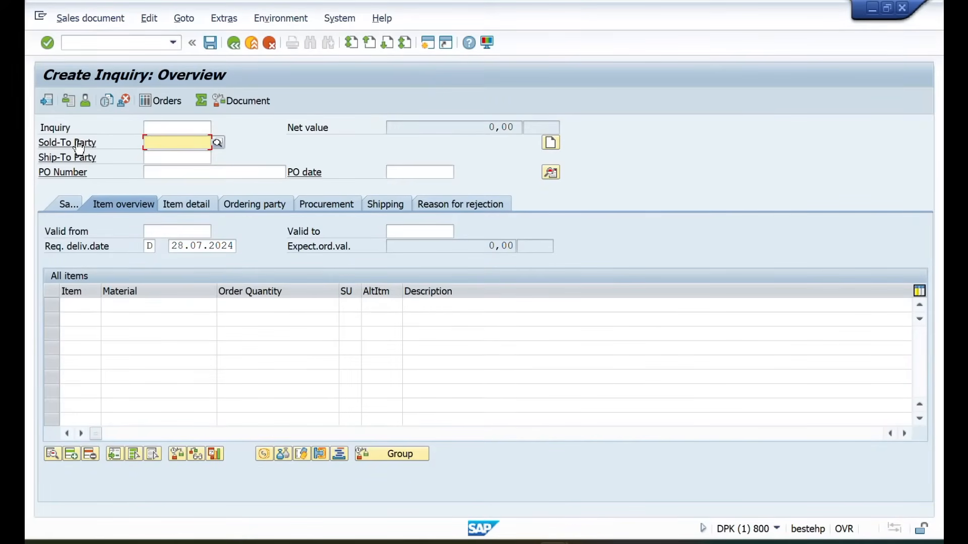
- Set VILOK WHOLESELLER'S as the inquiry's sold-to party and accept the same company as ship-to party
{"action": "left_click", "coordinate": [162, 146]}
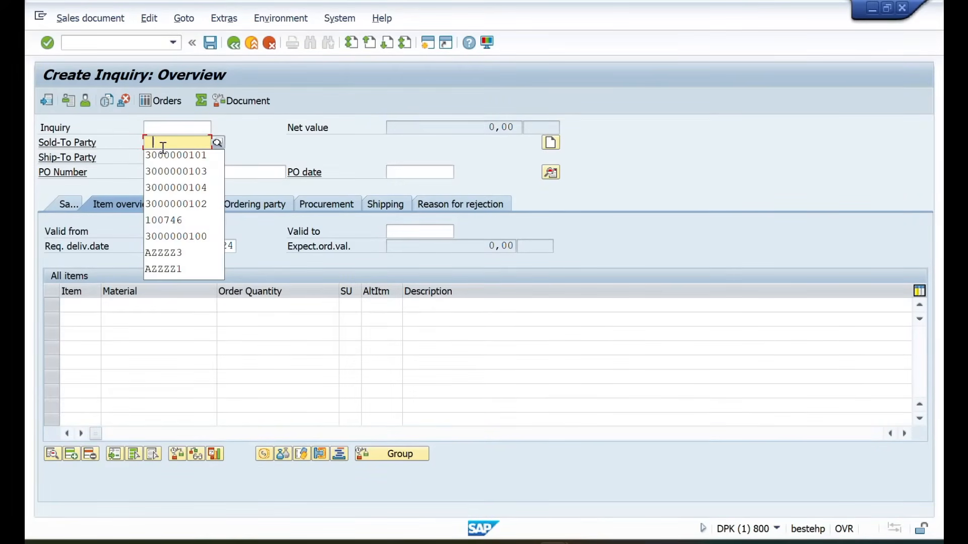
{"action": "left_click", "coordinate": [168, 161]}
{"action": "key", "text": "Return"}
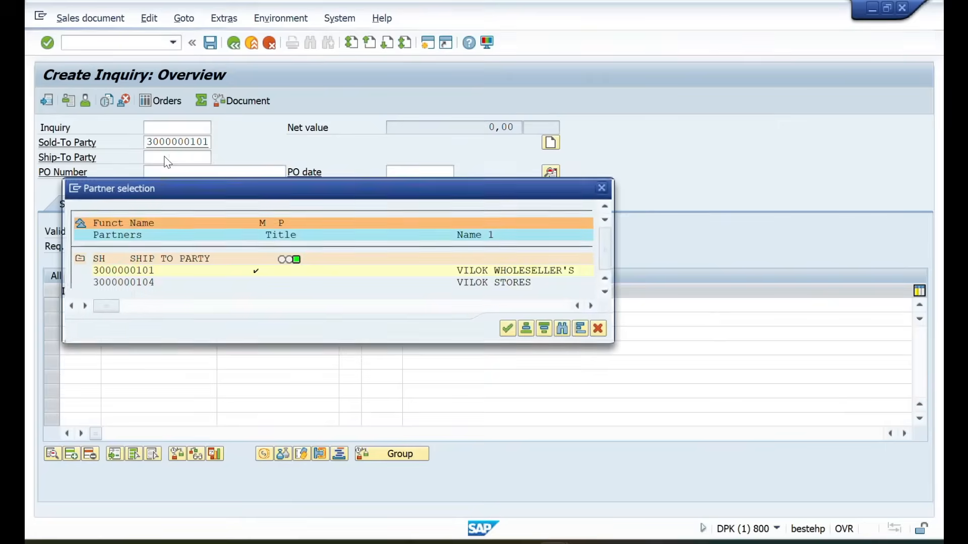
{"action": "key", "text": "Return"}
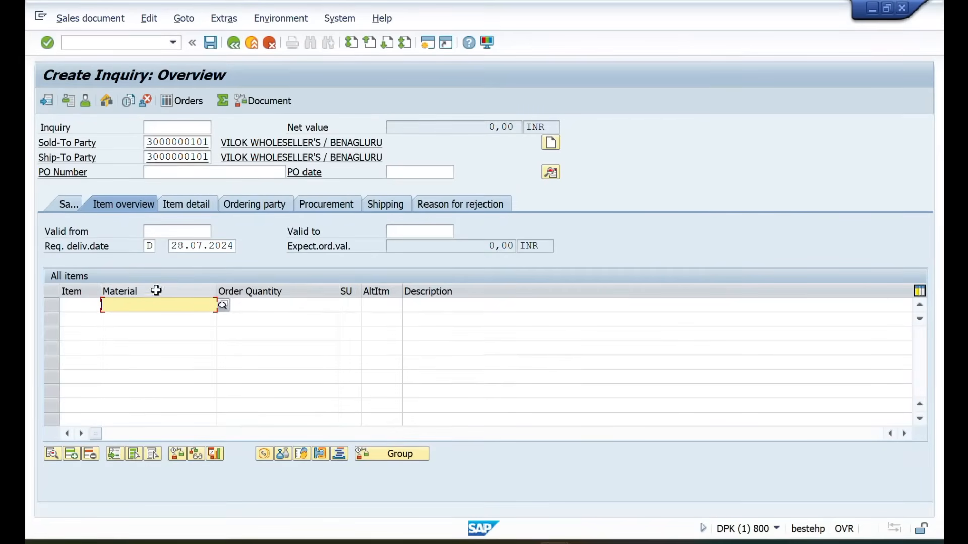
- Add material 50065624 to the inquiry with an order quantity of 1000
{"action": "left_click", "coordinate": [140, 308]}
{"action": "left_click", "coordinate": [141, 316]}
{"action": "left_click", "coordinate": [254, 304]}
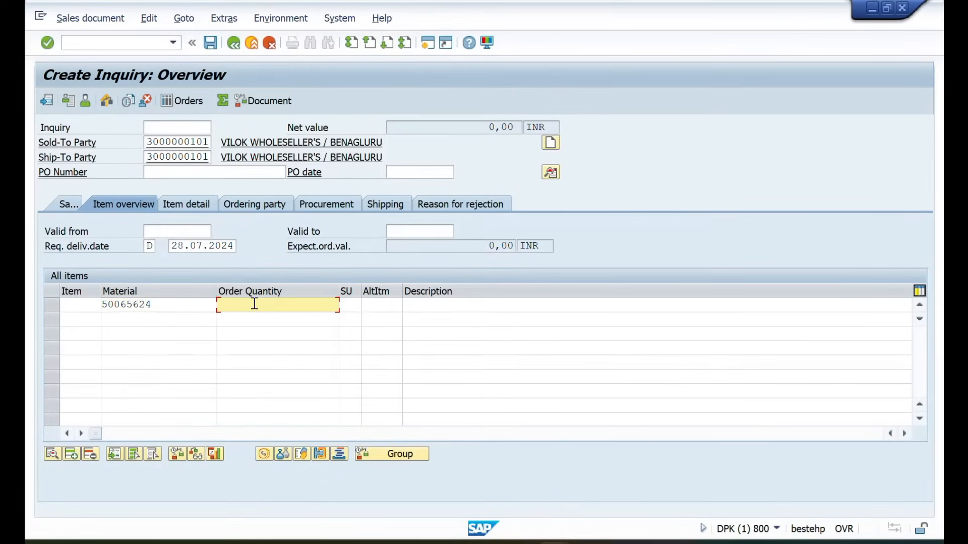
{"action": "type", "text": "1000"}
{"action": "key", "text": "Return"}
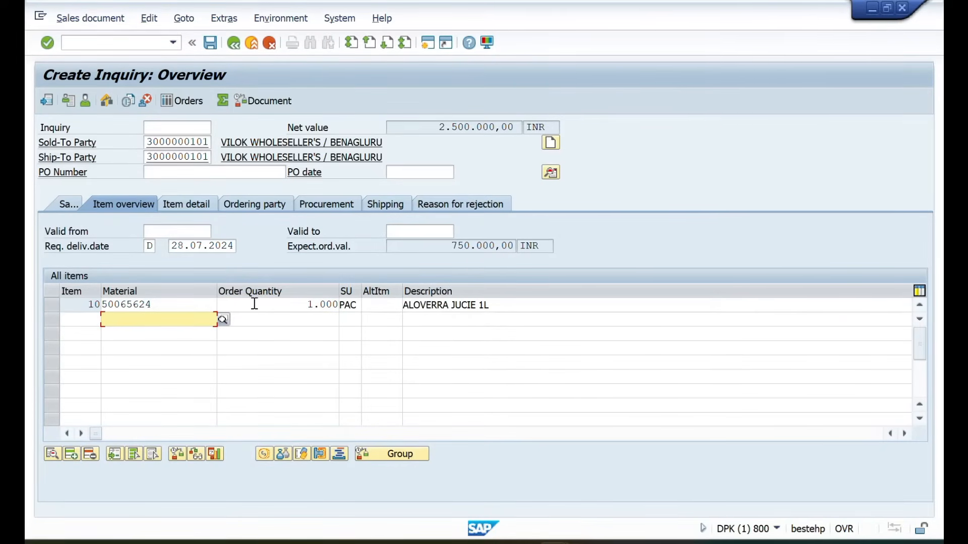
- Check the inquiry's net value, then open the header data and check its pricing procedure
{"action": "left_click_drag", "start_coordinate": [429, 127], "coordinate": [519, 127]}
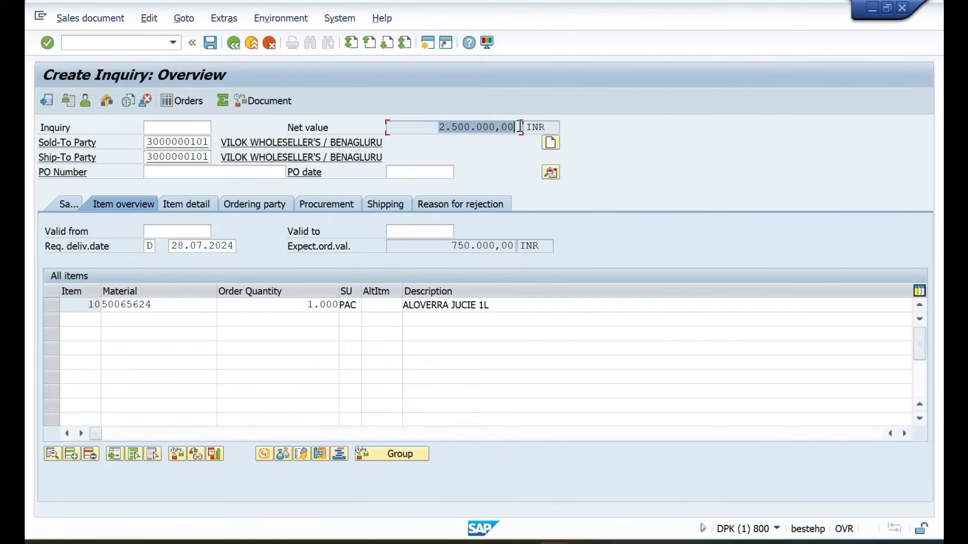
{"action": "left_click", "coordinate": [550, 172]}
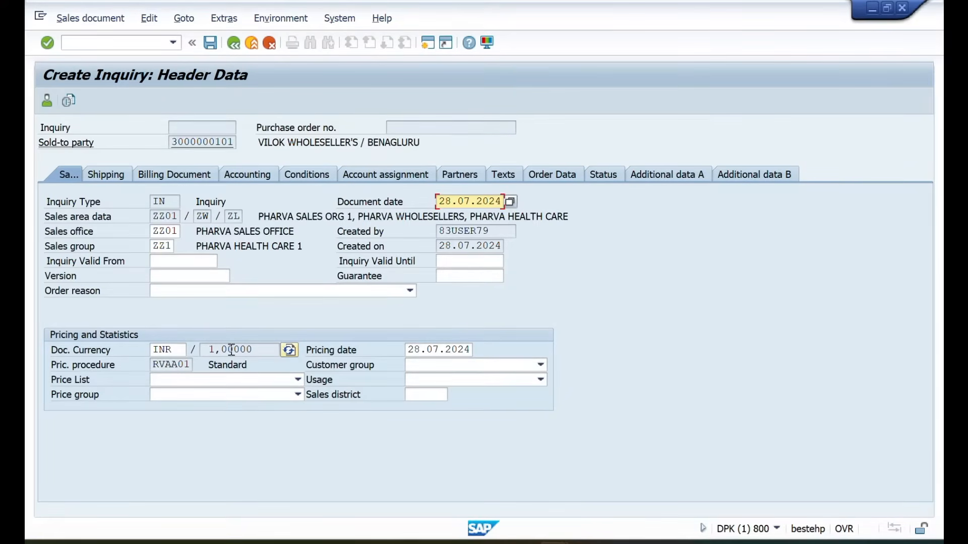
{"action": "left_click", "coordinate": [188, 366]}
{"action": "left_click_drag", "start_coordinate": [188, 366], "coordinate": [150, 372]}
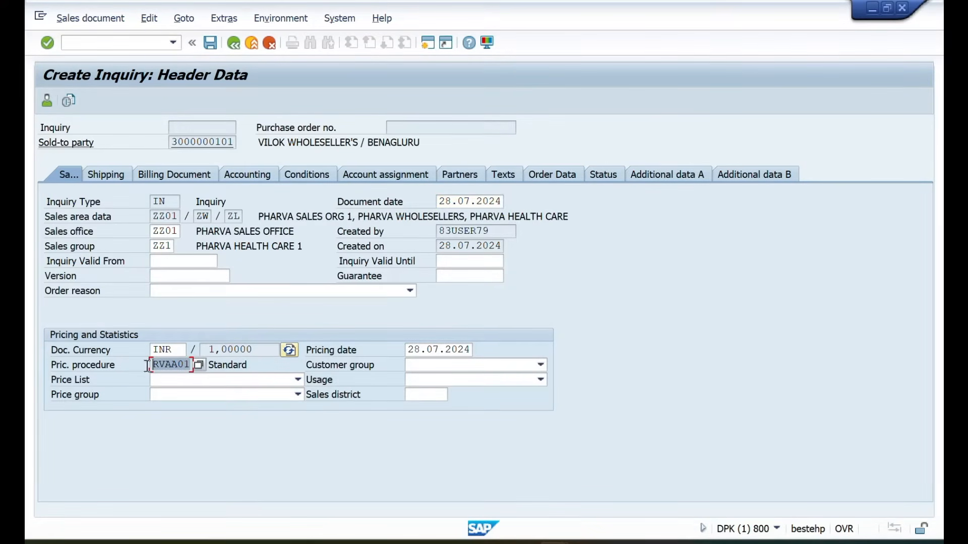
- In the workbook's Inquiry row, enter the inquiry's sales area: sales org ZZ01, distribution channel ZW and division ZL
{"action": "key", "text": "alt+Tab"}
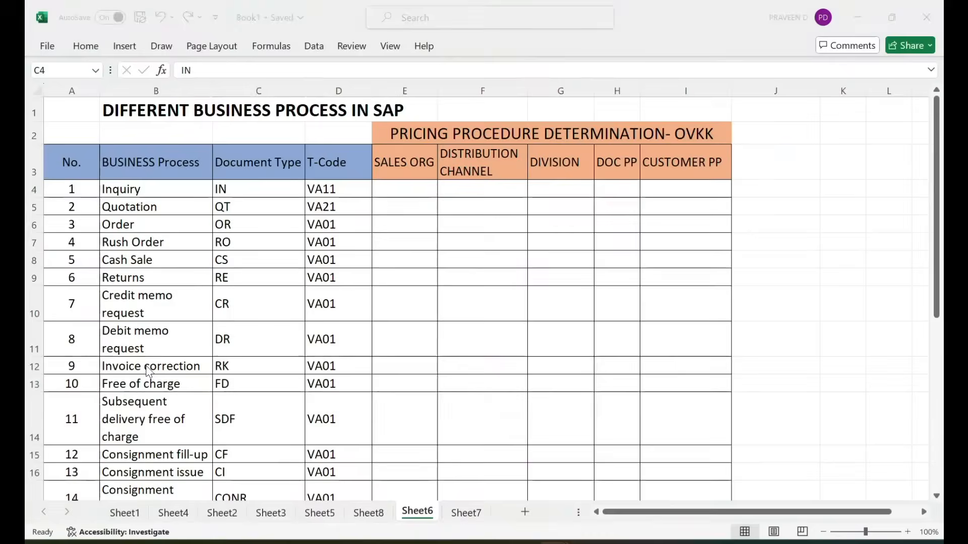
{"action": "left_click_drag", "start_coordinate": [409, 192], "coordinate": [548, 186]}
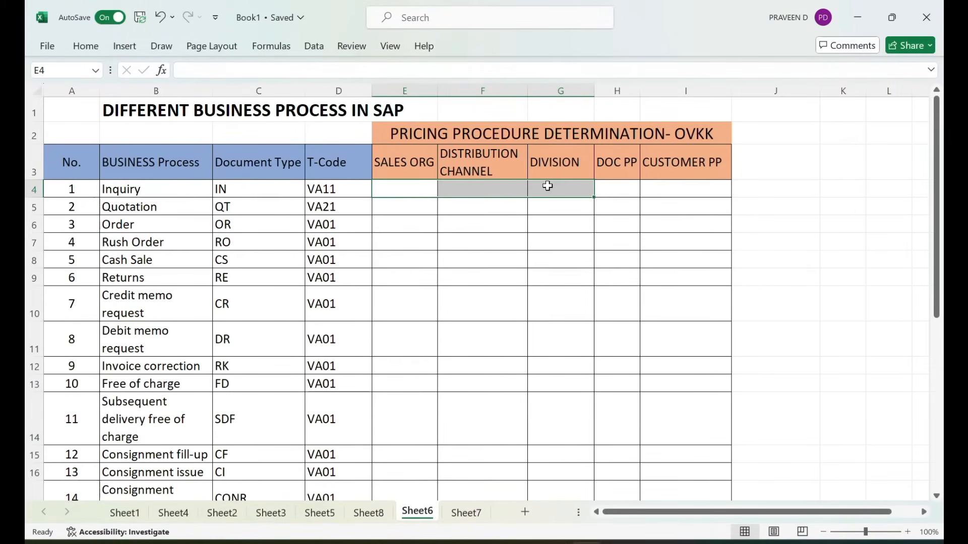
{"action": "key", "text": "alt+Tab"}
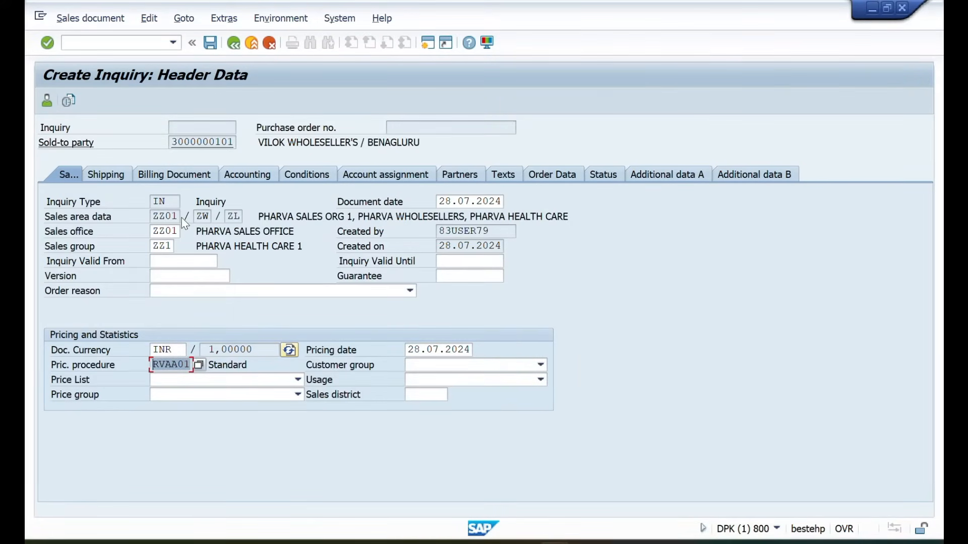
{"action": "key", "text": "alt+Tab"}
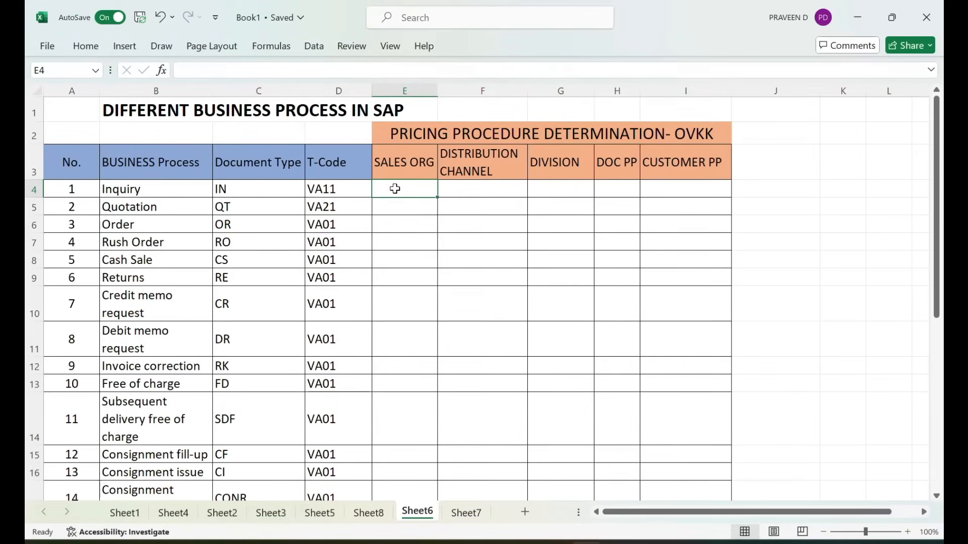
{"action": "type", "text": "ZZ01"}
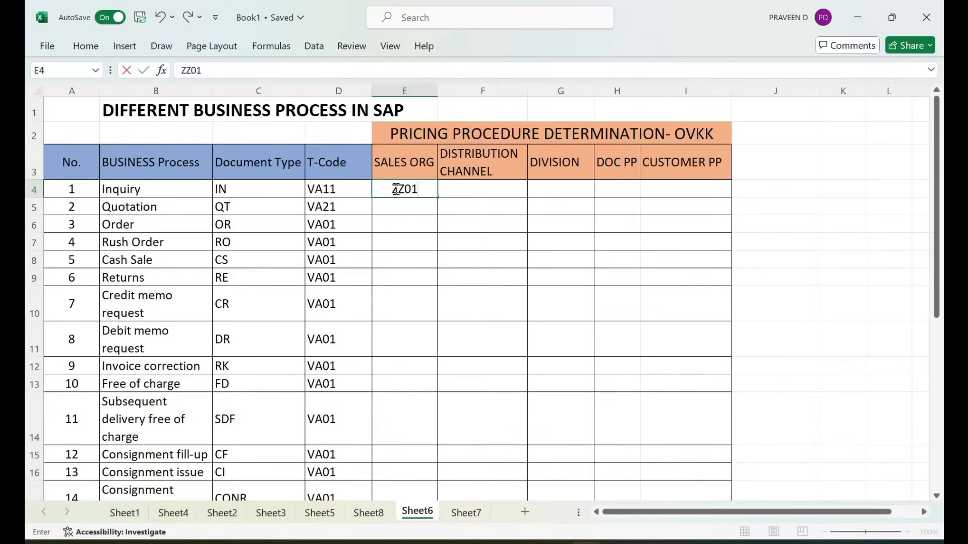
{"action": "key", "text": "Tab"}
{"action": "type", "text": "ZW"}
{"action": "key", "text": "Tab"}
{"action": "type", "text": "ZL"}
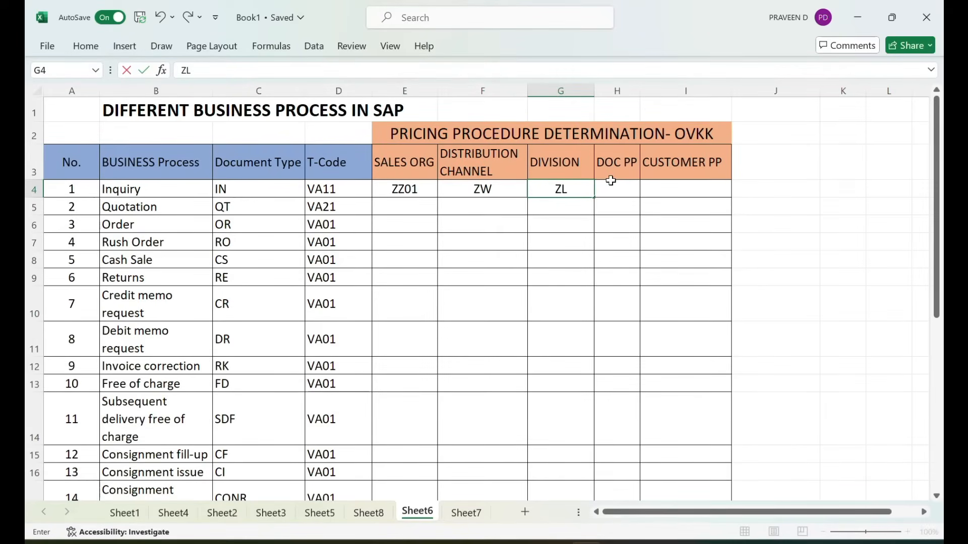
{"action": "left_click", "coordinate": [609, 184]}
- Open the sales order types maintenance in a new SAP session and check the document pricing procedure of type IN
{"action": "left_click_drag", "start_coordinate": [227, 197], "coordinate": [235, 305]}
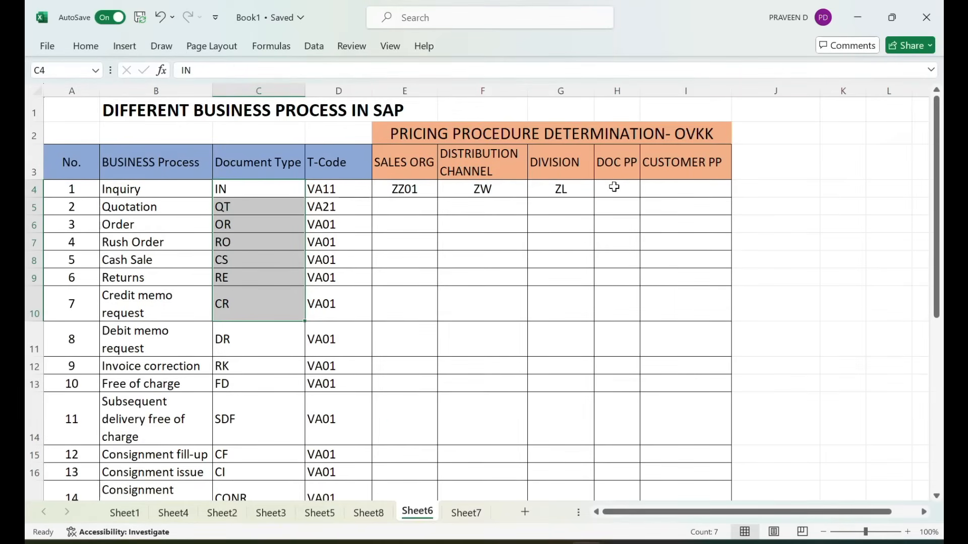
{"action": "left_click", "coordinate": [611, 186]}
{"action": "key", "text": "alt+Tab"}
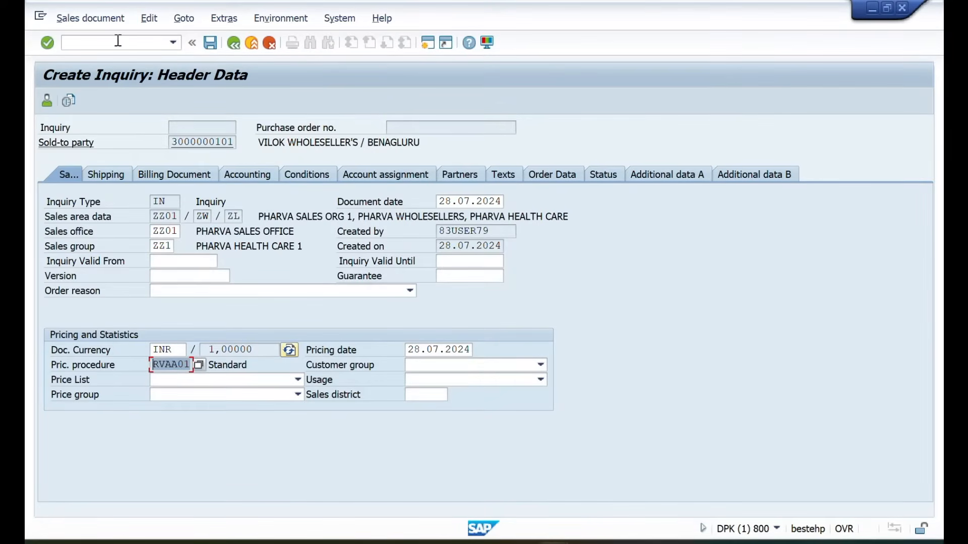
{"action": "left_click", "coordinate": [115, 42]}
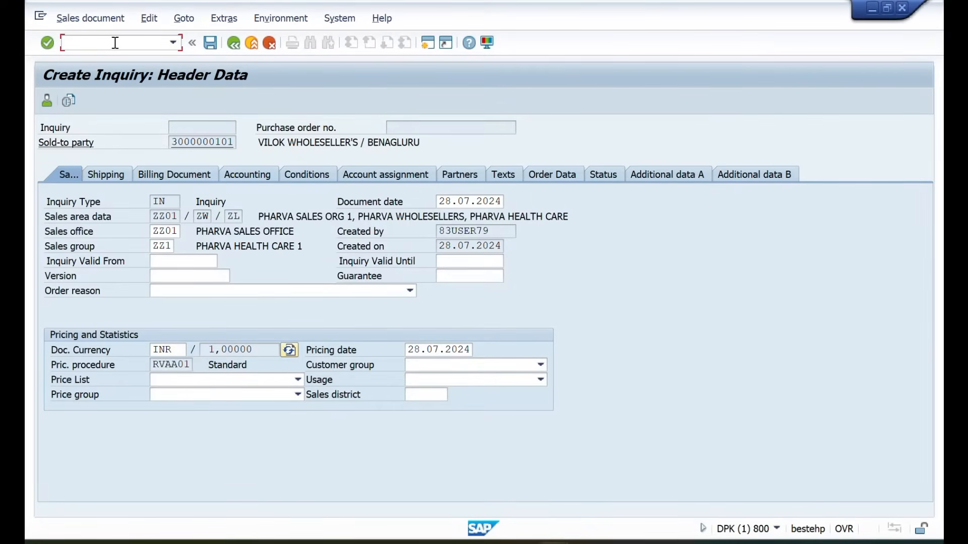
{"action": "type", "text": "/O"}
{"action": "type", "text": "VD03"}
{"action": "key", "text": "Return"}
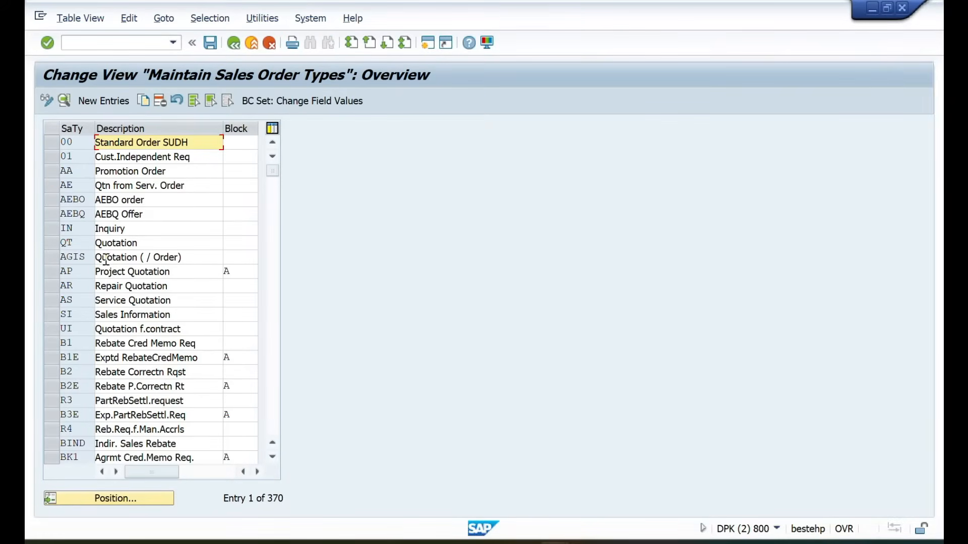
{"action": "double_click", "coordinate": [79, 230]}
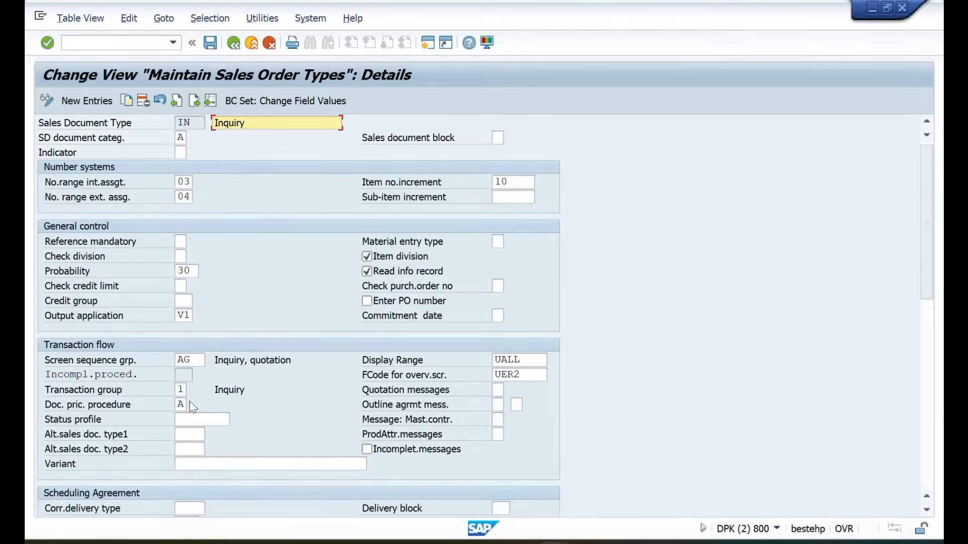
- Return to the workbook and enter A as the Inquiry row's DOC PP
{"action": "key", "text": "alt+Tab"}
{"action": "key", "text": "alt+Tab"}
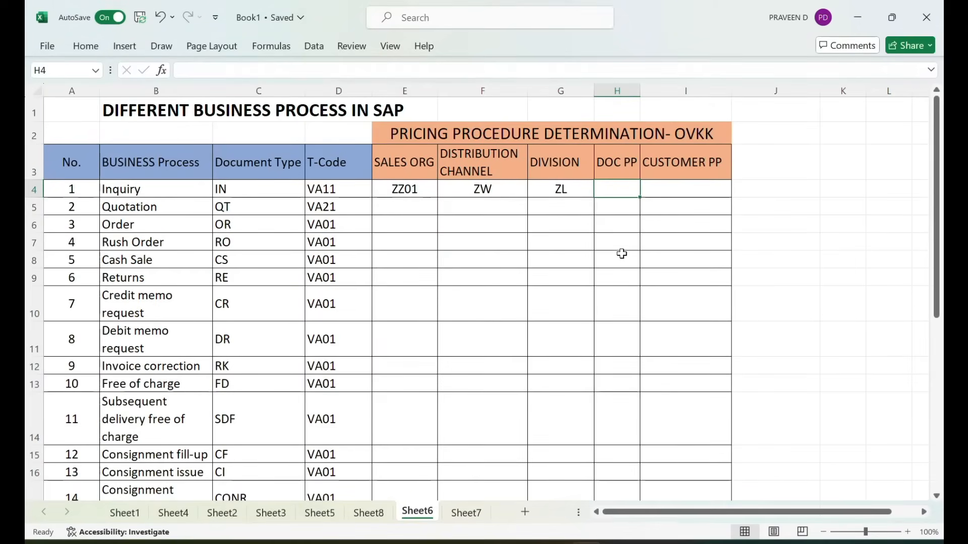
{"action": "type", "text": "A"}
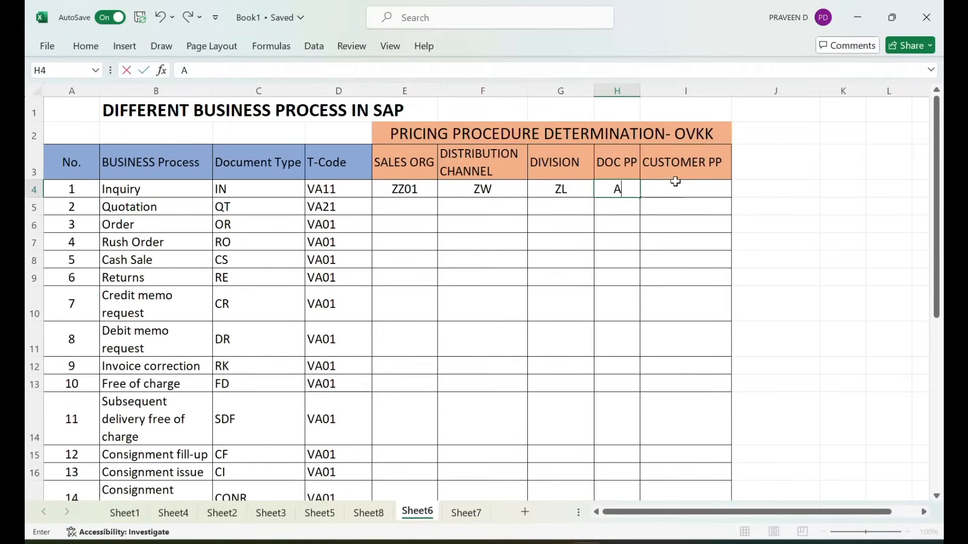
- Confirm the Inquiry row's DOC PP entry, switch to SAP and open the customer master change transaction
{"action": "left_click", "coordinate": [669, 187]}
{"action": "key", "text": "alt+Tab"}
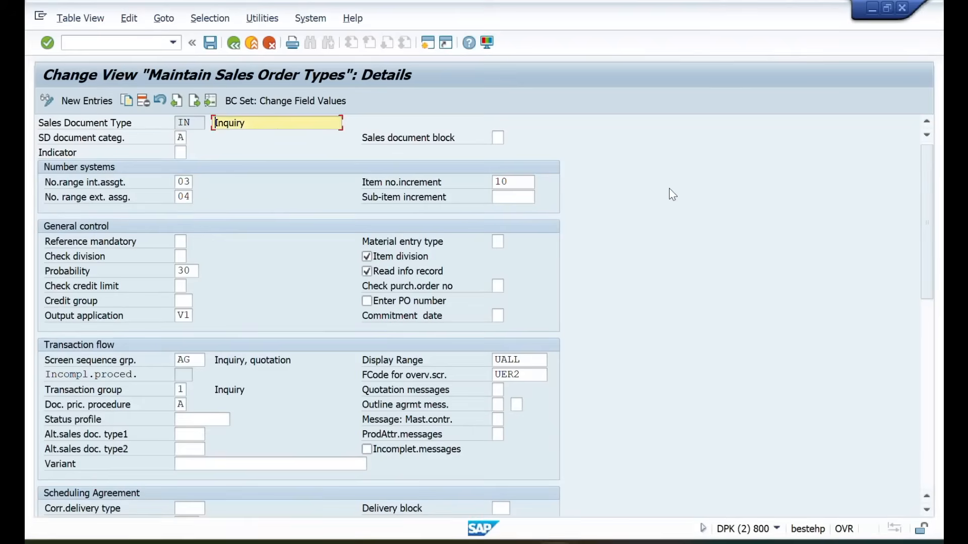
{"action": "left_click", "coordinate": [139, 40]}
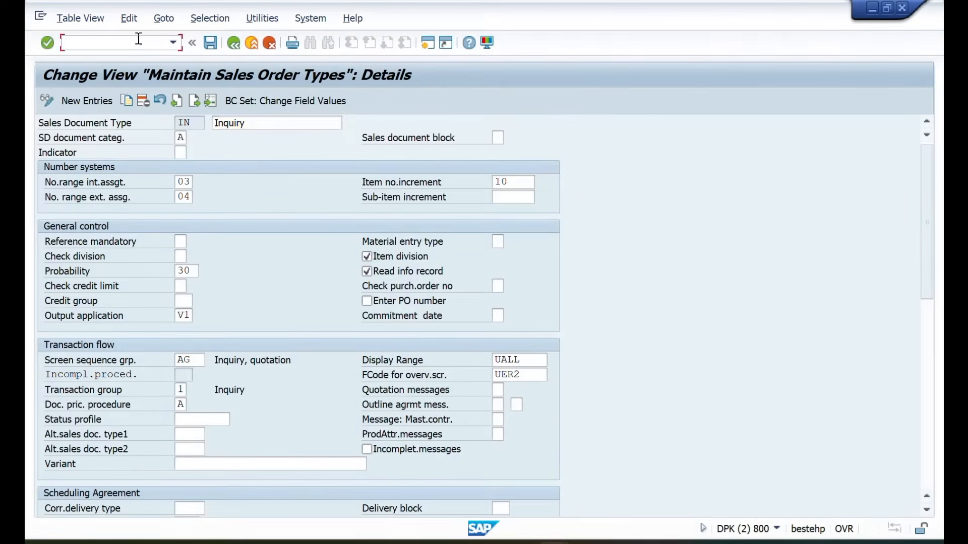
{"action": "type", "text": "/nxd01"}
{"action": "key", "text": "Return"}
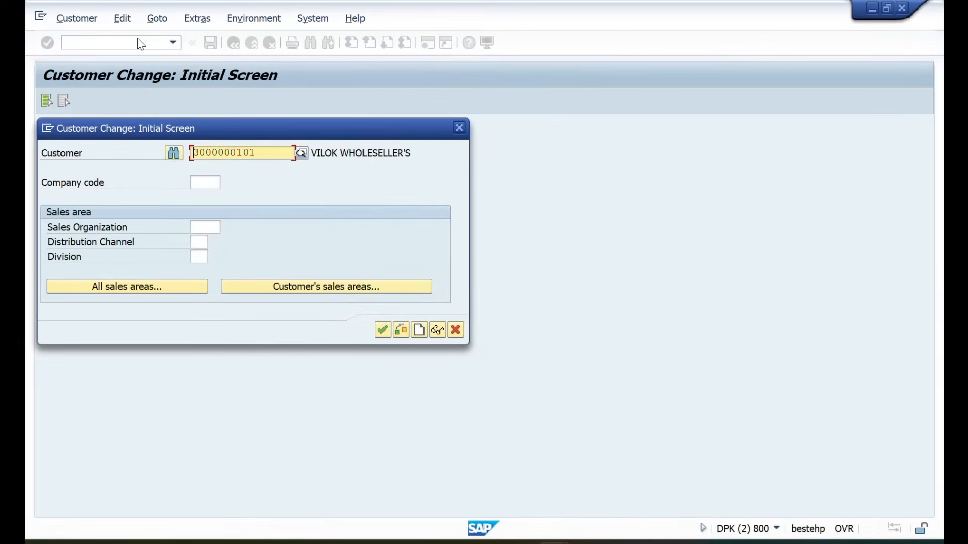
- Open the customer for sales organization ZZ01, distribution channel ZW and division ZL, and check the customer pricing procedure in its sales area data
{"action": "left_click", "coordinate": [196, 228]}
{"action": "left_click", "coordinate": [203, 240]}
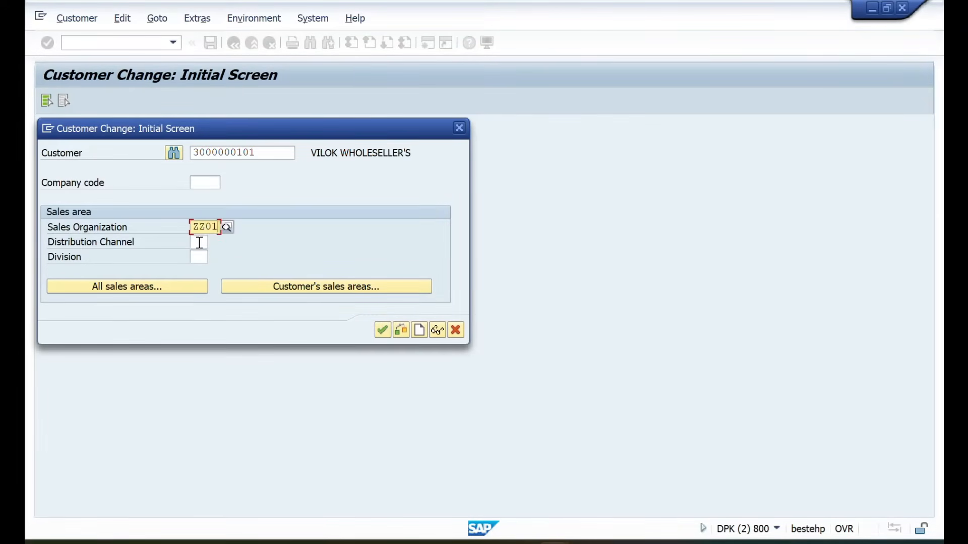
{"action": "left_click", "coordinate": [199, 241]}
{"action": "left_click", "coordinate": [197, 255]}
{"action": "left_click", "coordinate": [201, 258]}
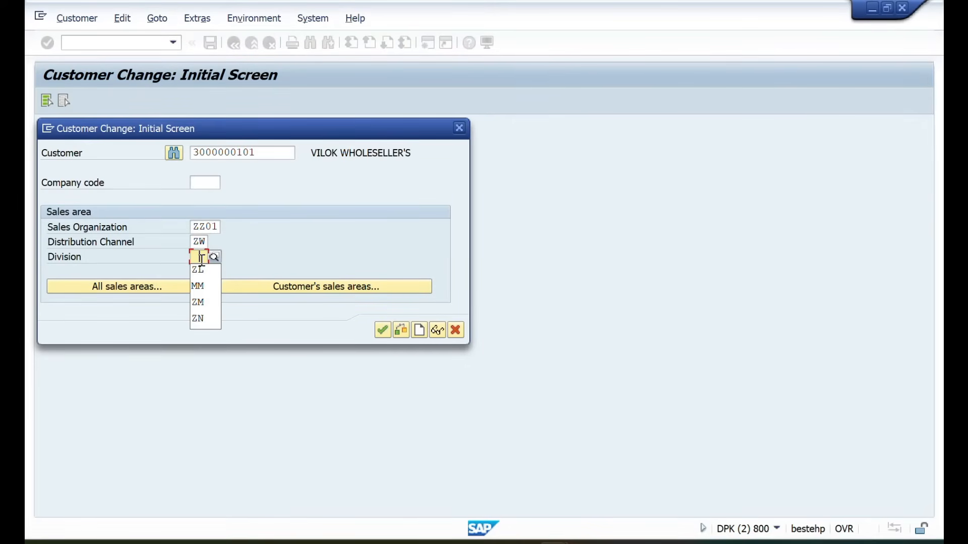
{"action": "left_click", "coordinate": [202, 270]}
{"action": "key", "text": "Return"}
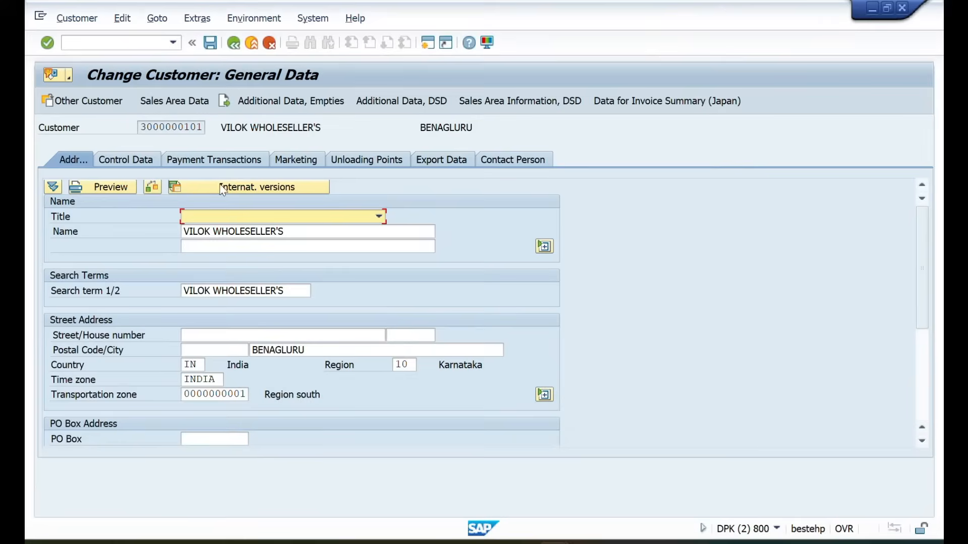
{"action": "left_click", "coordinate": [164, 99]}
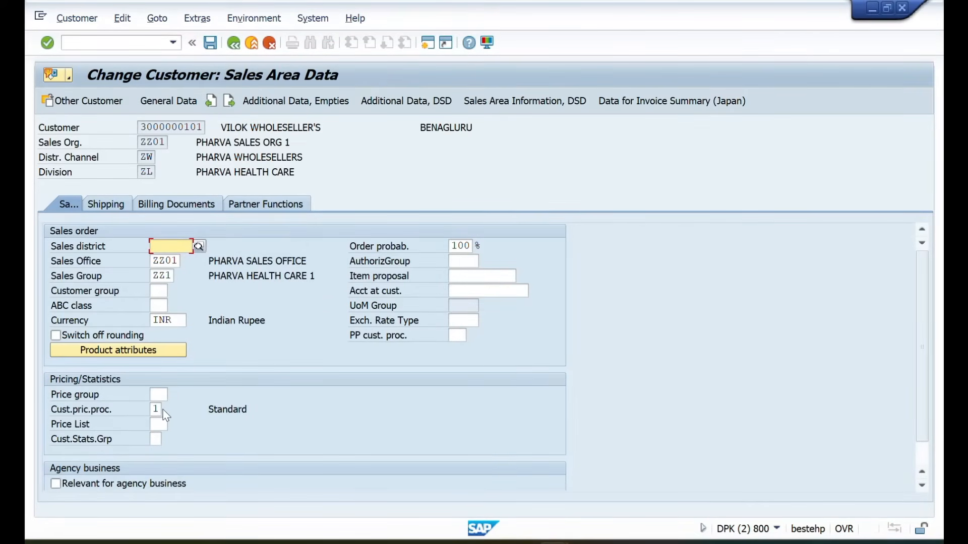
- Return to the workbook and enter 1 as the Inquiry row's CUSTOMER PP
{"action": "key", "text": "alt+Tab"}
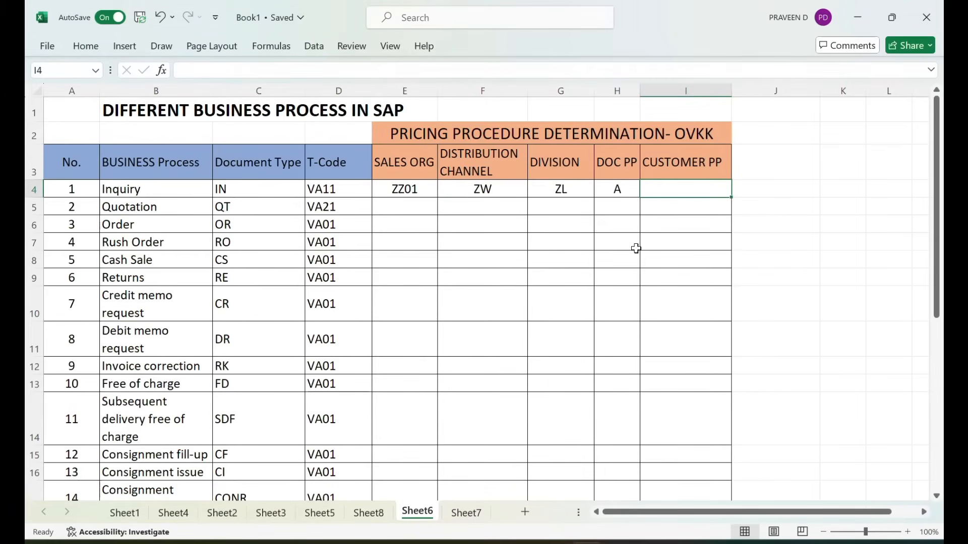
{"action": "type", "text": "1"}
{"action": "left_click", "coordinate": [769, 163]}
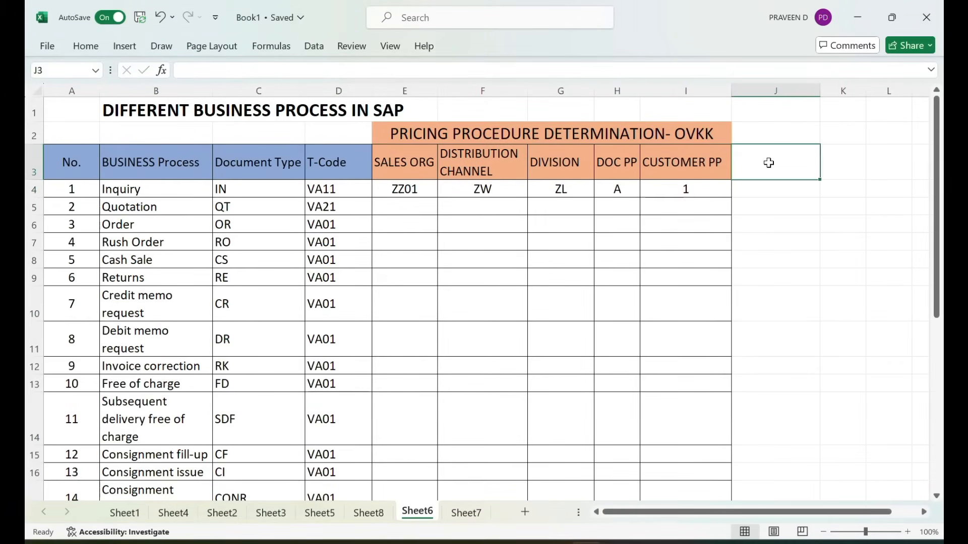
{"action": "left_click", "coordinate": [758, 190]}
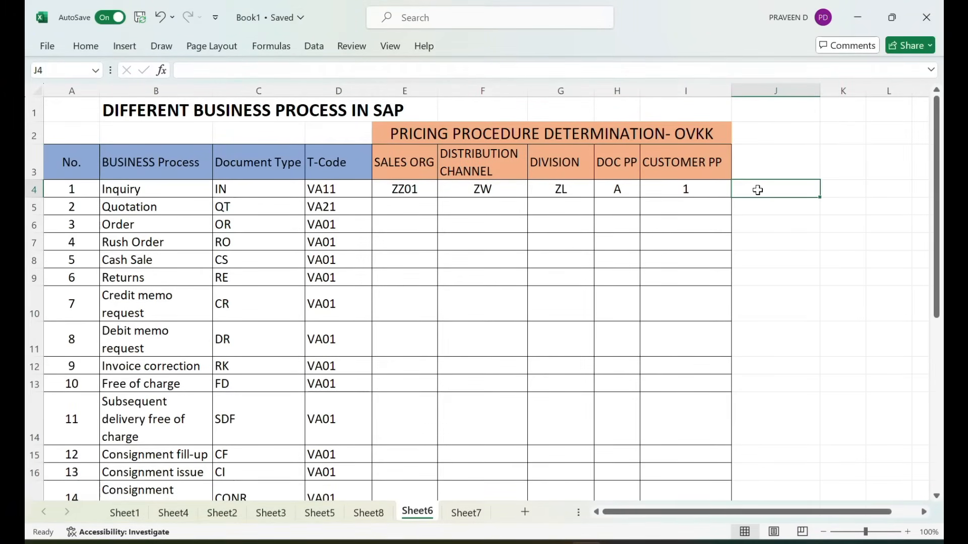
- Switch back to SAP and open the pricing procedure determination with transaction OVKK
{"action": "key", "text": "alt+Tab"}
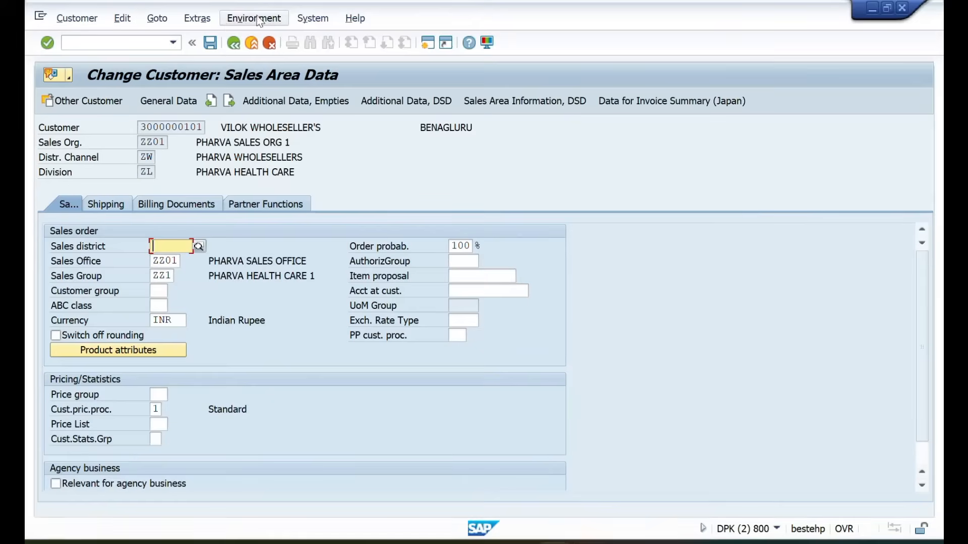
{"action": "left_click", "coordinate": [154, 43]}
{"action": "type", "text": "/NOVVK"}
{"action": "key", "text": "Return"}
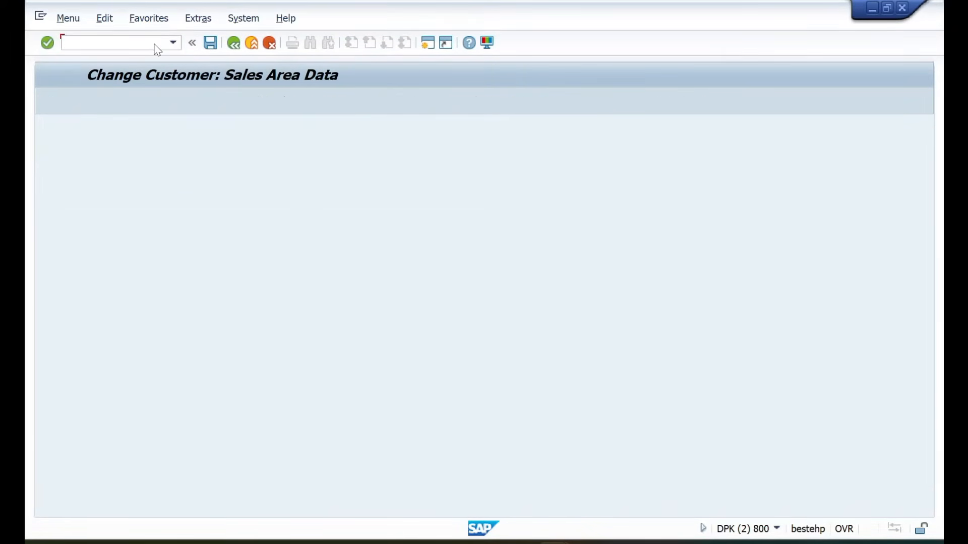
{"action": "type", "text": "/"}
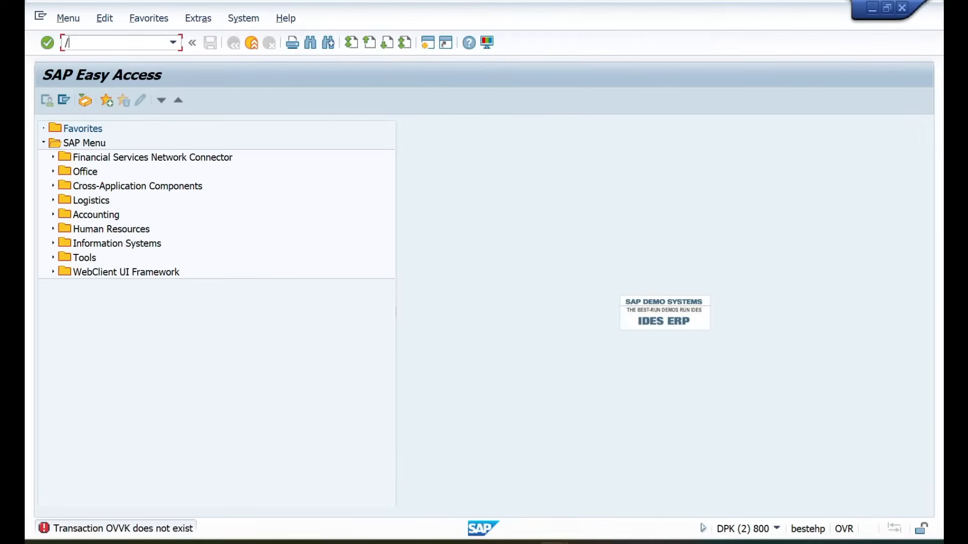
{"action": "type", "text": "NOVKK"}
{"action": "key", "text": "Return"}
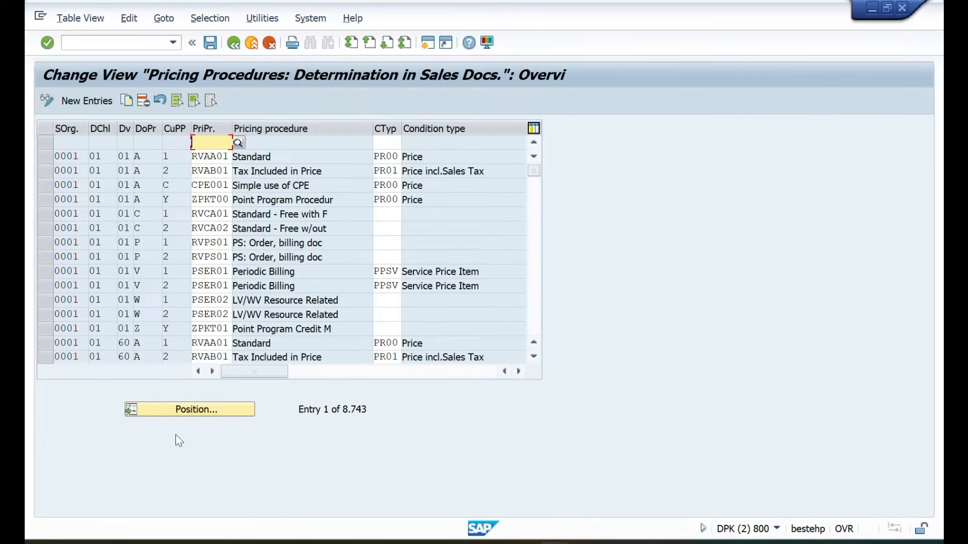
- Find and select the determination entry for ZZ01, ZW, ZL, document pricing procedure A and customer pricing procedure 1, and check its pricing procedure
{"action": "left_click", "coordinate": [201, 415]}
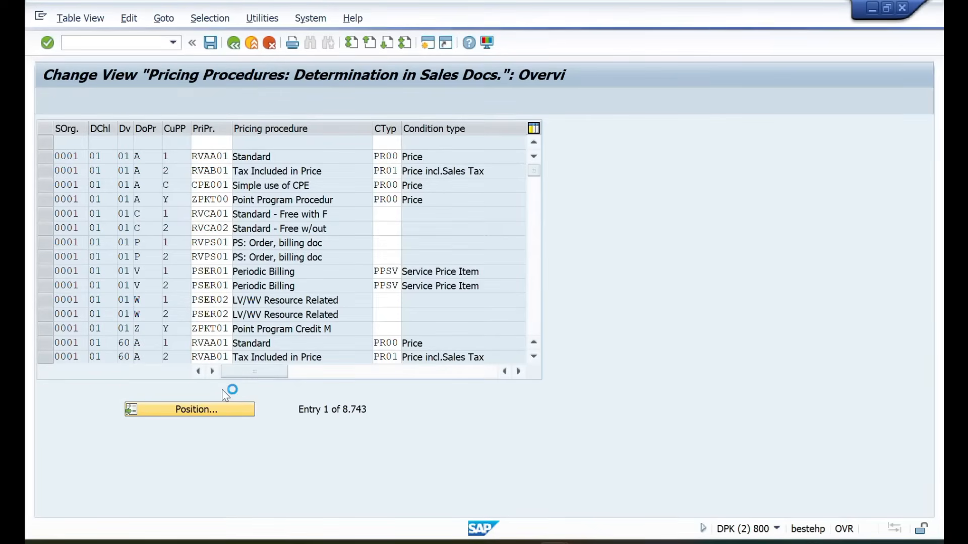
{"action": "type", "text": "ZZ01"}
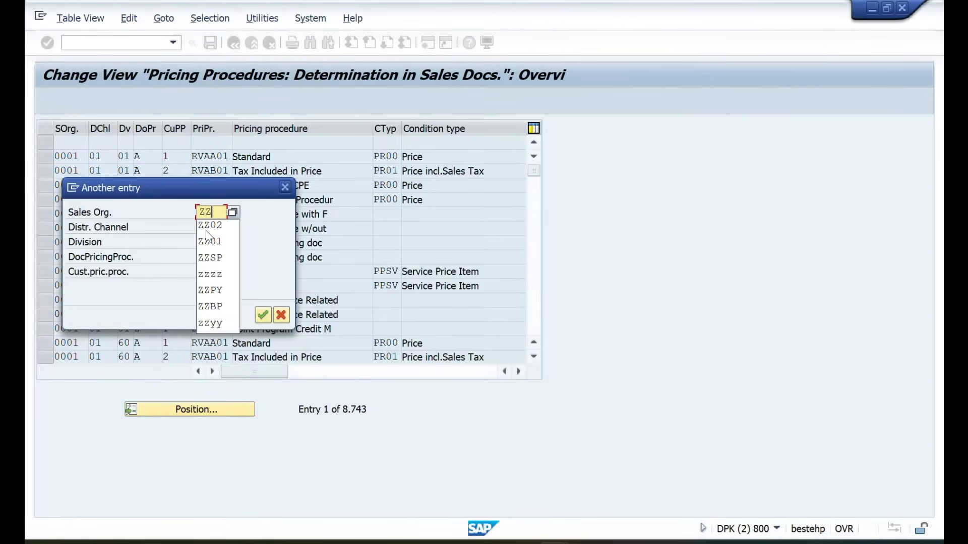
{"action": "key", "text": "Tab"}
{"action": "type", "text": "ZZ"}
{"action": "key", "text": "Tab"}
{"action": "type", "text": "ZL"}
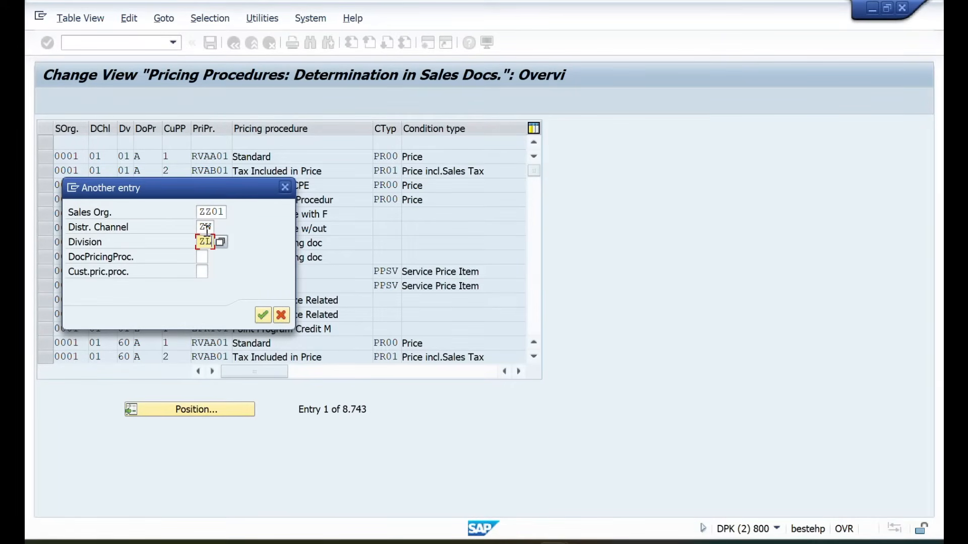
{"action": "key", "text": "Tab"}
{"action": "type", "text": "A"}
{"action": "key", "text": "Tab"}
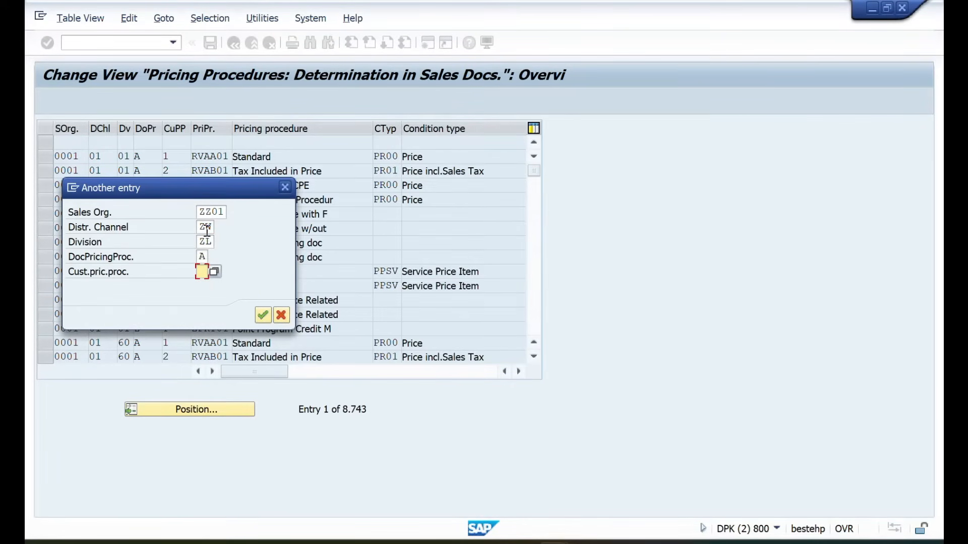
{"action": "type", "text": "1"}
{"action": "key", "text": "Return"}
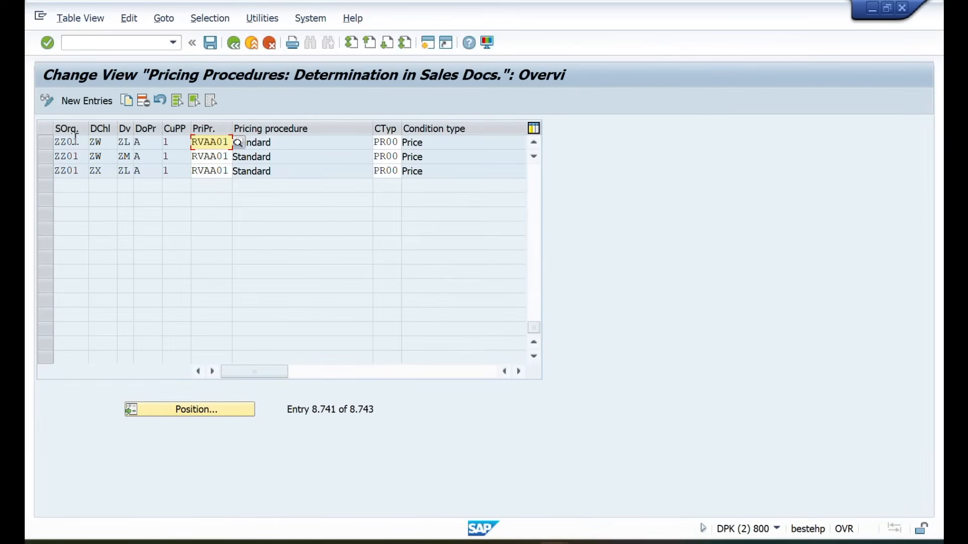
{"action": "left_click", "coordinate": [44, 144]}
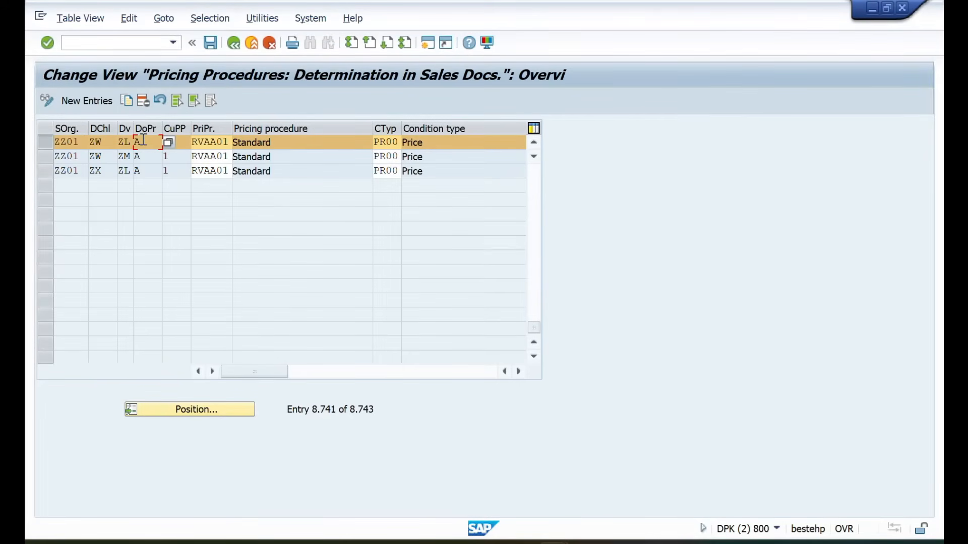
- Return to the overview of the inquiry being created, check its incompletion log and save the inquiry
{"action": "key", "text": "alt+Tab"}
{"action": "key", "text": "alt+Tab"}
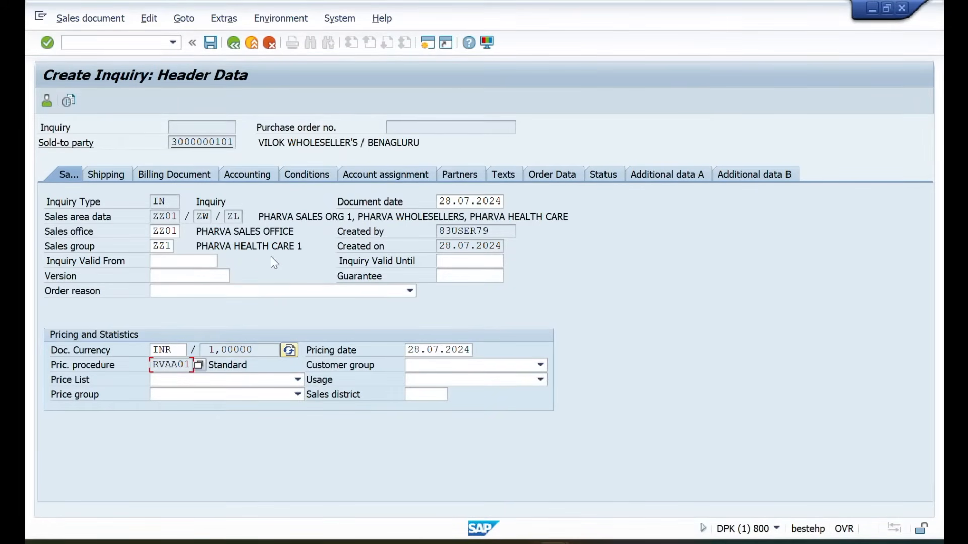
{"action": "left_click", "coordinate": [235, 45]}
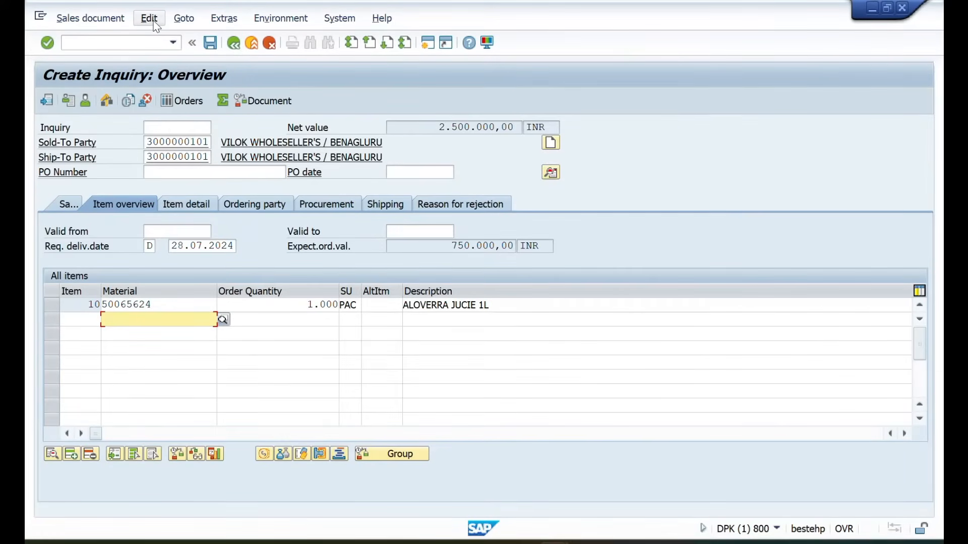
{"action": "left_click", "coordinate": [150, 18]}
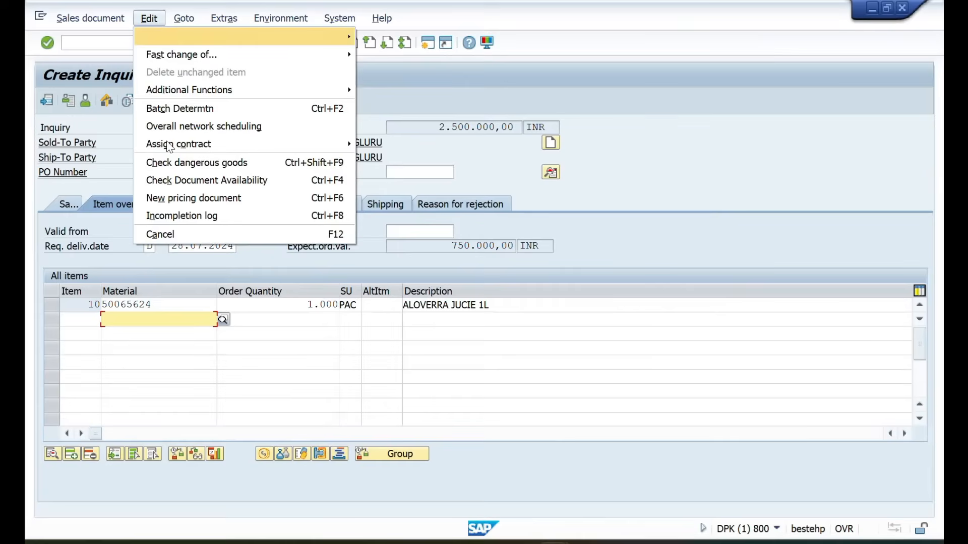
{"action": "left_click", "coordinate": [171, 216]}
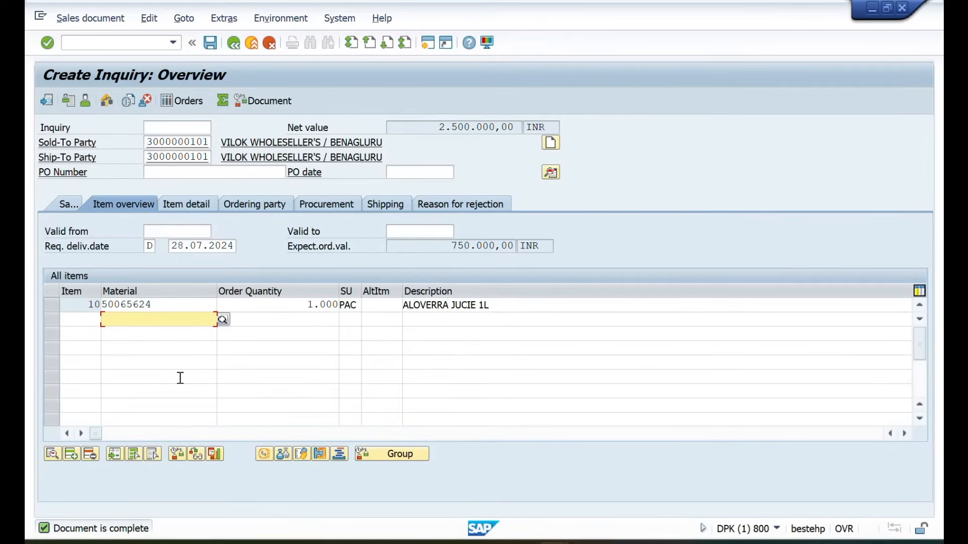
{"action": "left_click_drag", "start_coordinate": [153, 305], "coordinate": [100, 304]}
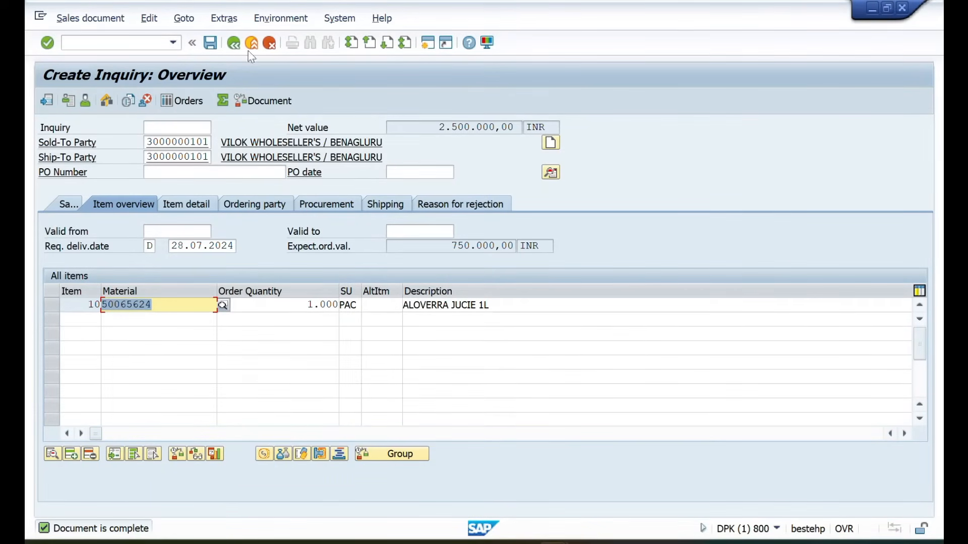
{"action": "left_click", "coordinate": [210, 44]}
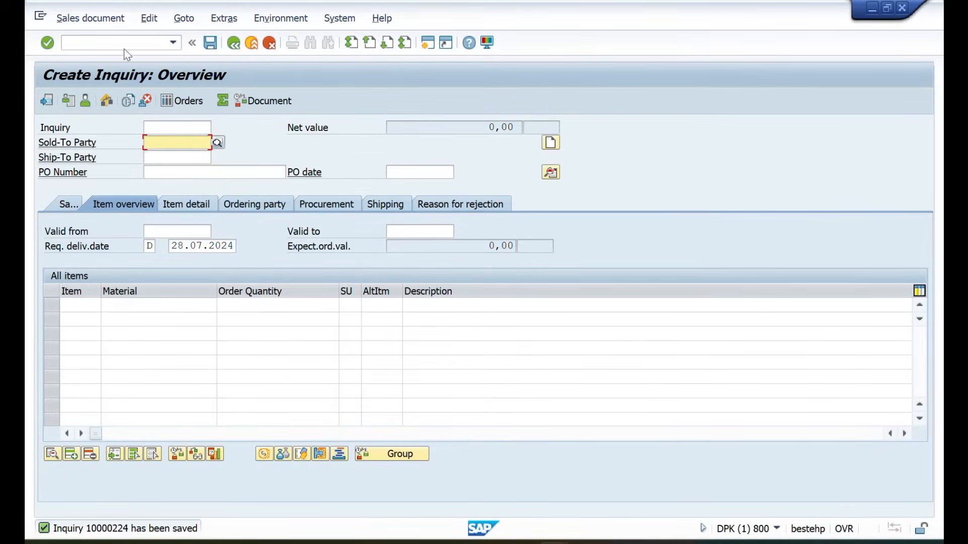
- Open the saved inquiry for changes with transaction VA12
{"action": "left_click", "coordinate": [82, 43]}
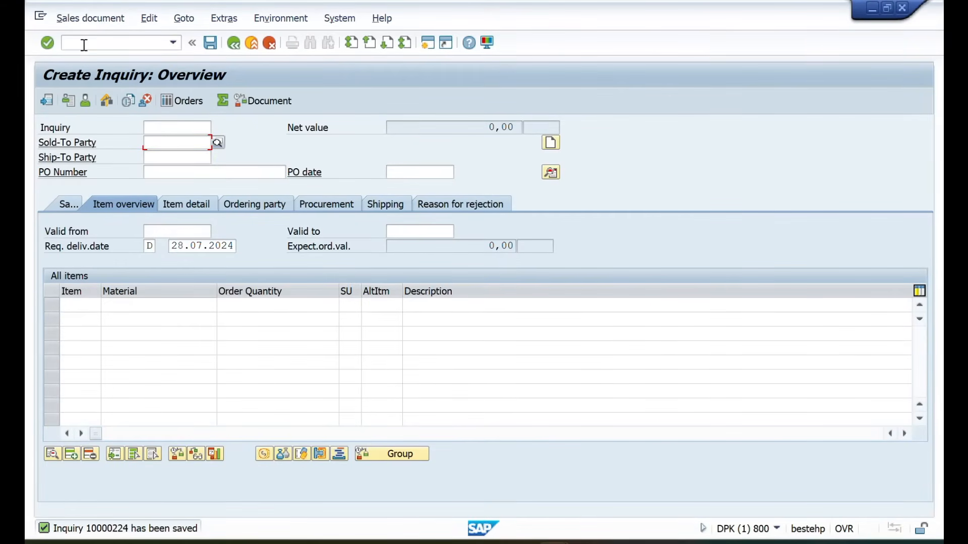
{"action": "type", "text": "/NVA12"}
{"action": "key", "text": "Return"}
{"action": "key", "text": "Return"}
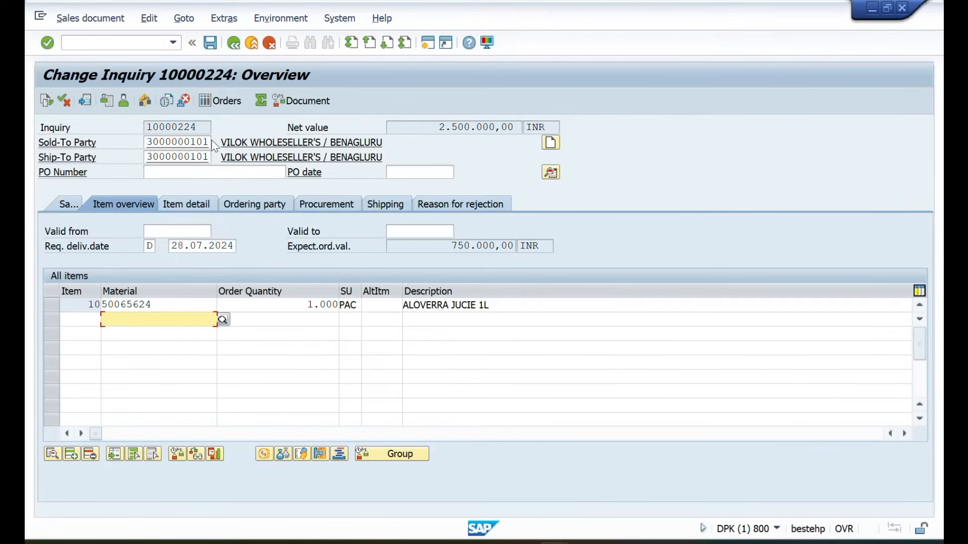
- Review the inquiry item's material, description and order quantity, and the inquiry number
{"action": "left_click_drag", "start_coordinate": [171, 307], "coordinate": [89, 299]}
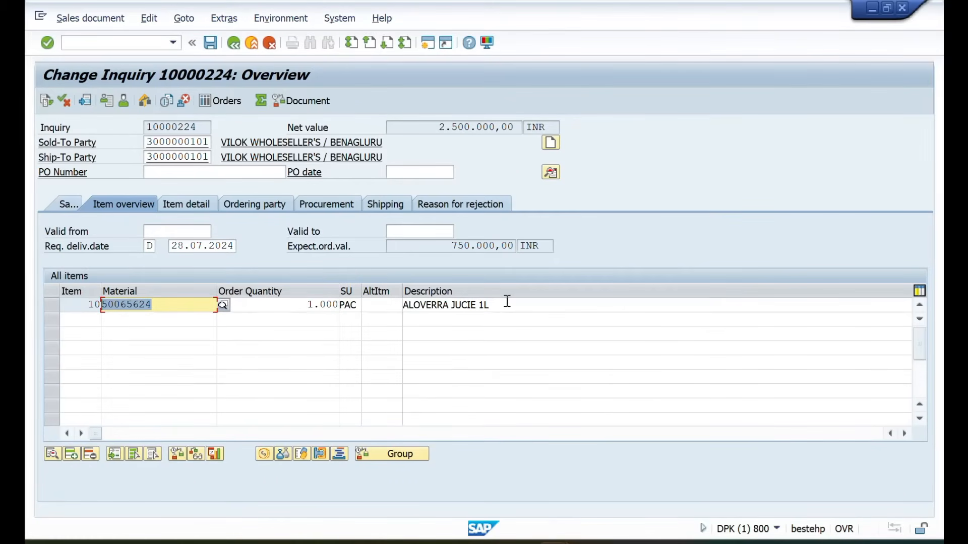
{"action": "left_click_drag", "start_coordinate": [505, 304], "coordinate": [393, 304]}
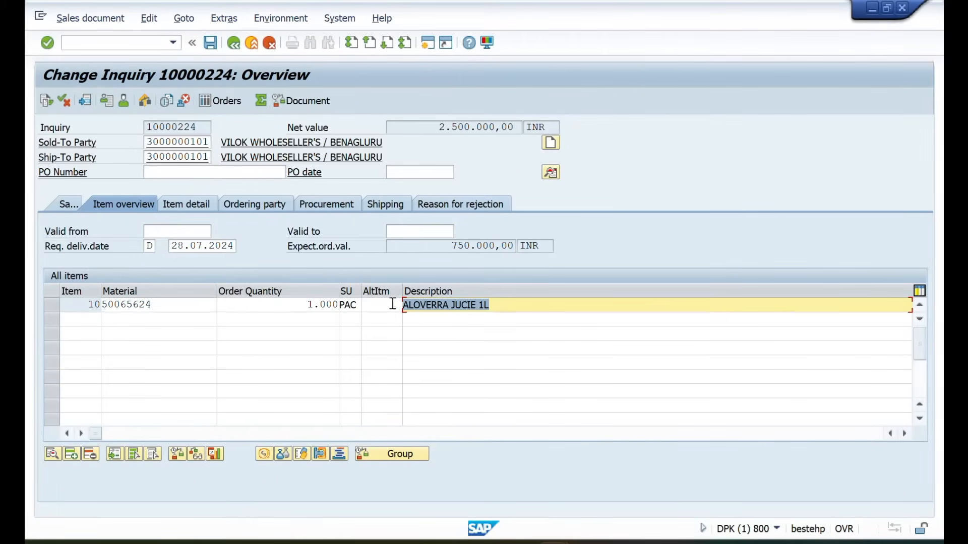
{"action": "left_click_drag", "start_coordinate": [300, 308], "coordinate": [351, 307]}
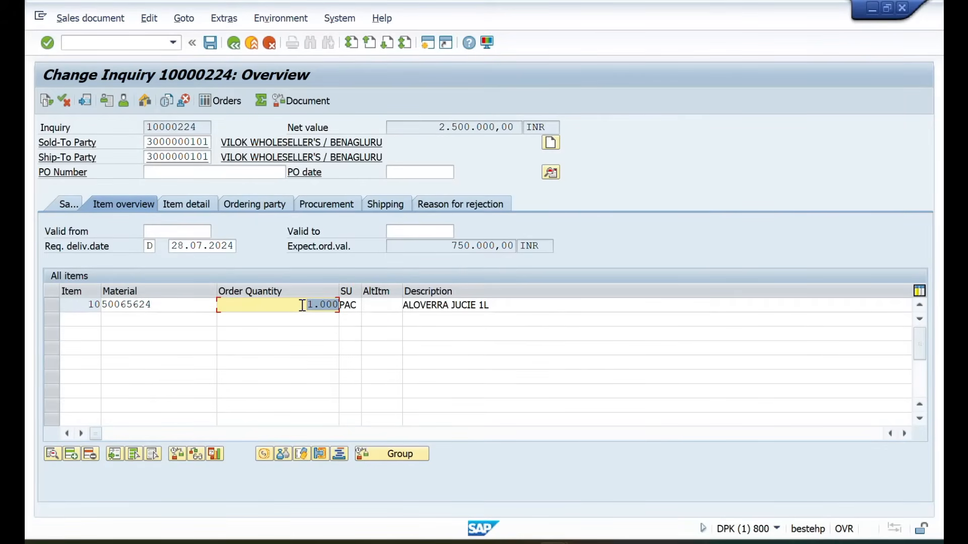
{"action": "left_click", "coordinate": [200, 126]}
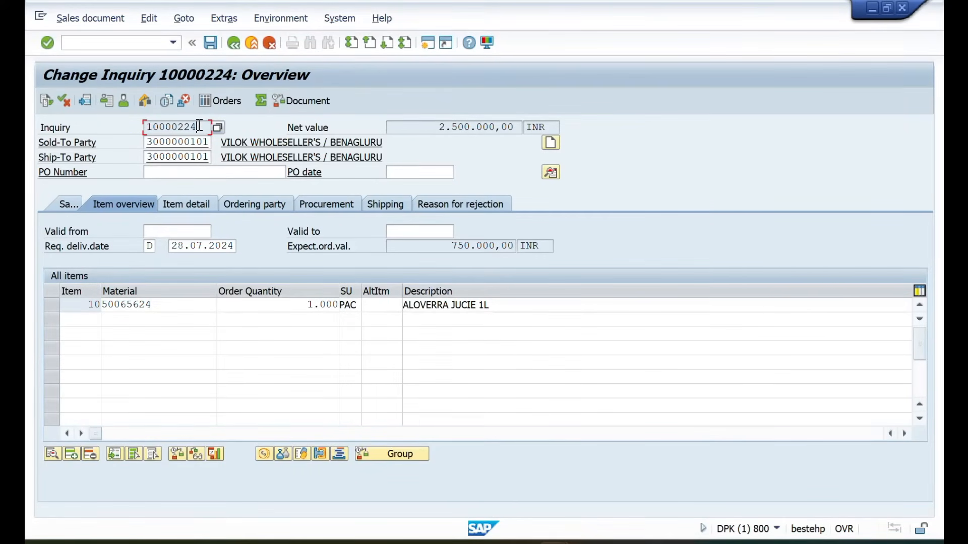
- Check the pricing date in the inquiry's sales data, then open the details of item 10
{"action": "left_click", "coordinate": [60, 208]}
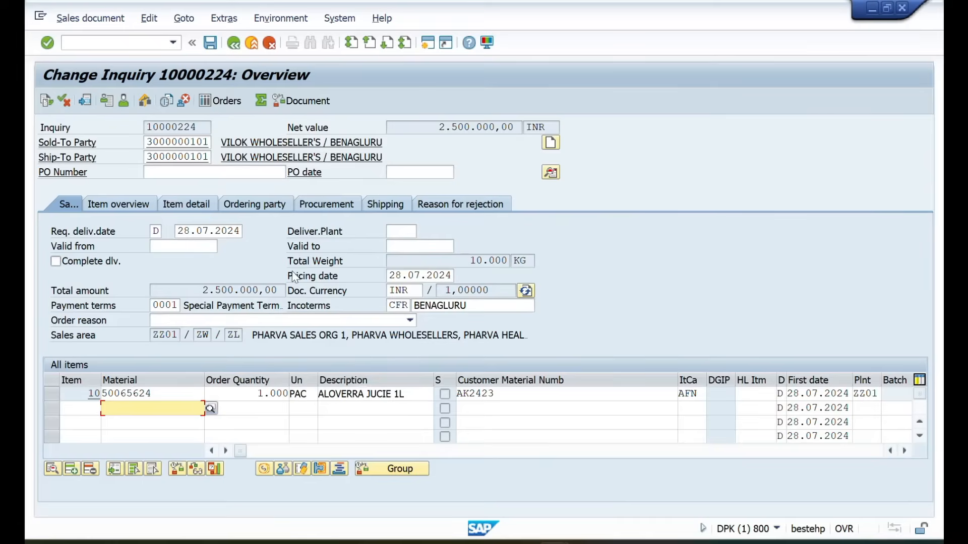
{"action": "left_click", "coordinate": [415, 275]}
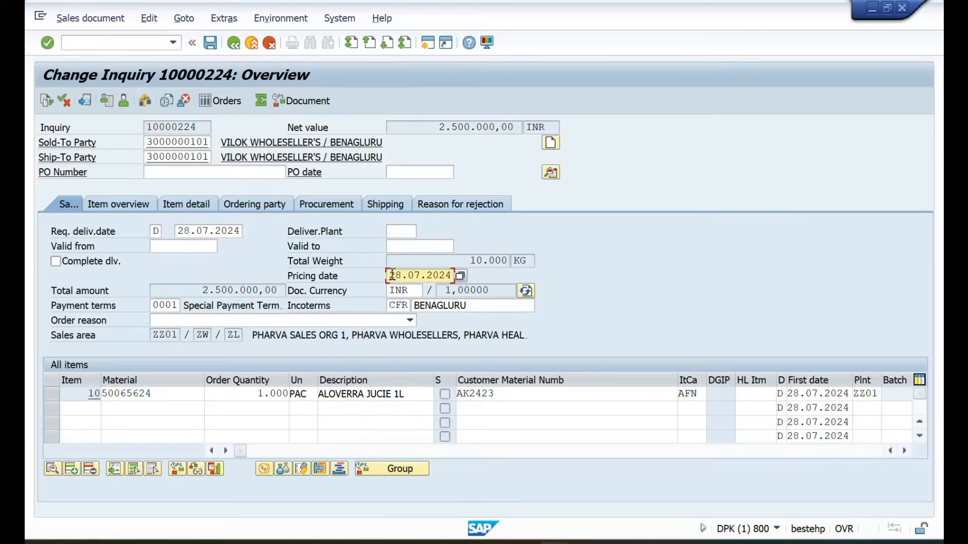
{"action": "double_click", "coordinate": [156, 394]}
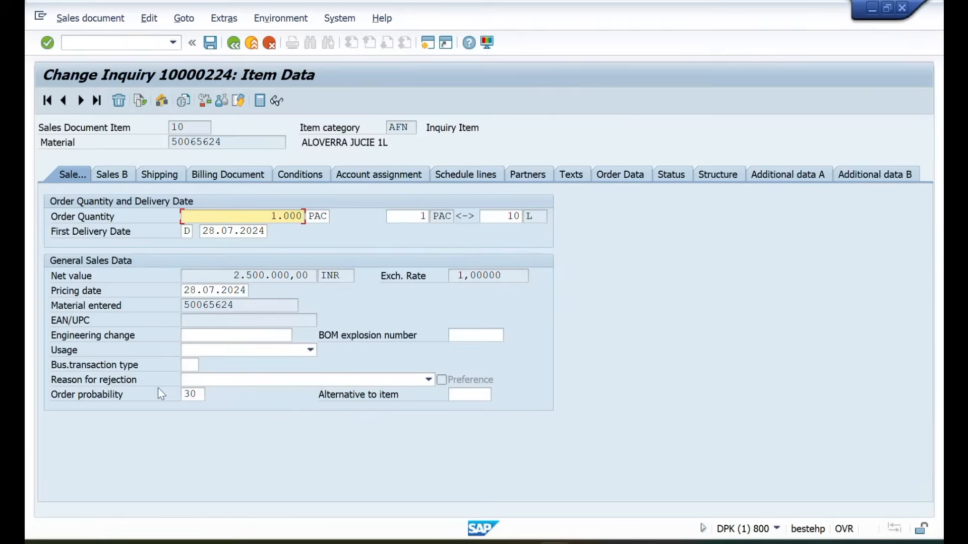
- Check the PR00 price's amount and condition value in item 10's conditions, then return to the inquiry overview
{"action": "left_click", "coordinate": [300, 172]}
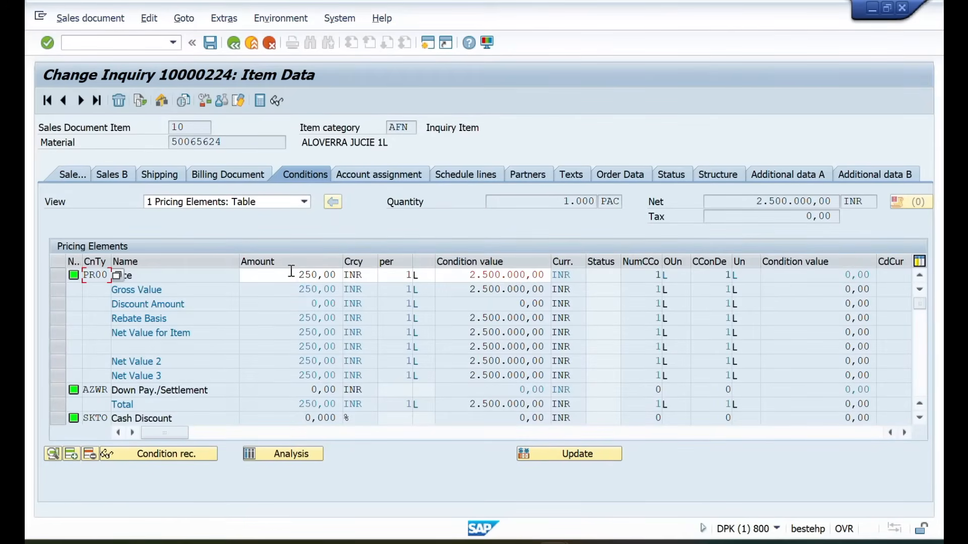
{"action": "left_click", "coordinate": [291, 274]}
{"action": "left_click_drag", "start_coordinate": [292, 275], "coordinate": [339, 275]}
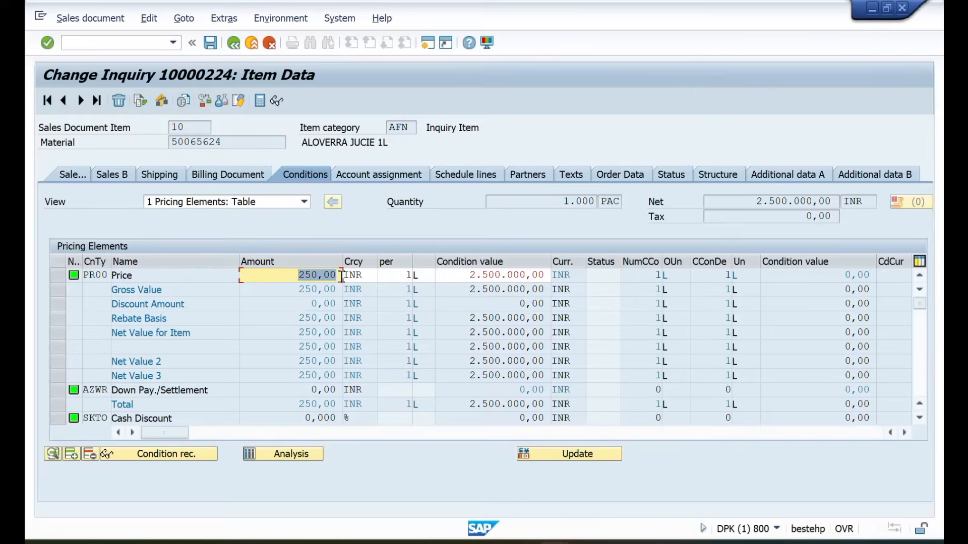
{"action": "left_click_drag", "start_coordinate": [468, 277], "coordinate": [550, 281]}
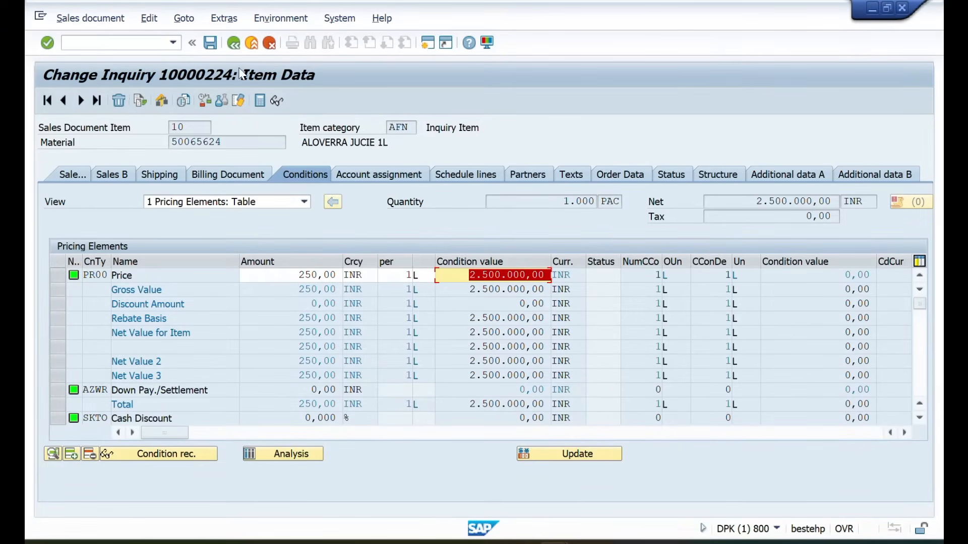
{"action": "left_click", "coordinate": [65, 278]}
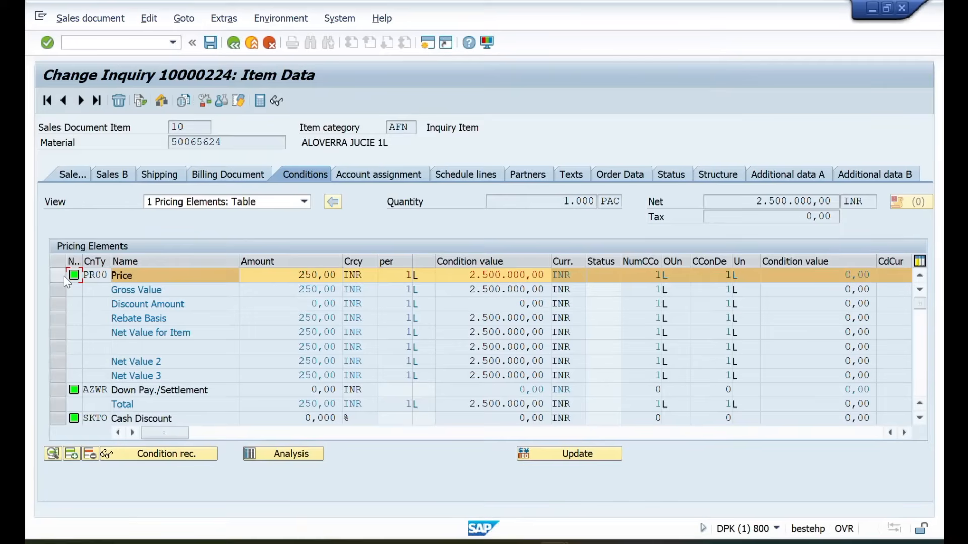
{"action": "left_click", "coordinate": [64, 276]}
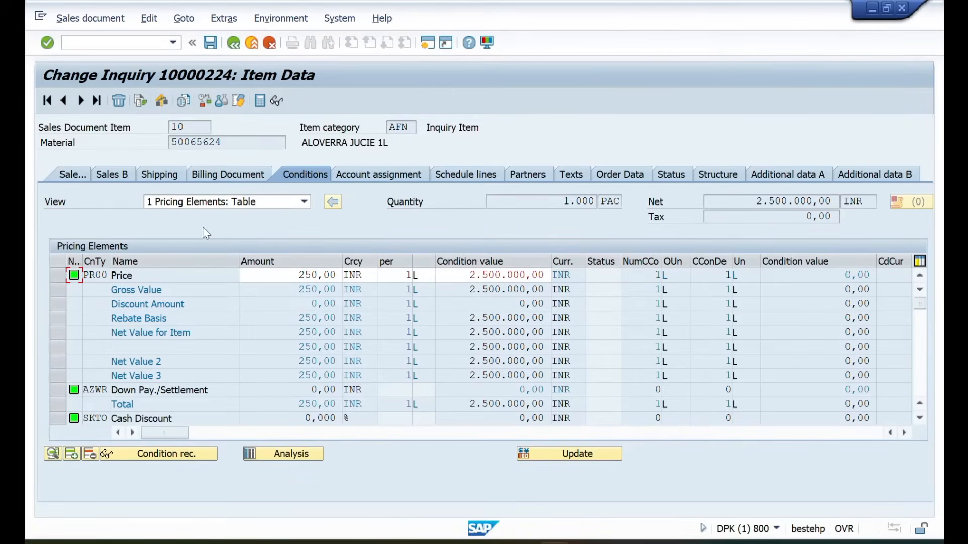
{"action": "left_click", "coordinate": [234, 44]}
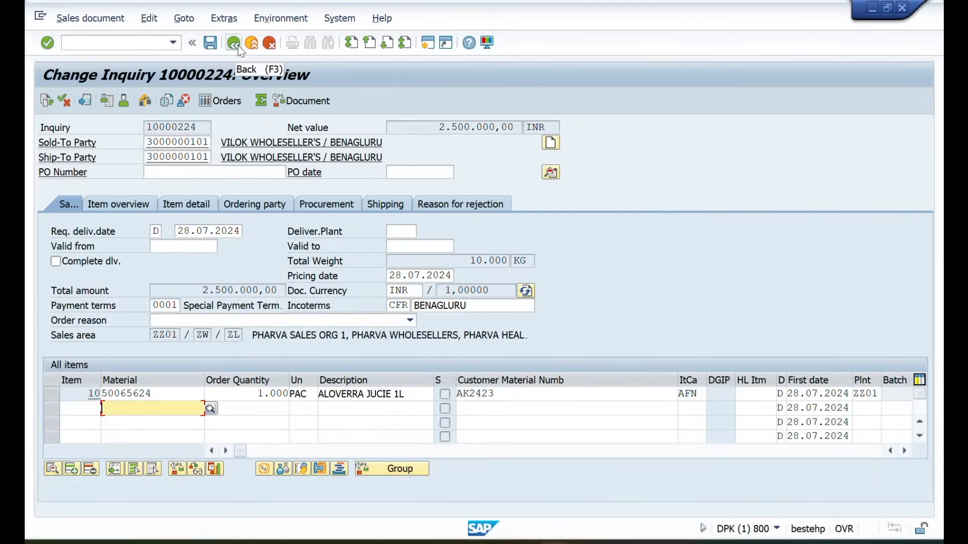
- Copy the inquiry number from the inquiry overview into cell B48 of Sheet7 in the Excel workbook, above INQUIRY
{"action": "left_click_drag", "start_coordinate": [203, 129], "coordinate": [131, 138]}
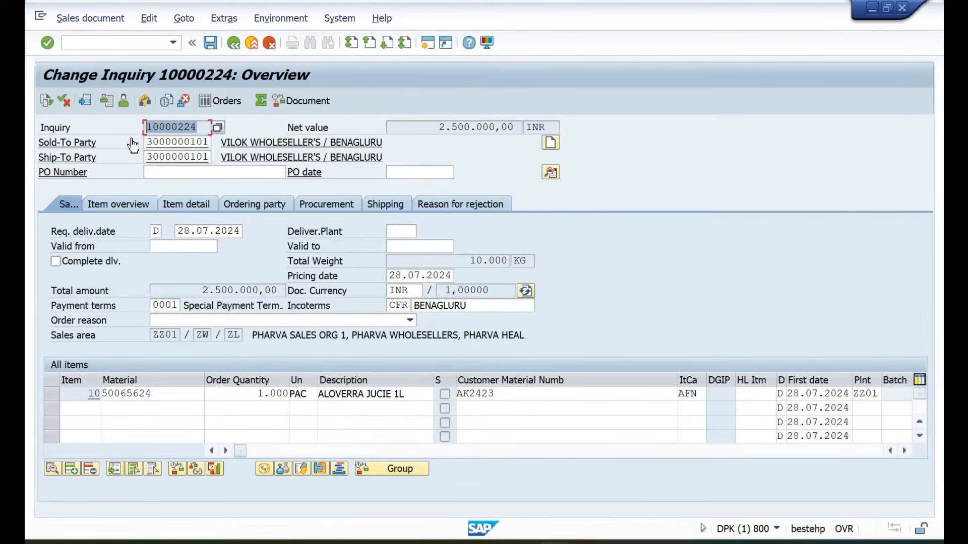
{"action": "key", "text": "ctrl+c"}
{"action": "key", "text": "alt+Tab"}
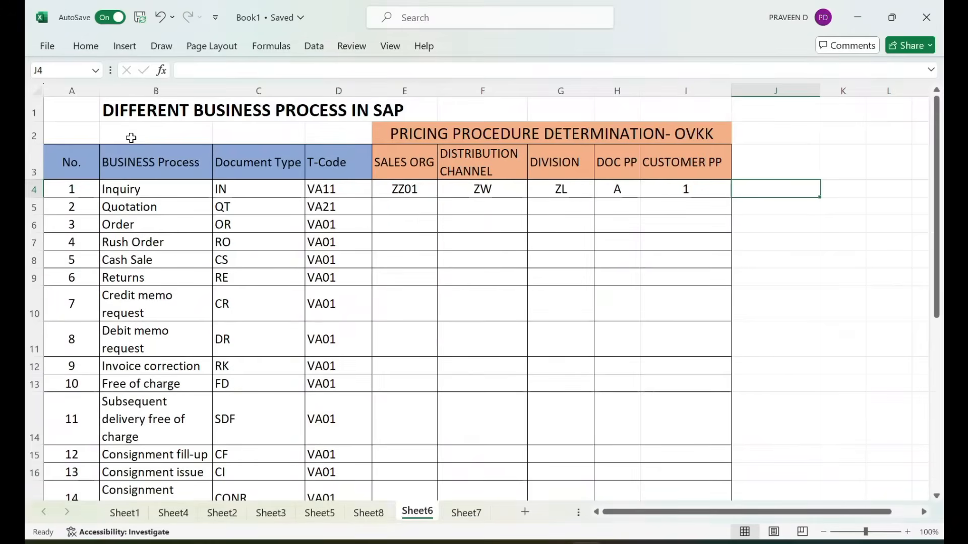
{"action": "left_click", "coordinate": [456, 514]}
{"action": "scroll", "coordinate": [348, 442], "scroll_direction": "down", "scroll_amount": 3}
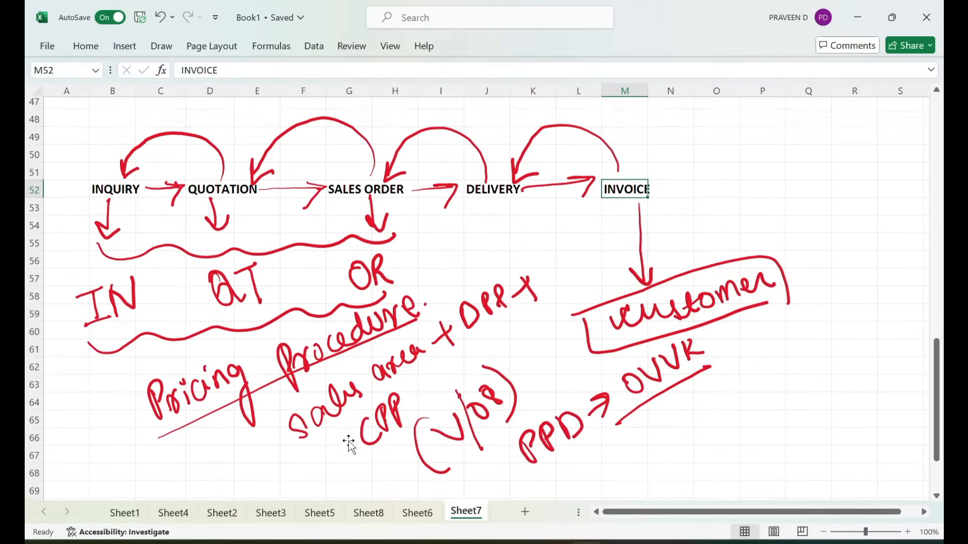
{"action": "scroll", "coordinate": [348, 443], "scroll_direction": "up", "scroll_amount": 3}
{"action": "scroll", "coordinate": [348, 443], "scroll_direction": "up", "scroll_amount": 1}
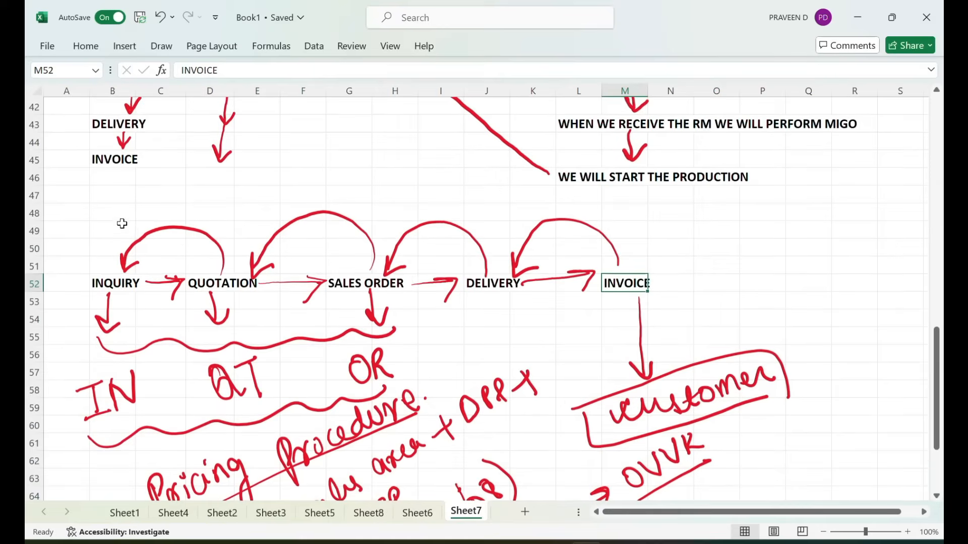
{"action": "left_click", "coordinate": [110, 211]}
{"action": "key", "text": "ctrl+v"}
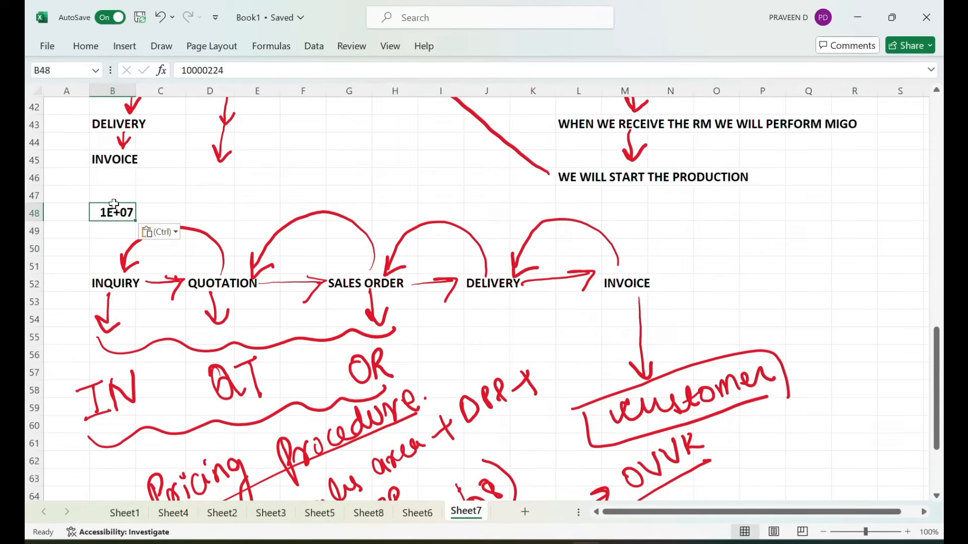
- Widen columns B and D on Sheet7 to make room for full document numbers
{"action": "left_click_drag", "start_coordinate": [136, 88], "coordinate": [167, 90]}
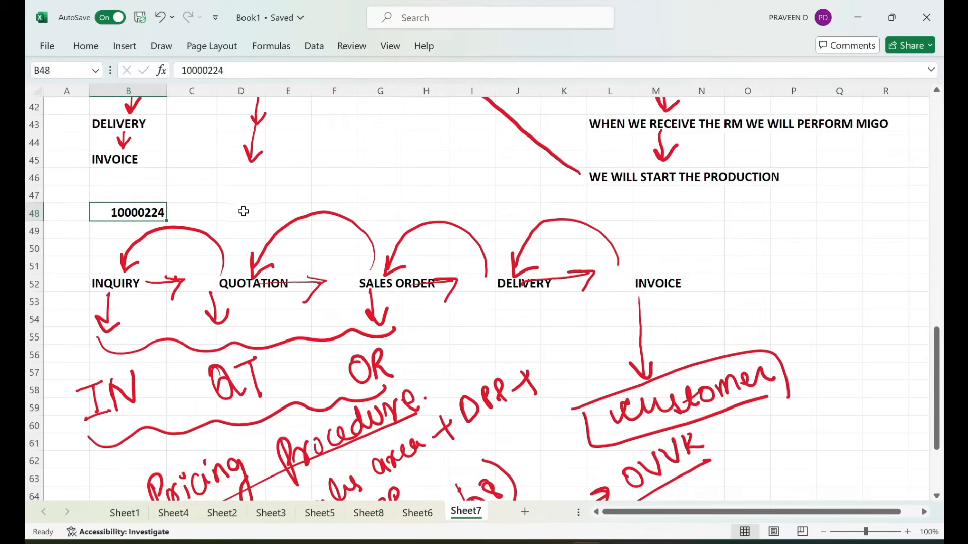
{"action": "left_click", "coordinate": [243, 210]}
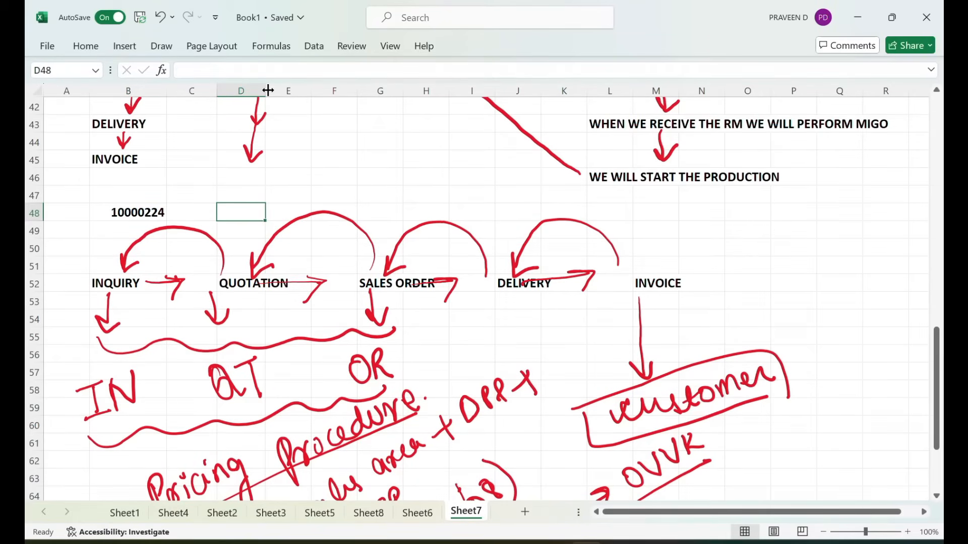
{"action": "left_click_drag", "start_coordinate": [267, 90], "coordinate": [293, 90]}
- Switch to SAP and start creating a quotation with transaction VA21
{"action": "key", "text": "alt+Tab"}
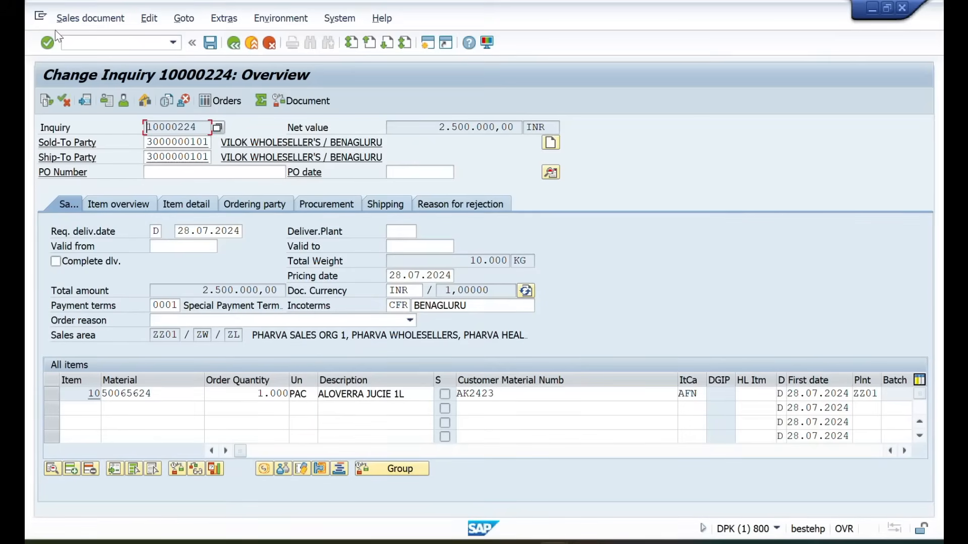
{"action": "left_click", "coordinate": [73, 43]}
{"action": "type", "text": "/NVA21"}
{"action": "key", "text": "Return"}
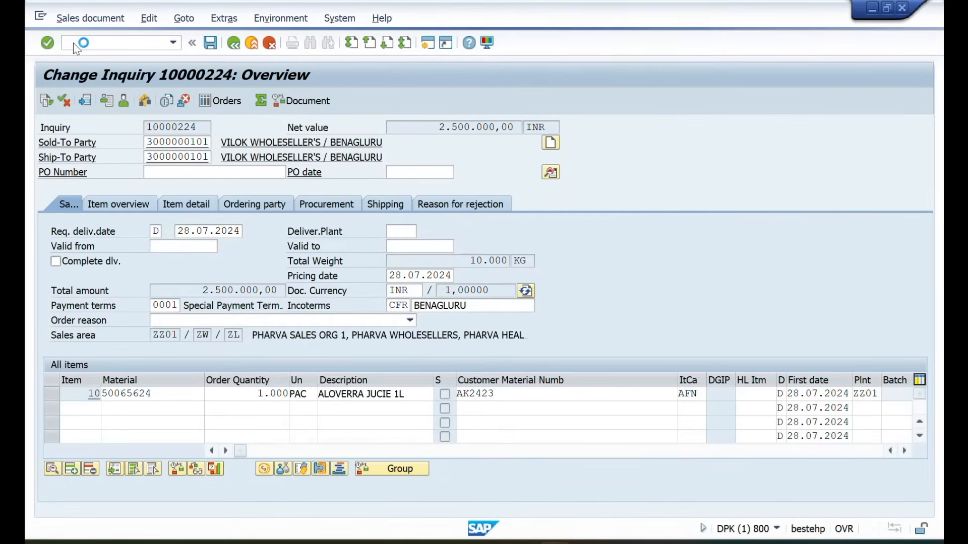
- Return to SAP Easy Access, collapse the Inquiry folder and open VA21 - Create from the Quotation folder under Sales
{"action": "left_click", "coordinate": [104, 44]}
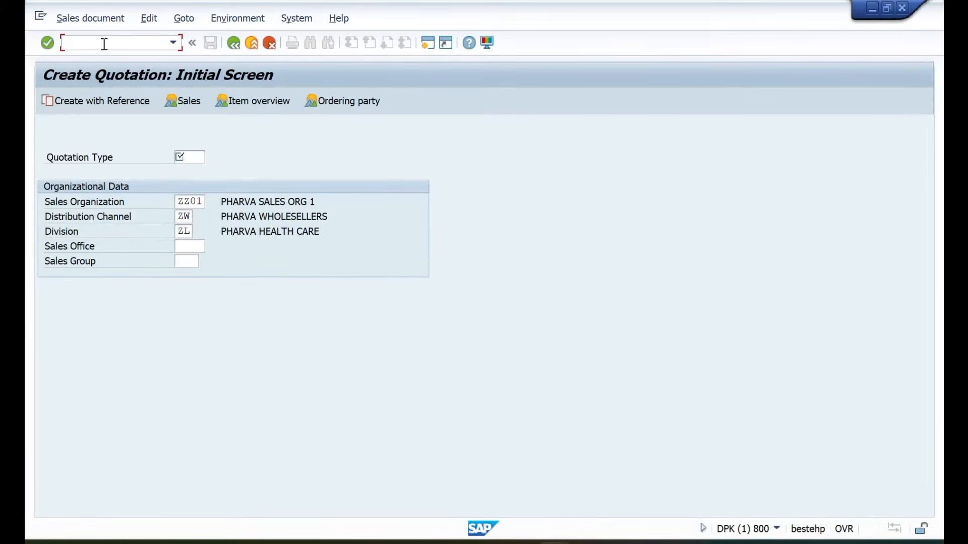
{"action": "type", "text": "/N"}
{"action": "key", "text": "Return"}
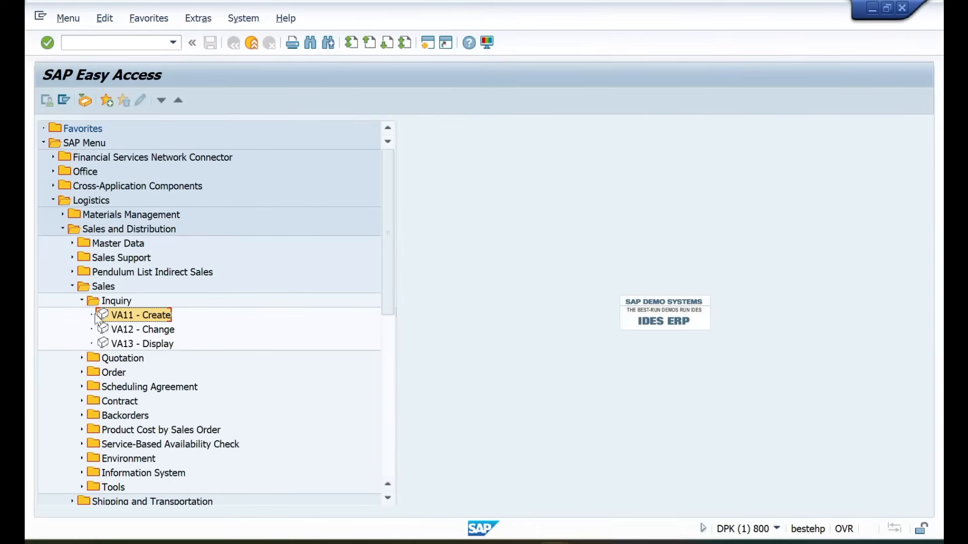
{"action": "left_click", "coordinate": [82, 301]}
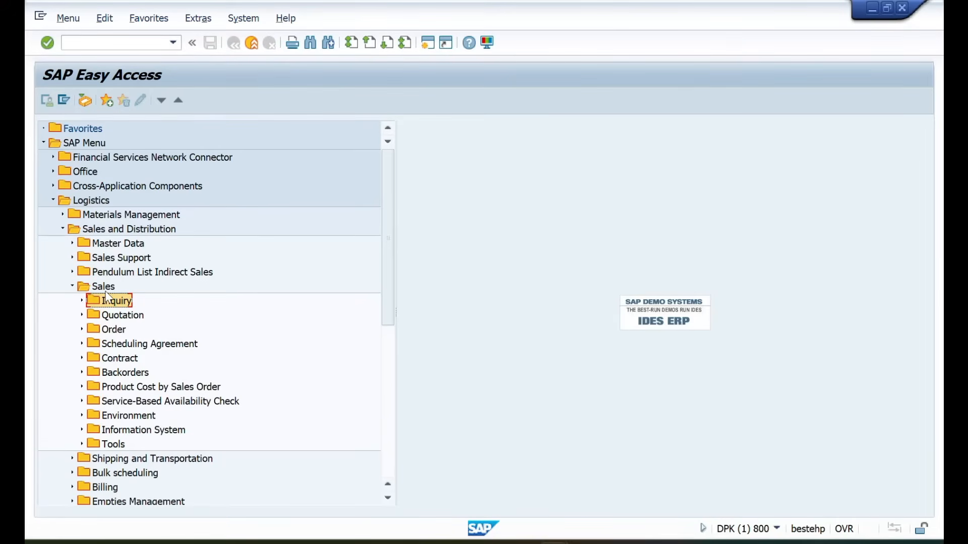
{"action": "left_click", "coordinate": [82, 315]}
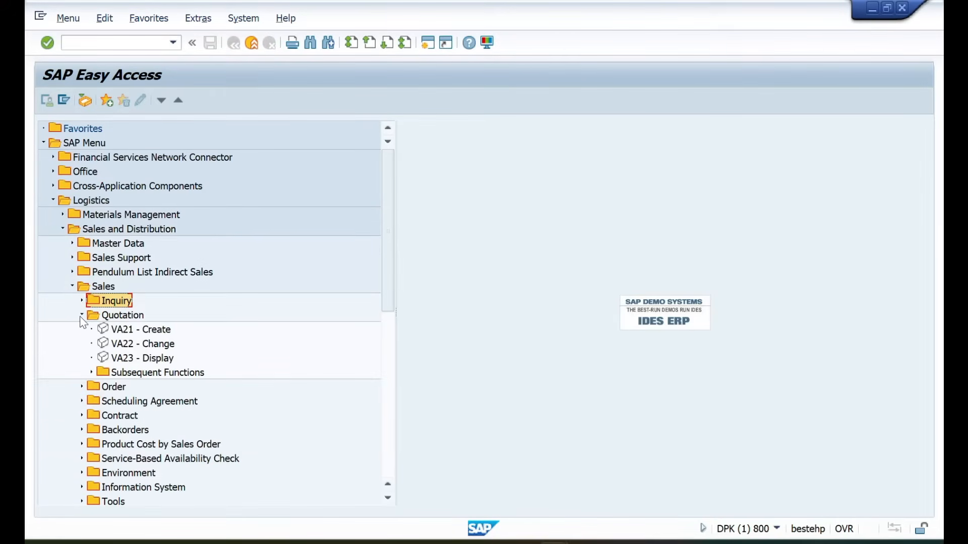
{"action": "double_click", "coordinate": [127, 330]}
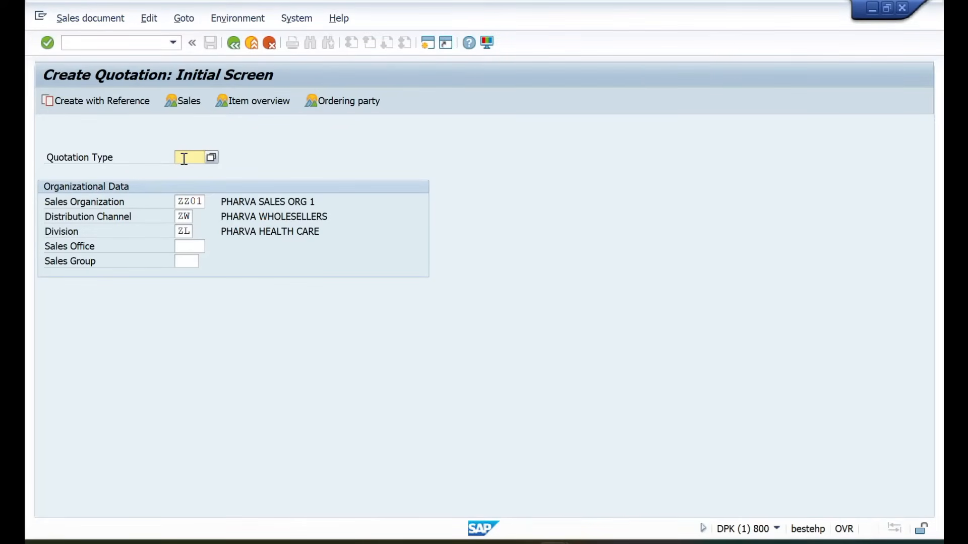
- Look up the quotation's document type on Sheet6 of the Excel workbook and enter QT as the quotation type in SAP
{"action": "key", "text": "alt+Tab"}
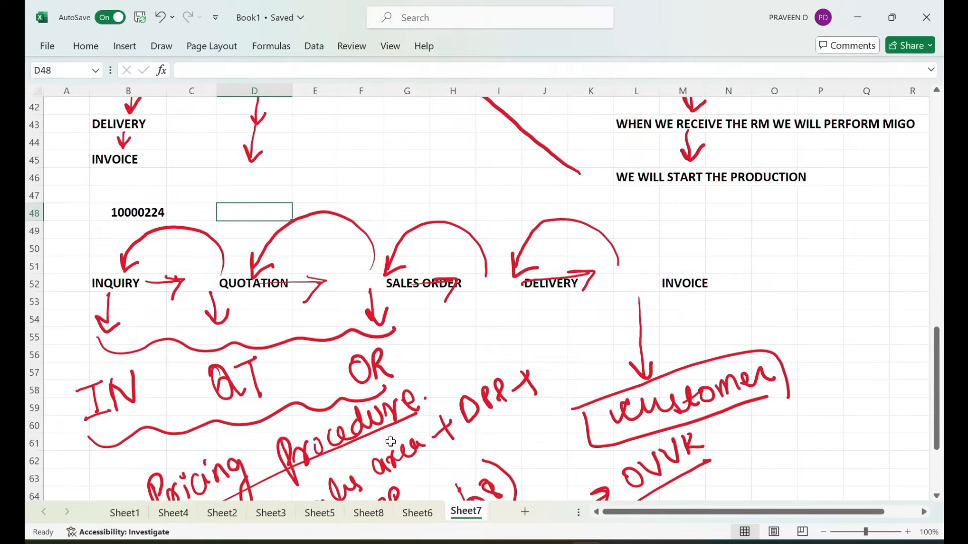
{"action": "left_click", "coordinate": [414, 512]}
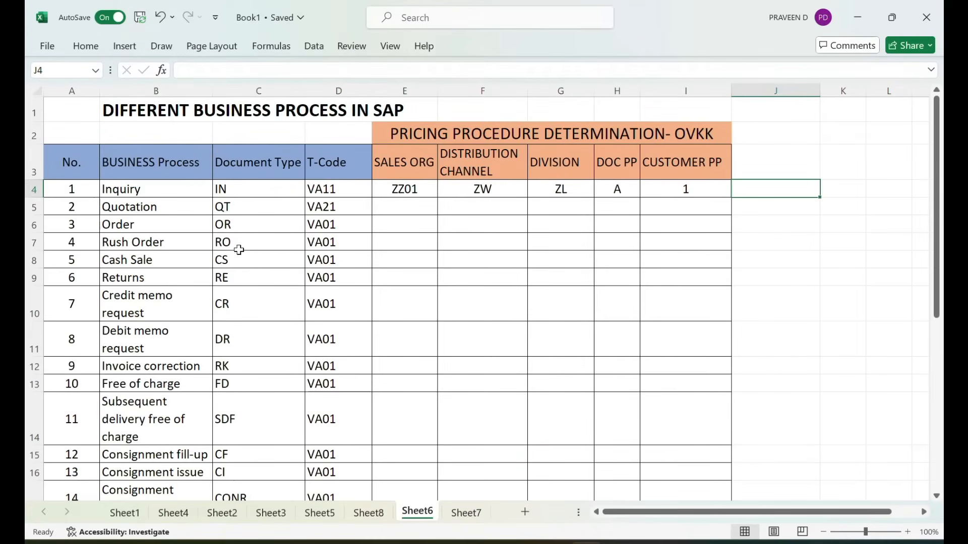
{"action": "left_click", "coordinate": [241, 217]}
{"action": "key", "text": "alt+Tab"}
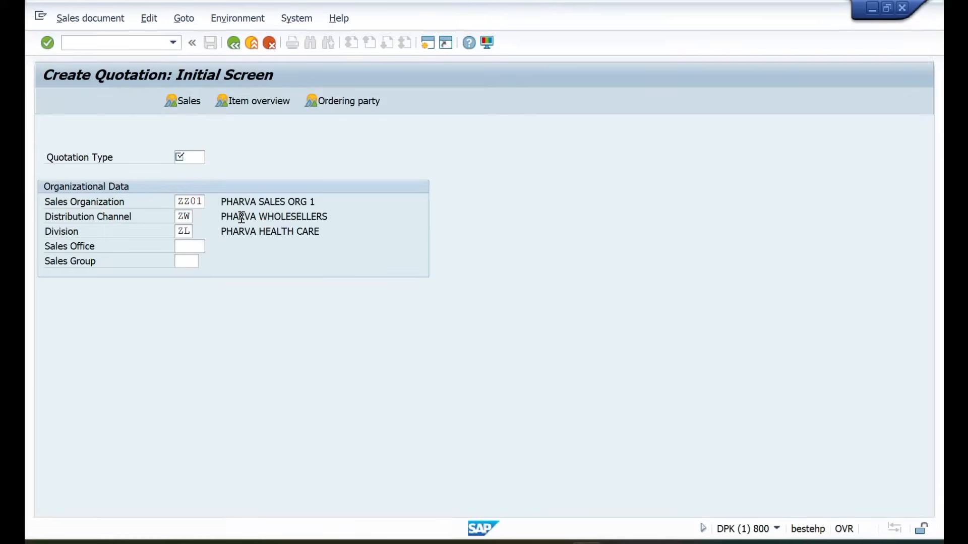
{"action": "type", "text": "OT"}
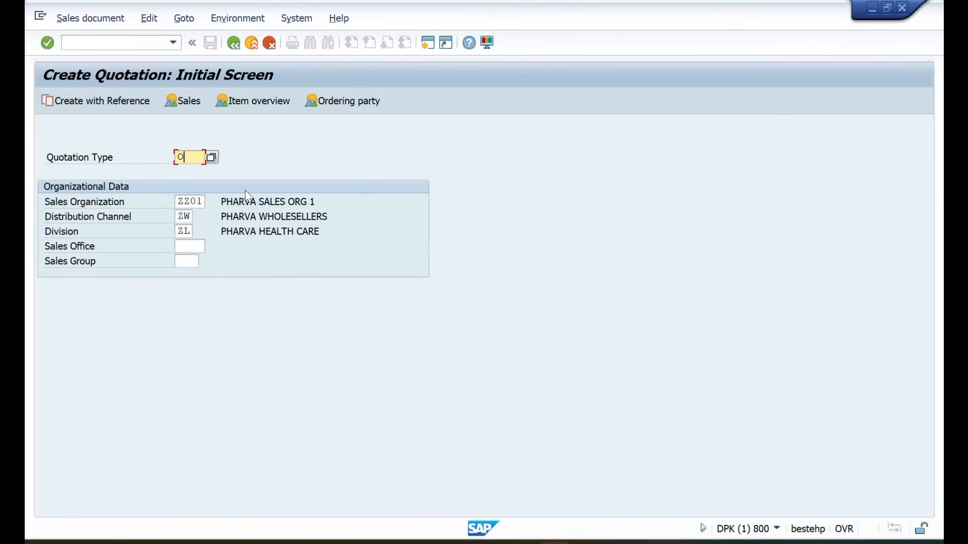
{"action": "key", "text": "BackSpace"}
{"action": "key", "text": "BackSpace"}
{"action": "type", "text": "QT"}
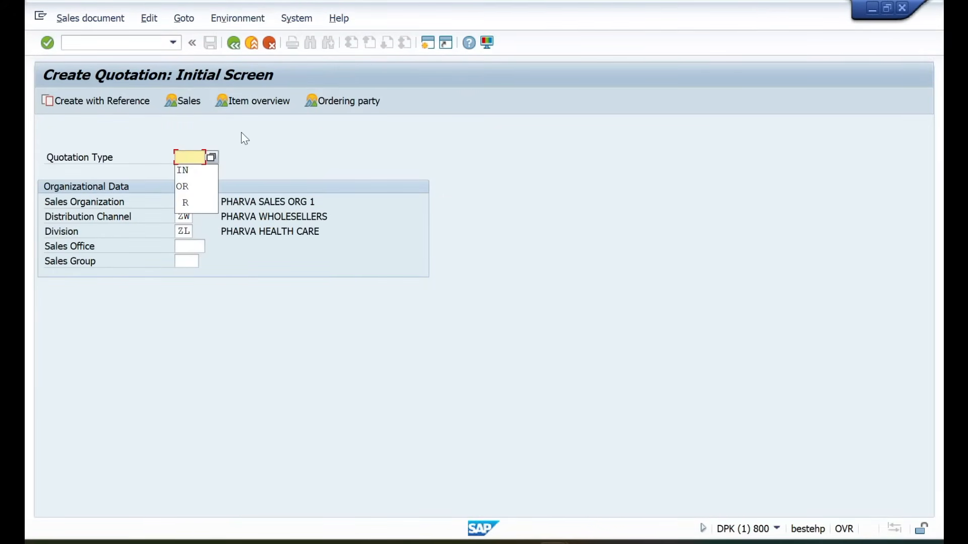
- Create the quotation with reference to the saved inquiry, copying the inquiry number from cell B48 of Sheet7 in Excel
{"action": "left_click", "coordinate": [84, 102]}
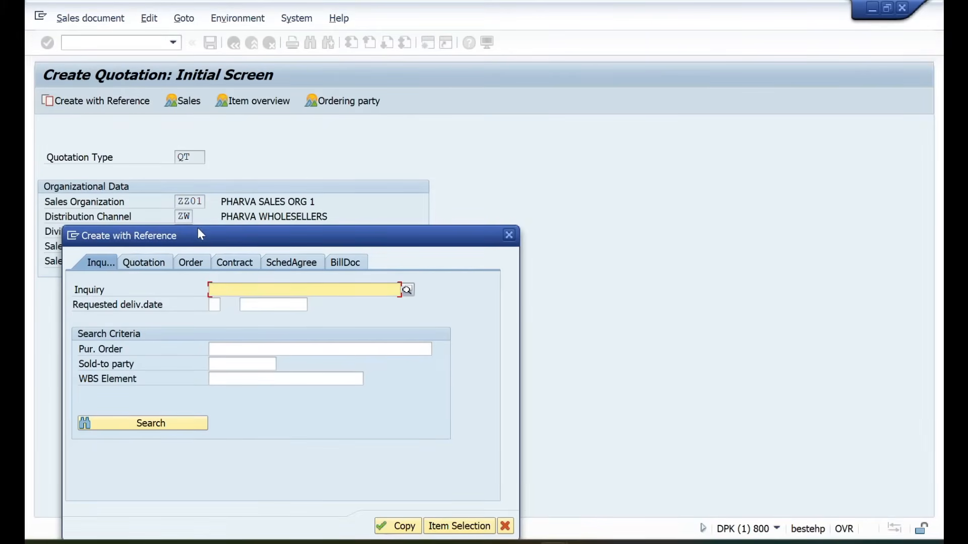
{"action": "left_click_drag", "start_coordinate": [198, 236], "coordinate": [463, 181]}
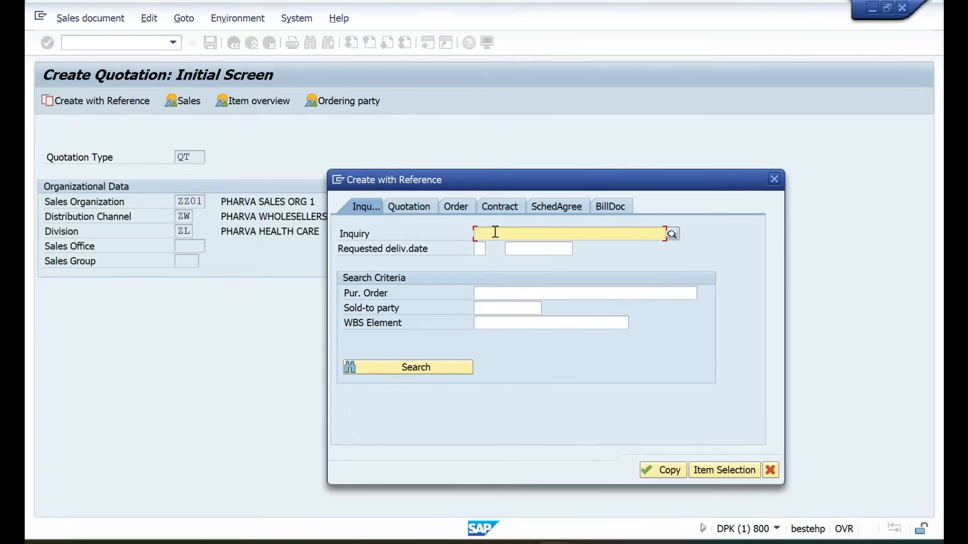
{"action": "key", "text": "alt+Tab"}
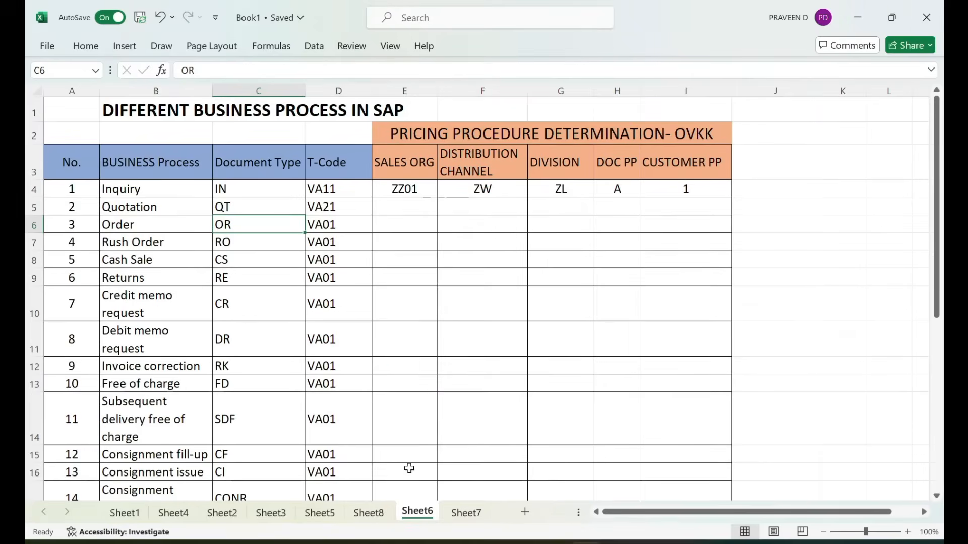
{"action": "left_click", "coordinate": [466, 513]}
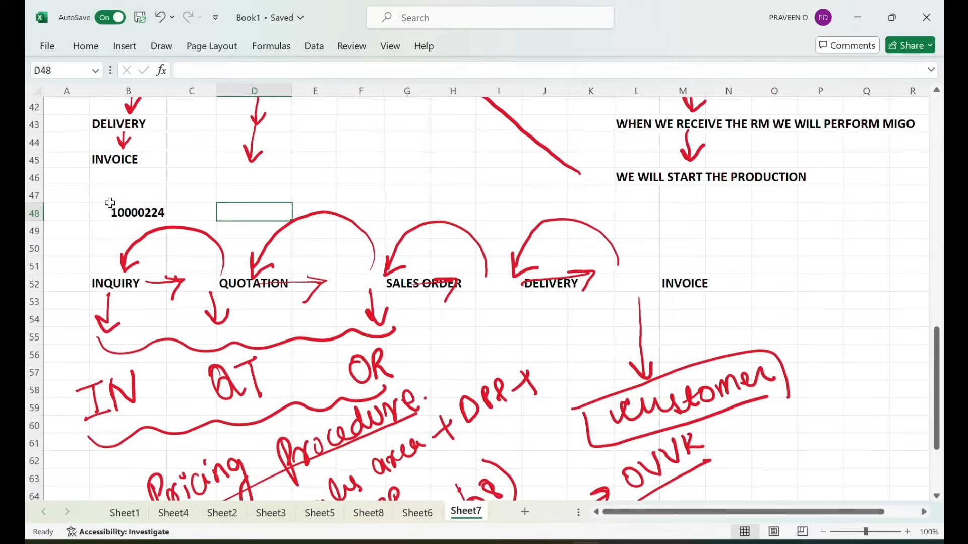
{"action": "left_click", "coordinate": [112, 212]}
{"action": "key", "text": "ctrl+c"}
{"action": "key", "text": "alt+Tab"}
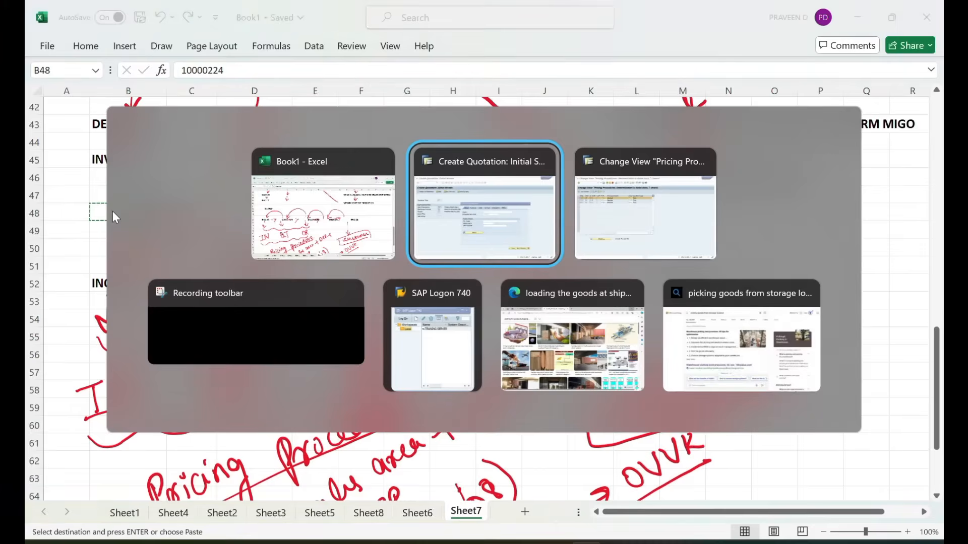
{"action": "key", "text": "ctrl+v"}
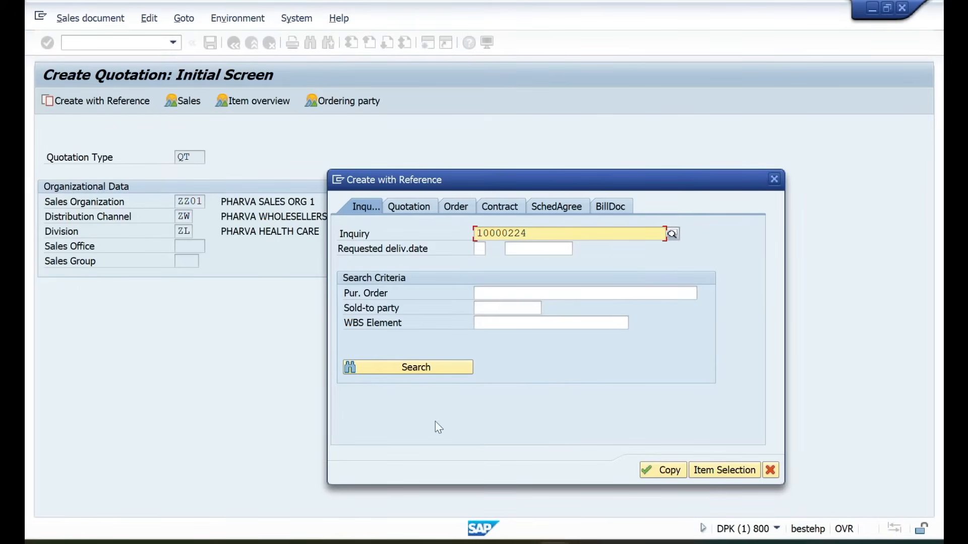
{"action": "left_click", "coordinate": [658, 470]}
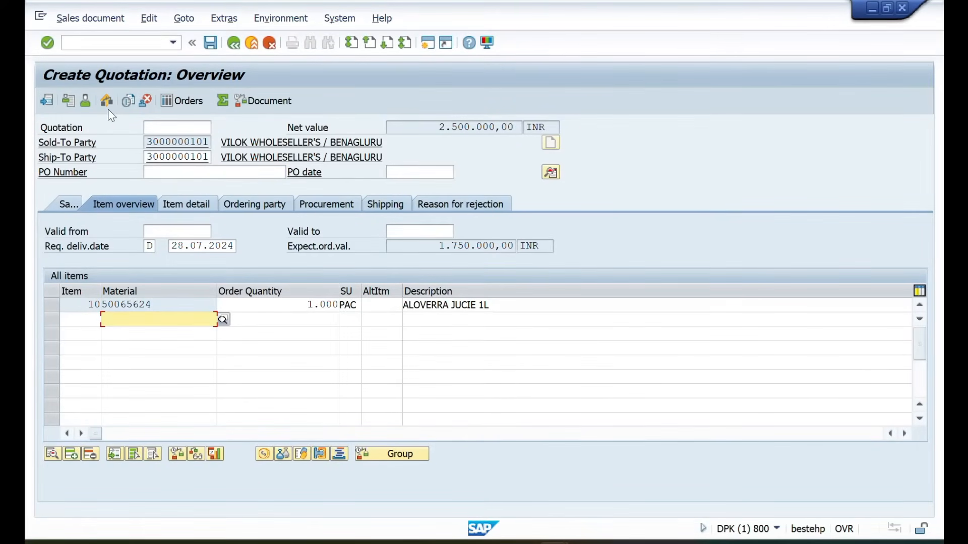
- Review the quotation's sales overview, including the sold-to party and the copied item
{"action": "left_click", "coordinate": [69, 205]}
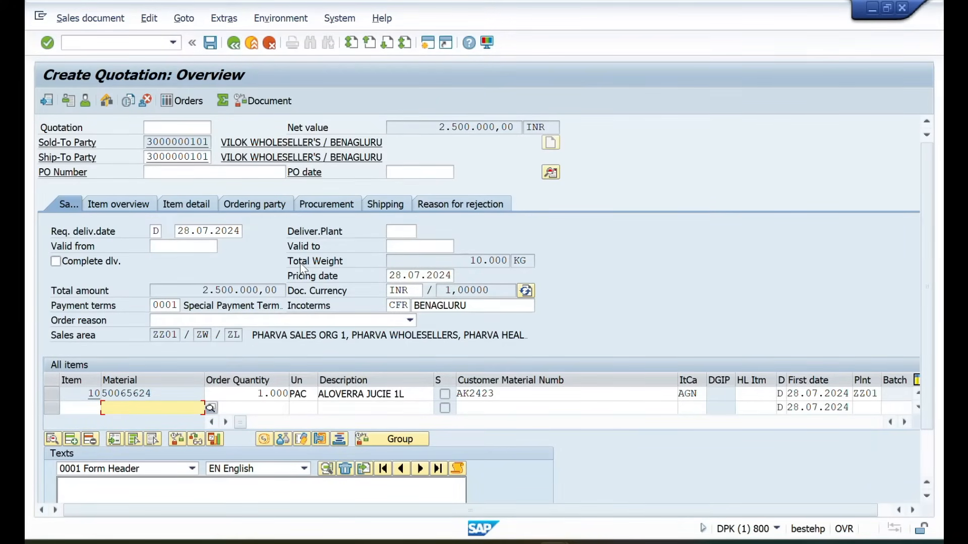
{"action": "left_click", "coordinate": [204, 142]}
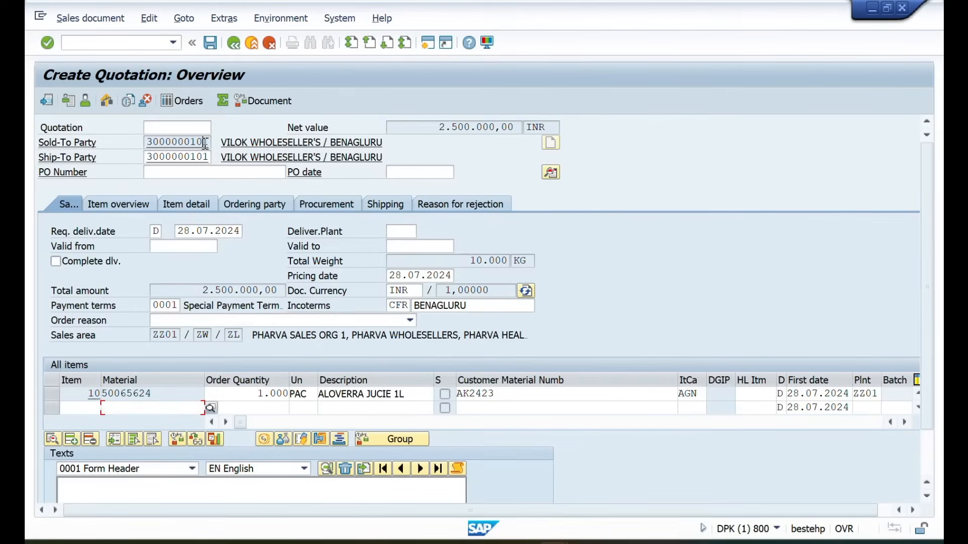
{"action": "double_click", "coordinate": [204, 143]}
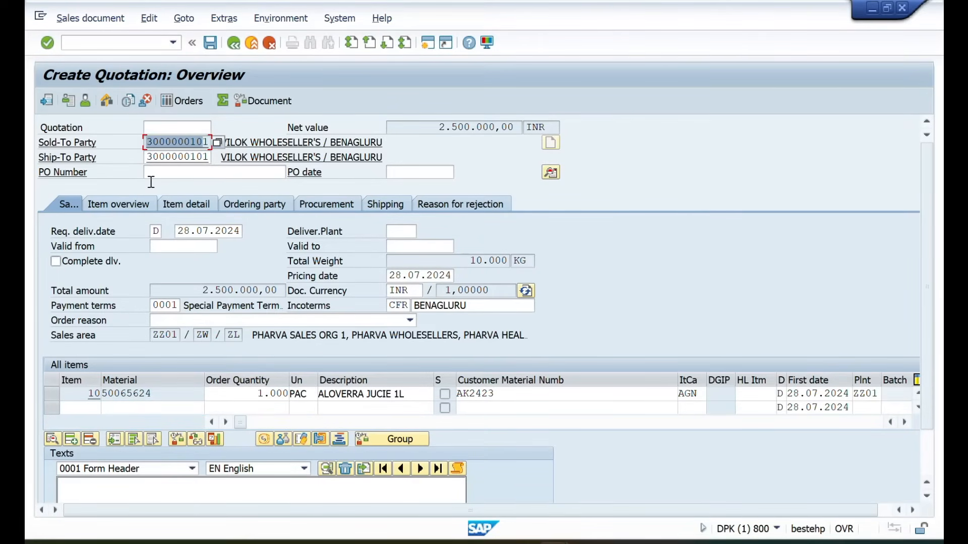
{"action": "left_click", "coordinate": [161, 407]}
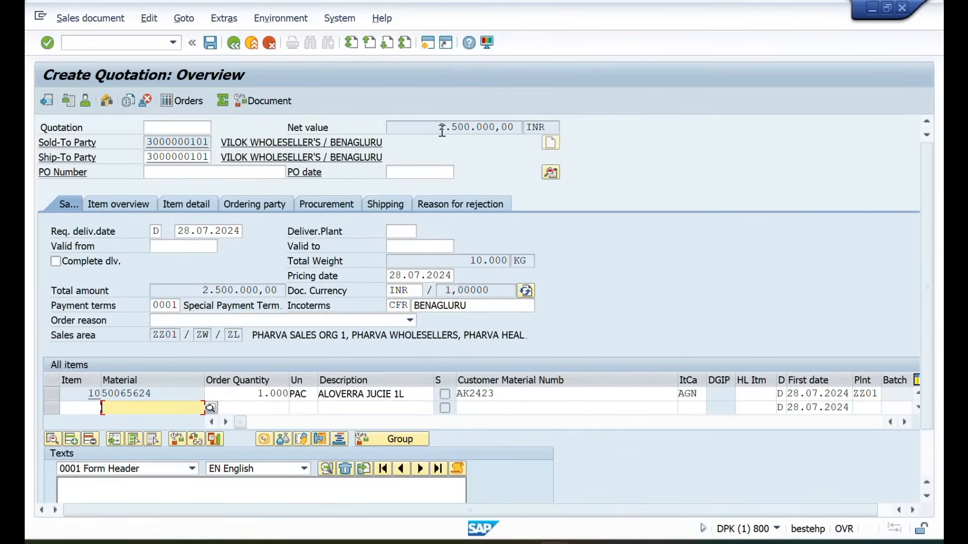
- Set the PR00 price of item 10 to 240 INR in its pricing conditions and return to the quotation overview
{"action": "double_click", "coordinate": [156, 396]}
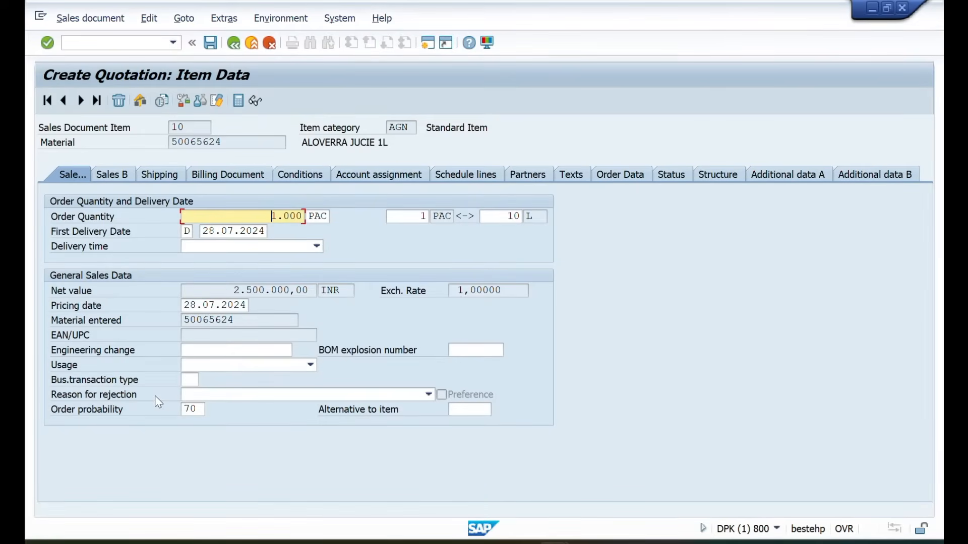
{"action": "left_click", "coordinate": [306, 176]}
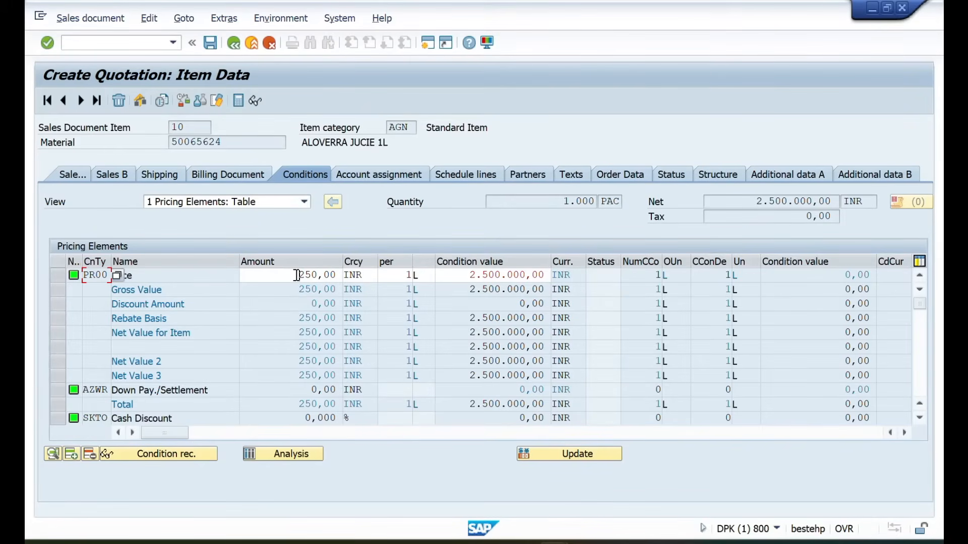
{"action": "left_click_drag", "start_coordinate": [297, 275], "coordinate": [347, 277]}
{"action": "key", "text": "BackSpace"}
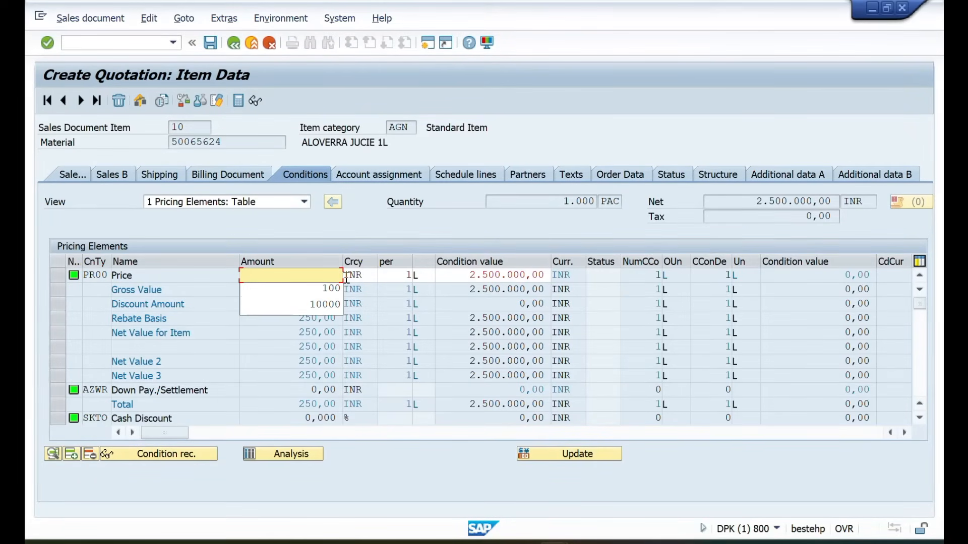
{"action": "type", "text": "240"}
{"action": "key", "text": "Return"}
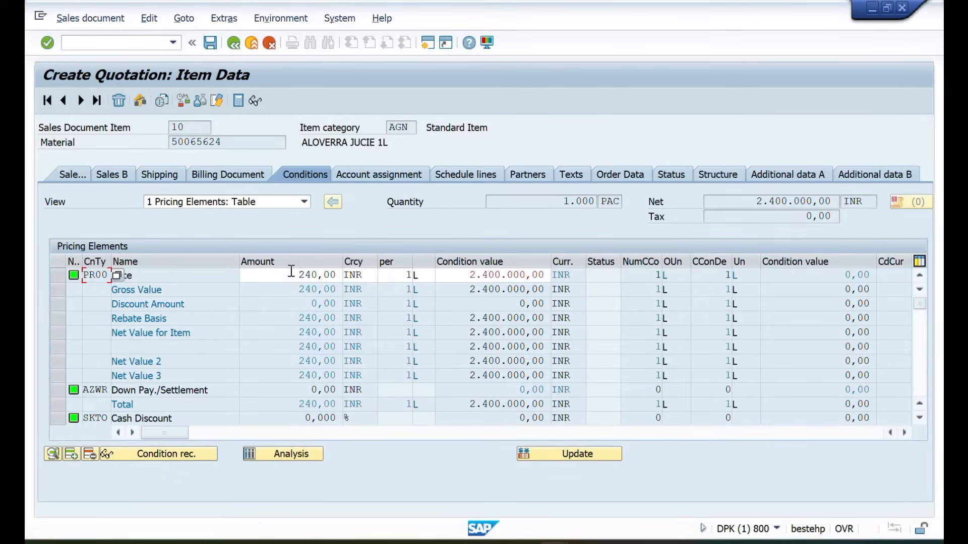
{"action": "left_click", "coordinate": [235, 47]}
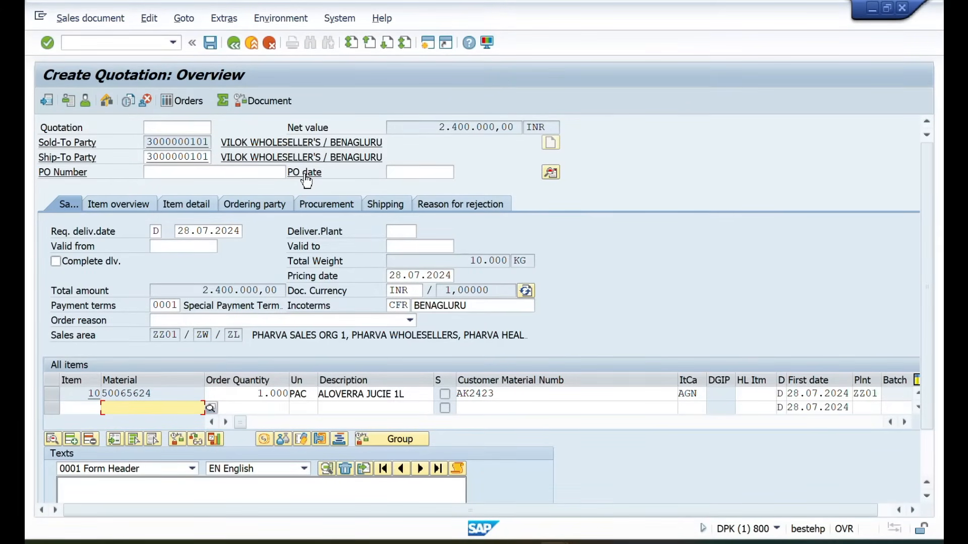
- Check the quotation's net value and change item 10's order unit to L
{"action": "left_click", "coordinate": [441, 127]}
{"action": "left_click_drag", "start_coordinate": [441, 127], "coordinate": [534, 132]}
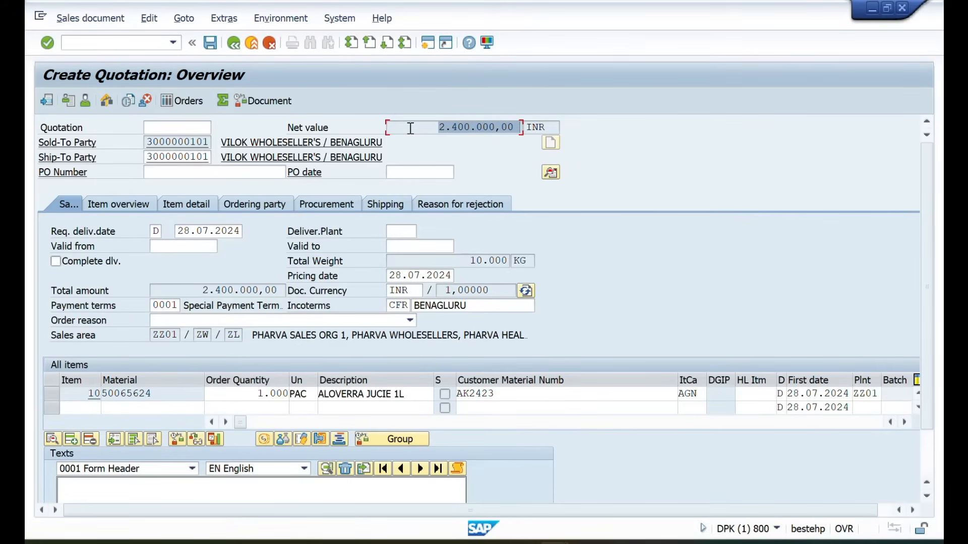
{"action": "left_click", "coordinate": [310, 393]}
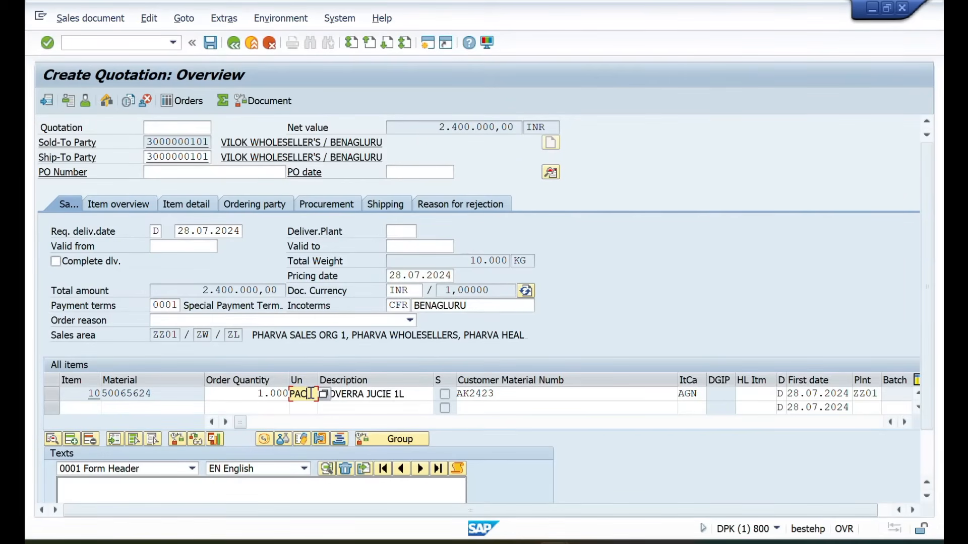
{"action": "key", "text": "BackSpace"}
{"action": "key", "text": "BackSpace"}
{"action": "key", "text": "BackSpace"}
{"action": "type", "text": "L"}
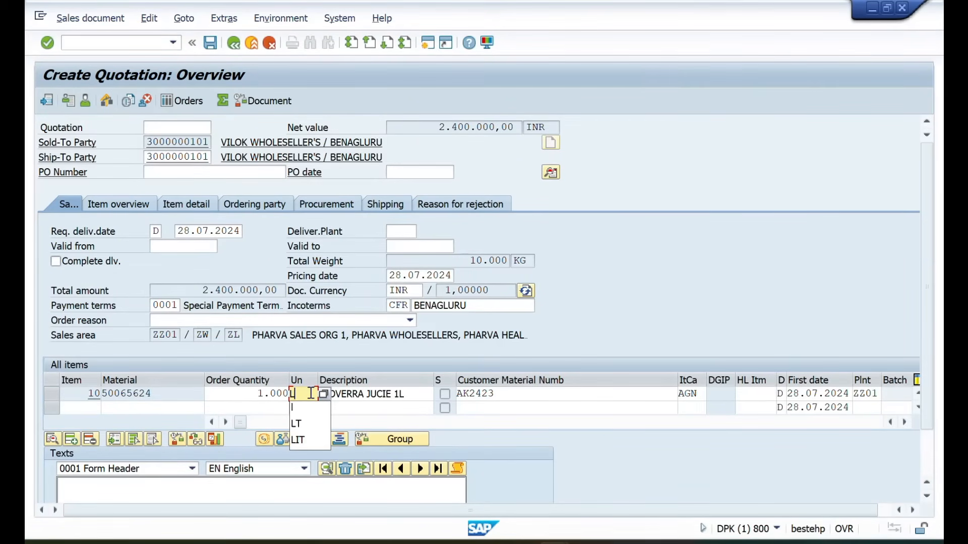
{"action": "key", "text": "Return"}
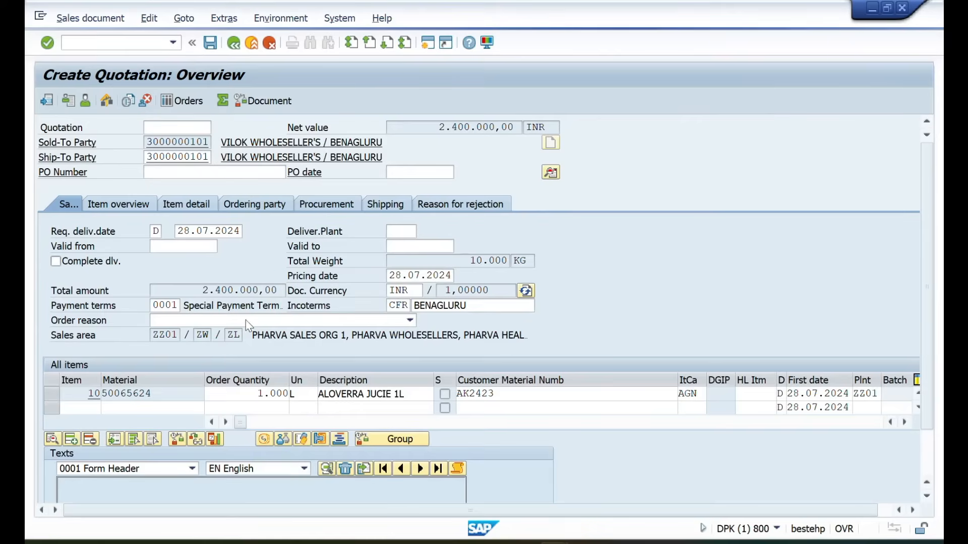
- Review item 10's pricing conditions and the PR00 condition detail, and return to the quotation overview
{"action": "double_click", "coordinate": [156, 393]}
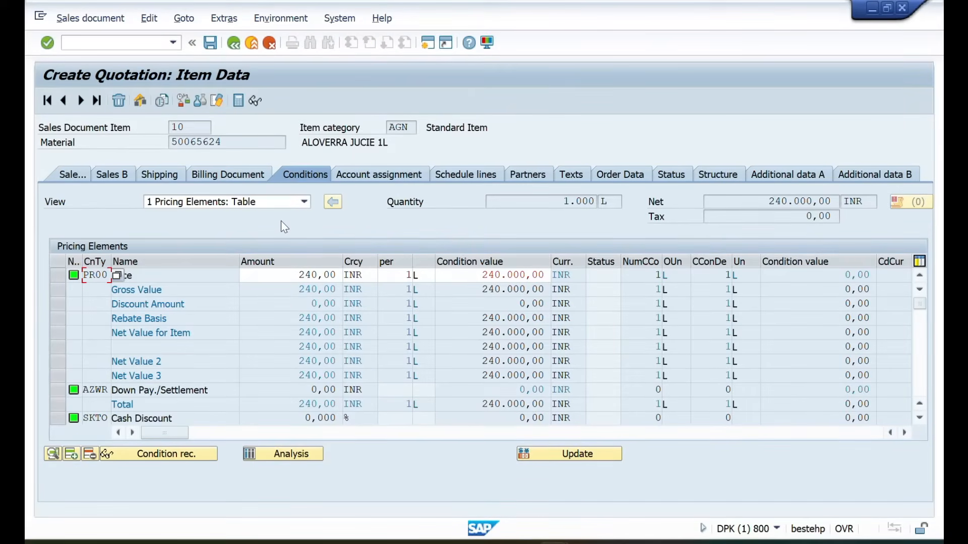
{"action": "left_click_drag", "start_coordinate": [295, 276], "coordinate": [342, 278]}
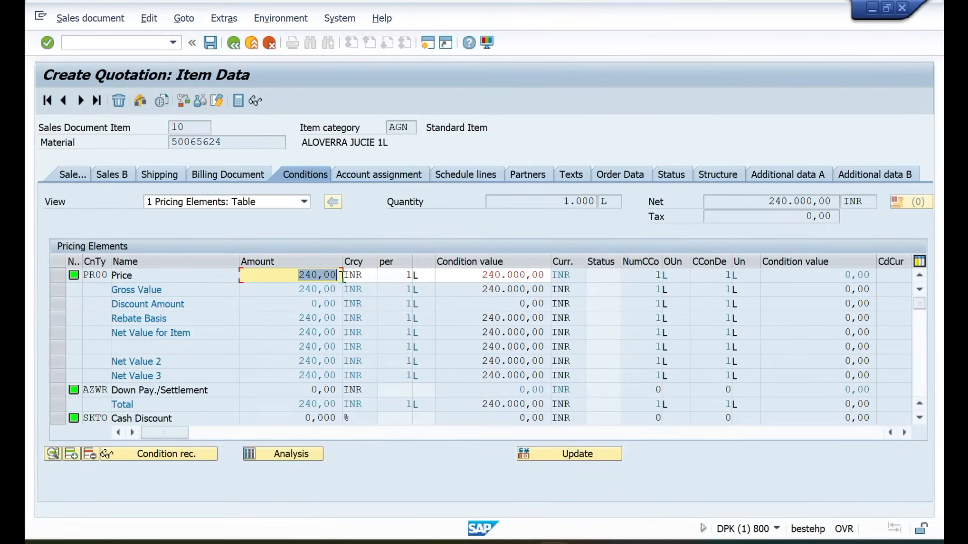
{"action": "left_click", "coordinate": [407, 278]}
{"action": "double_click", "coordinate": [408, 277]}
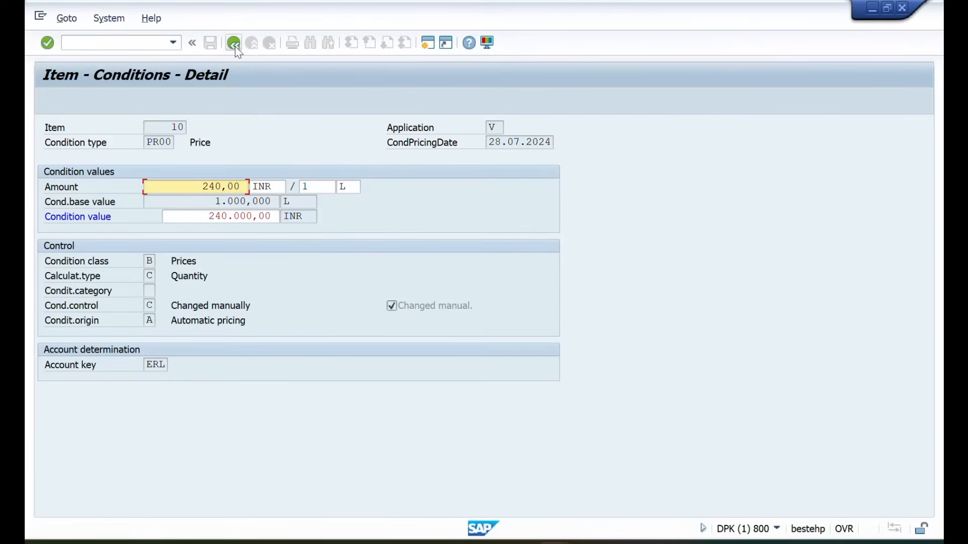
{"action": "left_click", "coordinate": [234, 43]}
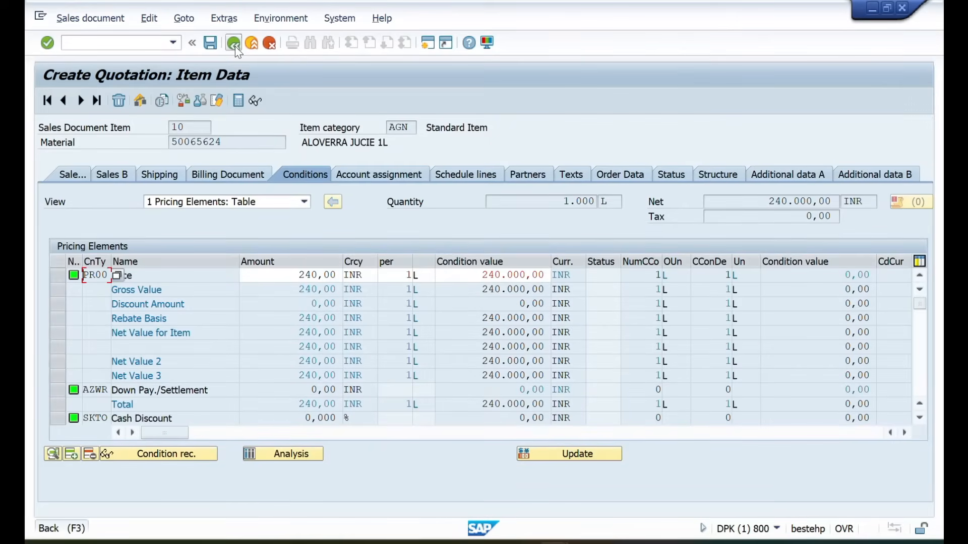
{"action": "left_click", "coordinate": [233, 43]}
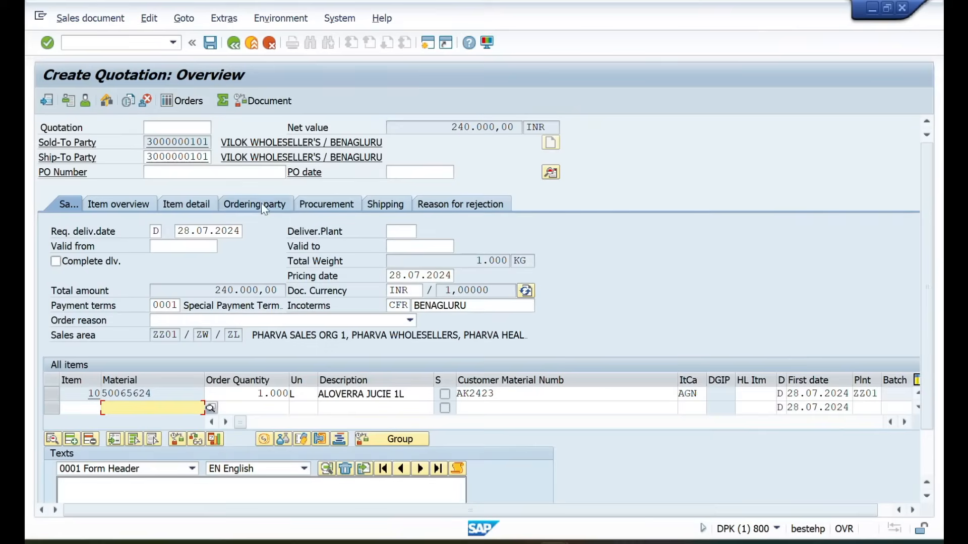
- Check the quotation's incompletion log with the validity dates left empty
{"action": "left_click", "coordinate": [179, 247]}
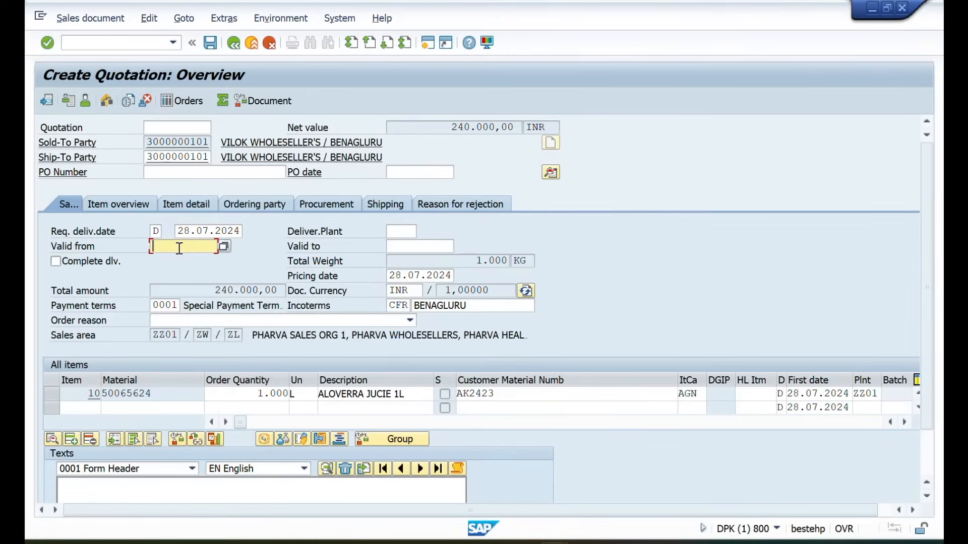
{"action": "left_click", "coordinate": [406, 246]}
{"action": "left_click", "coordinate": [148, 23]}
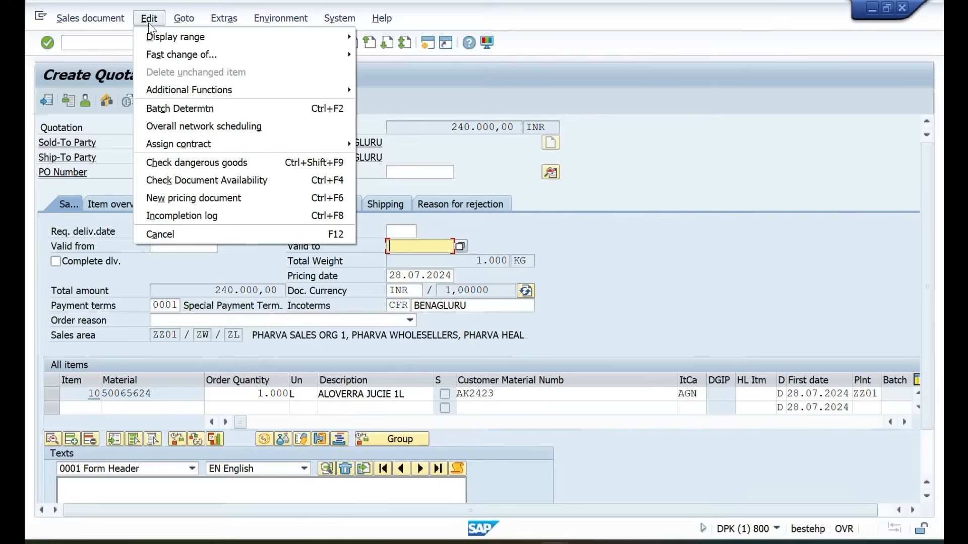
{"action": "left_click", "coordinate": [162, 217]}
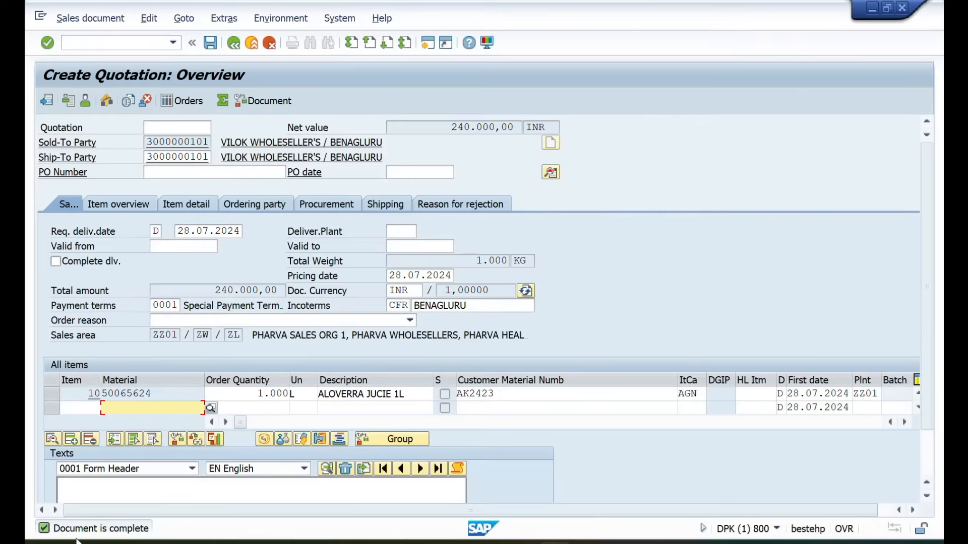
- Set the quotation's validity period from 28.07.2024 to 31.08.2024
{"action": "left_click", "coordinate": [173, 246]}
{"action": "left_click", "coordinate": [223, 246]}
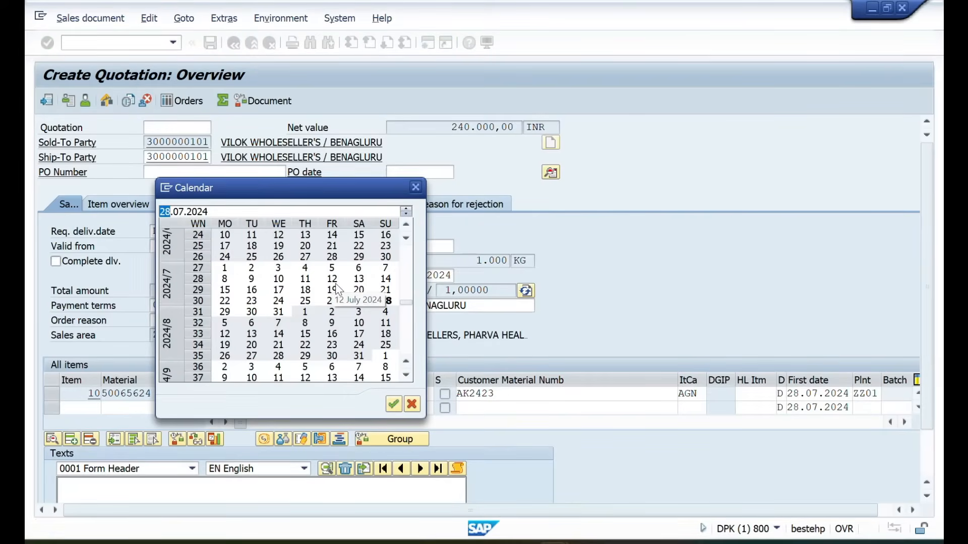
{"action": "left_click", "coordinate": [385, 302]}
{"action": "double_click", "coordinate": [386, 302]}
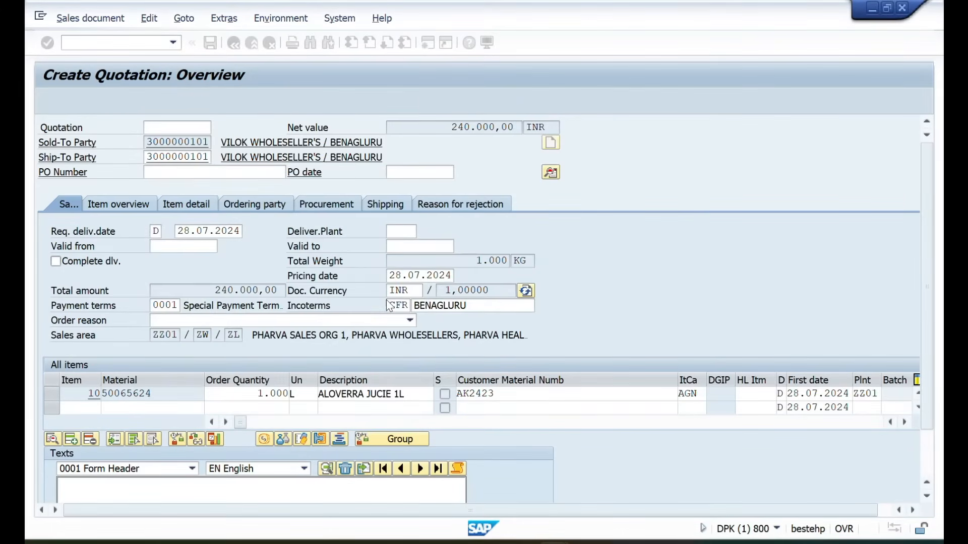
{"action": "left_click", "coordinate": [438, 246]}
{"action": "left_click", "coordinate": [460, 246]}
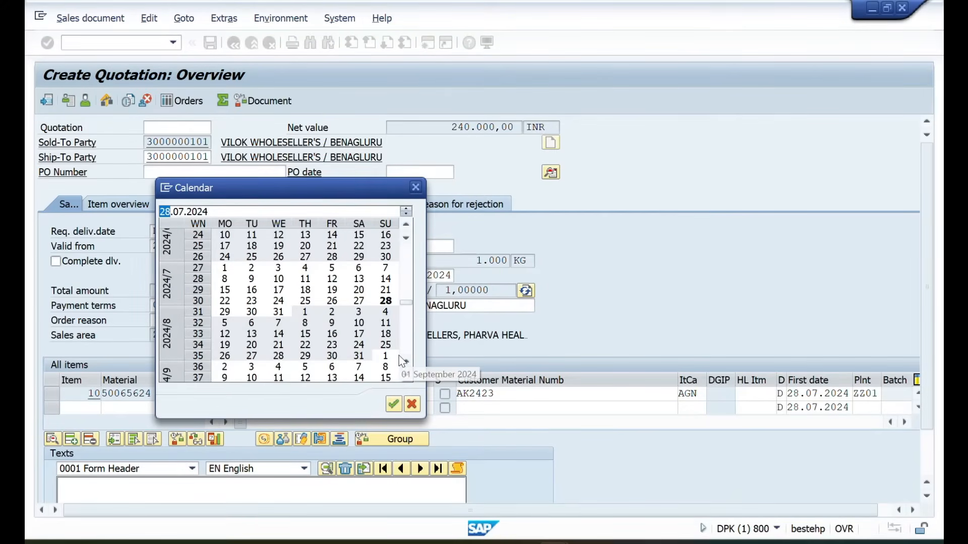
{"action": "double_click", "coordinate": [358, 356]}
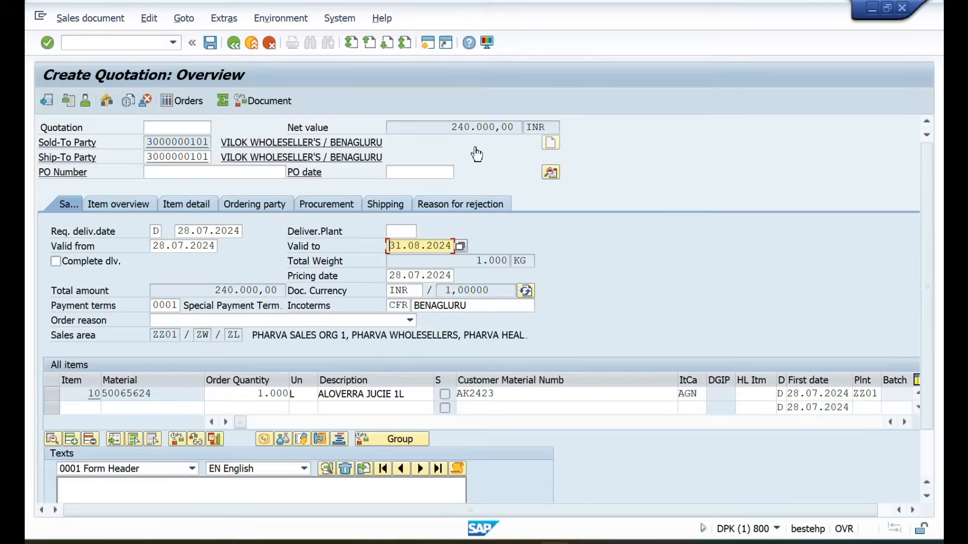
- Check the net value and incompletion log again, and view item 10's pricing conditions
{"action": "left_click_drag", "start_coordinate": [442, 127], "coordinate": [507, 127]}
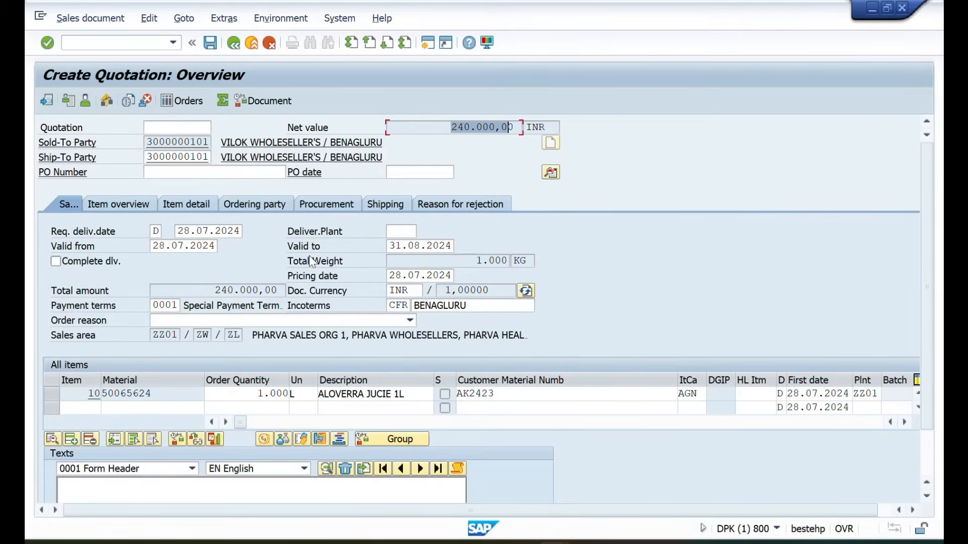
{"action": "left_click", "coordinate": [148, 18]}
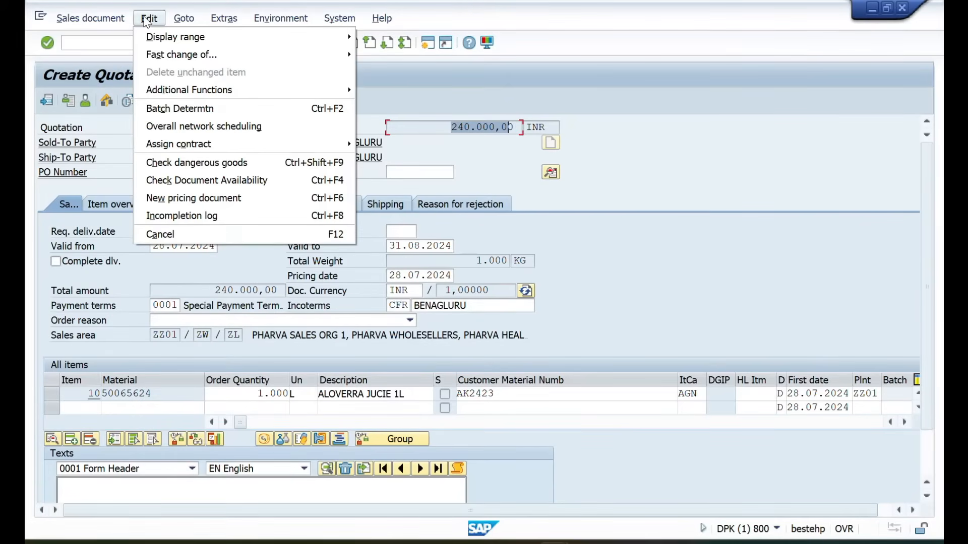
{"action": "left_click", "coordinate": [178, 217]}
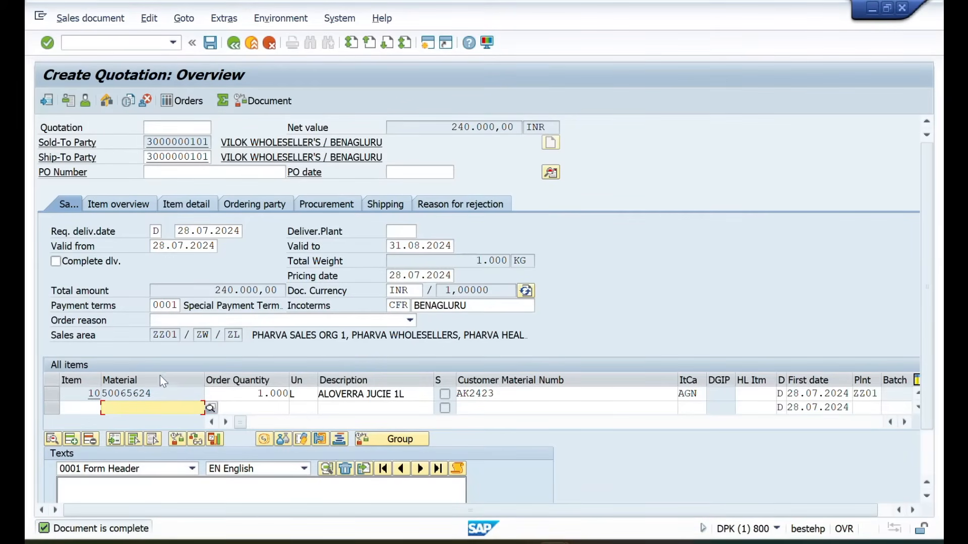
{"action": "double_click", "coordinate": [148, 393]}
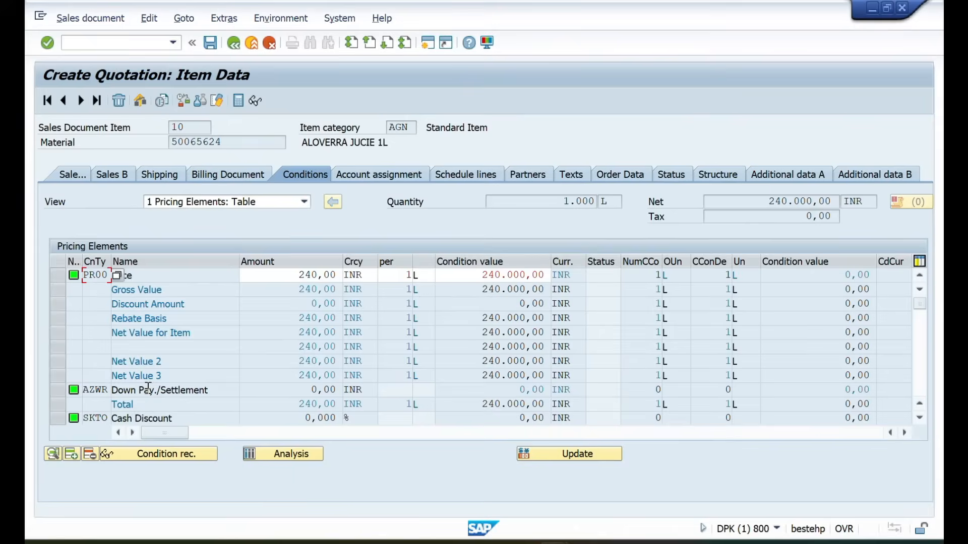
{"action": "left_click", "coordinate": [233, 43]}
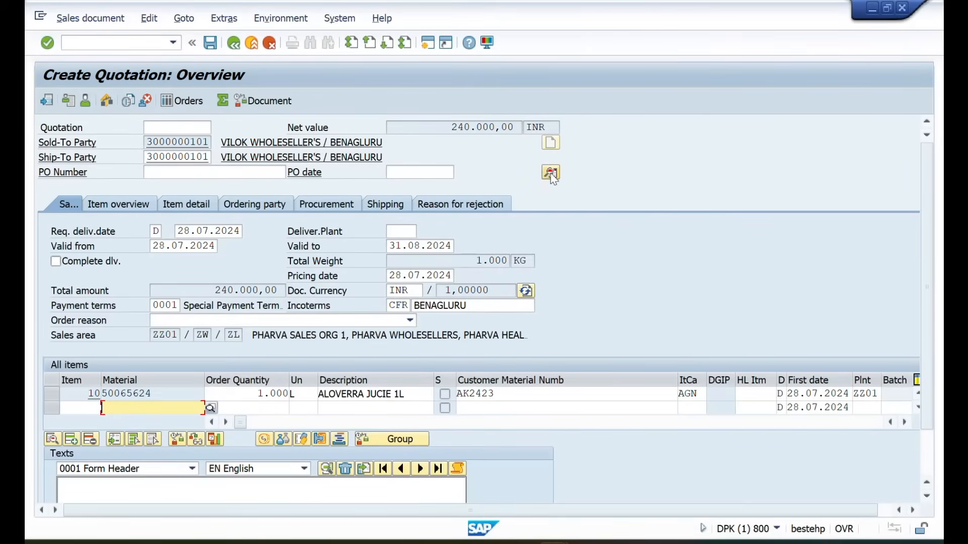
- Open the quotation's header data and examine the pricing procedure, quotation type, document date and shipping details
{"action": "left_click", "coordinate": [552, 175]}
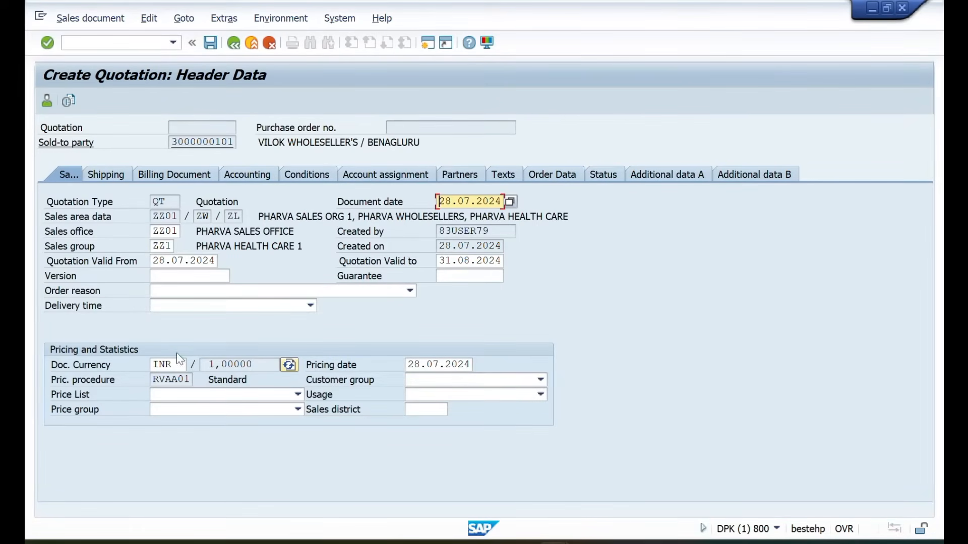
{"action": "left_click", "coordinate": [189, 379]}
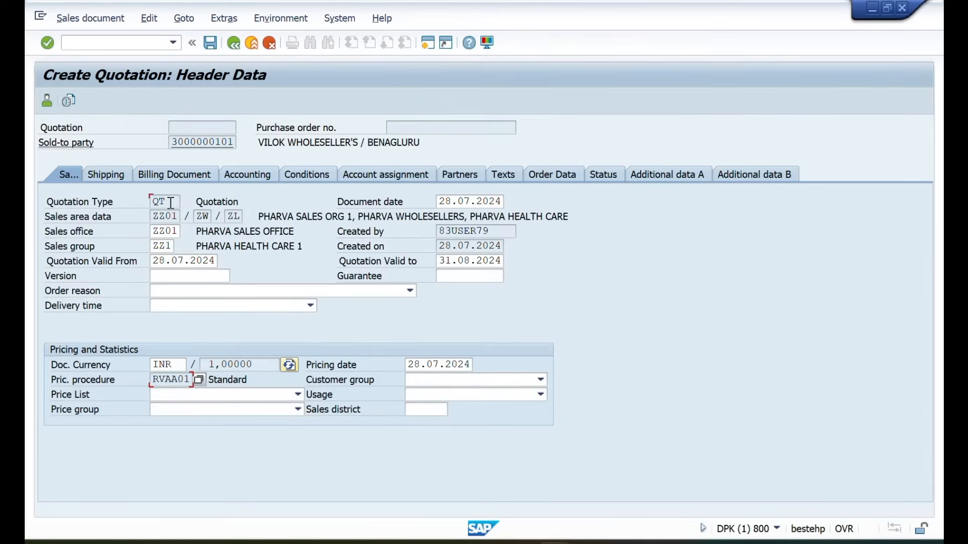
{"action": "left_click", "coordinate": [150, 203]}
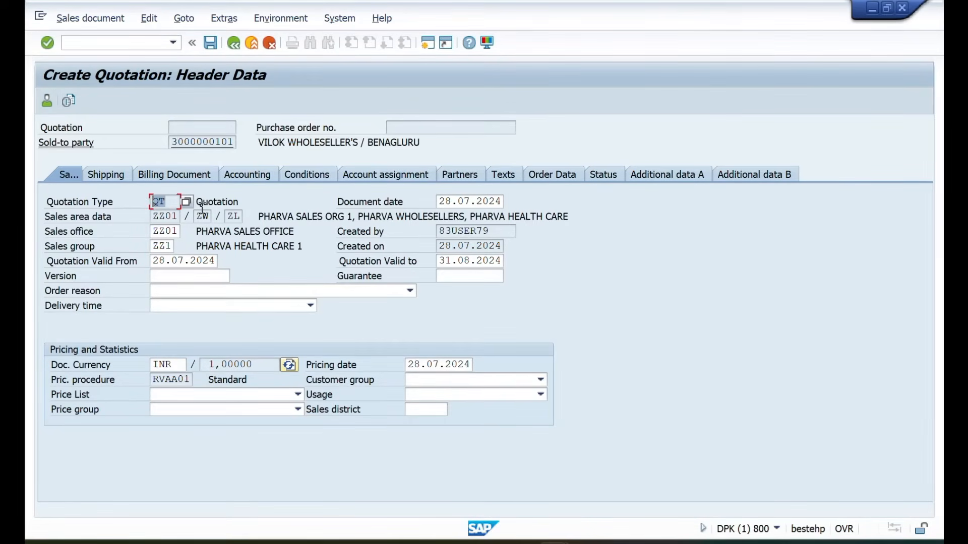
{"action": "left_click", "coordinate": [442, 204]}
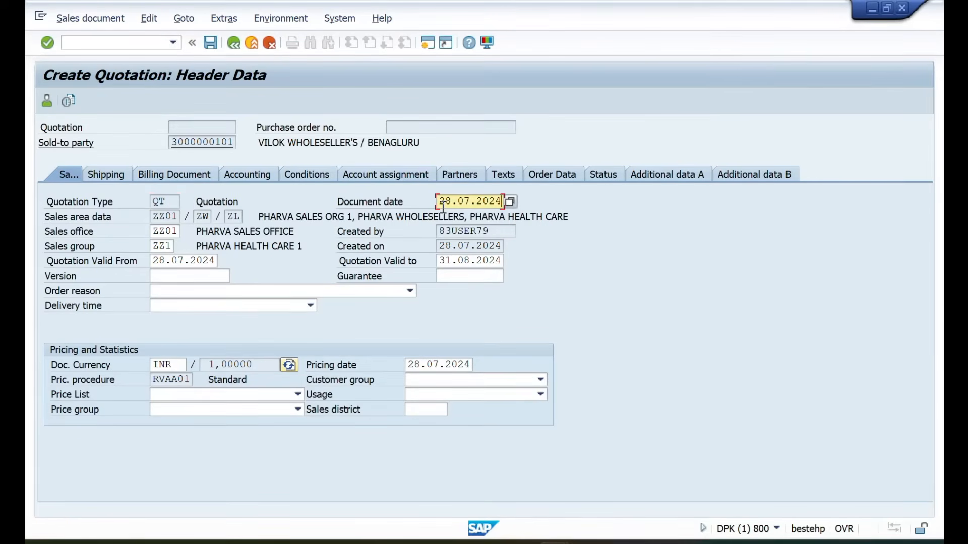
{"action": "left_click_drag", "start_coordinate": [442, 207], "coordinate": [422, 209]}
{"action": "left_click", "coordinate": [119, 174]}
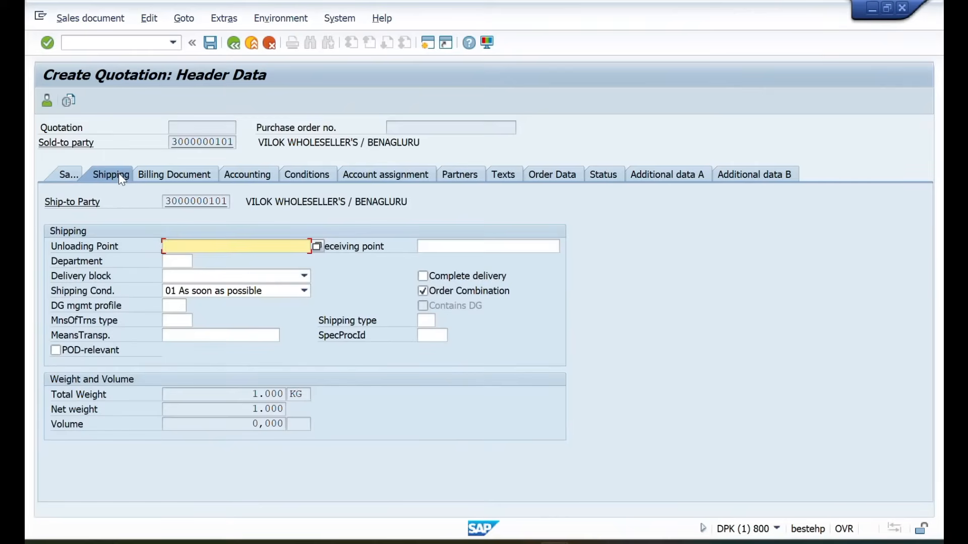
- Examine the quotation header's billing document details, return to the overview and check the incompletion log
{"action": "left_click", "coordinate": [186, 176]}
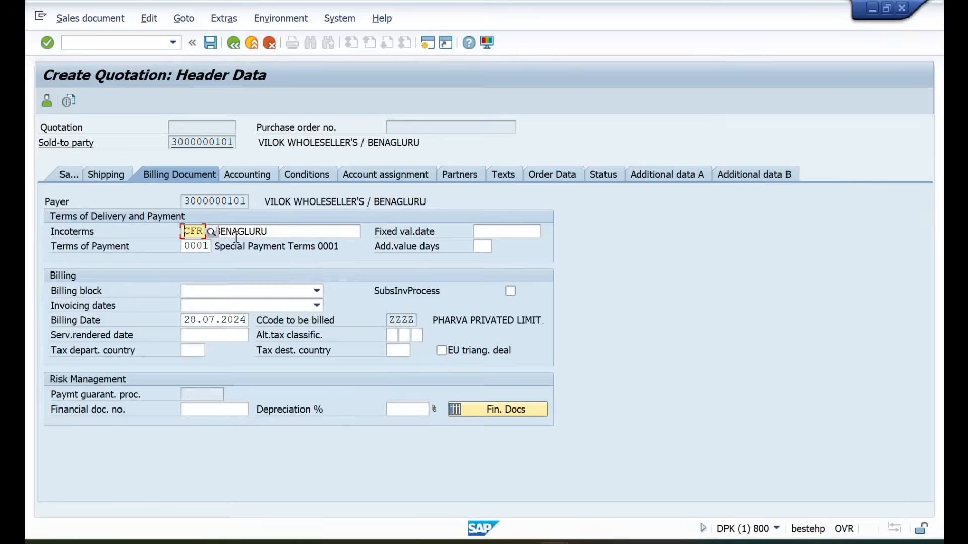
{"action": "left_click", "coordinate": [254, 176]}
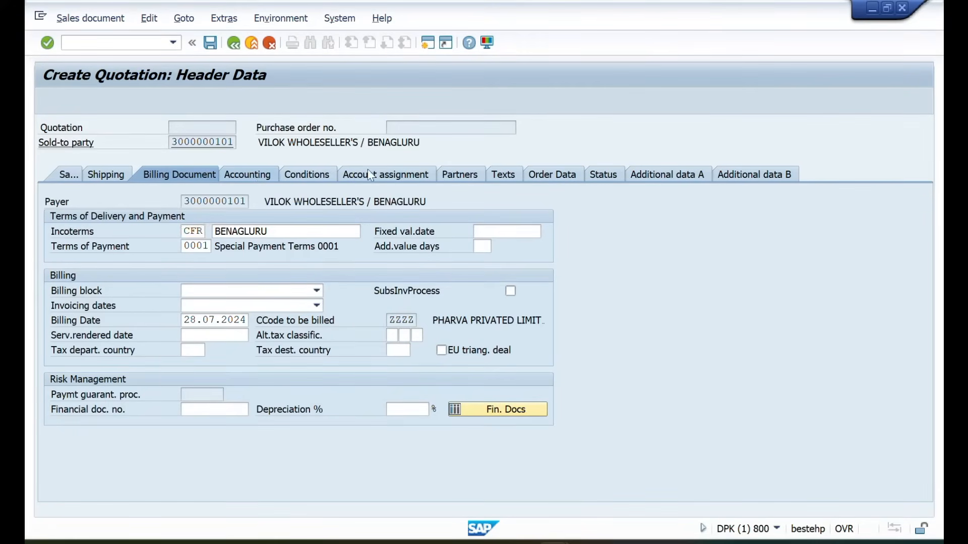
{"action": "left_click", "coordinate": [234, 44]}
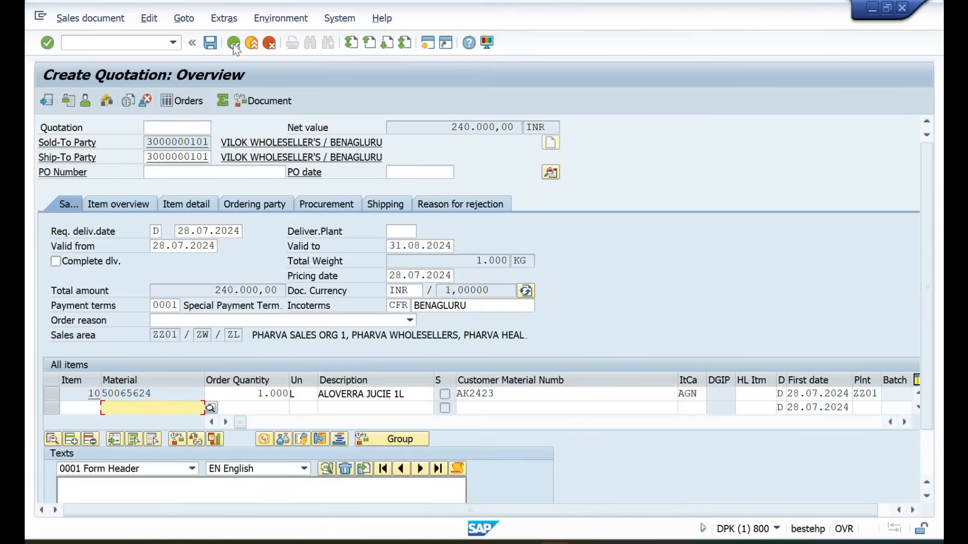
{"action": "left_click", "coordinate": [150, 18]}
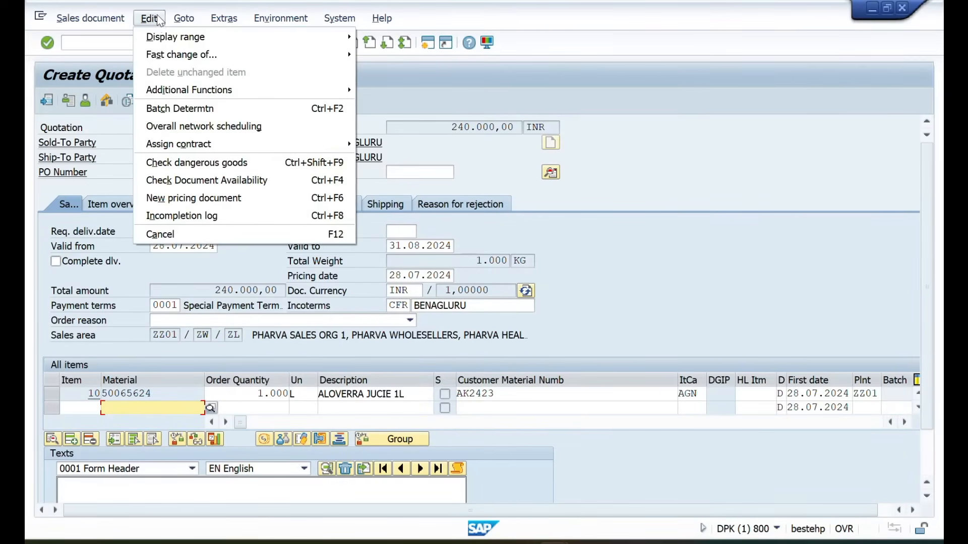
{"action": "left_click", "coordinate": [188, 220]}
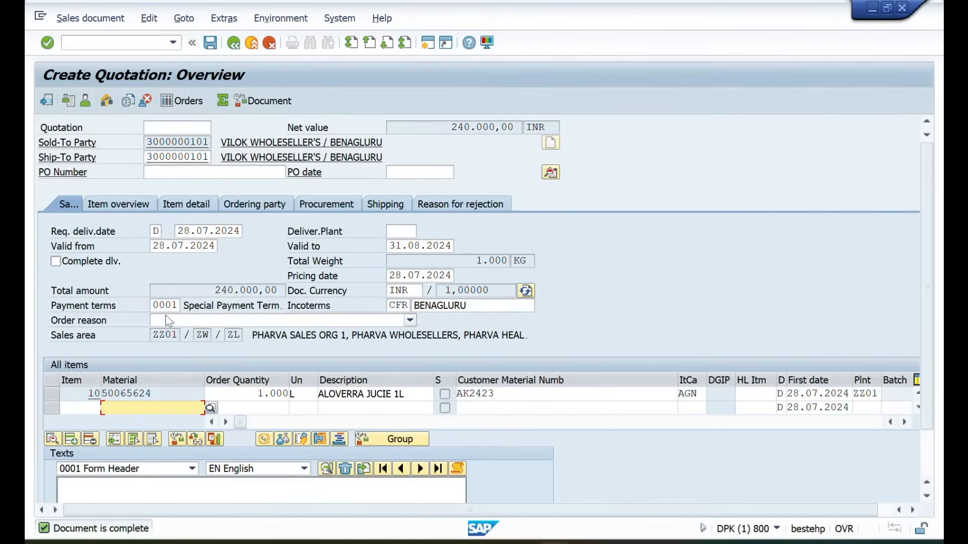
- Clear the quotation's payment terms and check the incompletion log for missing data
{"action": "left_click", "coordinate": [179, 306]}
{"action": "key", "text": "BackSpace"}
{"action": "key", "text": "BackSpace"}
{"action": "key", "text": "BackSpace"}
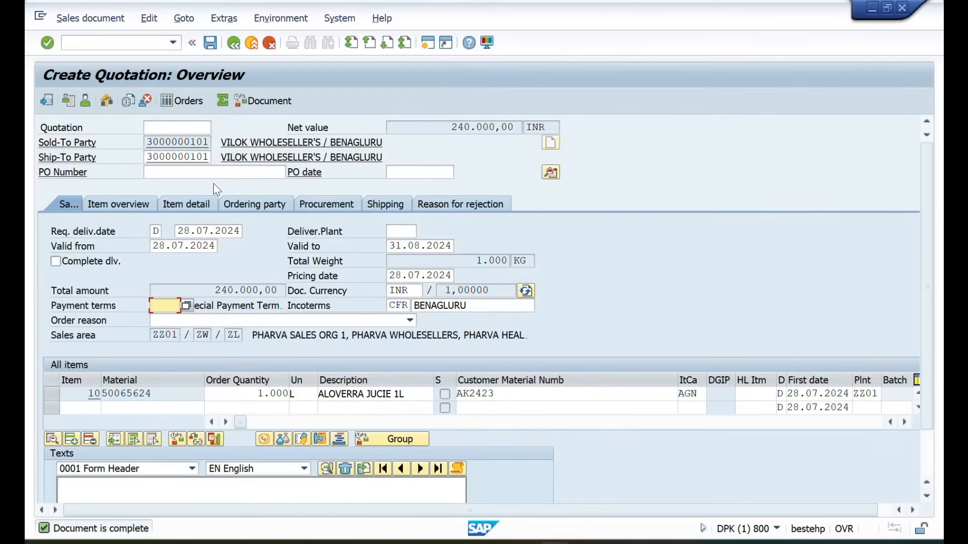
{"action": "left_click", "coordinate": [149, 19]}
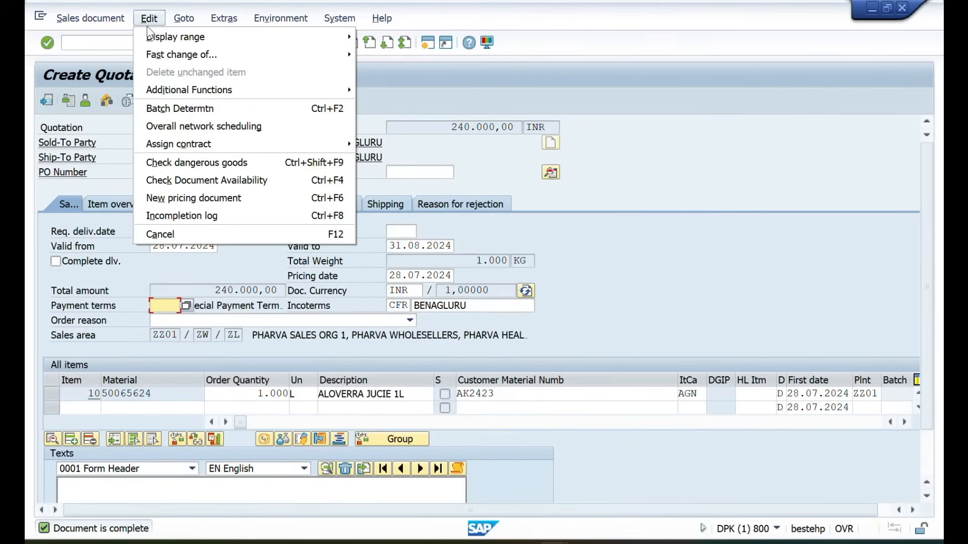
{"action": "left_click", "coordinate": [164, 216]}
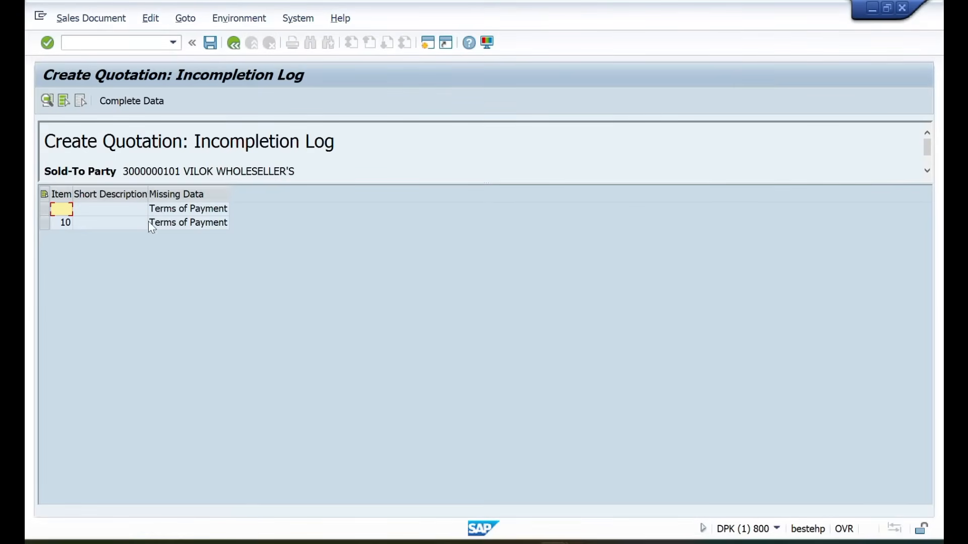
- Complete item 10's missing payment terms as 0001 from the incompletion log and return to the quotation overview
{"action": "left_click", "coordinate": [186, 224]}
{"action": "left_click", "coordinate": [45, 222]}
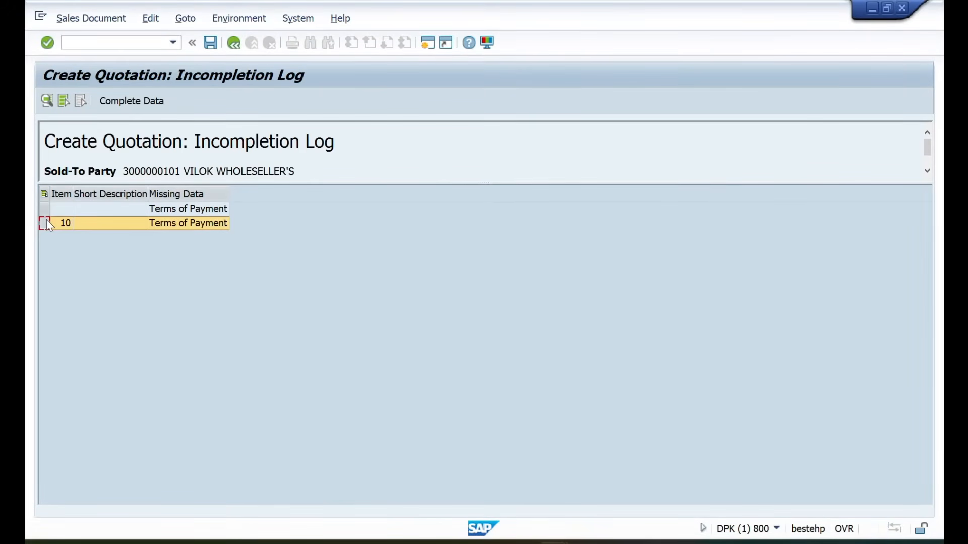
{"action": "left_click", "coordinate": [112, 102]}
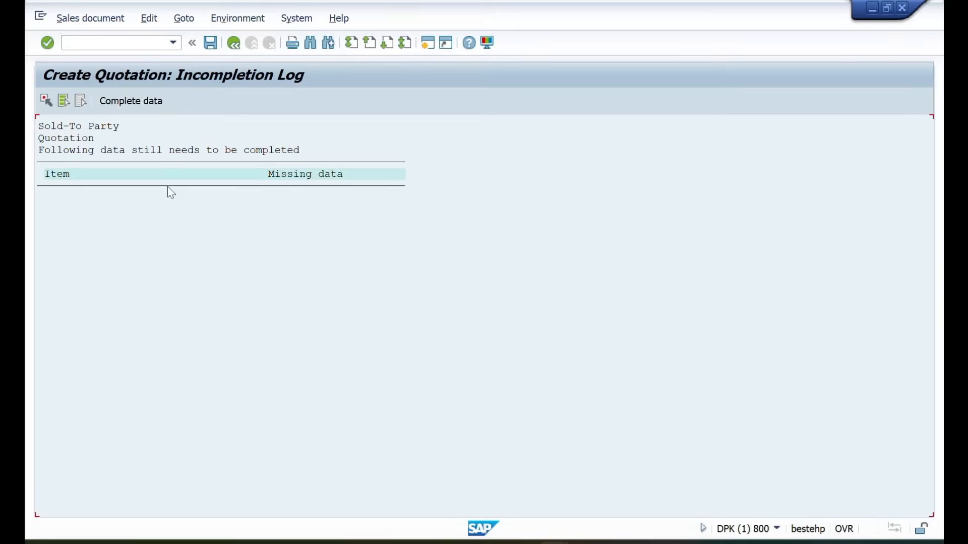
{"action": "left_click", "coordinate": [117, 102]}
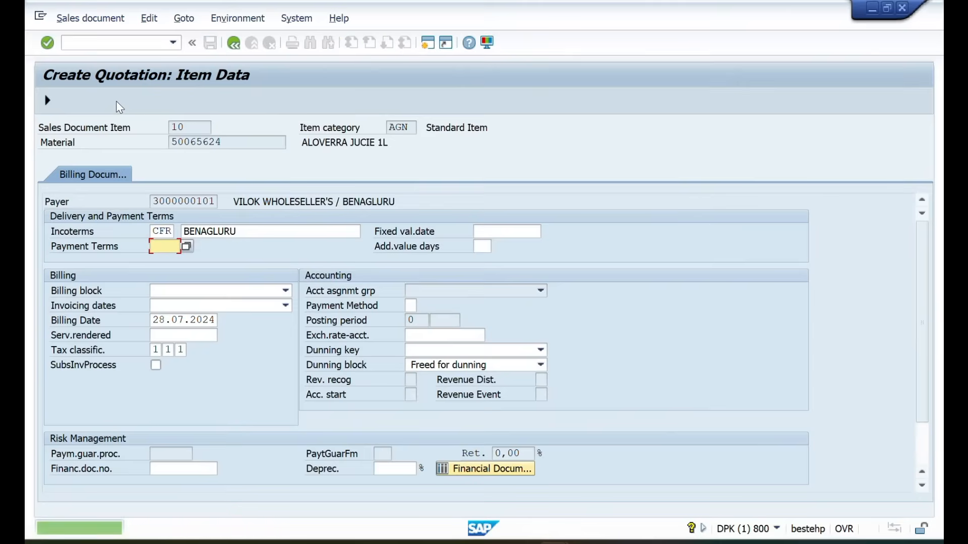
{"action": "type", "text": "0001"}
{"action": "key", "text": "Return"}
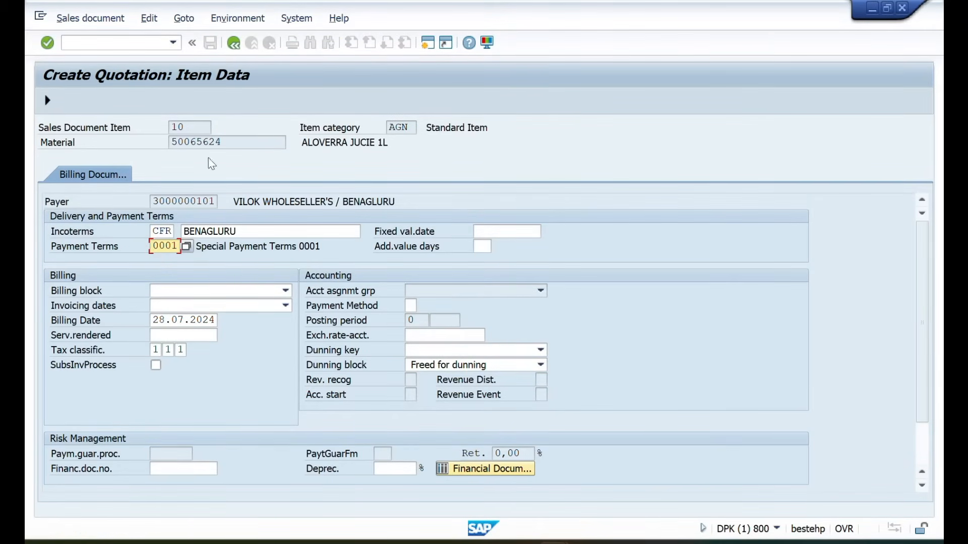
{"action": "left_click", "coordinate": [234, 43]}
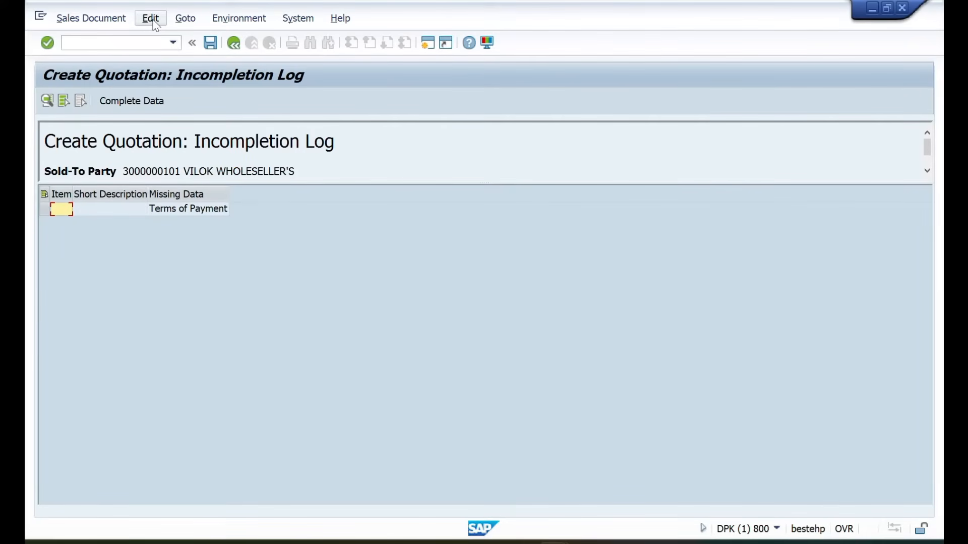
{"action": "left_click", "coordinate": [235, 44]}
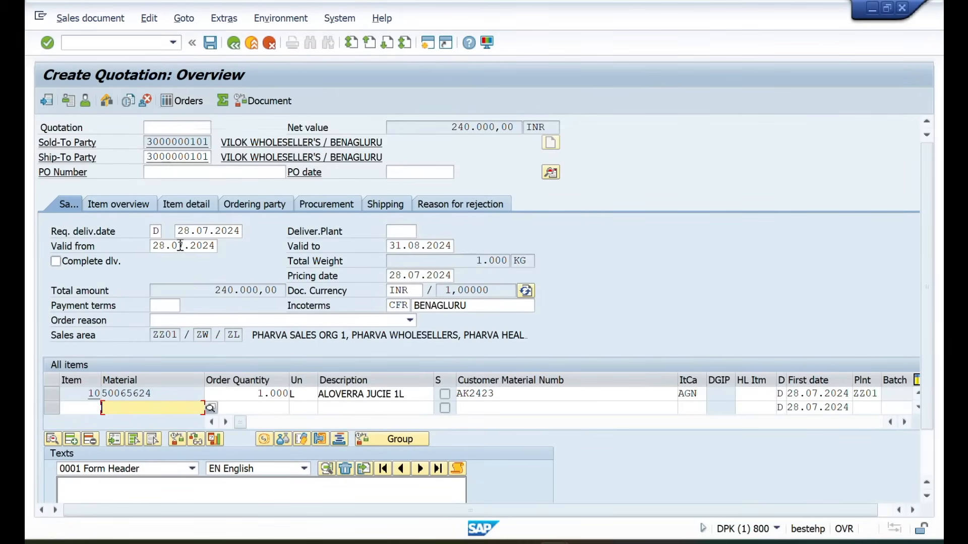
- Set the quotation's header payment terms to 0001 and acknowledge the information message
{"action": "left_click", "coordinate": [164, 306]}
{"action": "left_click", "coordinate": [169, 318]}
{"action": "key", "text": "Return"}
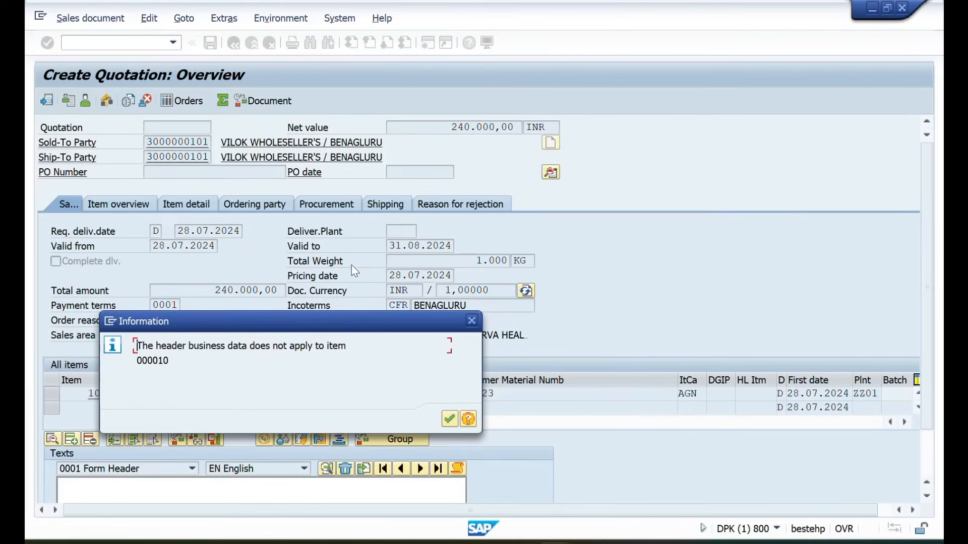
{"action": "key", "text": "Return"}
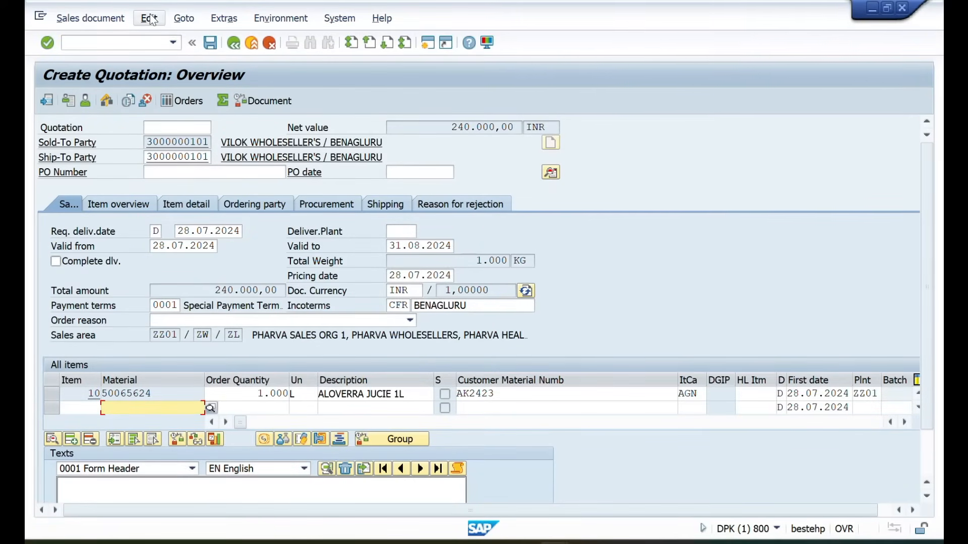
- Check the quotation's incompletion log again and save the quotation
{"action": "left_click", "coordinate": [151, 18]}
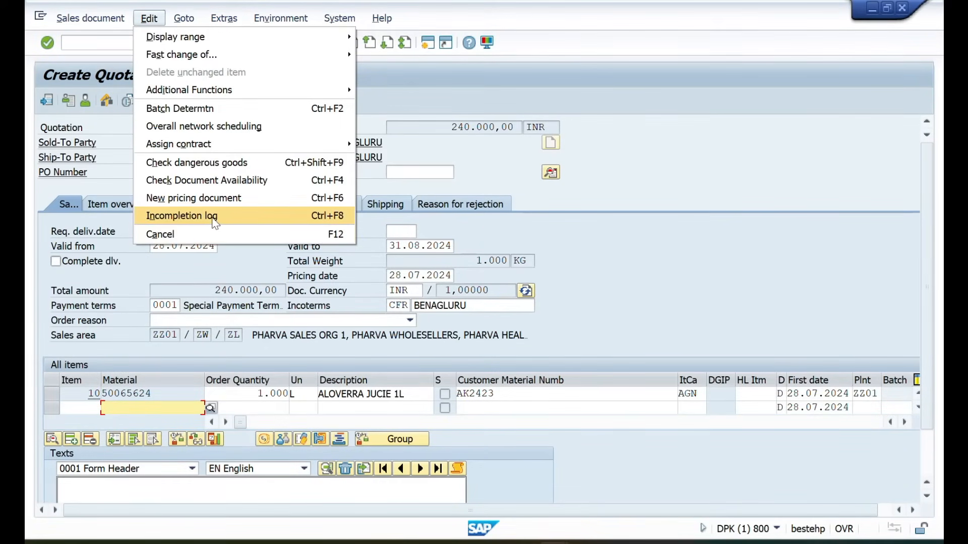
{"action": "left_click", "coordinate": [213, 217]}
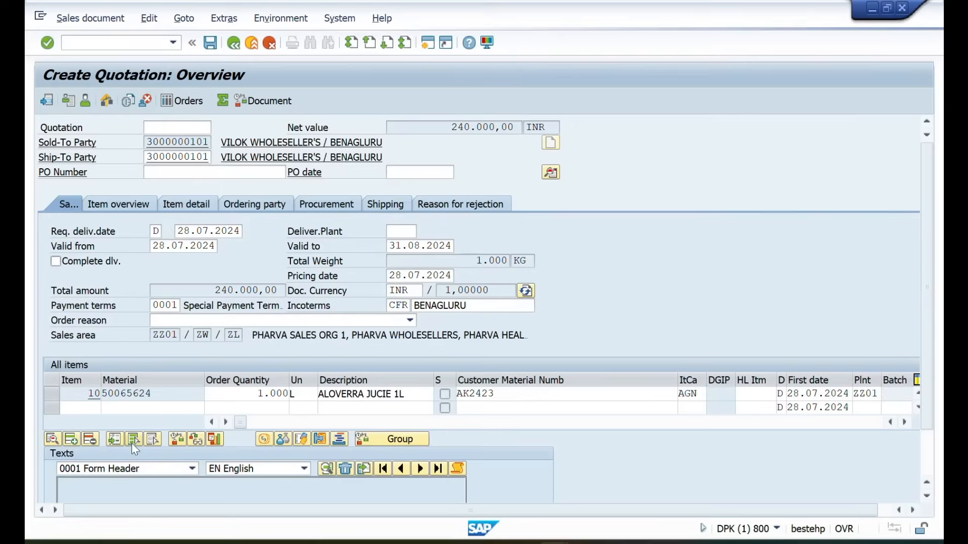
{"action": "left_click", "coordinate": [211, 43]}
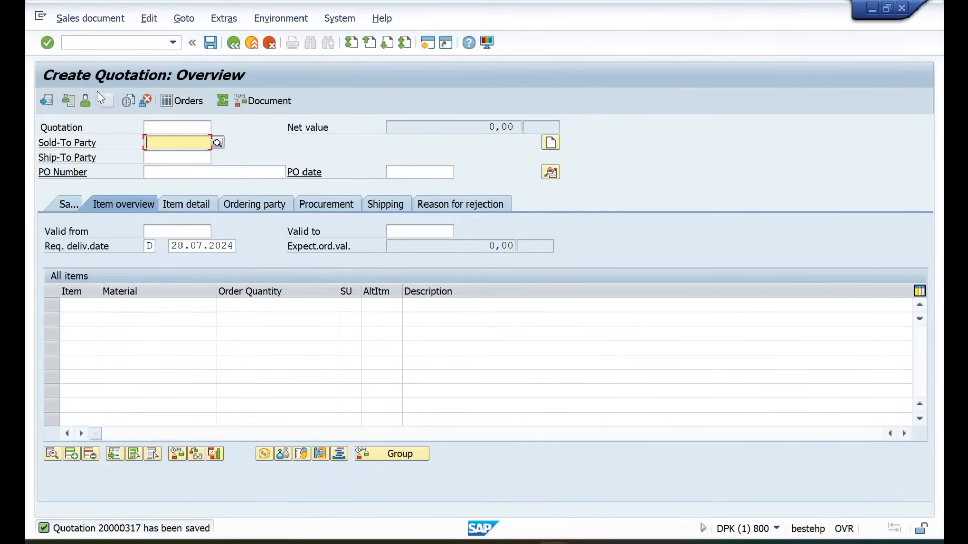
- Open the Change Quotation screen with transaction VA22 and copy the saved quotation's number
{"action": "left_click", "coordinate": [101, 41]}
{"action": "type", "text": "/NV"}
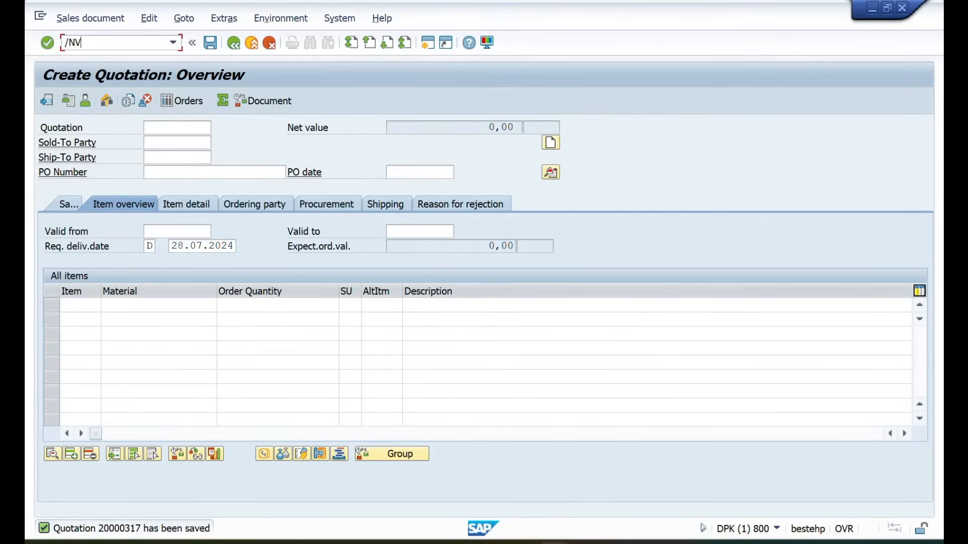
{"action": "type", "text": "A22"}
{"action": "key", "text": "Return"}
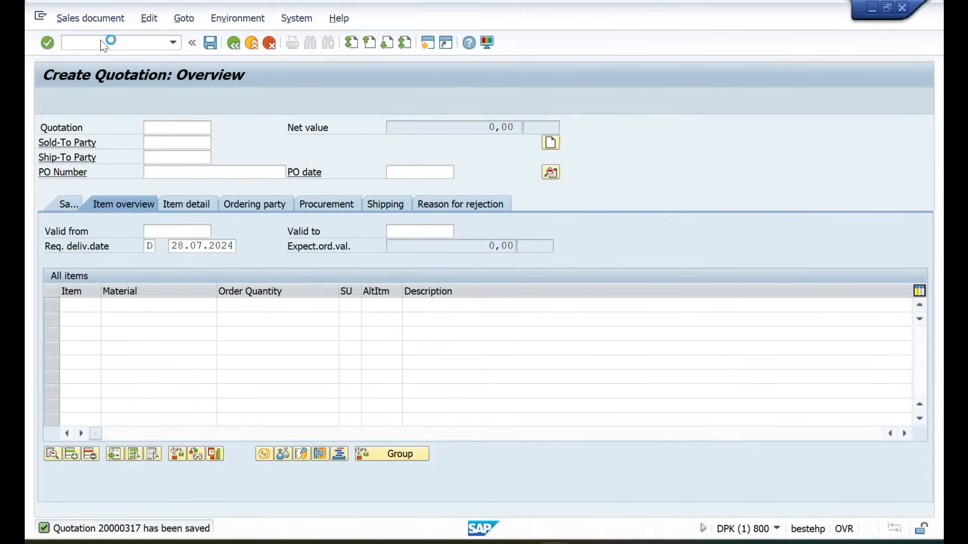
{"action": "left_click_drag", "start_coordinate": [241, 161], "coordinate": [136, 160]}
{"action": "key", "text": "ctrl+c"}
{"action": "key", "text": "Return"}
- Switch to Excel, paste the quotation number into cell D48 of Sheet7 beside the inquiry number, and return to SAP
{"action": "key", "text": "alt+Tab"}
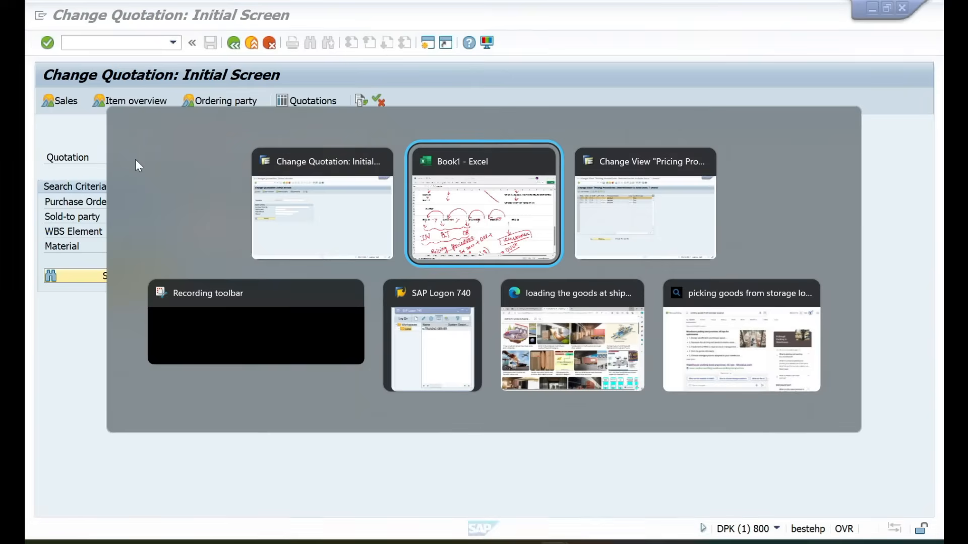
{"action": "left_click", "coordinate": [251, 216]}
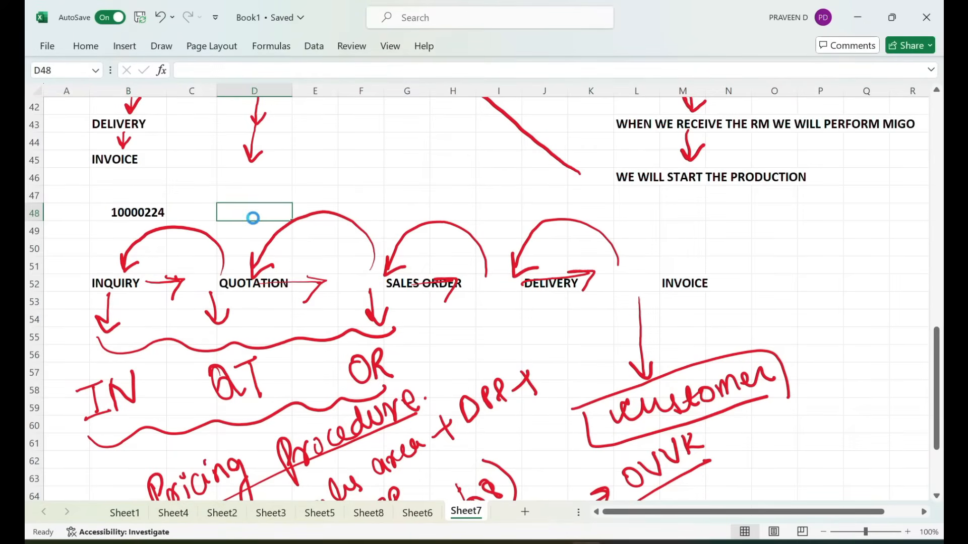
{"action": "key", "text": "ctrl+v"}
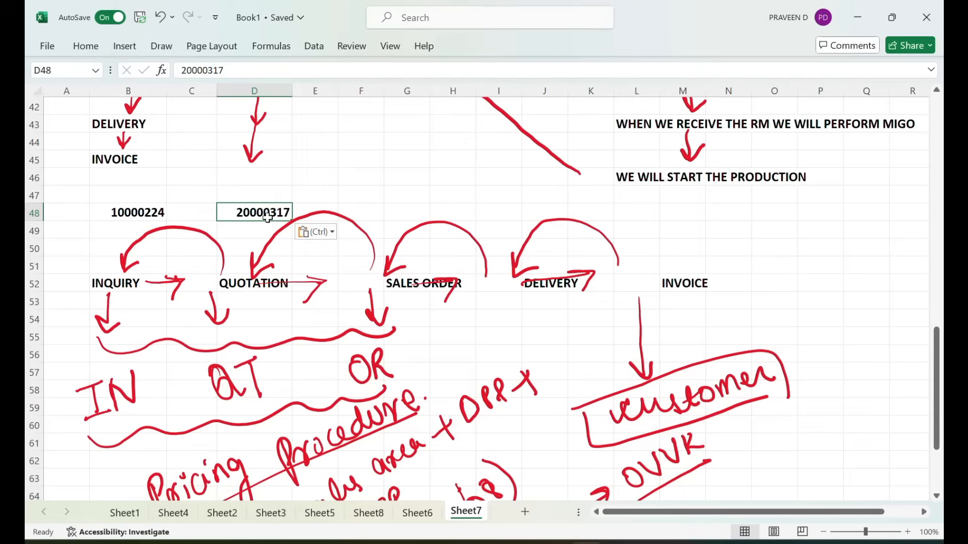
{"action": "left_click", "coordinate": [117, 212]}
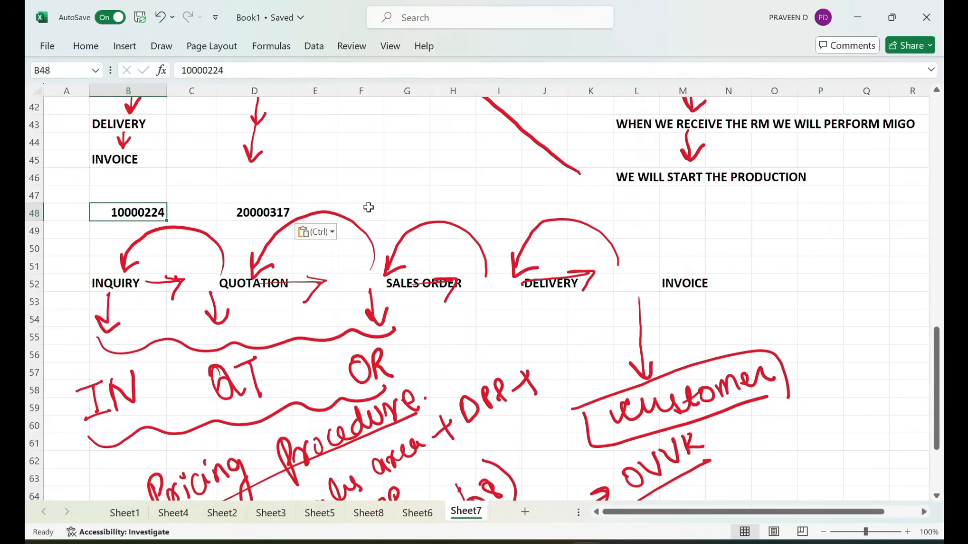
{"action": "left_click", "coordinate": [402, 212]}
{"action": "left_click", "coordinate": [253, 216]}
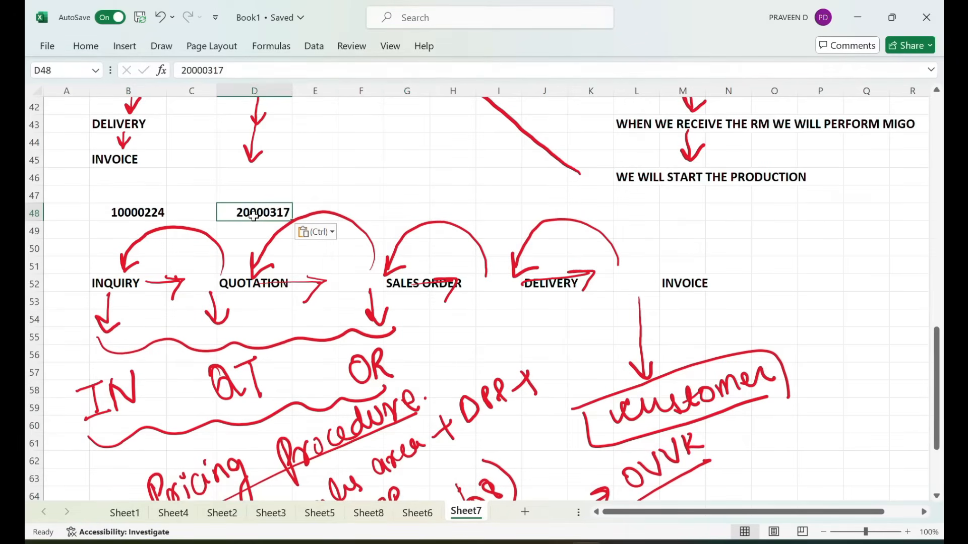
{"action": "key", "text": "alt+Tab"}
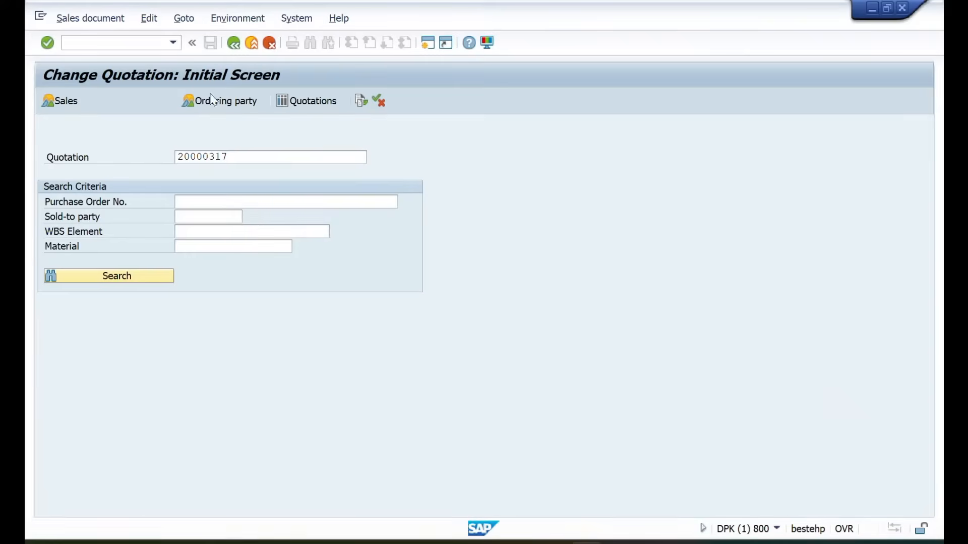
- Open the Create Sales Order screen directly with transaction VA01
{"action": "left_click", "coordinate": [93, 43]}
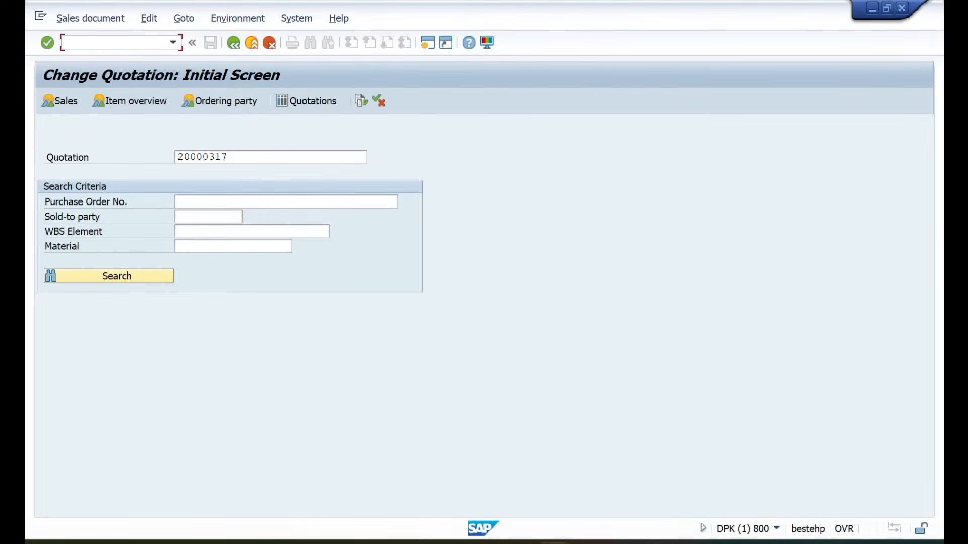
{"action": "type", "text": "/NVA01"}
{"action": "key", "text": "Return"}
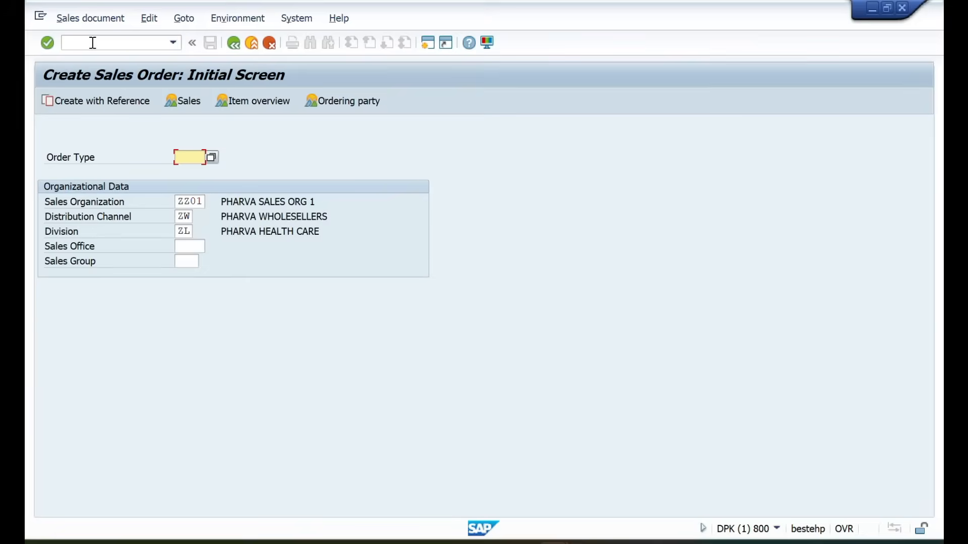
- Return to SAP Easy Access and open VA01 - Create from the Order folder under Sales and Distribution's Sales
{"action": "left_click", "coordinate": [93, 43]}
{"action": "type", "text": "/N"}
{"action": "key", "text": "Return"}
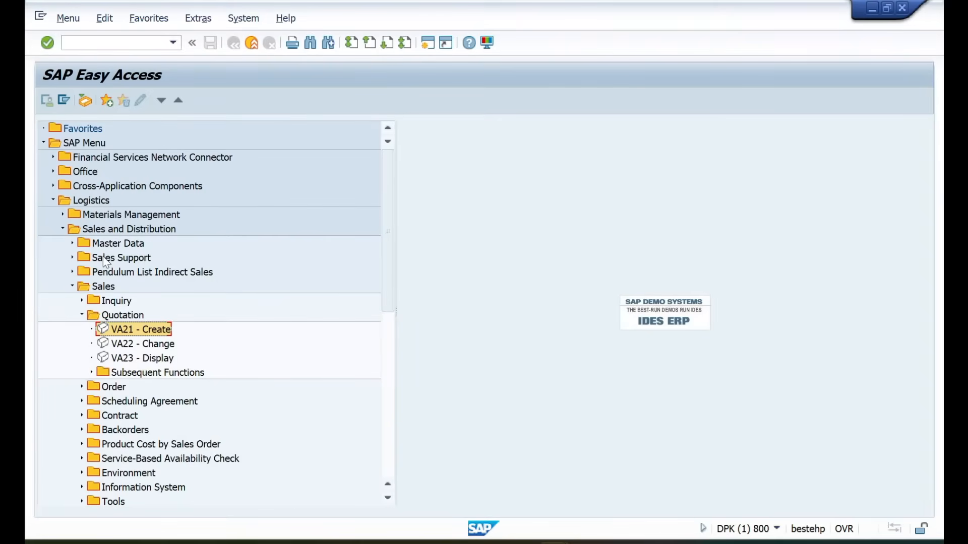
{"action": "left_click", "coordinate": [82, 316]}
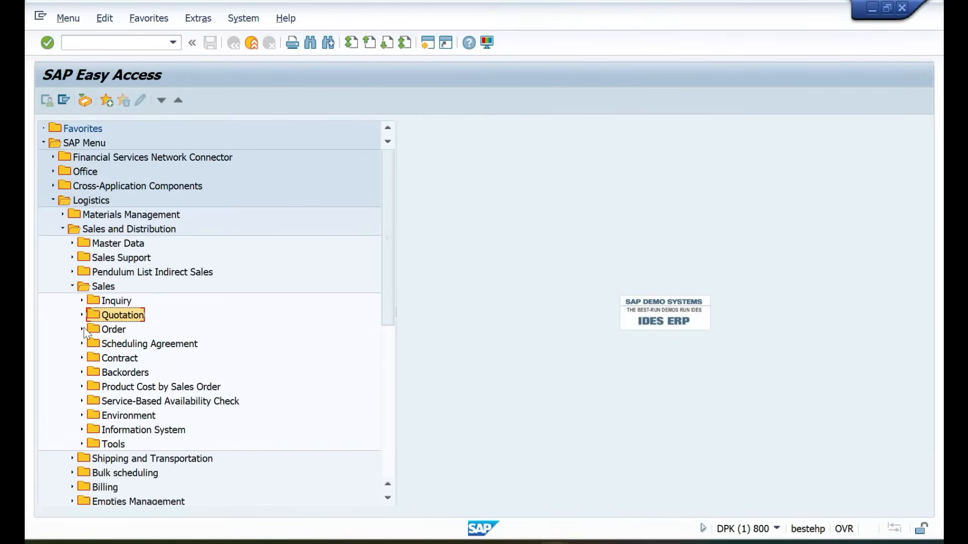
{"action": "left_click", "coordinate": [82, 329]}
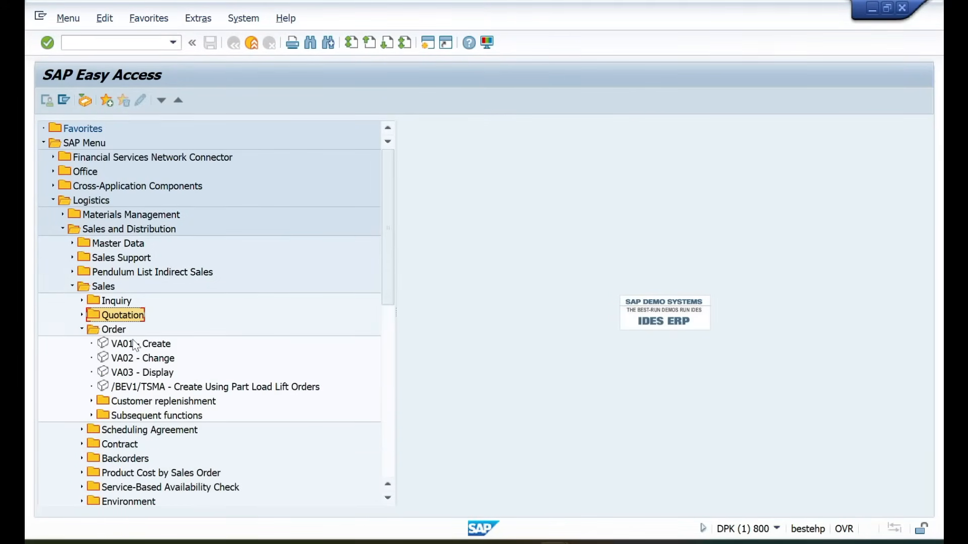
{"action": "double_click", "coordinate": [135, 344]}
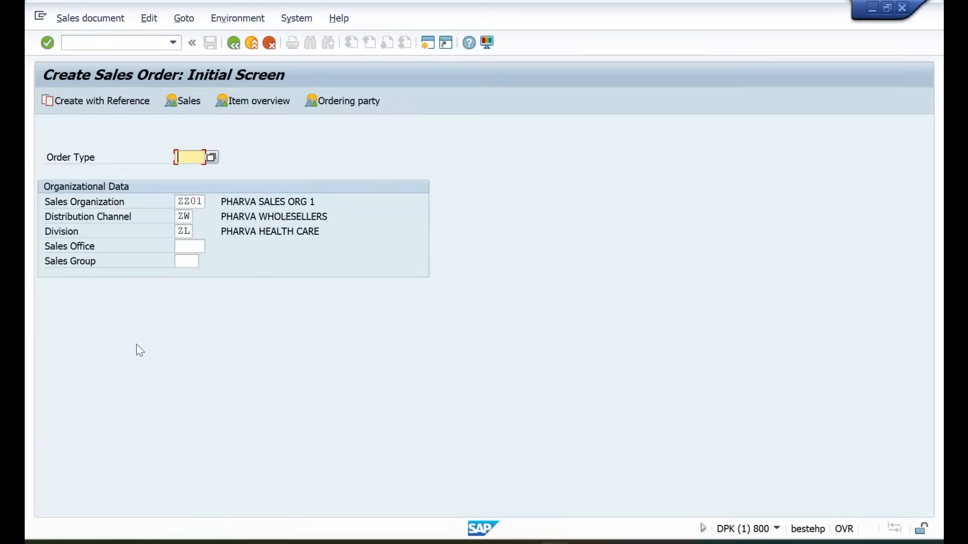
- Set the sales order type to OR and check it against the business process table on Sheet6 in Excel
{"action": "type", "text": "OR"}
{"action": "key", "text": "alt+Tab"}
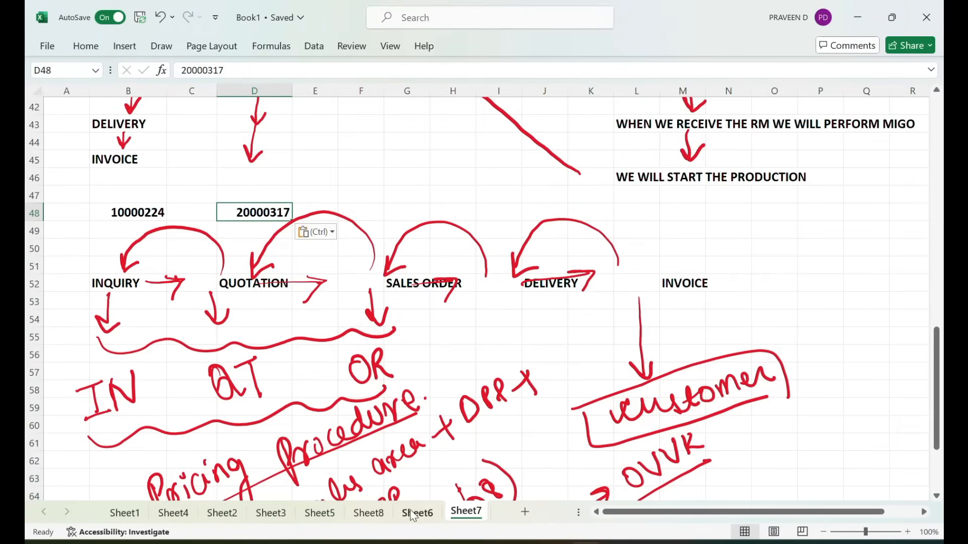
{"action": "left_click", "coordinate": [416, 512]}
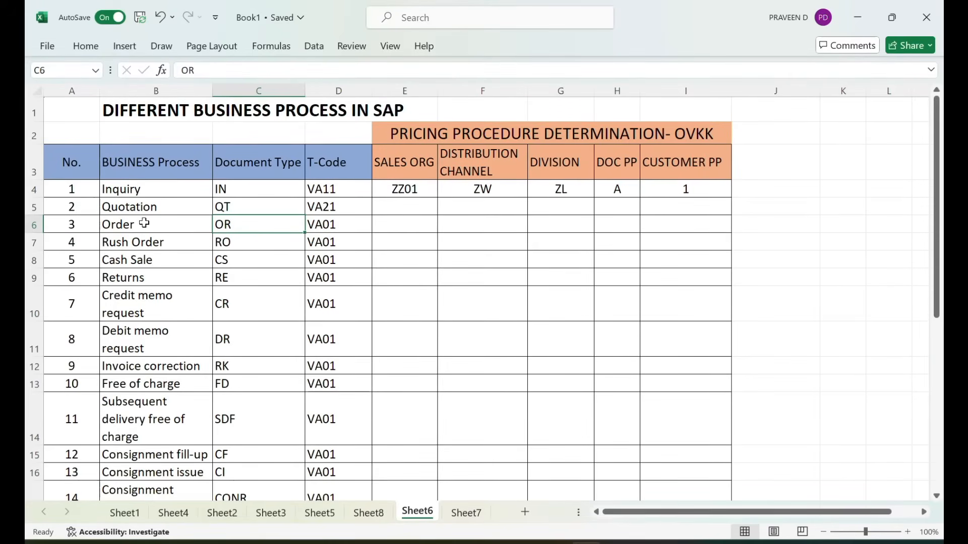
- Return to SAP, start creating the order with reference, and copy the quotation number from Sheet7 in Excel
{"action": "key", "text": "alt+Tab"}
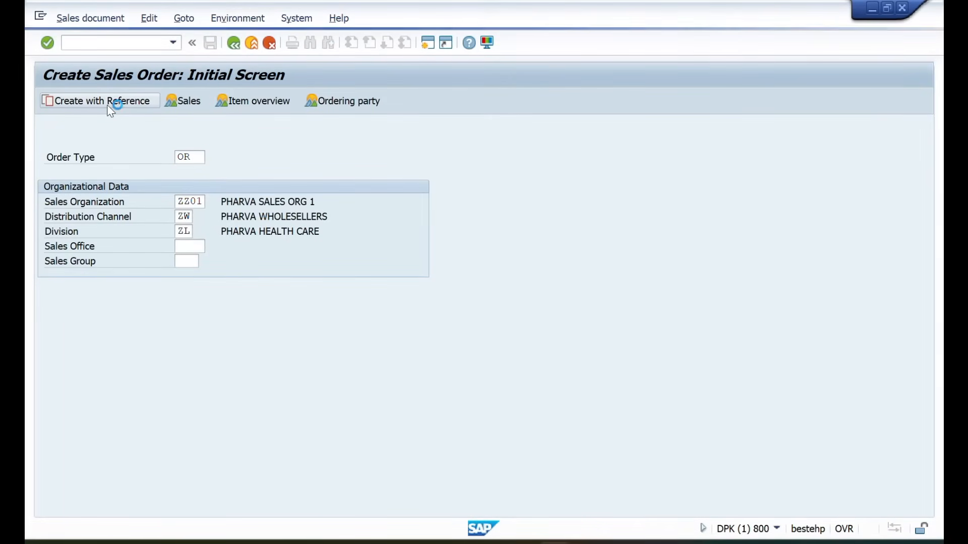
{"action": "left_click", "coordinate": [126, 107]}
{"action": "key", "text": "alt+Tab"}
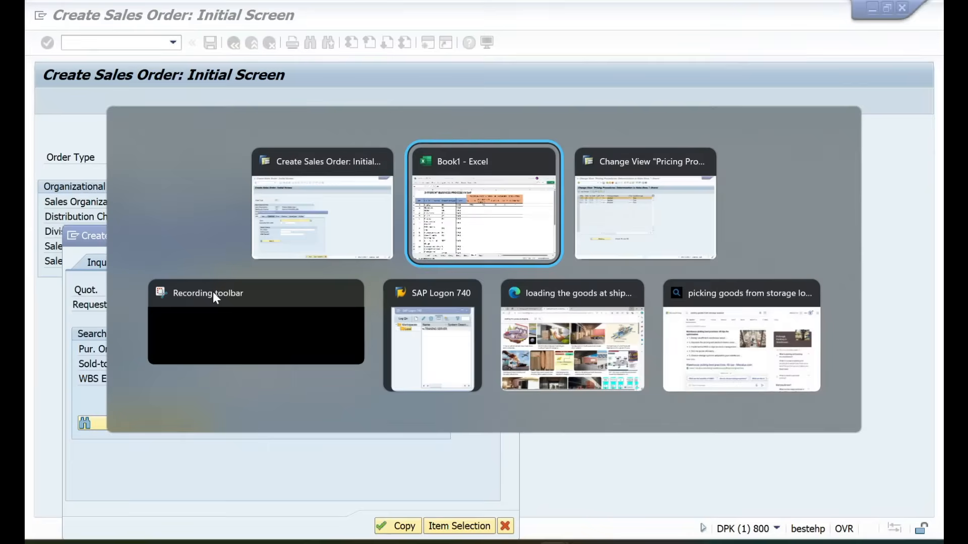
{"action": "key", "text": "alt+Tab"}
{"action": "key", "text": "alt+Tab"}
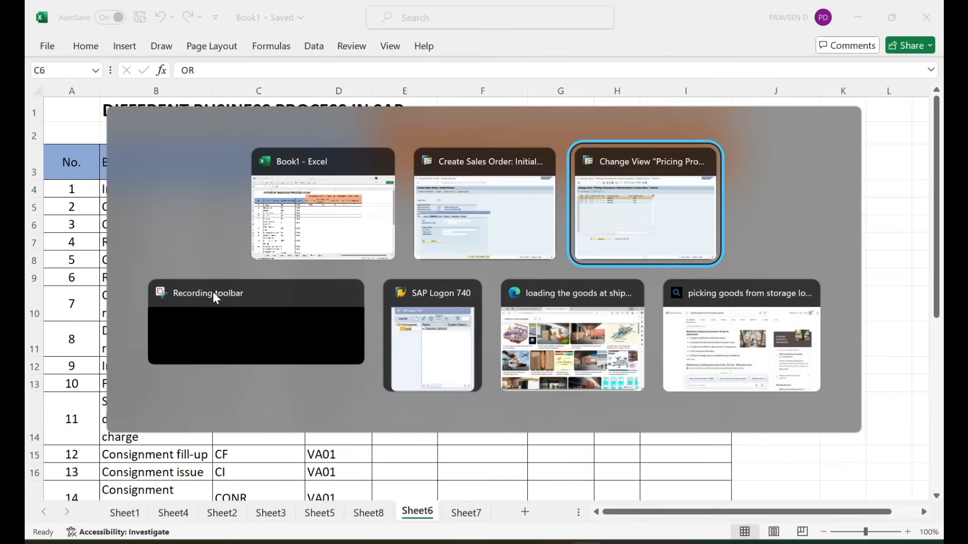
{"action": "key", "text": "Escape"}
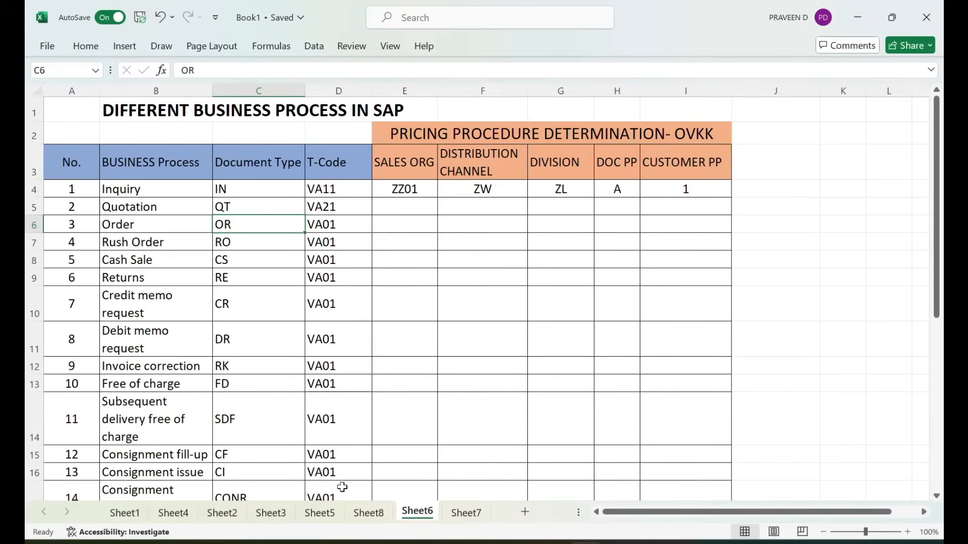
{"action": "left_click", "coordinate": [465, 513]}
{"action": "key", "text": "ctrl+c"}
{"action": "key", "text": "alt+Tab"}
- Copy the quotation into the order using the copied quotation number as reference, and accept complete delivery in Availability Control
{"action": "left_click", "coordinate": [234, 286]}
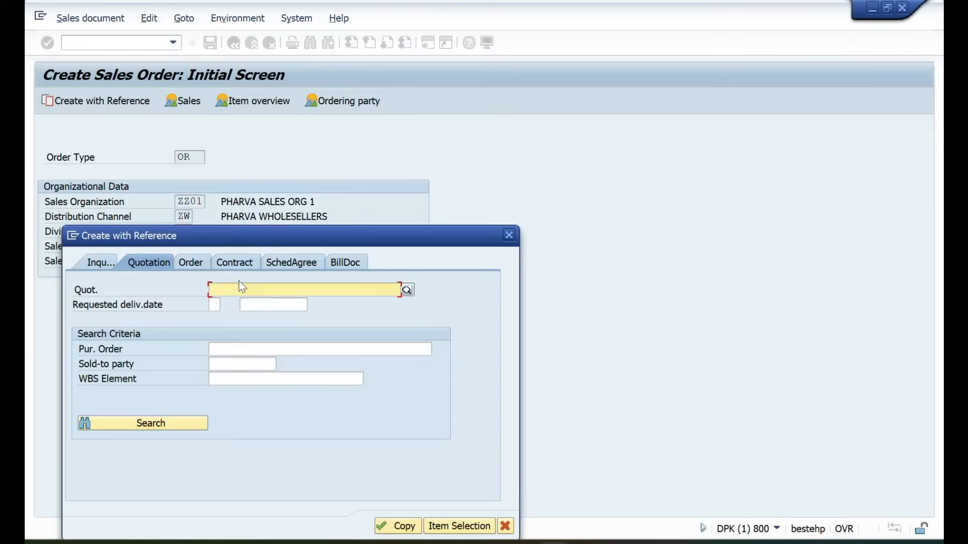
{"action": "key", "text": "ctrl+v"}
{"action": "left_click", "coordinate": [397, 526]}
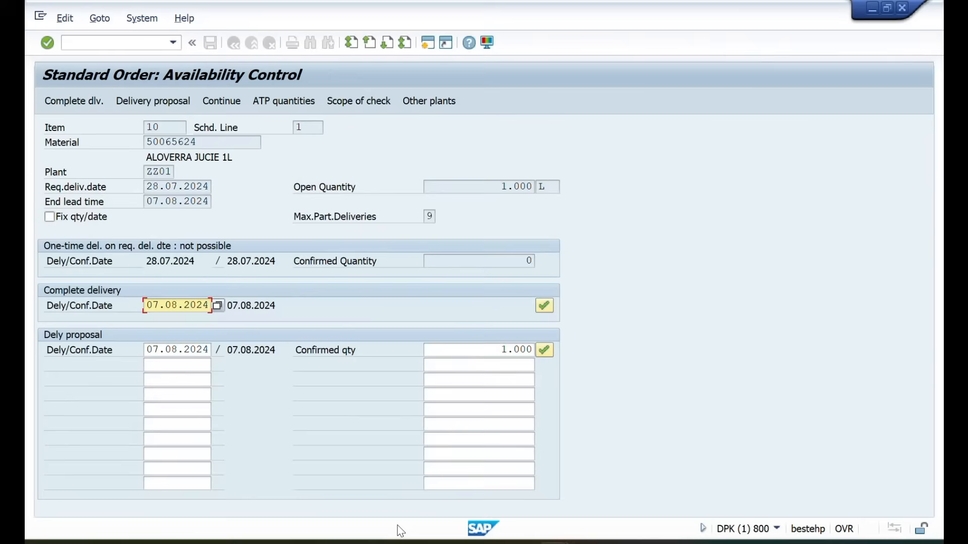
{"action": "left_click", "coordinate": [57, 103]}
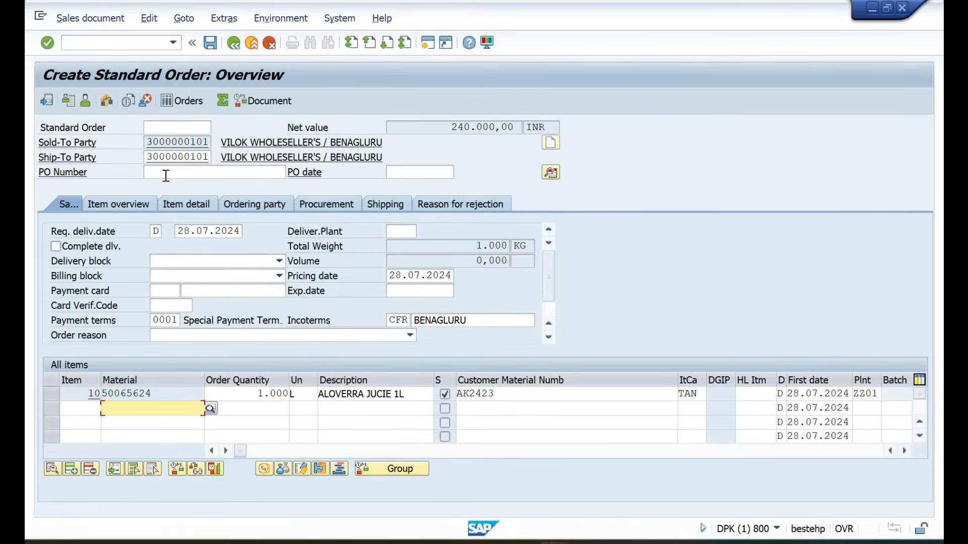
- Enter the customer's purchase order number in the standard order header
{"action": "left_click", "coordinate": [166, 176]}
{"action": "type", "text": "PO1234567"}
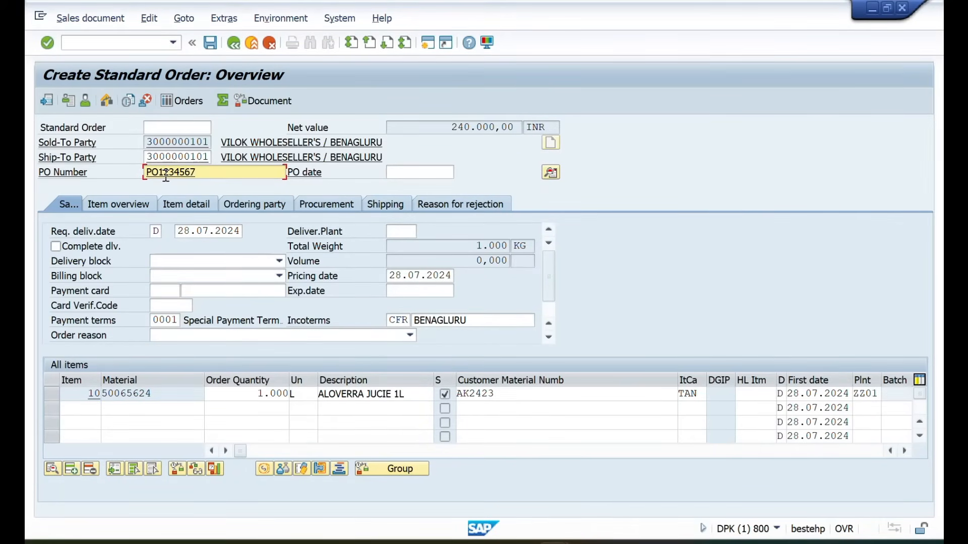
{"action": "key", "text": "Return"}
{"action": "double_click", "coordinate": [161, 171]}
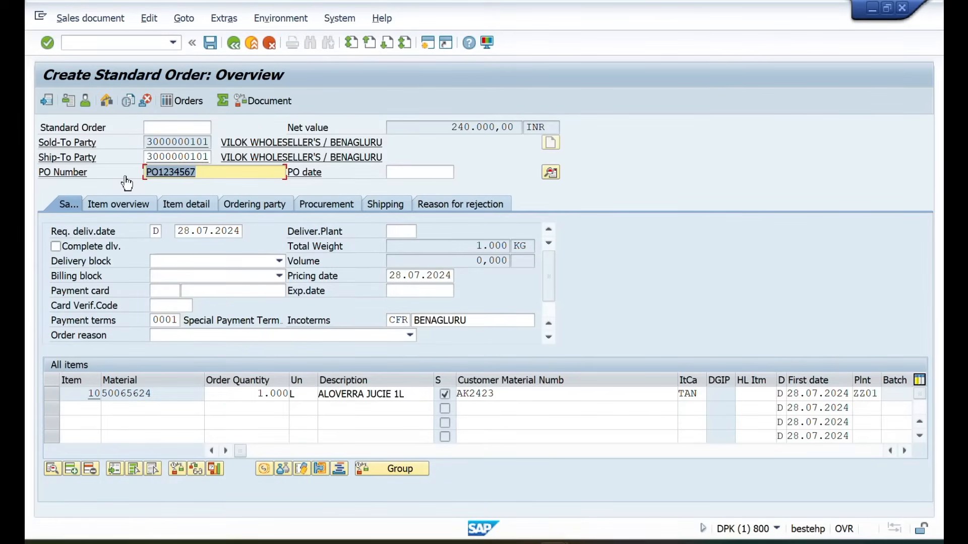
{"action": "left_click_drag", "start_coordinate": [200, 170], "coordinate": [140, 175]}
{"action": "left_click", "coordinate": [201, 171]}
{"action": "left_click_drag", "start_coordinate": [201, 172], "coordinate": [139, 174]}
{"action": "left_click", "coordinate": [205, 170]}
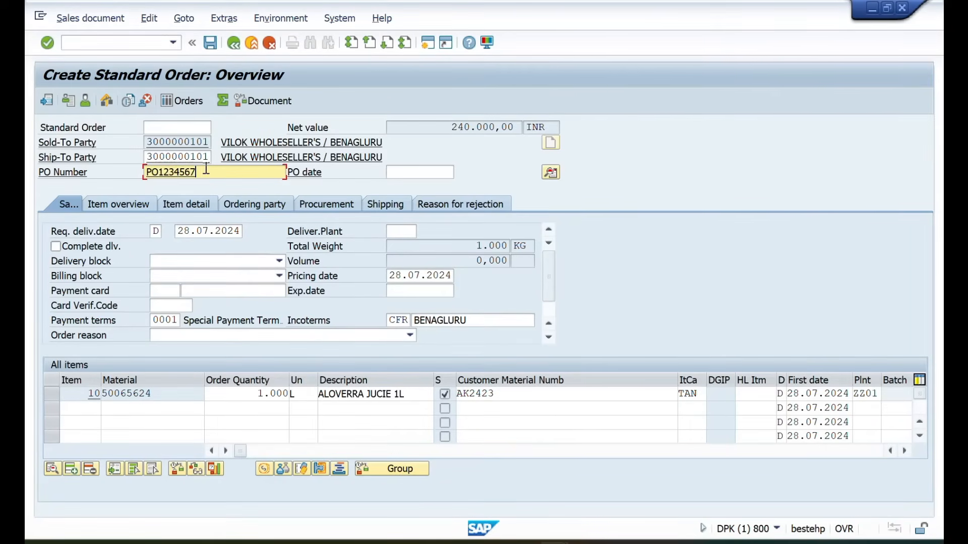
{"action": "left_click_drag", "start_coordinate": [204, 172], "coordinate": [133, 181]}
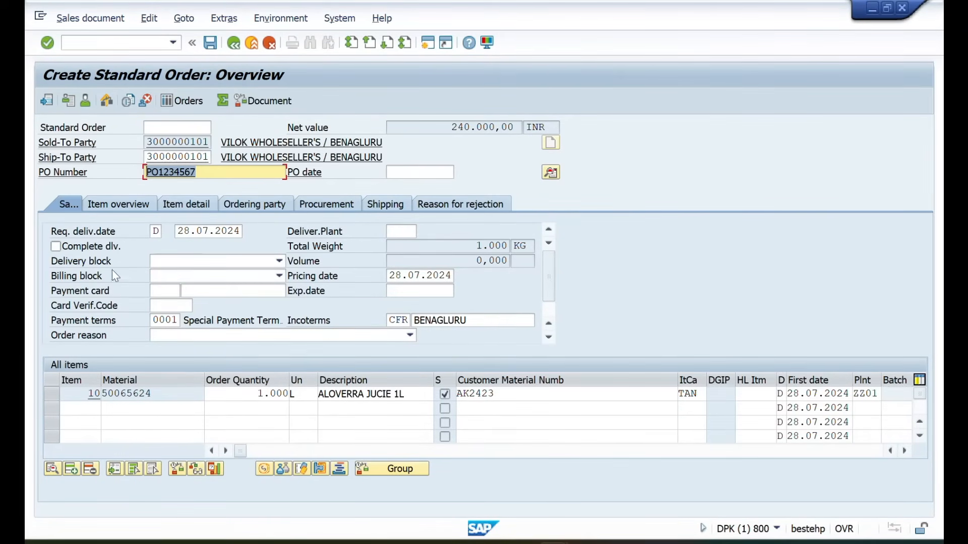
- Examine the pricing conditions of item 10, and review its order quantity and the purchase order number on the overview
{"action": "double_click", "coordinate": [162, 393]}
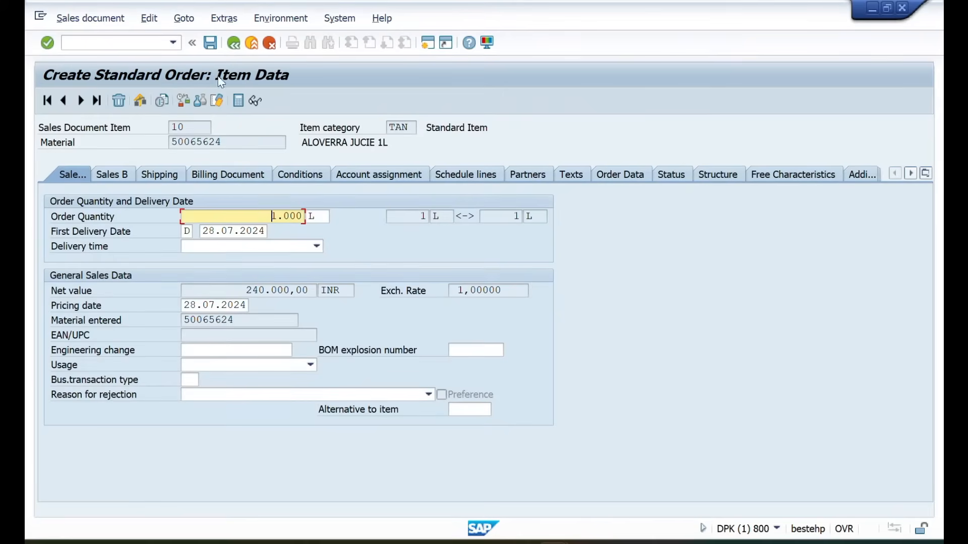
{"action": "left_click", "coordinate": [308, 179]}
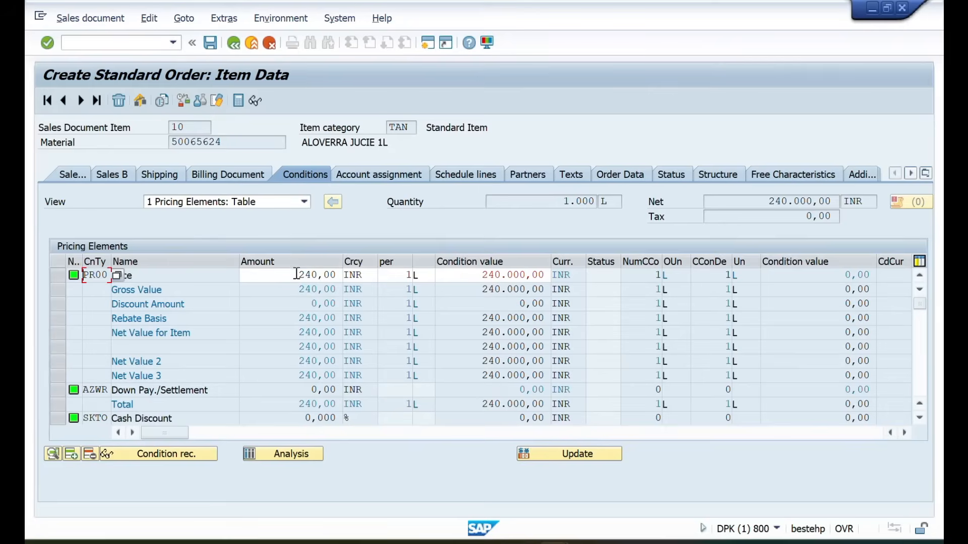
{"action": "left_click_drag", "start_coordinate": [297, 275], "coordinate": [336, 277]}
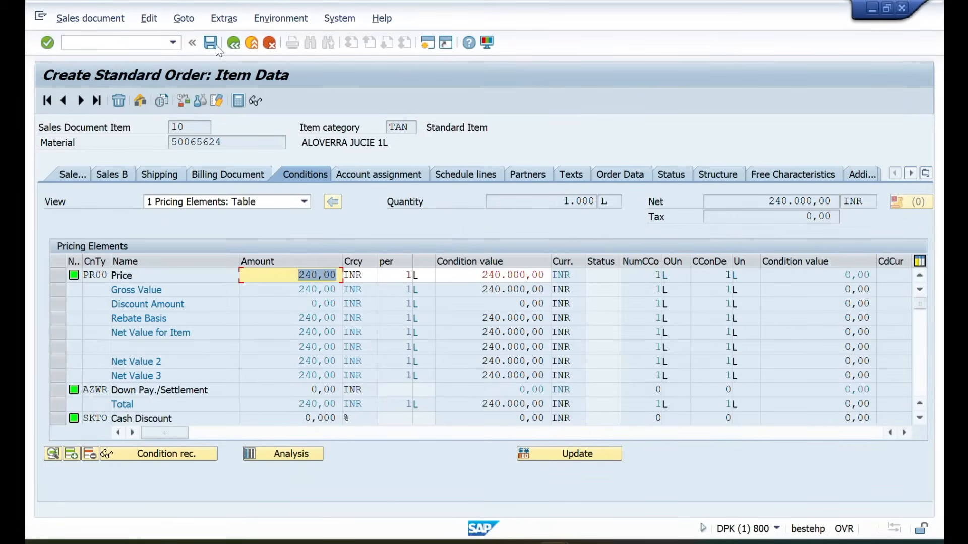
{"action": "left_click", "coordinate": [234, 44]}
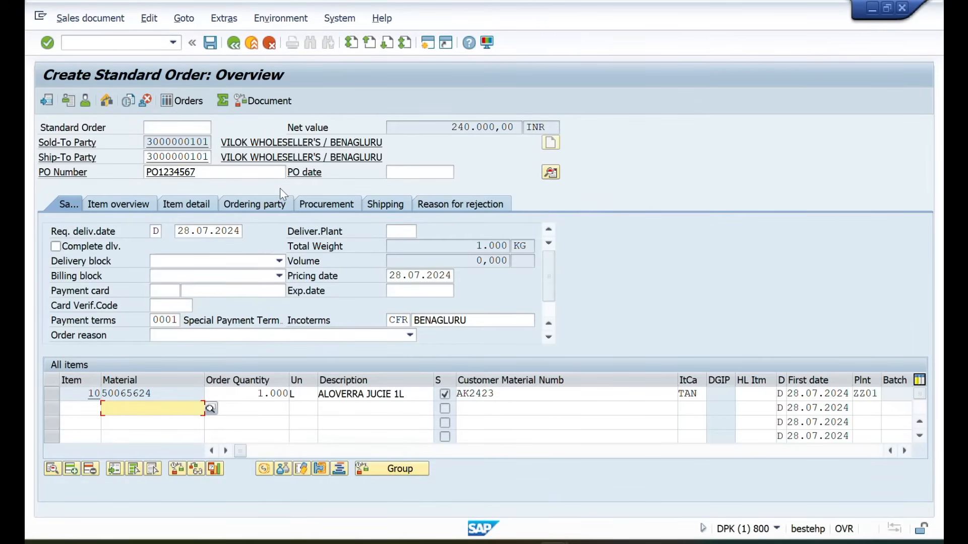
{"action": "left_click_drag", "start_coordinate": [254, 393], "coordinate": [292, 391]}
{"action": "left_click", "coordinate": [383, 394]}
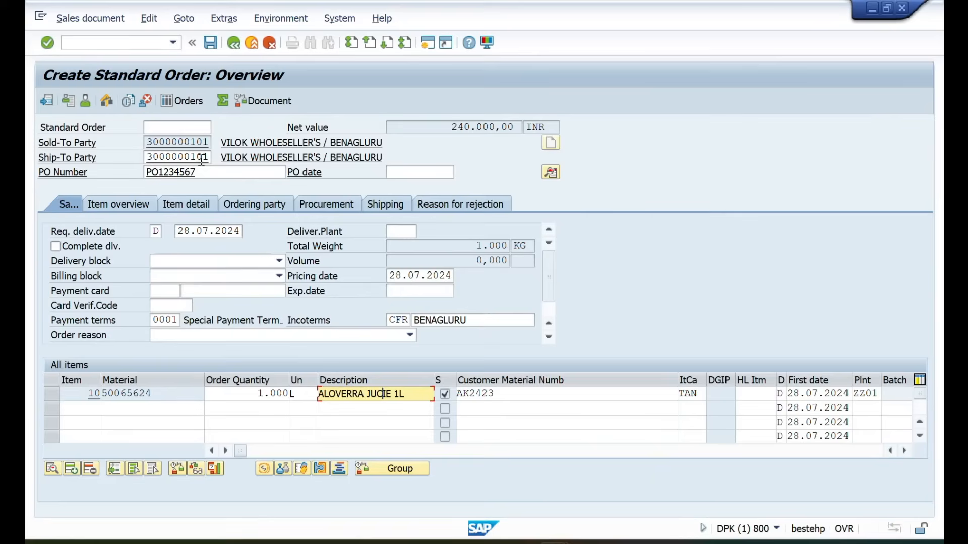
{"action": "left_click_drag", "start_coordinate": [199, 172], "coordinate": [151, 181]}
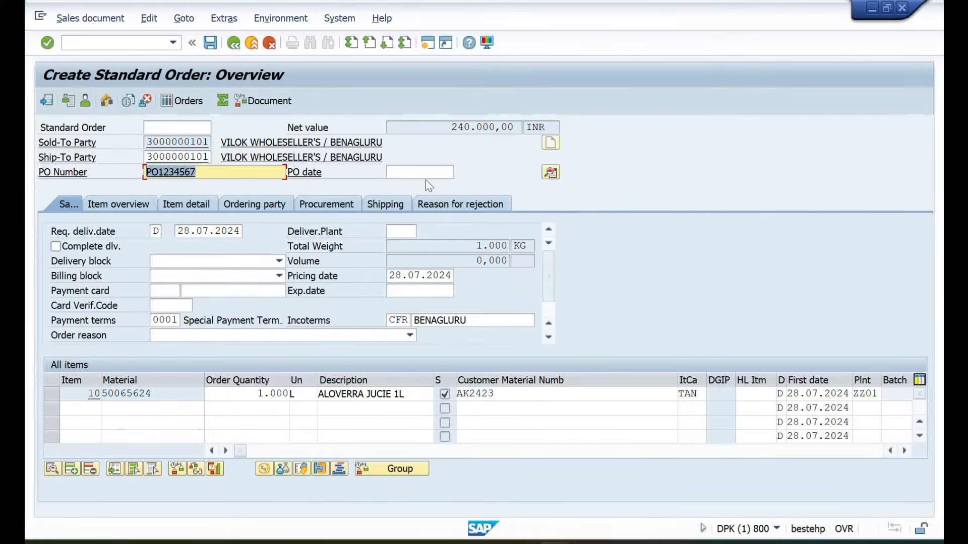
- Set the PO date to 04.08.2024 and check the order for incomplete data
{"action": "left_click", "coordinate": [443, 172]}
{"action": "left_click", "coordinate": [460, 173]}
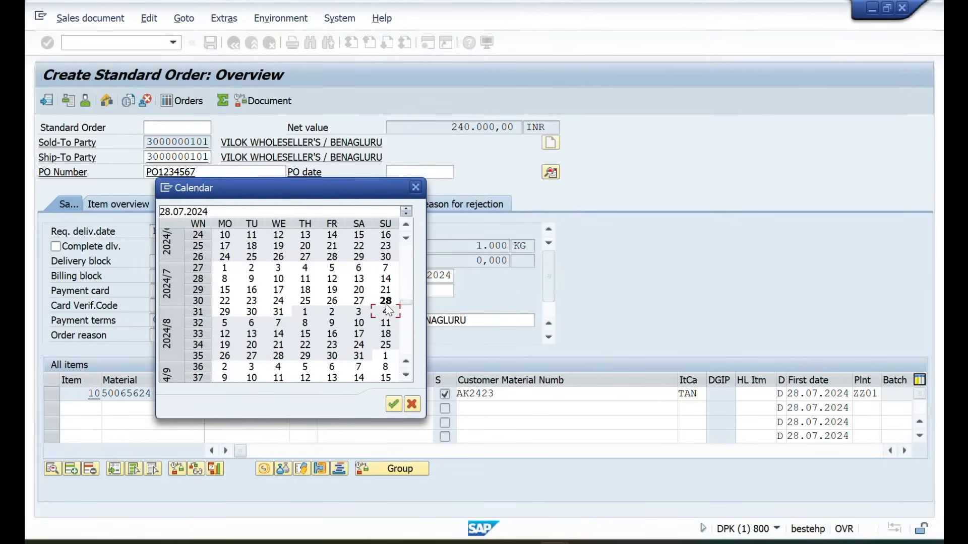
{"action": "double_click", "coordinate": [388, 309]}
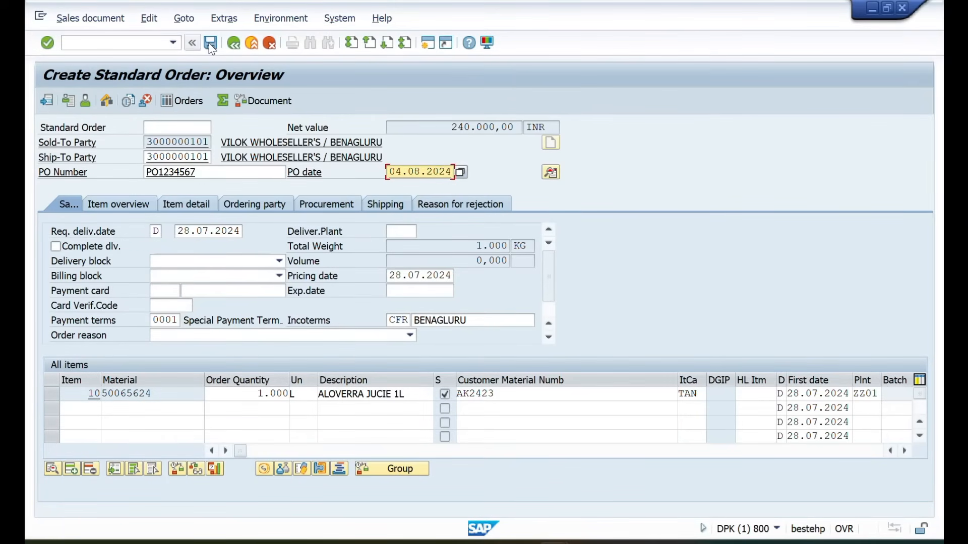
{"action": "left_click", "coordinate": [150, 19]}
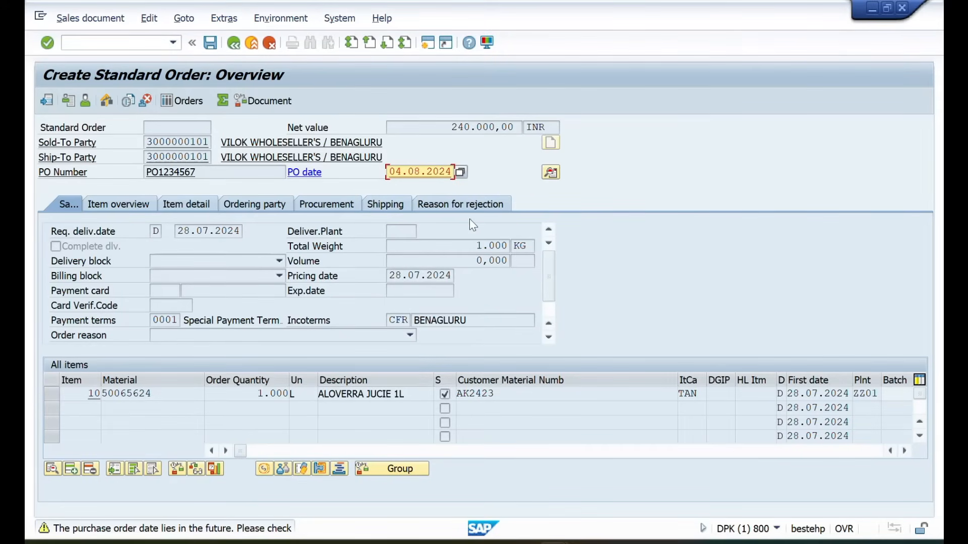
- Set the PO date to 28.07.2024, complete the document check, and save the standard order
{"action": "left_click", "coordinate": [461, 173]}
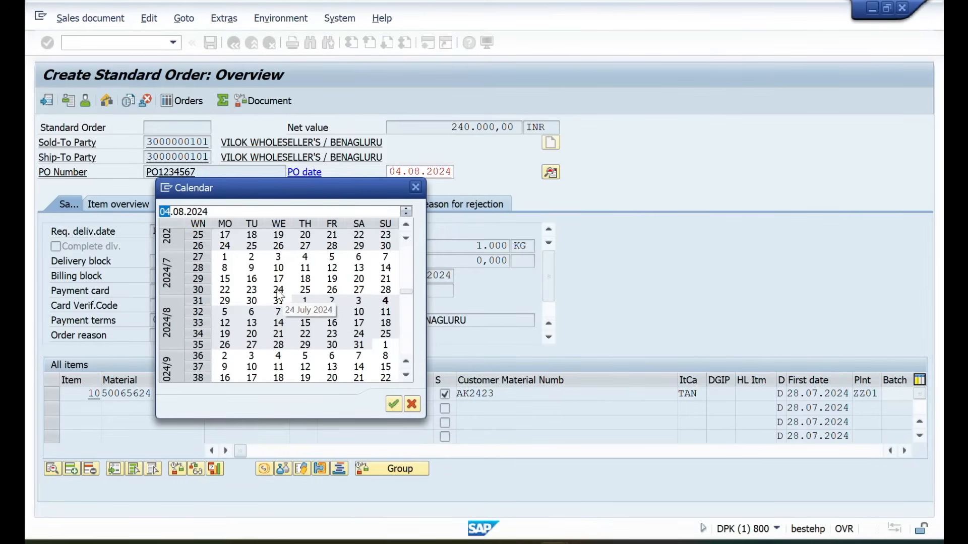
{"action": "double_click", "coordinate": [385, 290]}
{"action": "key", "text": "Return"}
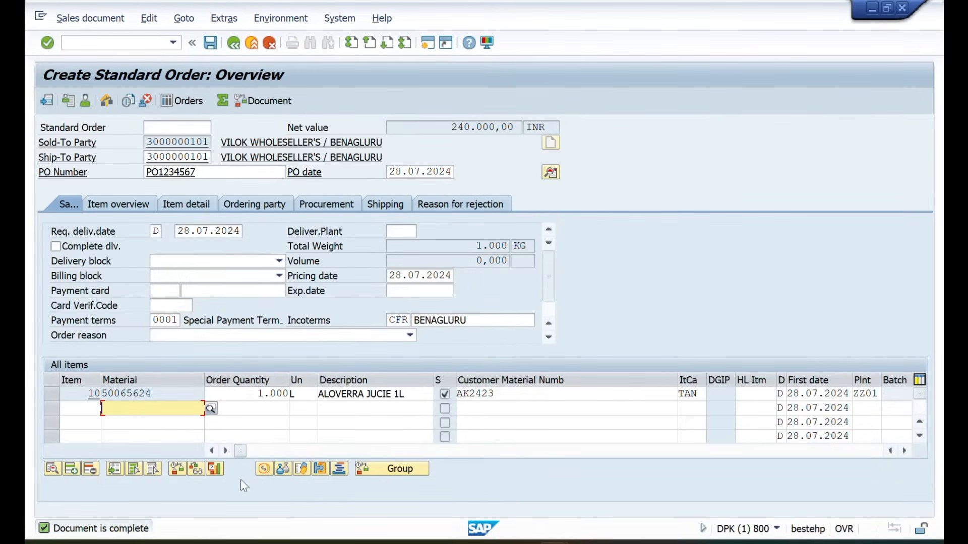
{"action": "left_click", "coordinate": [210, 43]}
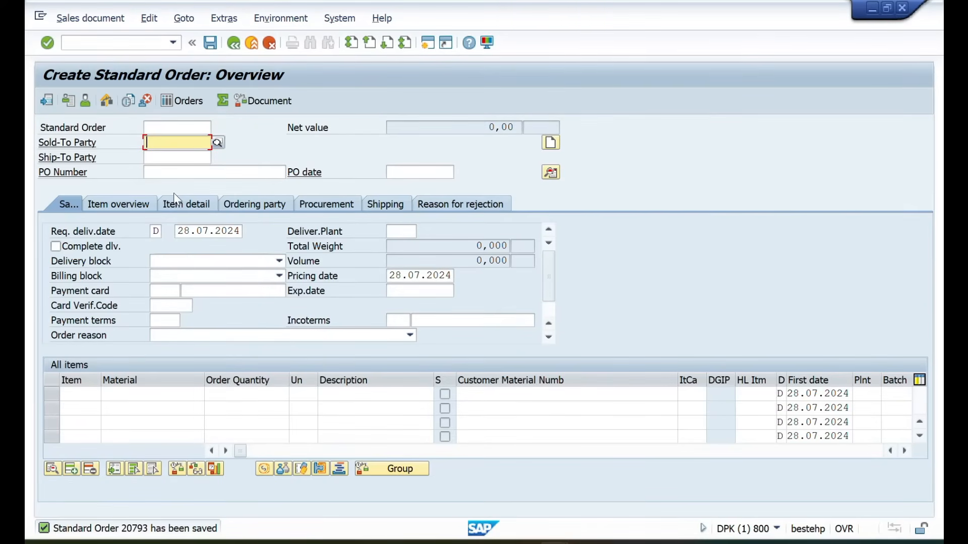
- Open Change Sales Order with transaction VA02 and copy the saved order's number
{"action": "left_click", "coordinate": [84, 39]}
{"action": "type", "text": "/N"}
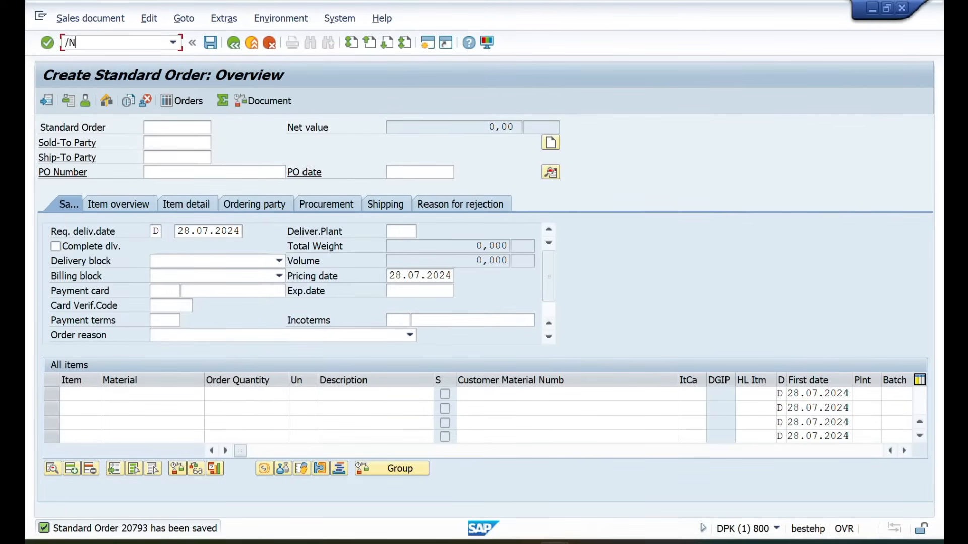
{"action": "type", "text": "VA02"}
{"action": "key", "text": "Return"}
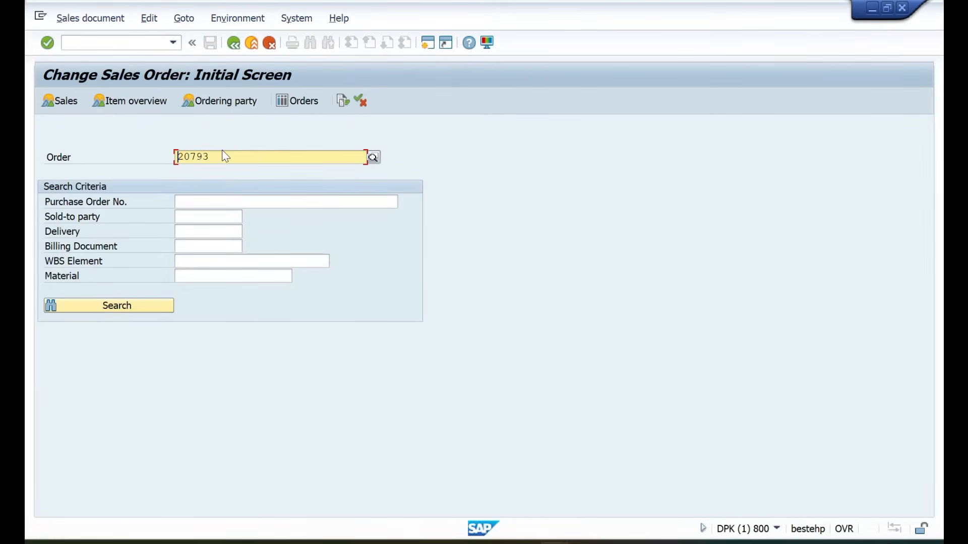
{"action": "left_click_drag", "start_coordinate": [217, 155], "coordinate": [147, 166]}
{"action": "key", "text": "ctrl+c"}
- Switch to Excel and paste the sales order number into cell G48 of Sheet7, above the SALES ORDER label
{"action": "key", "text": "alt+Tab"}
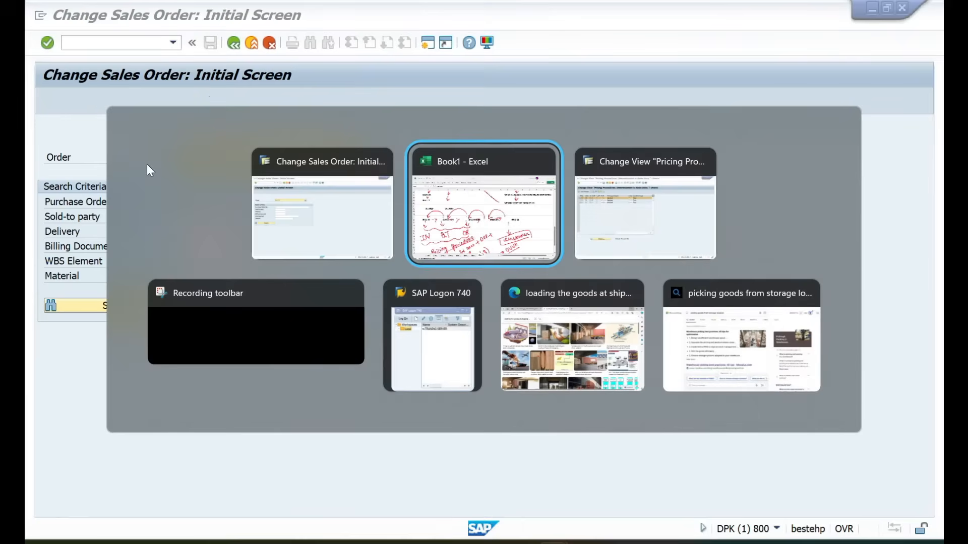
{"action": "key", "text": "alt+Tab"}
{"action": "key", "text": "alt+shift+Tab"}
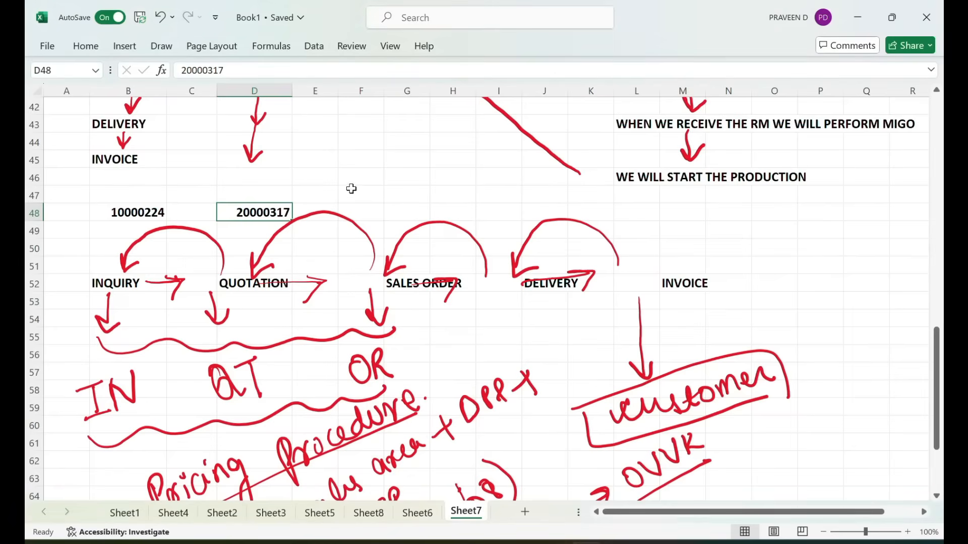
{"action": "left_click", "coordinate": [396, 220]}
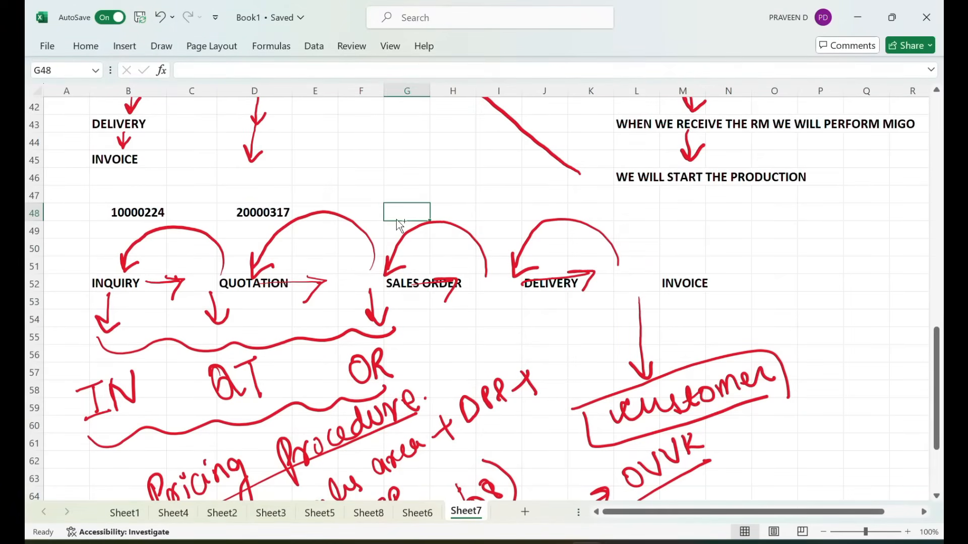
{"action": "key", "text": "ctrl+v"}
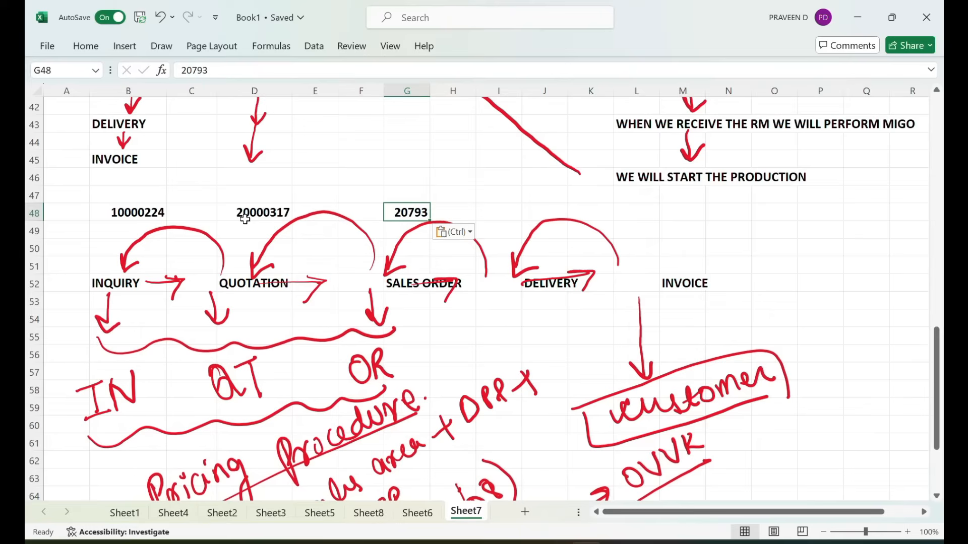
{"action": "left_click", "coordinate": [245, 219]}
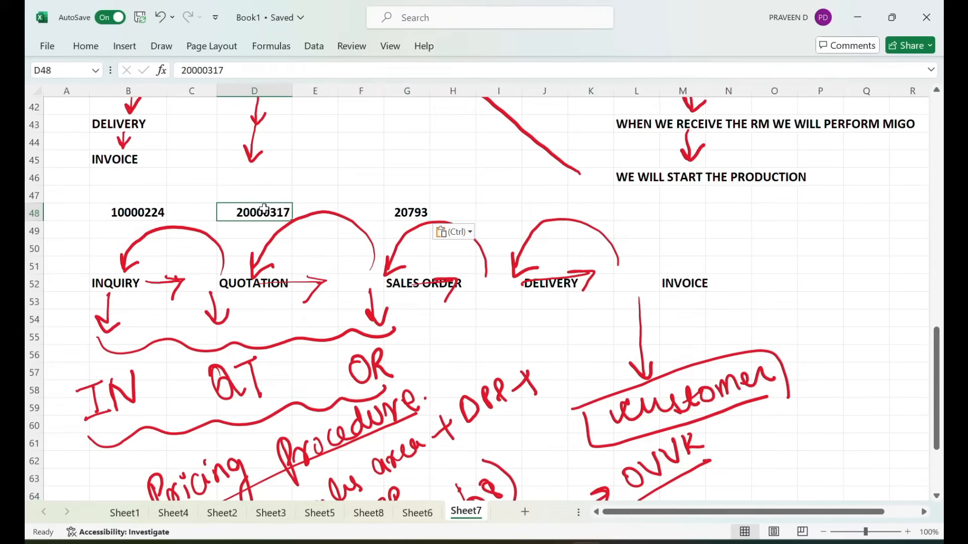
- Return to SAP and open Create Outbound Delivery with Order Reference using transaction VL01N
{"action": "key", "text": "alt+Tab"}
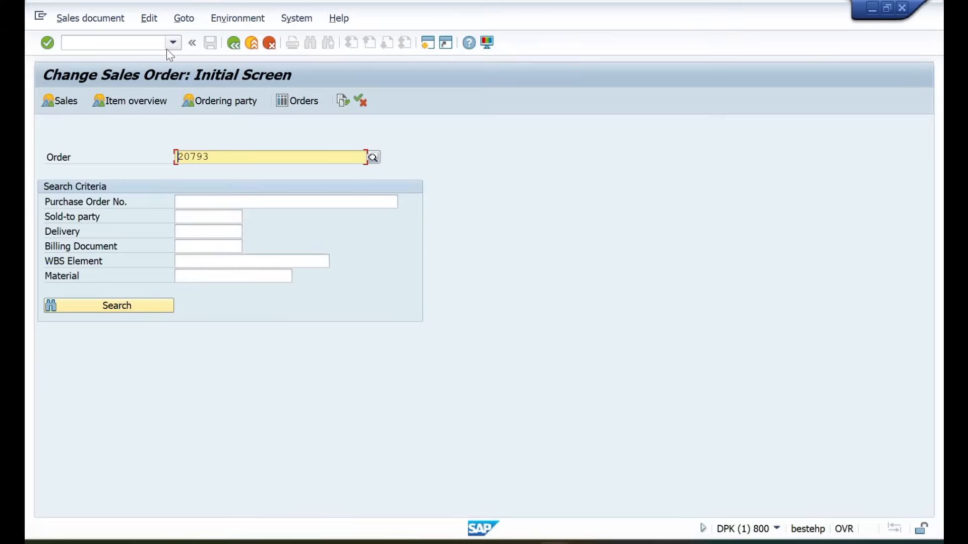
{"action": "left_click", "coordinate": [127, 44]}
{"action": "type", "text": "/NVL01N"}
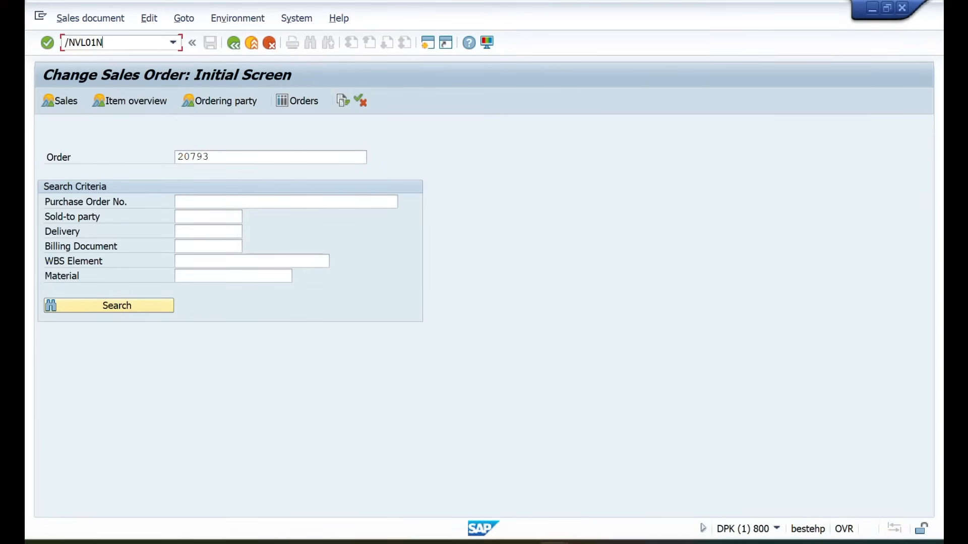
{"action": "key", "text": "Return"}
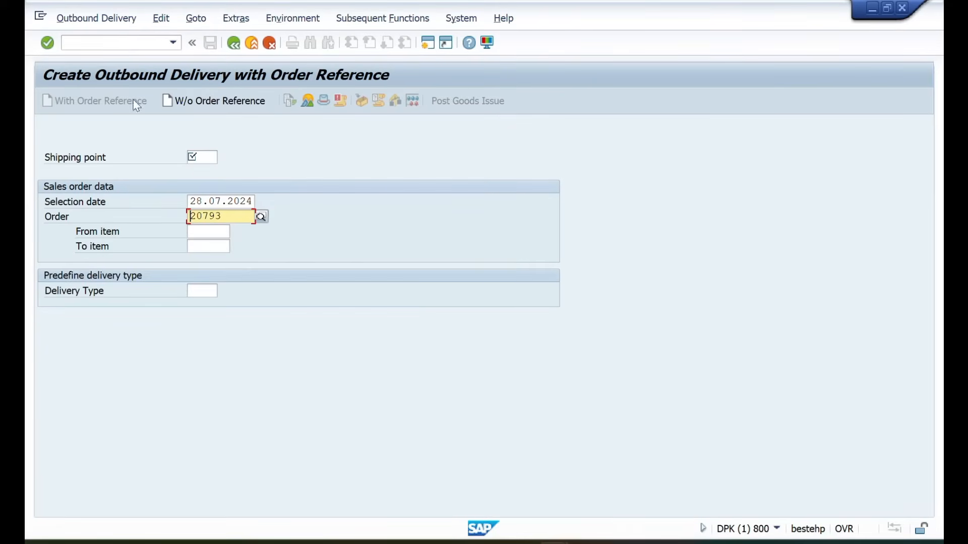
- Go back to the Change Sales Order screen with transaction VA02
{"action": "left_click", "coordinate": [107, 39]}
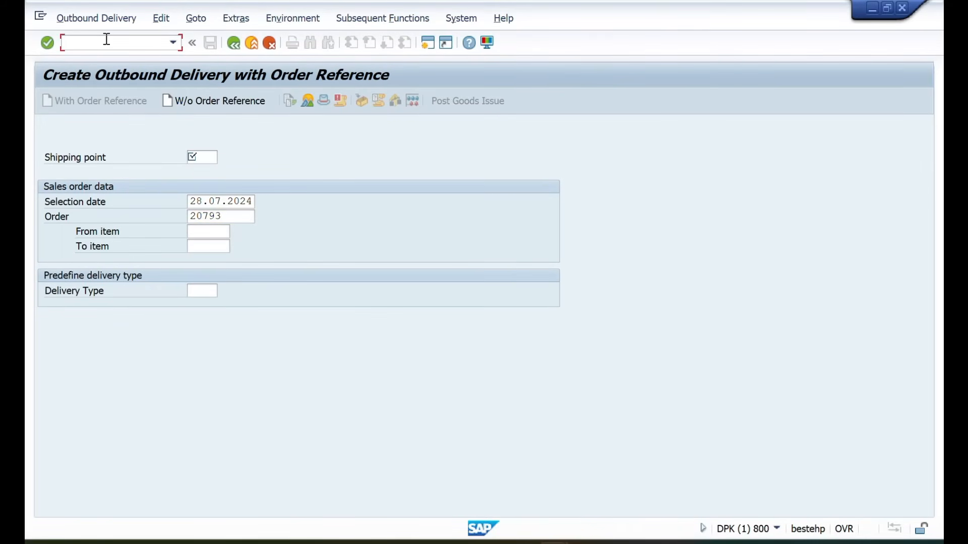
{"action": "type", "text": "/NVA02"}
{"action": "key", "text": "Return"}
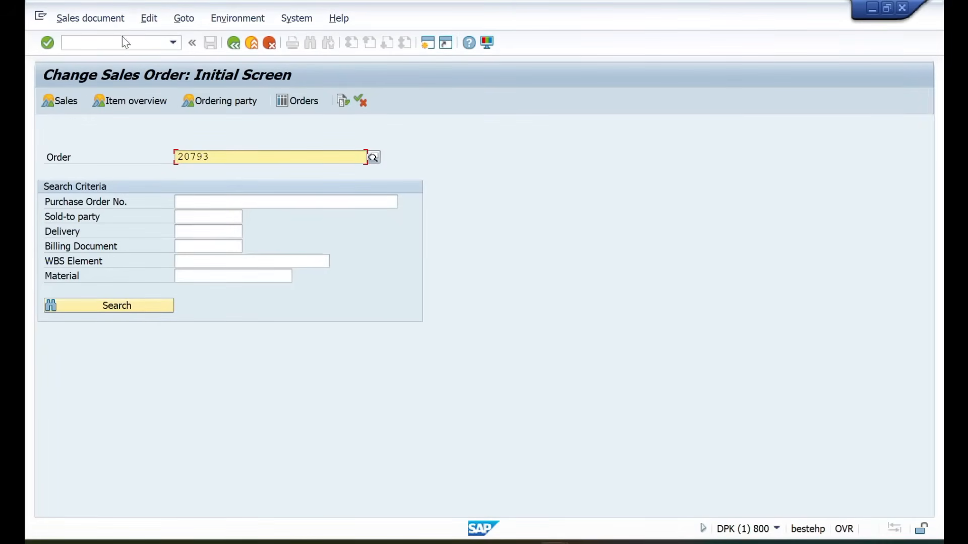
- Open the sales order and check the confirmed delivery date in item 10's schedule lines
{"action": "key", "text": "Return"}
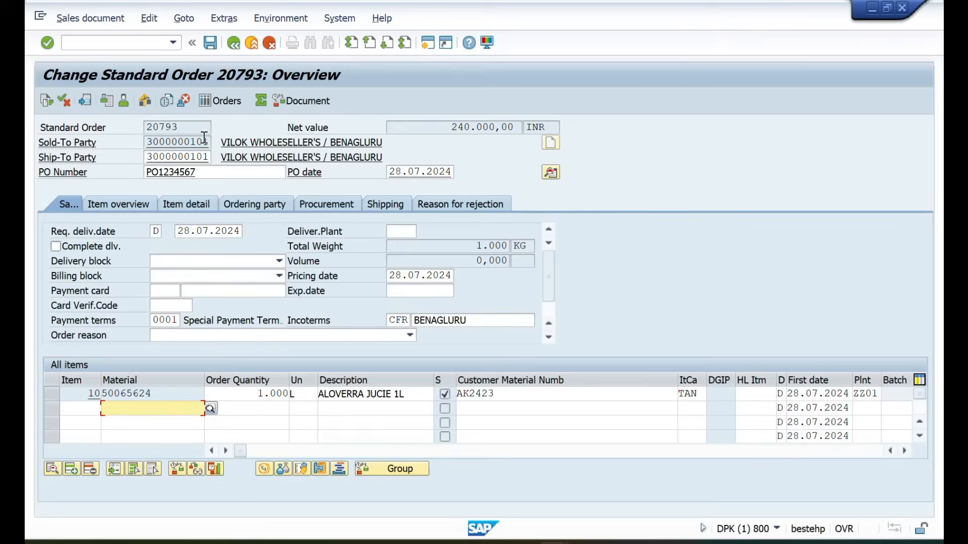
{"action": "double_click", "coordinate": [82, 393]}
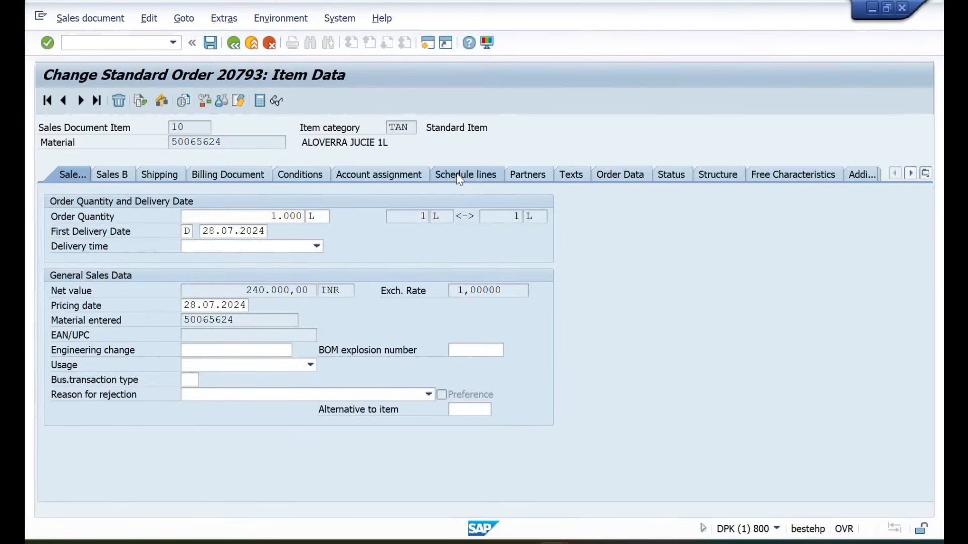
{"action": "left_click", "coordinate": [461, 175]}
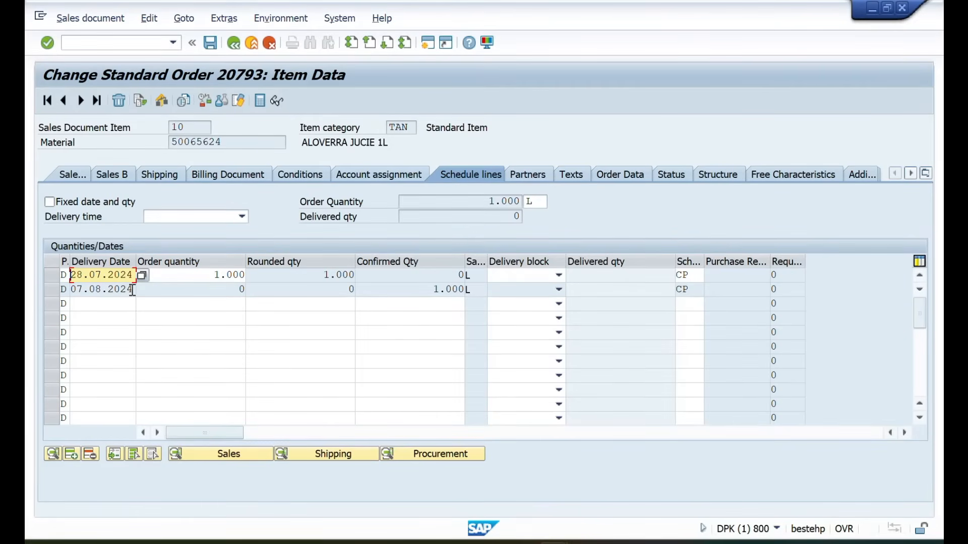
{"action": "left_click_drag", "start_coordinate": [133, 290], "coordinate": [67, 298]}
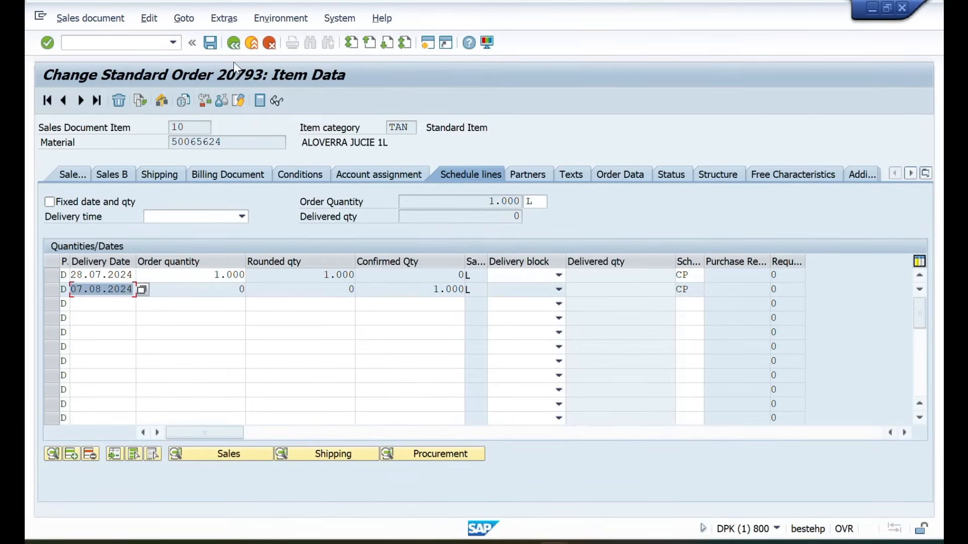
- Return to the order overview and open the shipping data of item 10 to review its shipping point
{"action": "left_click", "coordinate": [238, 44]}
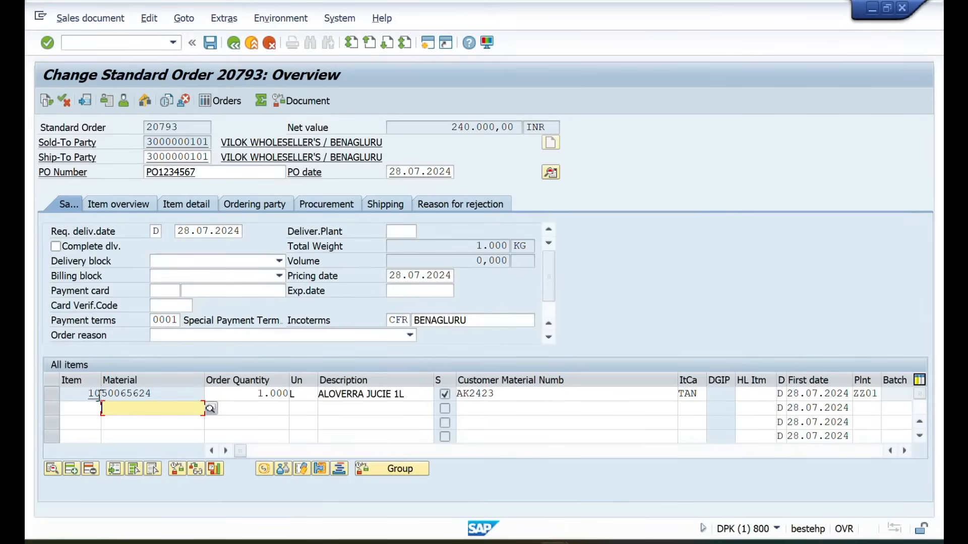
{"action": "double_click", "coordinate": [86, 398]}
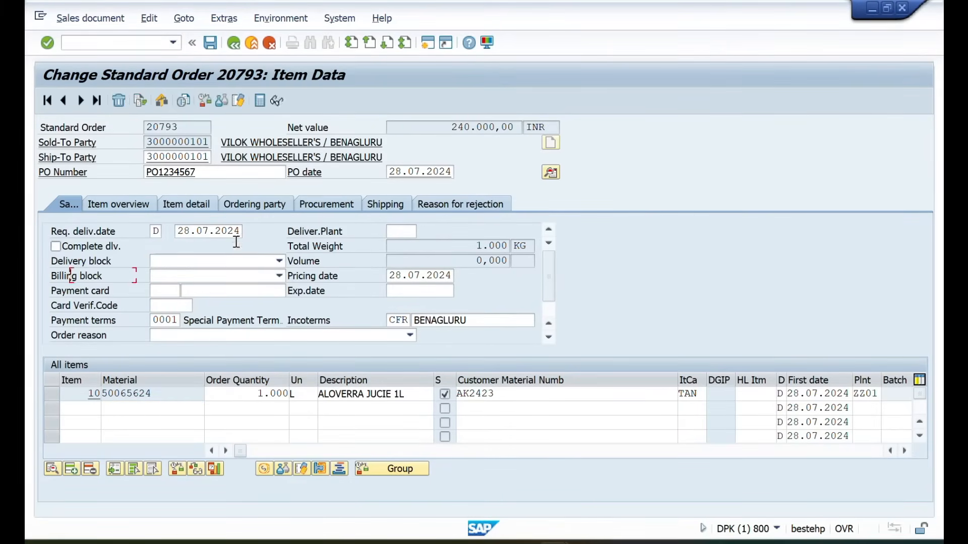
{"action": "left_click", "coordinate": [166, 178]}
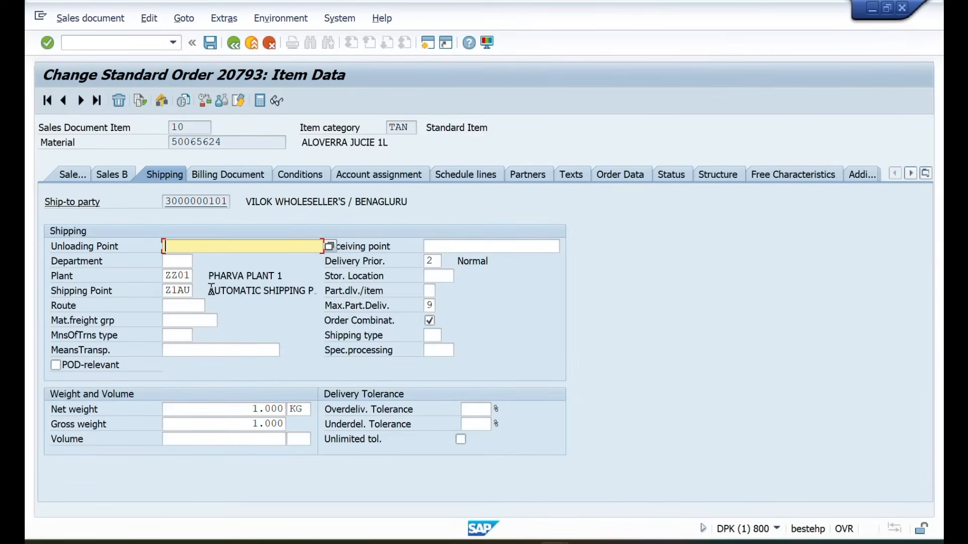
- Start a delivery directly from the open sales order and go back from the log to Create Outbound Delivery with Order Reference
{"action": "left_click", "coordinate": [74, 23]}
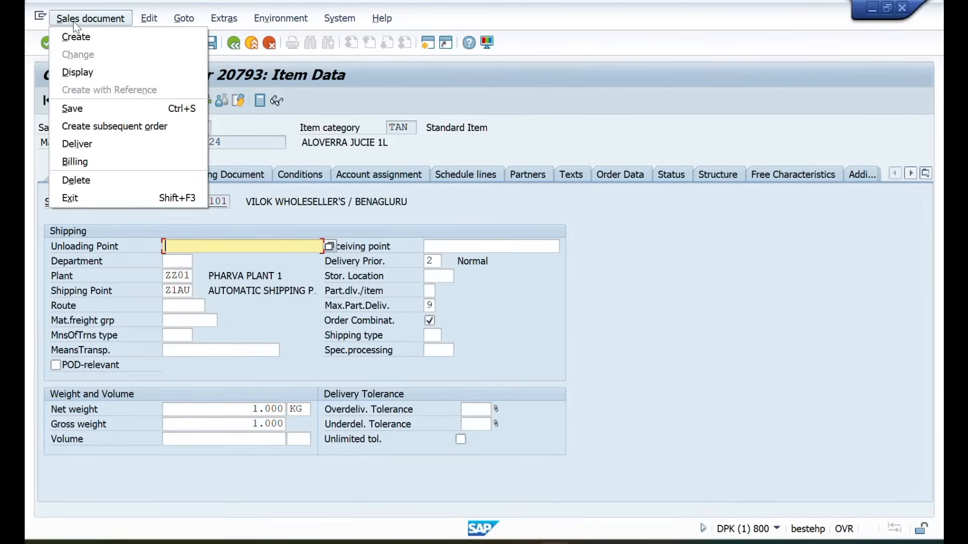
{"action": "left_click", "coordinate": [88, 146]}
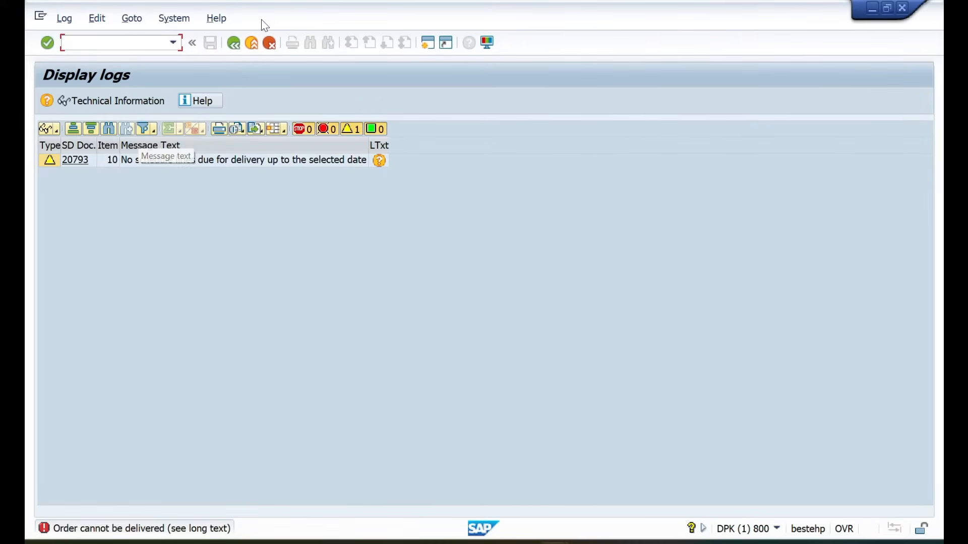
{"action": "left_click", "coordinate": [233, 43]}
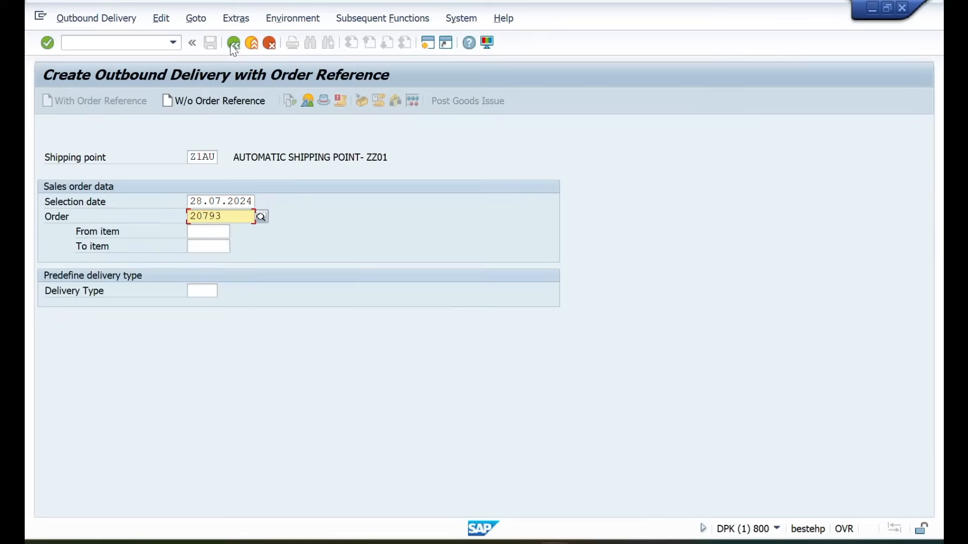
- Set the selection date to 07.08.2024 and open the outbound delivery overview for the sales order
{"action": "left_click", "coordinate": [247, 202]}
{"action": "left_click", "coordinate": [261, 202]}
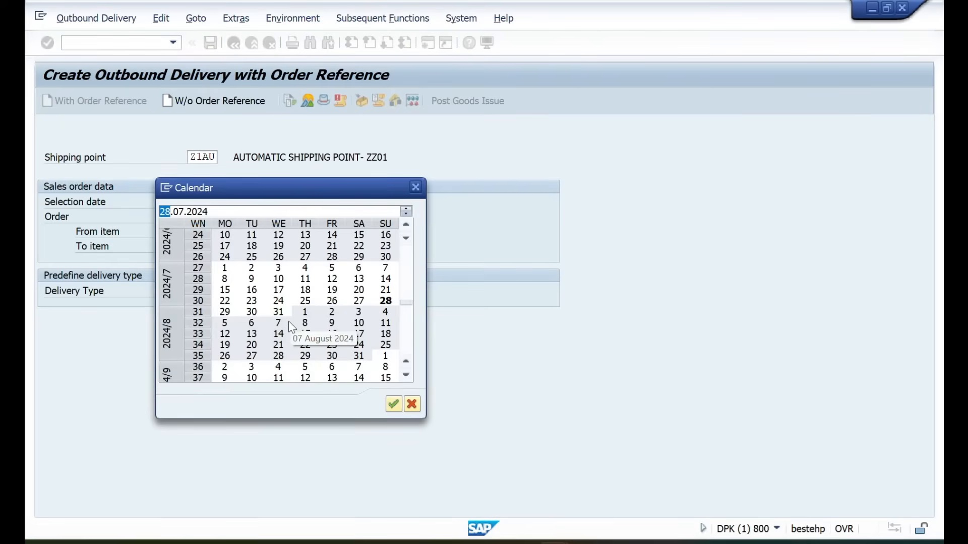
{"action": "left_click", "coordinate": [276, 323]}
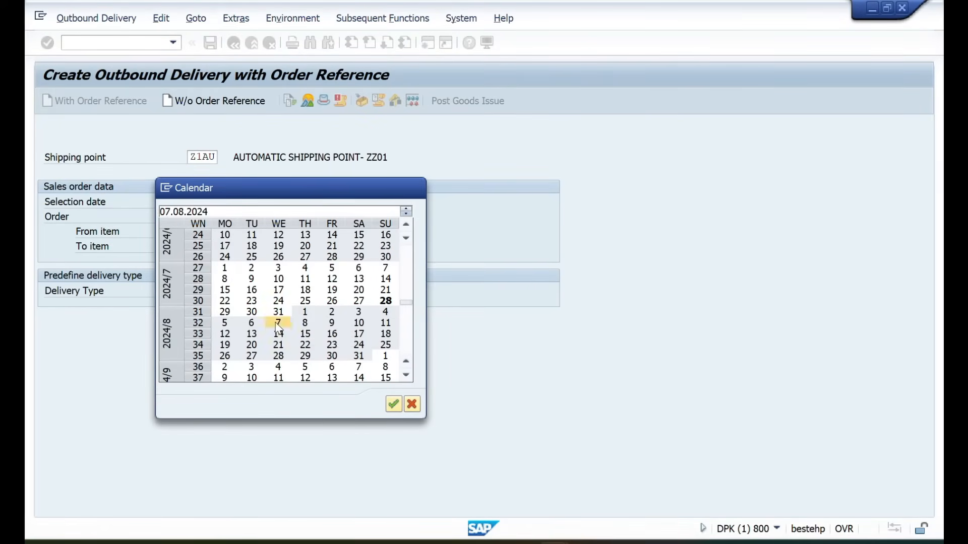
{"action": "left_click", "coordinate": [277, 324]}
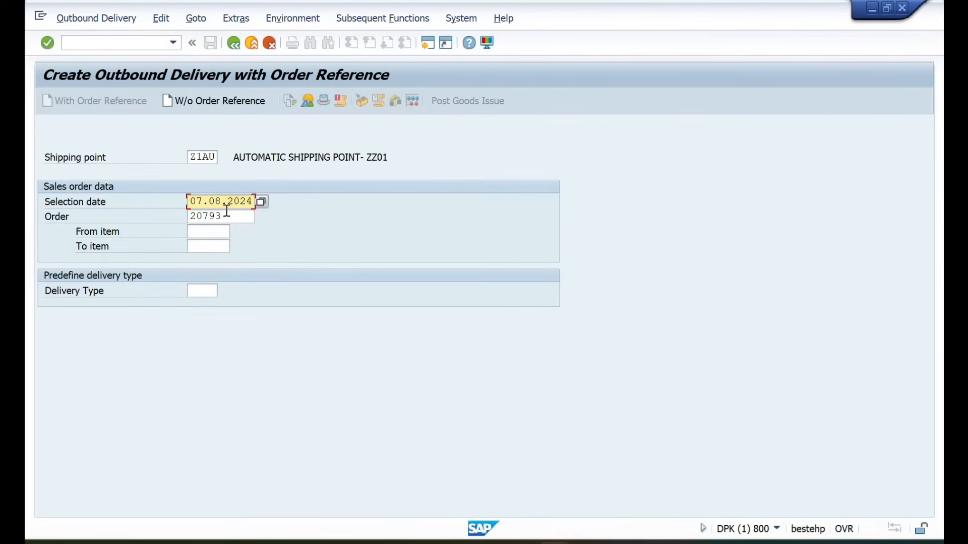
{"action": "key", "text": "Return"}
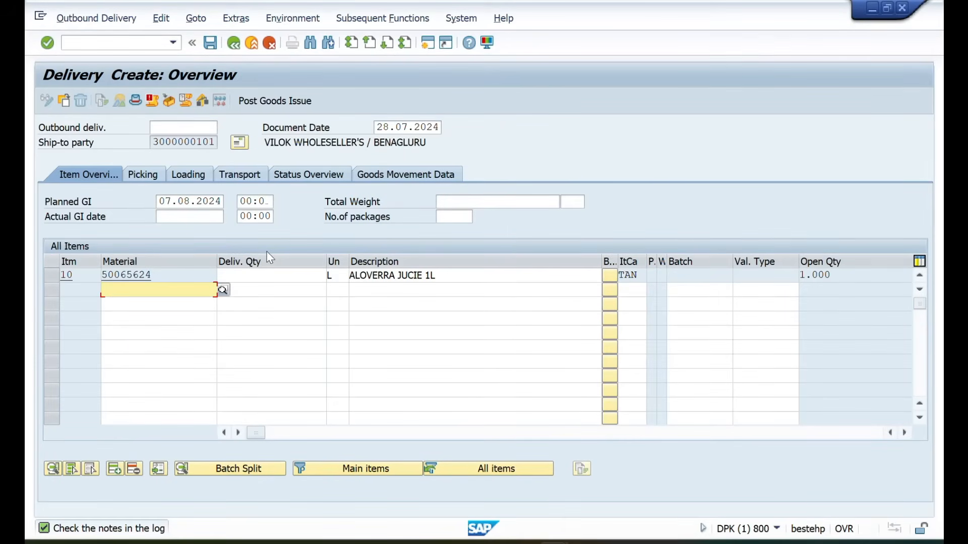
- Switch to Excel and add a new worksheet after Sheet7 in Book1
{"action": "key", "text": "alt+Tab"}
{"action": "key", "text": "alt+Tab"}
{"action": "key", "text": "alt+shift+Tab"}
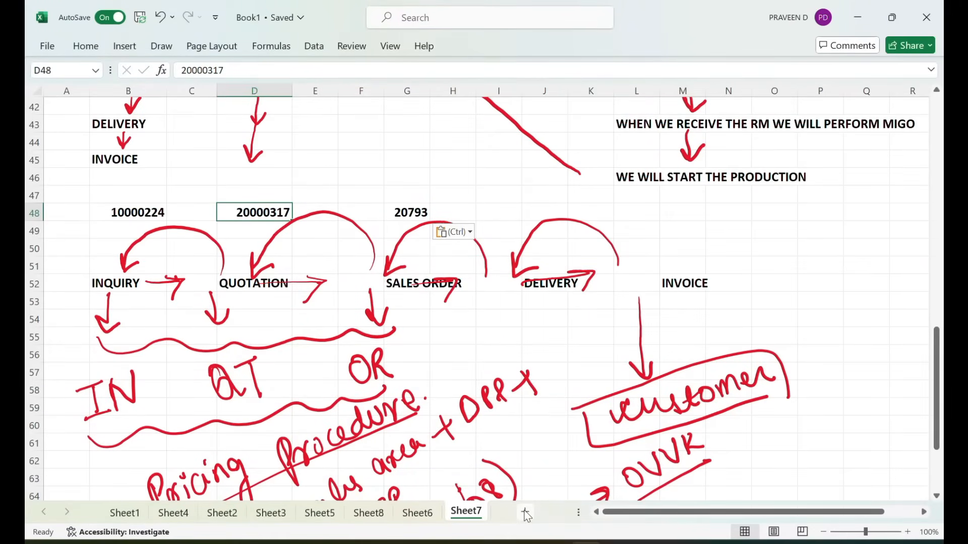
{"action": "left_click", "coordinate": [525, 512]}
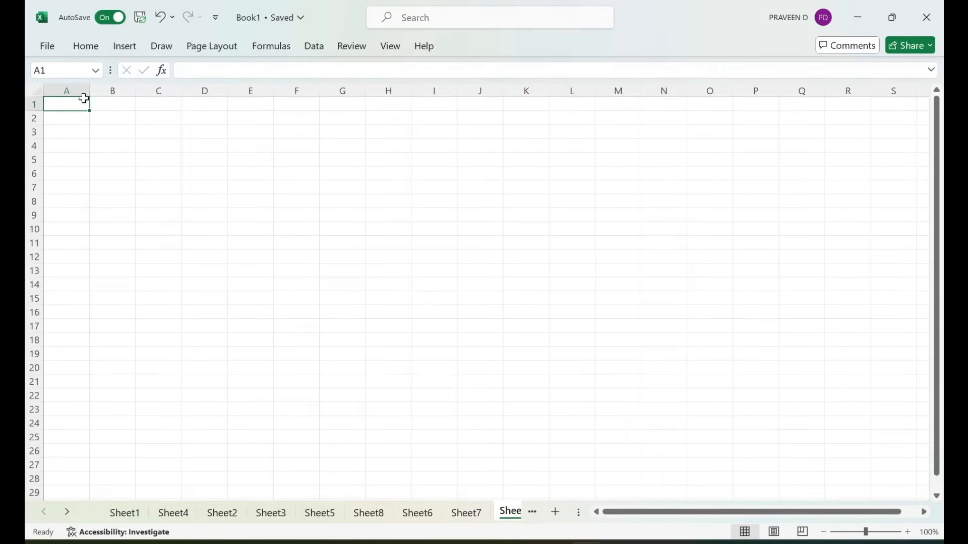
- Set the font size of all cells in the new worksheet to 16
{"action": "left_click", "coordinate": [36, 92]}
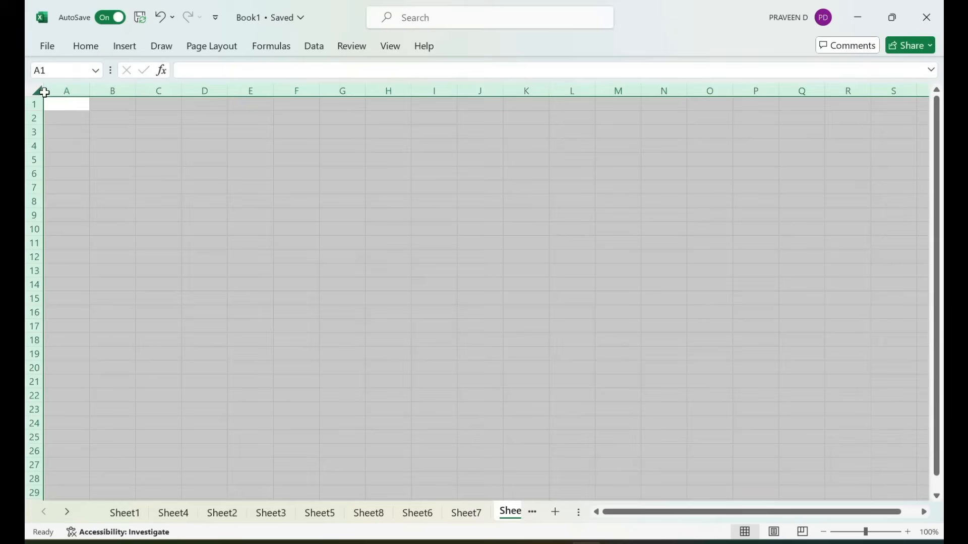
{"action": "left_click", "coordinate": [89, 50]}
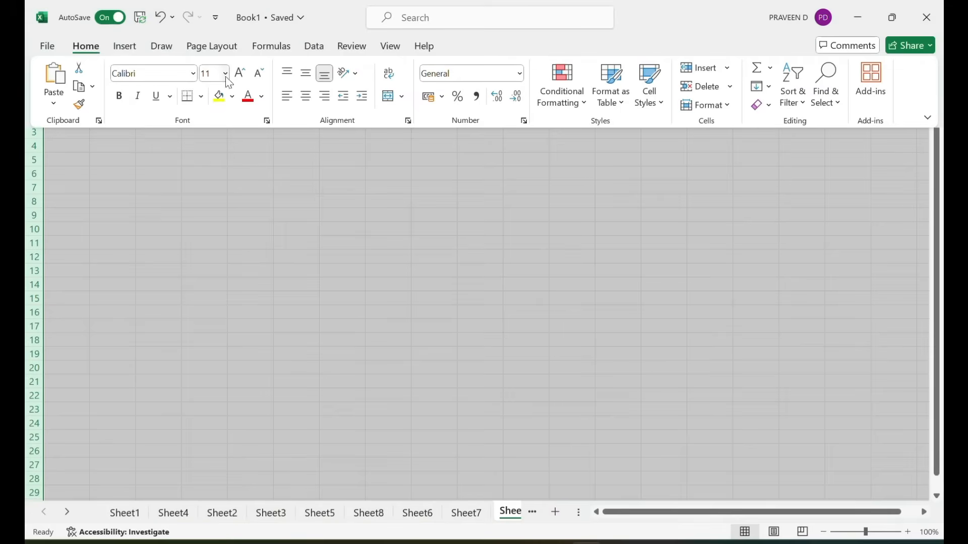
{"action": "left_click", "coordinate": [243, 77]}
{"action": "left_click", "coordinate": [243, 78]}
{"action": "left_click", "coordinate": [243, 78]}
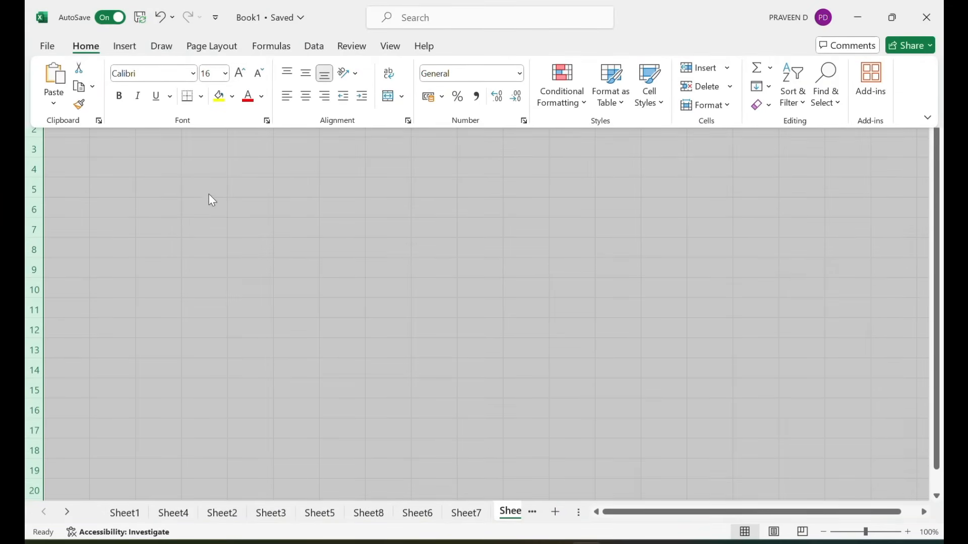
{"action": "left_click", "coordinate": [171, 181]}
{"action": "left_click", "coordinate": [149, 152]}
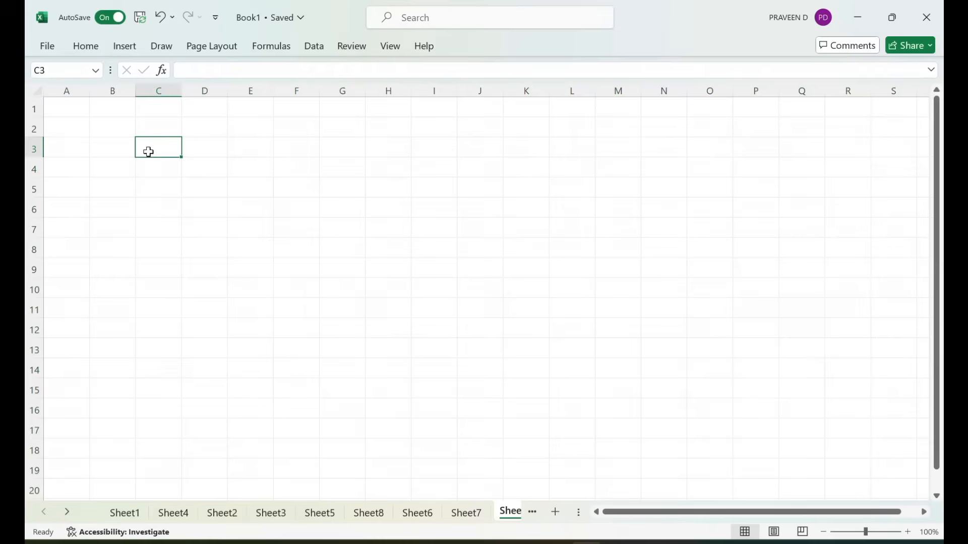
{"action": "type", "text": "WE HAVE"}
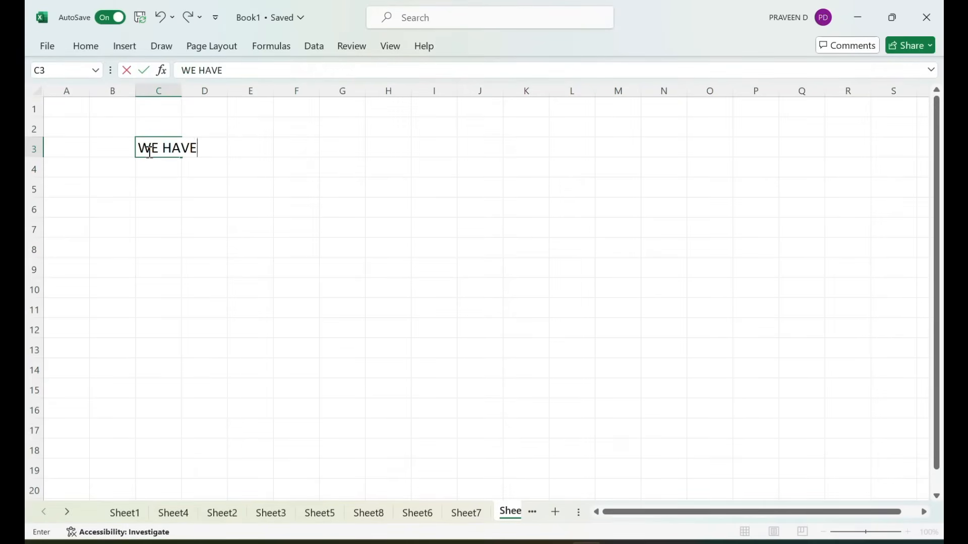
{"action": "type", "text": " 3 ACTIV"}
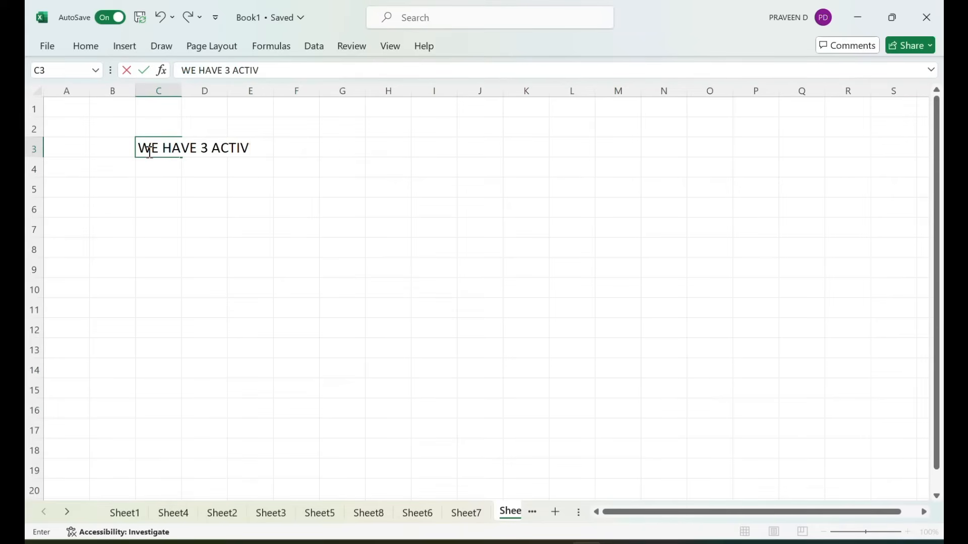
{"action": "type", "text": "ITIES WH"}
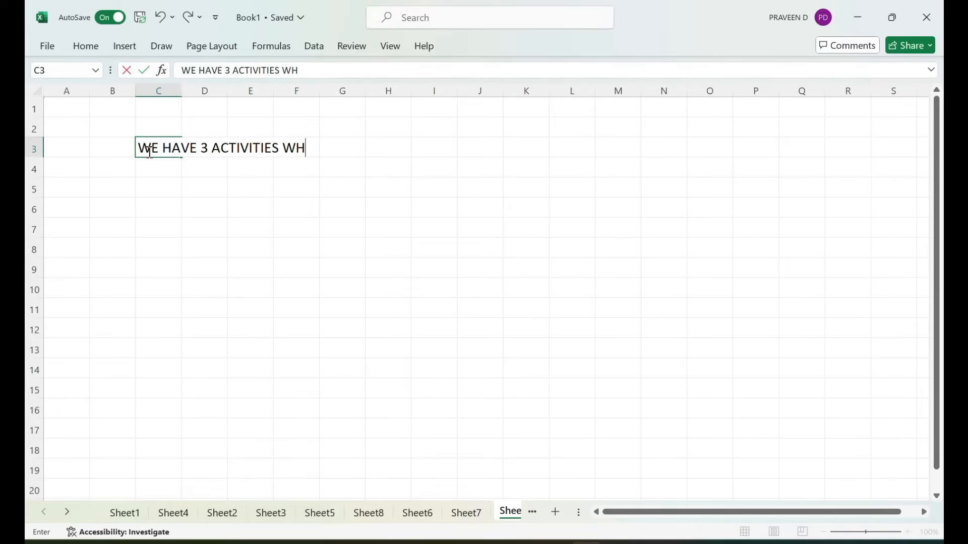
{"action": "type", "text": "ILE PERFORMIN"}
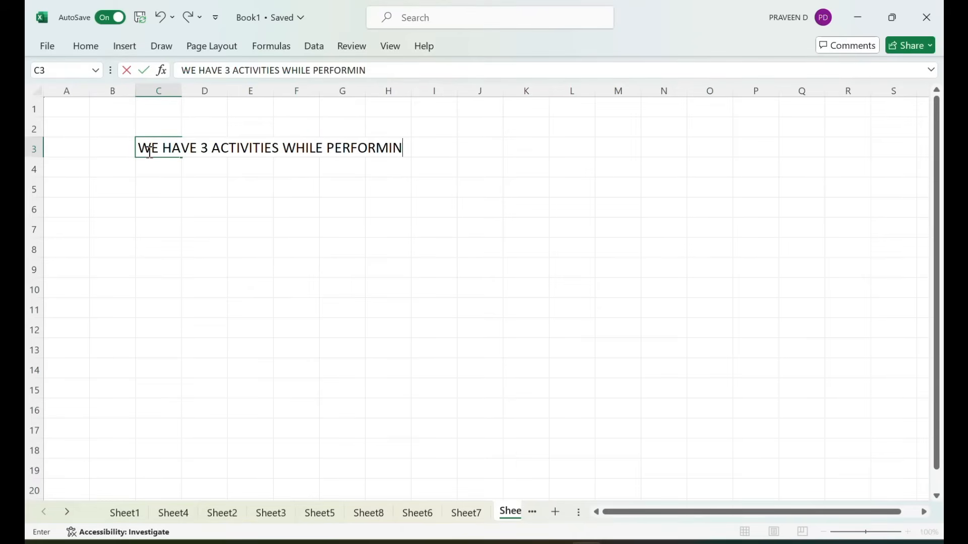
{"action": "type", "text": "G DELIVERY"}
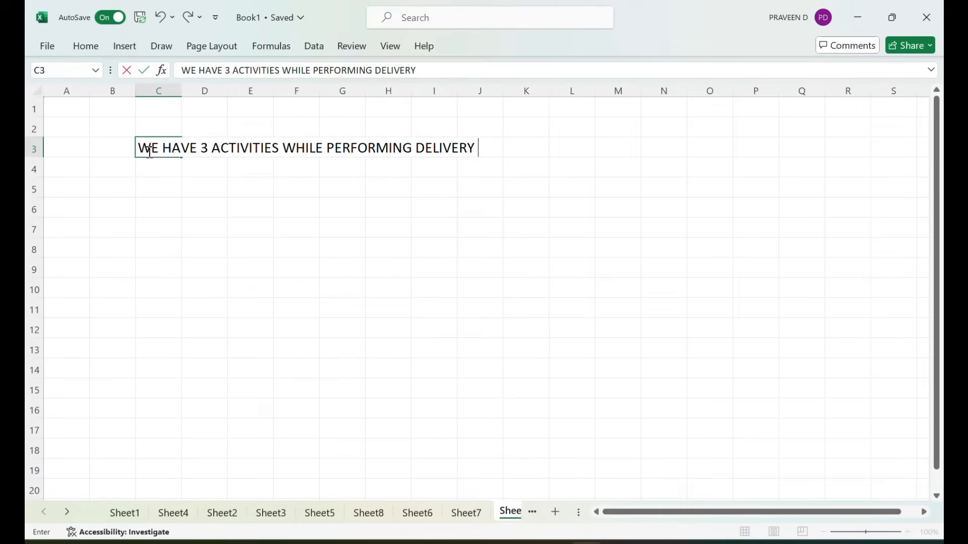
{"action": "key", "text": "Return"}
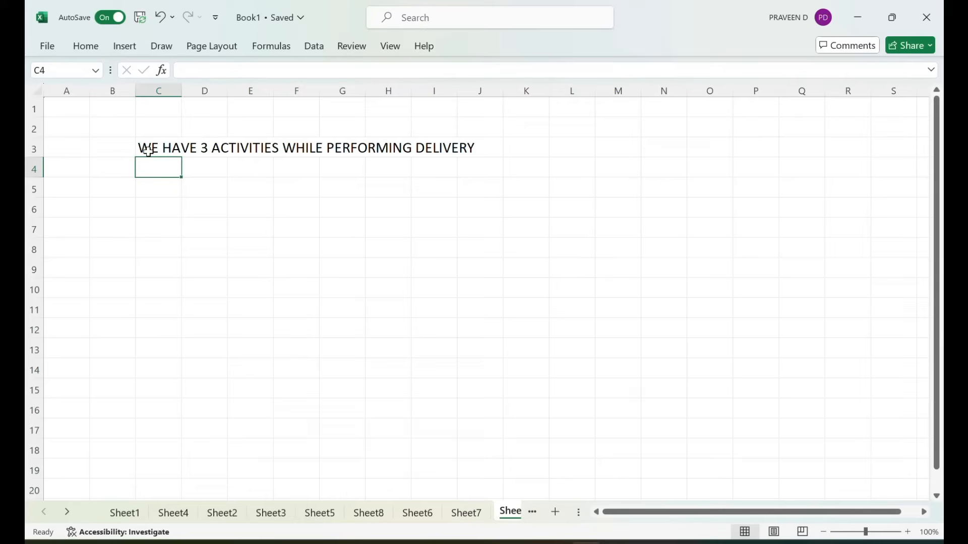
{"action": "left_click_drag", "start_coordinate": [147, 151], "coordinate": [468, 159]}
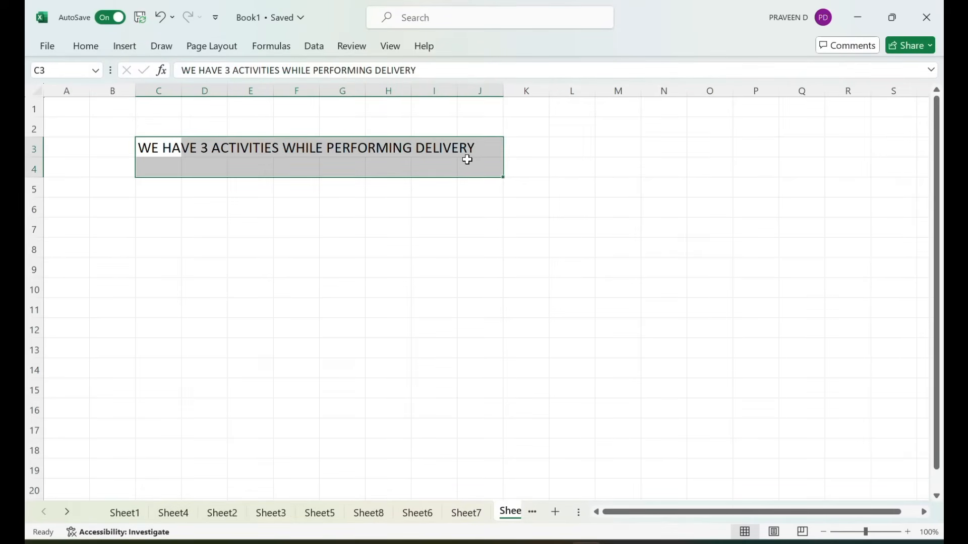
{"action": "key", "text": "BackSpace"}
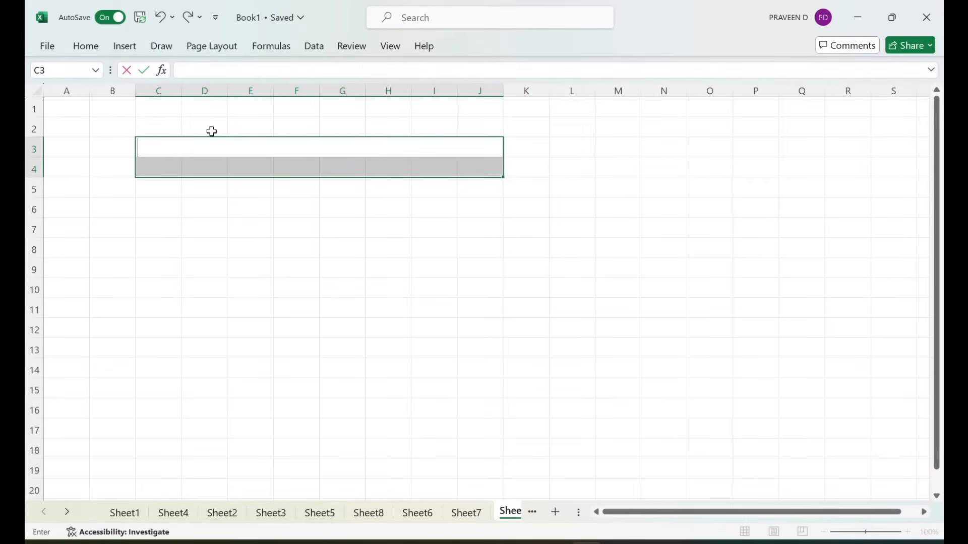
- Enter "WHEN EVER WE CREATE SALES ORDER, CERTAIN ACTIVITIES WILL HAPPEN IN THE BACKEND" in cell C2
{"action": "left_click", "coordinate": [154, 125]}
{"action": "type", "text": "WHEN"}
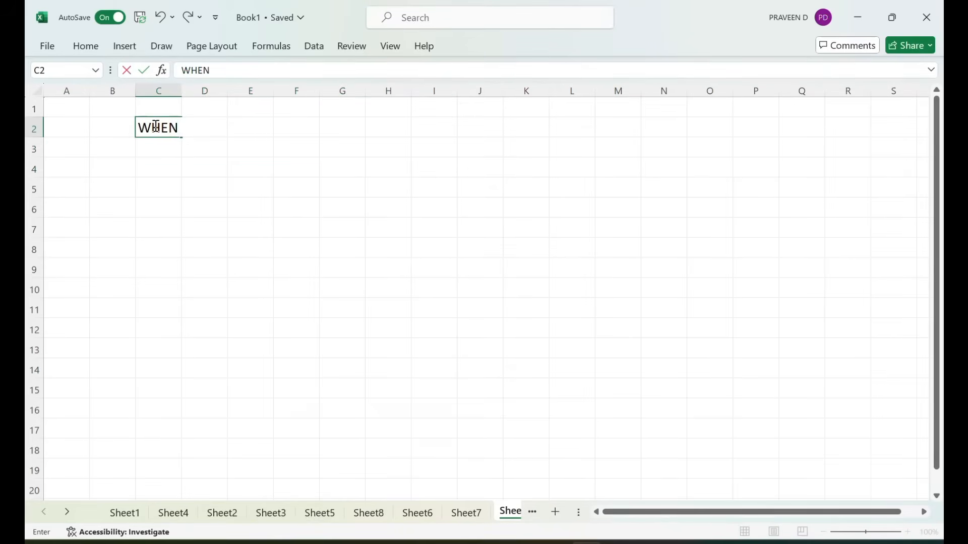
{"action": "type", "text": " EVER WE"}
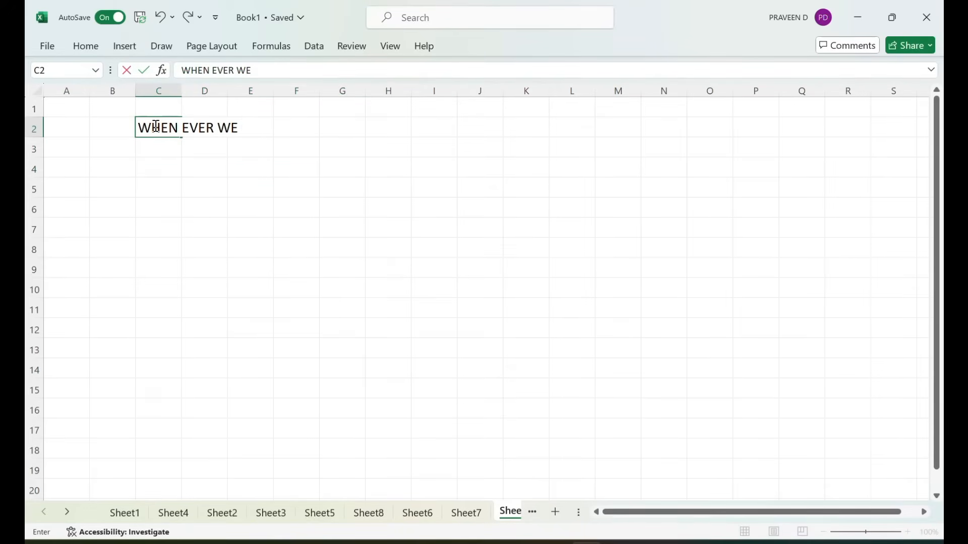
{"action": "type", "text": " CRAE"}
{"action": "key", "text": "BackSpace"}
{"action": "key", "text": "BackSpace"}
{"action": "type", "text": "EATE SALES ORDER, CERTAIN ACTIVITIES WILL HA"}
{"action": "key", "text": "BackSpace"}
{"action": "type", "text": "HAPPEN IN THE BACKEND"}
- Enter the list number 1 in cell B4 and centre the contents of column B horizontally
{"action": "left_click", "coordinate": [110, 164]}
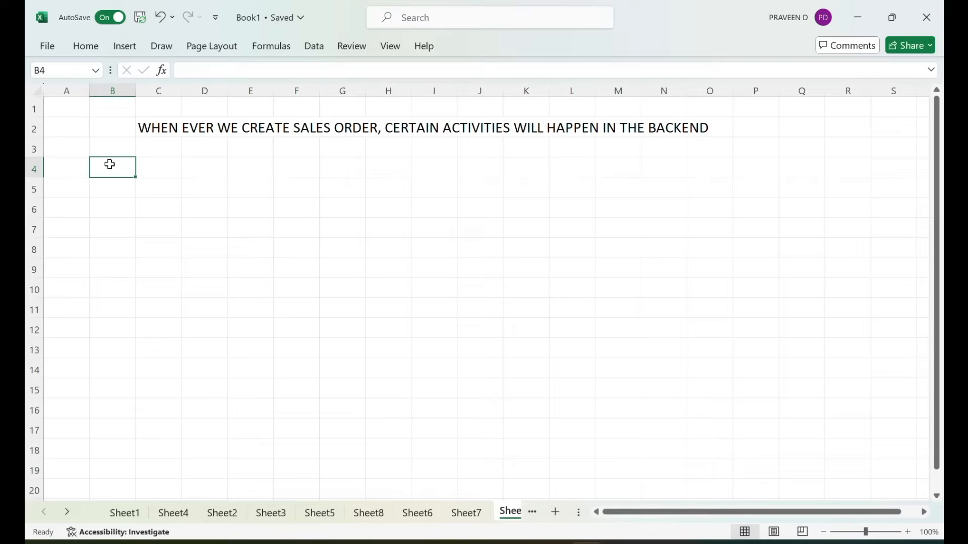
{"action": "type", "text": "1"}
{"action": "key", "text": "Tab"}
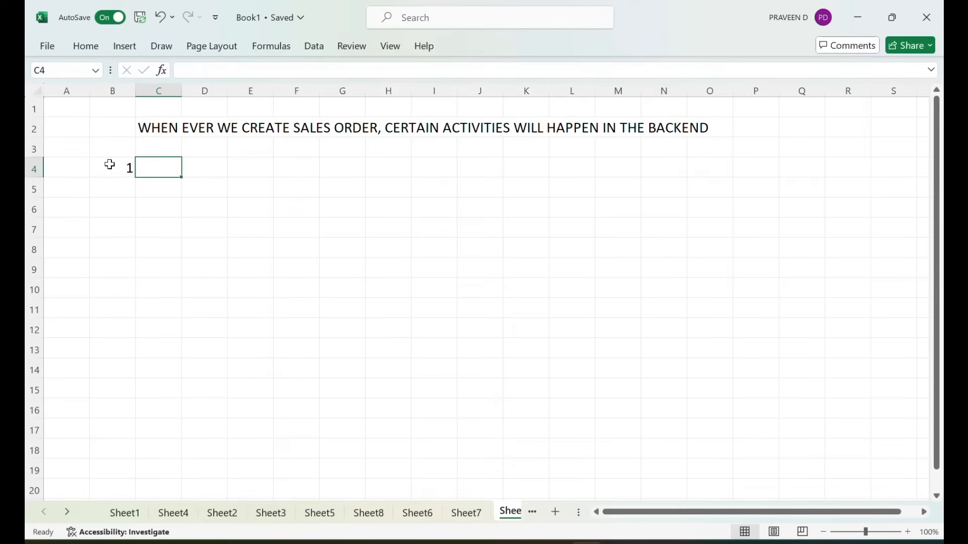
{"action": "left_click", "coordinate": [113, 91]}
{"action": "left_click", "coordinate": [87, 45]}
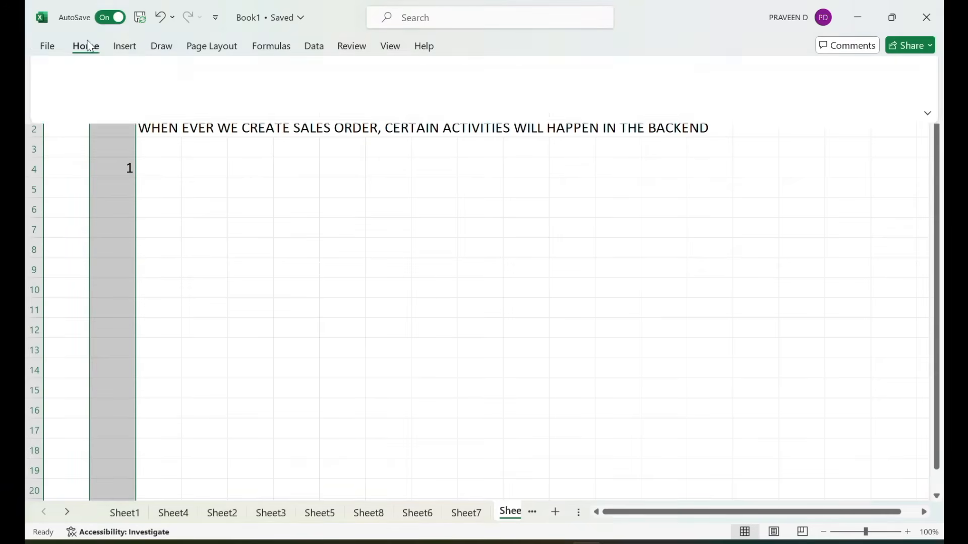
{"action": "left_click", "coordinate": [305, 96]}
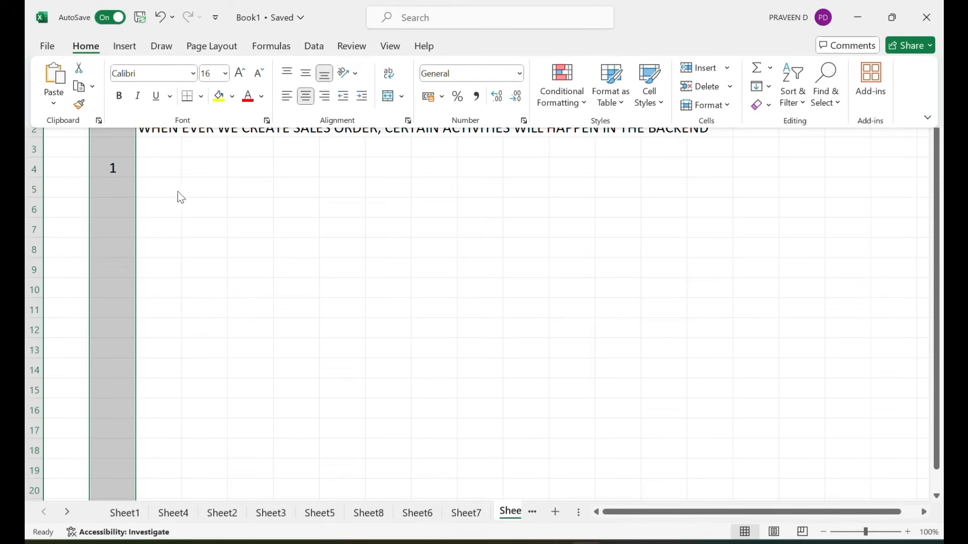
{"action": "left_click", "coordinate": [170, 164]}
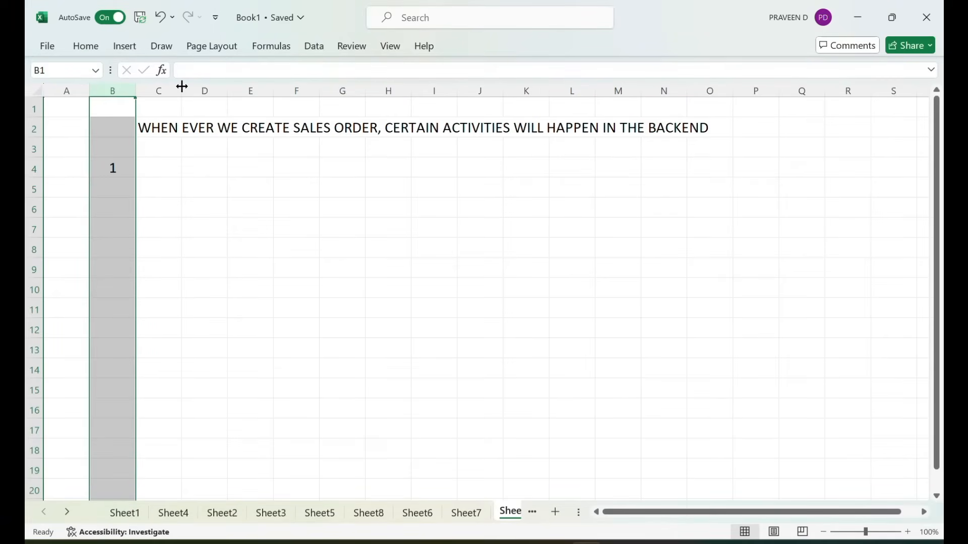
- Widen column C to about four times its width and enter "PDP" in cell C4 as the first activity
{"action": "left_click_drag", "start_coordinate": [182, 87], "coordinate": [330, 90]}
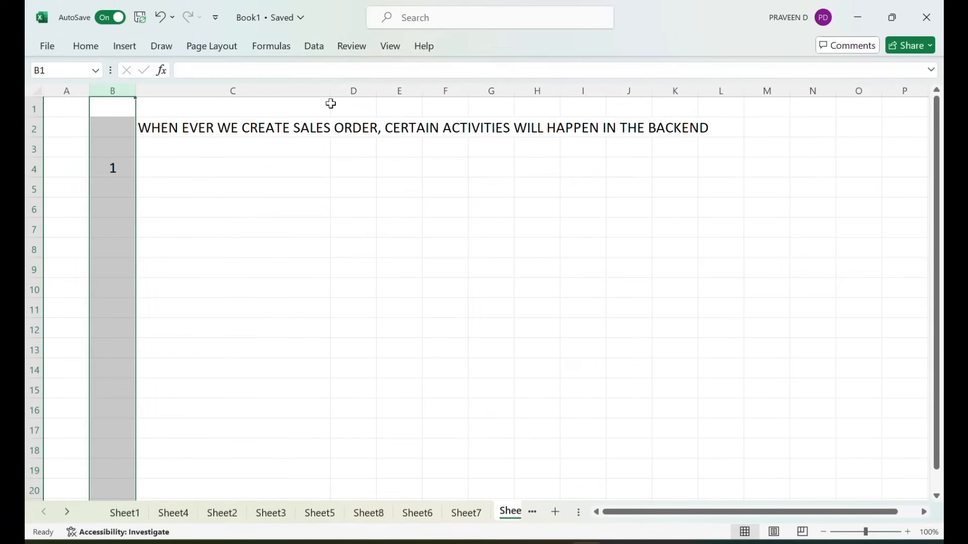
{"action": "left_click", "coordinate": [183, 176]}
{"action": "type", "text": "PDP"}
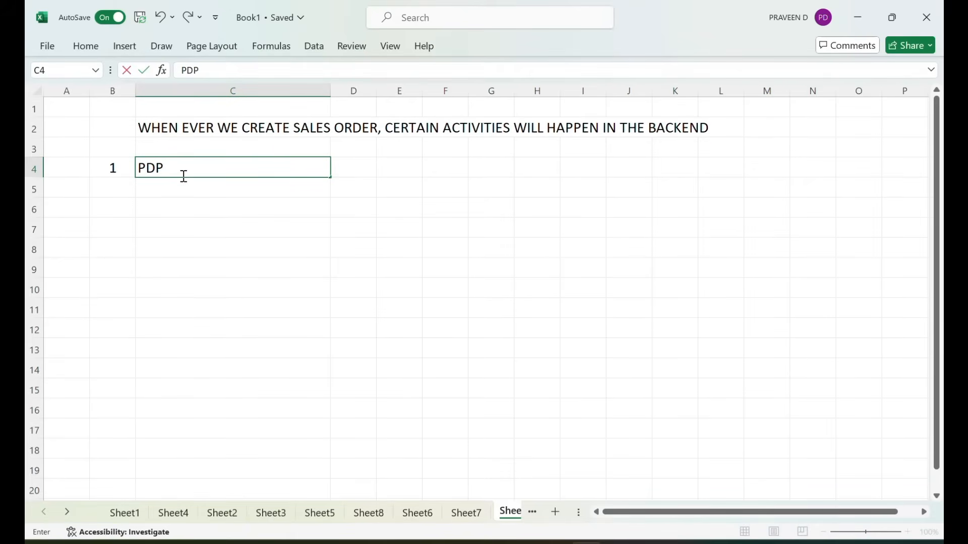
{"action": "key", "text": "Return"}
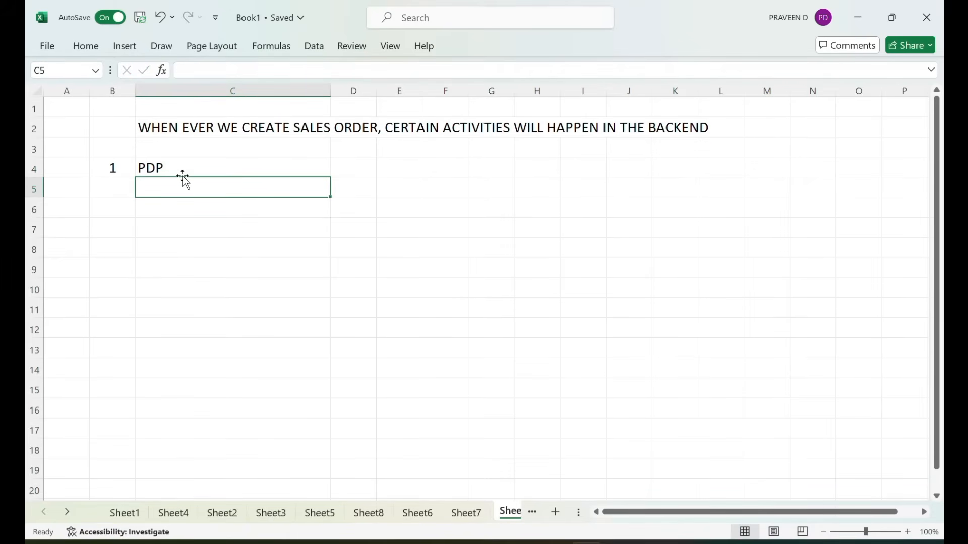
- Add list number 2 in cell B5 with the activity "LISTING AND EXCLUSION" in cell C5
{"action": "key", "text": "Left"}
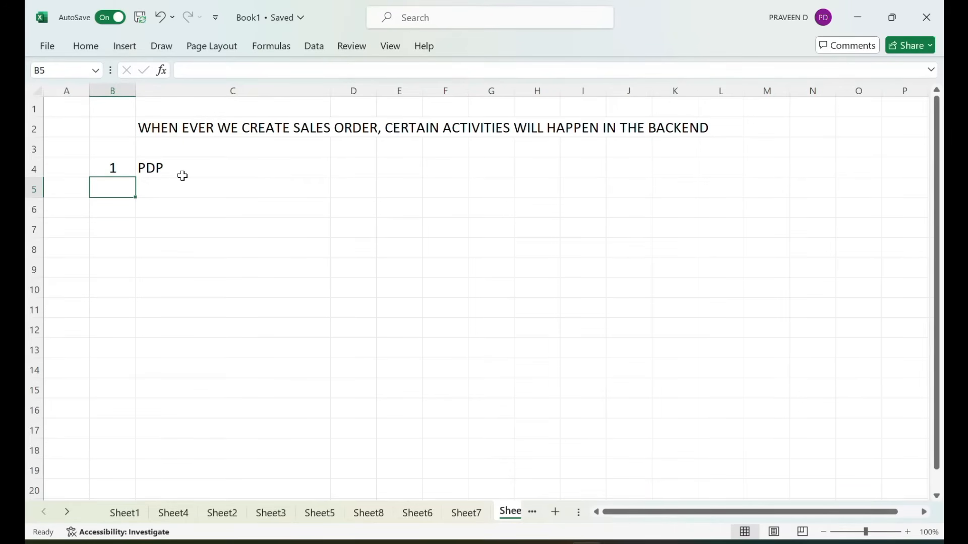
{"action": "type", "text": "2"}
{"action": "key", "text": "Tab"}
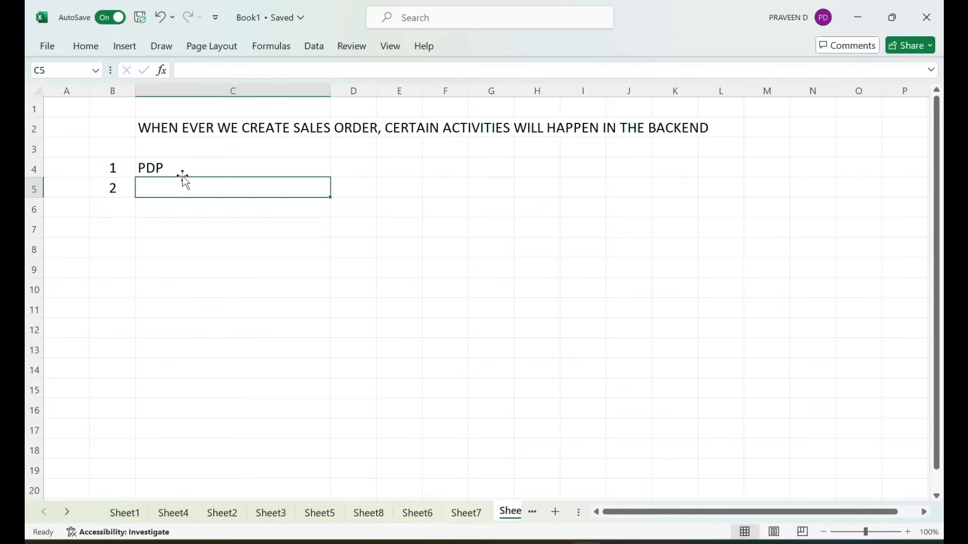
{"action": "type", "text": "LISTING"}
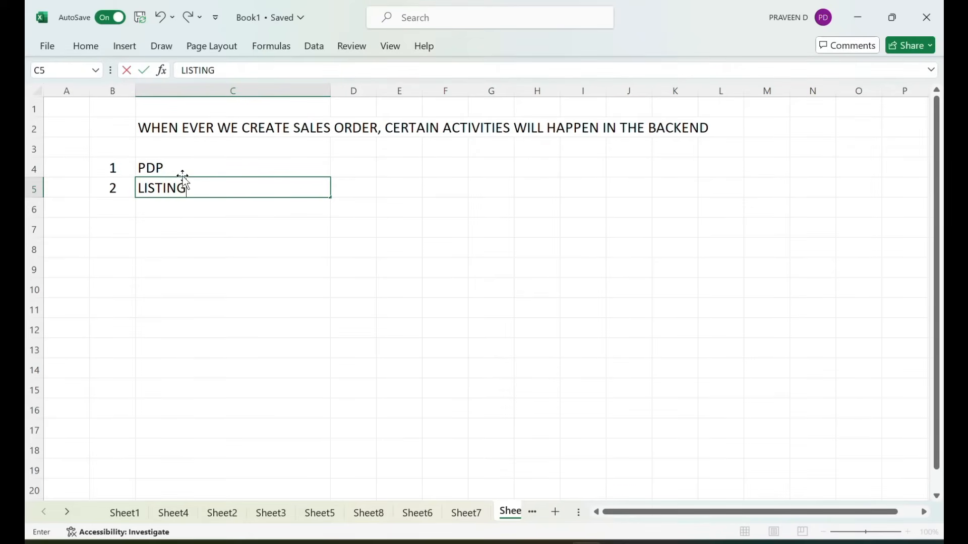
{"action": "type", "text": " AND EXCLUSIO"}
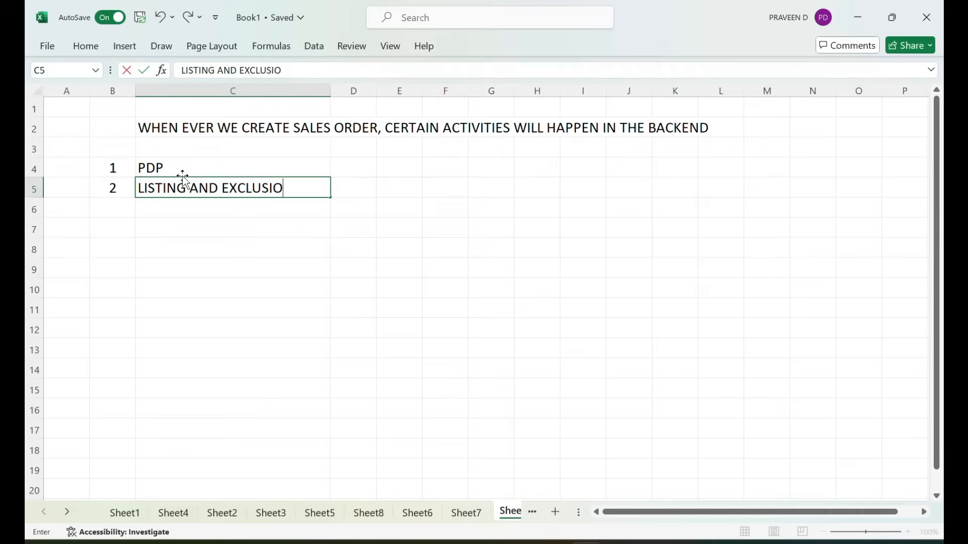
{"action": "type", "text": "N"}
{"action": "key", "text": "Return"}
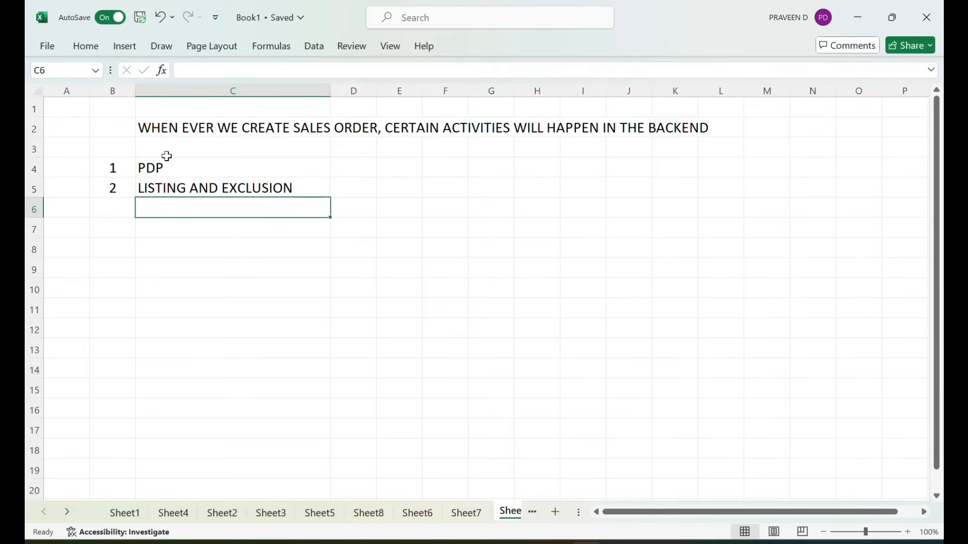
- Add list number 3 in cell B6 with the activity "MATERIAL DETERMINATION" in cell C6
{"action": "left_click", "coordinate": [166, 161]}
{"action": "left_click", "coordinate": [123, 206]}
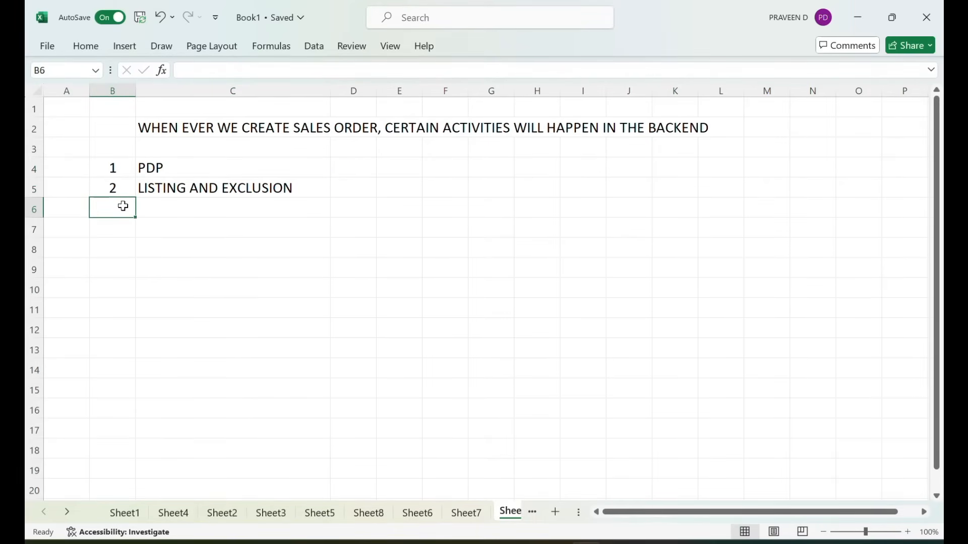
{"action": "type", "text": "3"}
{"action": "key", "text": "Tab"}
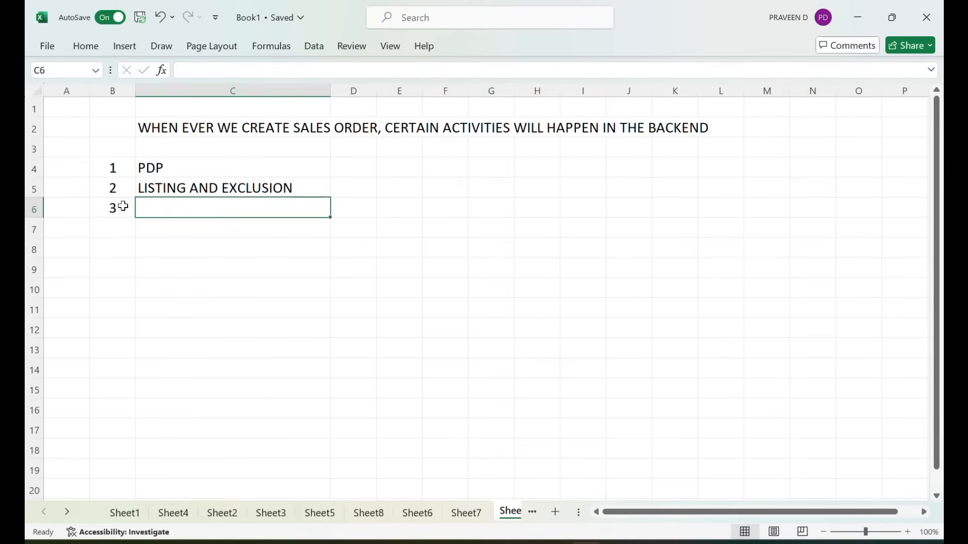
{"action": "type", "text": "MATERI"}
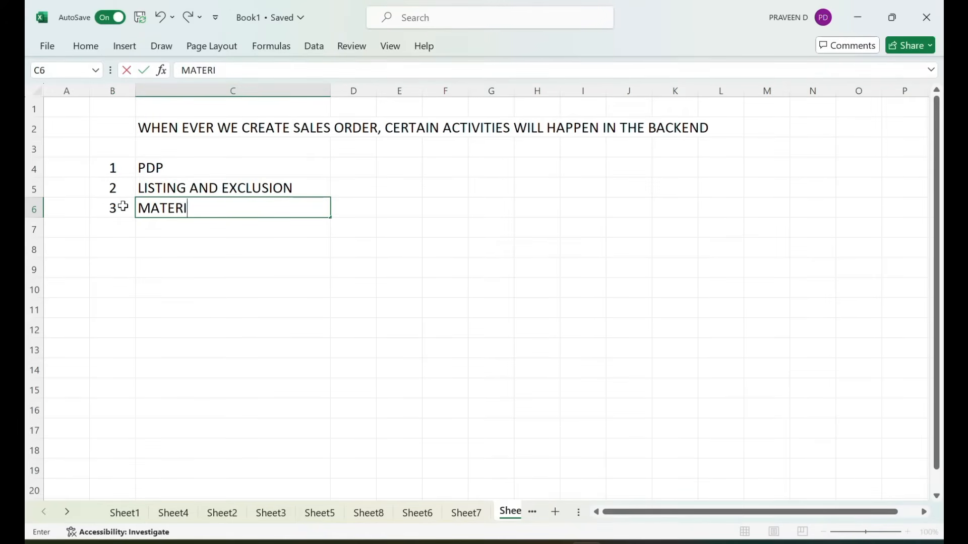
{"action": "type", "text": "AL DETERMINATION"}
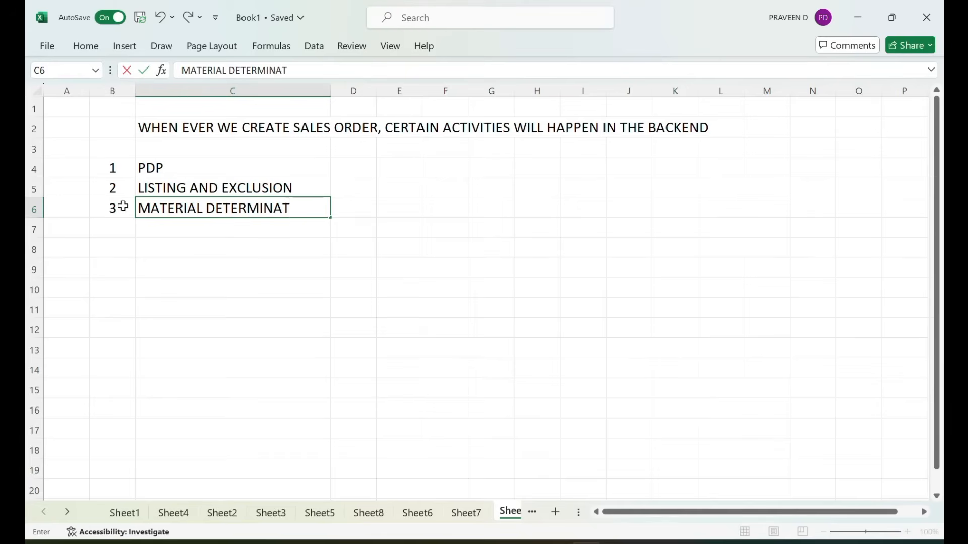
{"action": "key", "text": "Return"}
- Enter the list number 4 in cell B7 for the fourth backend activity
{"action": "key", "text": "Left"}
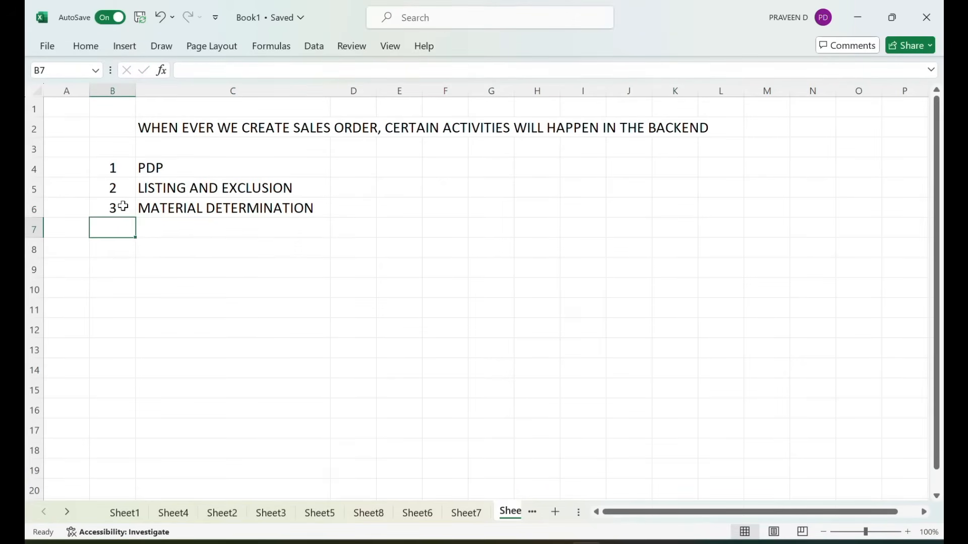
{"action": "type", "text": "4"}
{"action": "key", "text": "Tab"}
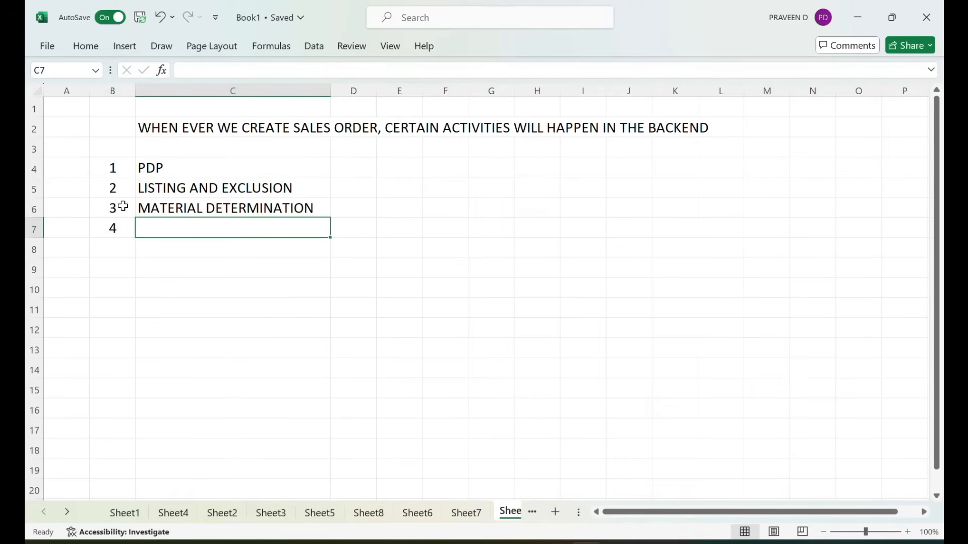
- Enter FREE GOODS as activity 4 in C7, and add activity 5, DELIVERY SCHEDULING, in row 8
{"action": "type", "text": "FREE GOODS"}
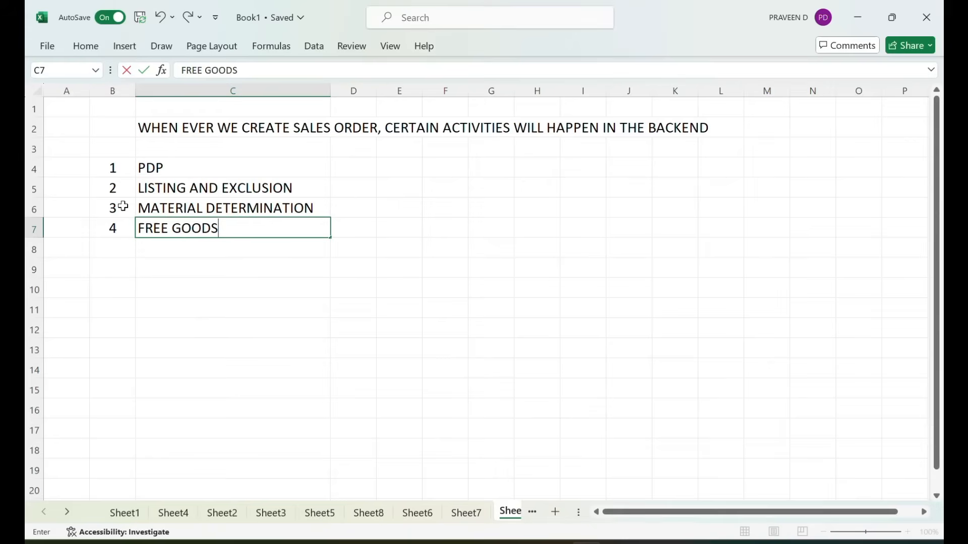
{"action": "key", "text": "Return"}
{"action": "key", "text": "Left"}
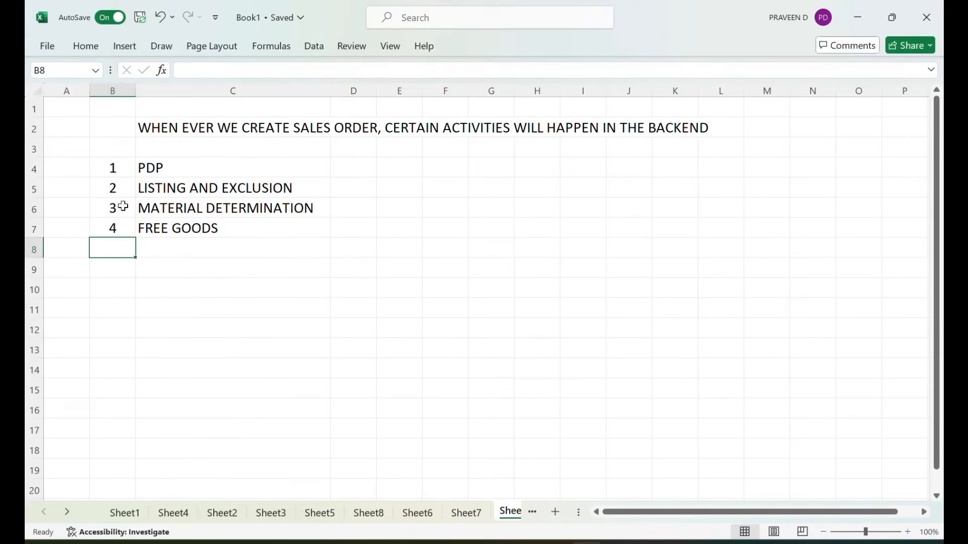
{"action": "type", "text": "5"}
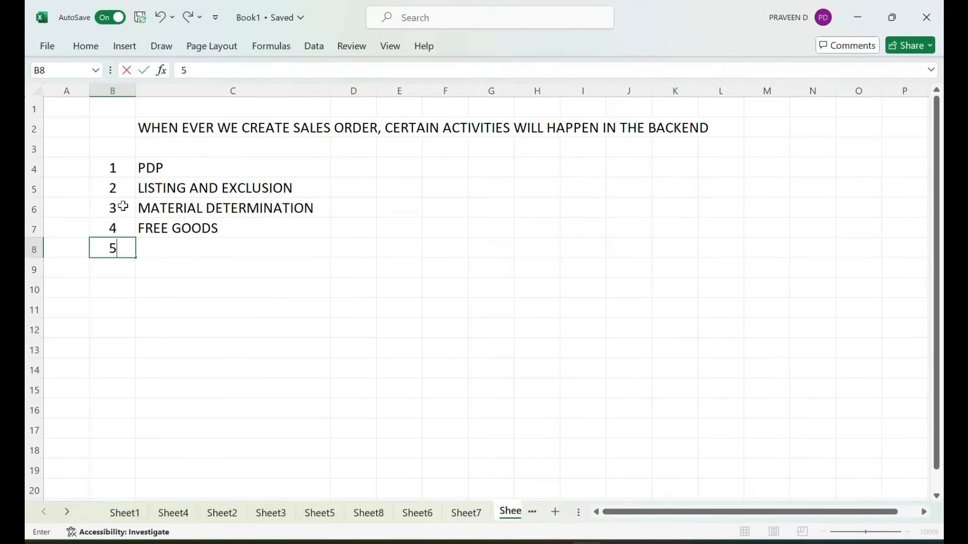
{"action": "key", "text": "Tab"}
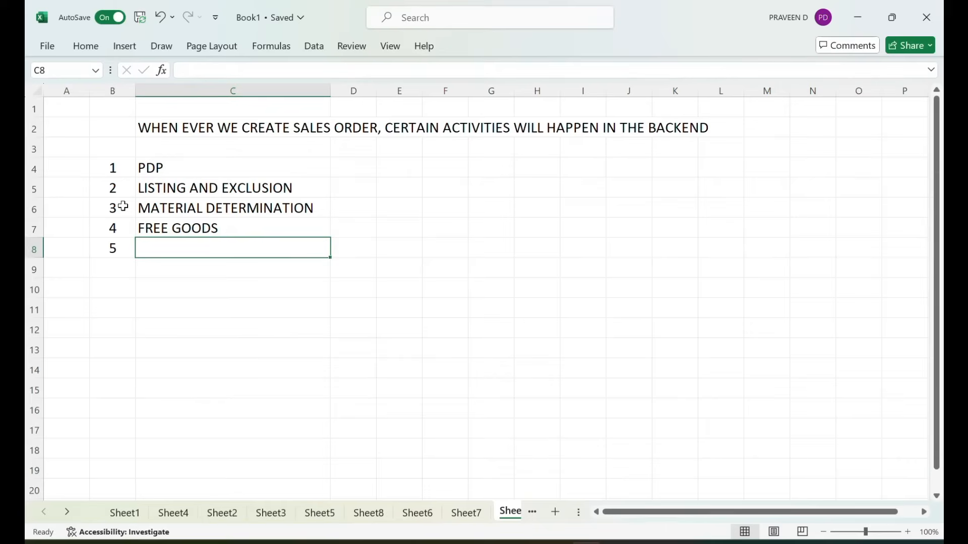
{"action": "type", "text": "DELIVERY SCHEDULING"}
- Switch to SAP, start the Change Sales Order transaction and open the proposed standard order's overview
{"action": "key", "text": "alt+Tab"}
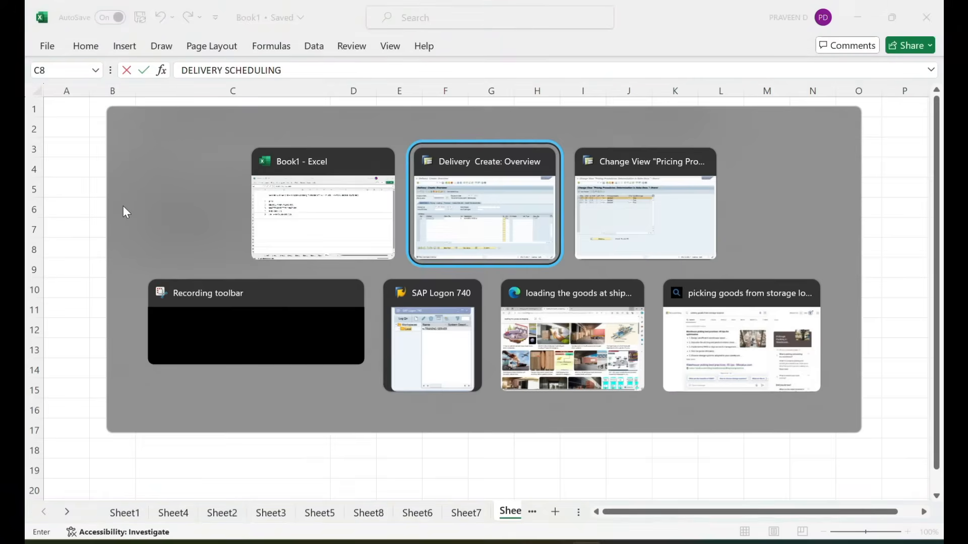
{"action": "left_click", "coordinate": [88, 43]}
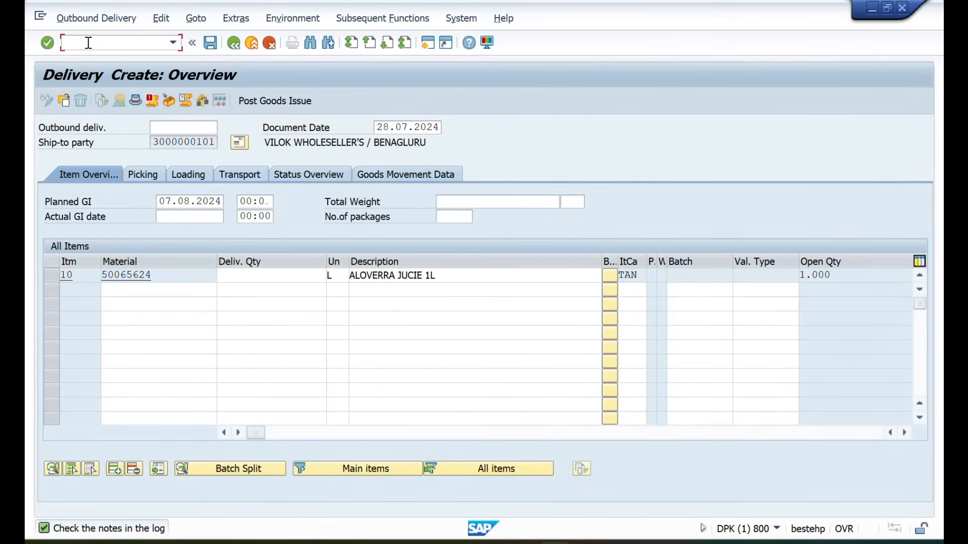
{"action": "type", "text": "/NVA01"}
{"action": "key", "text": "Return"}
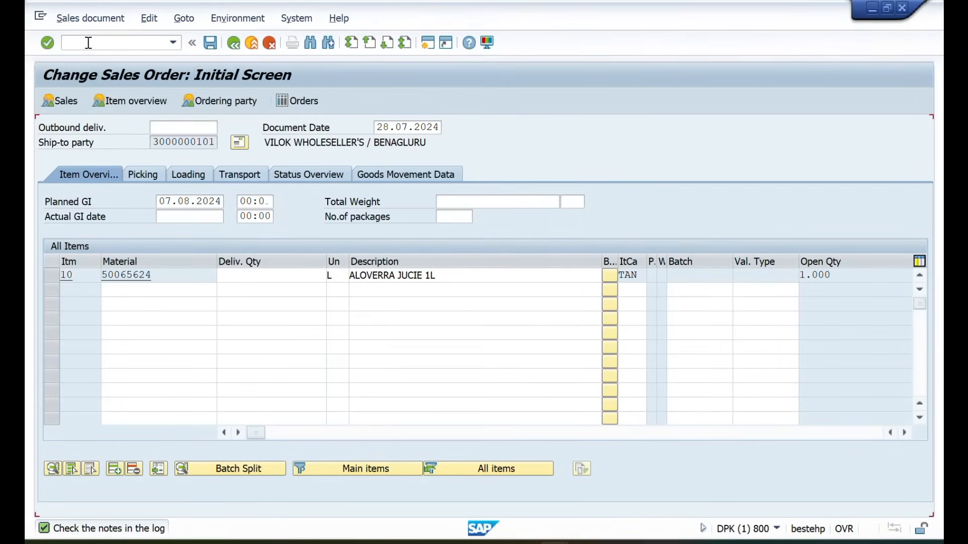
{"action": "key", "text": "Return"}
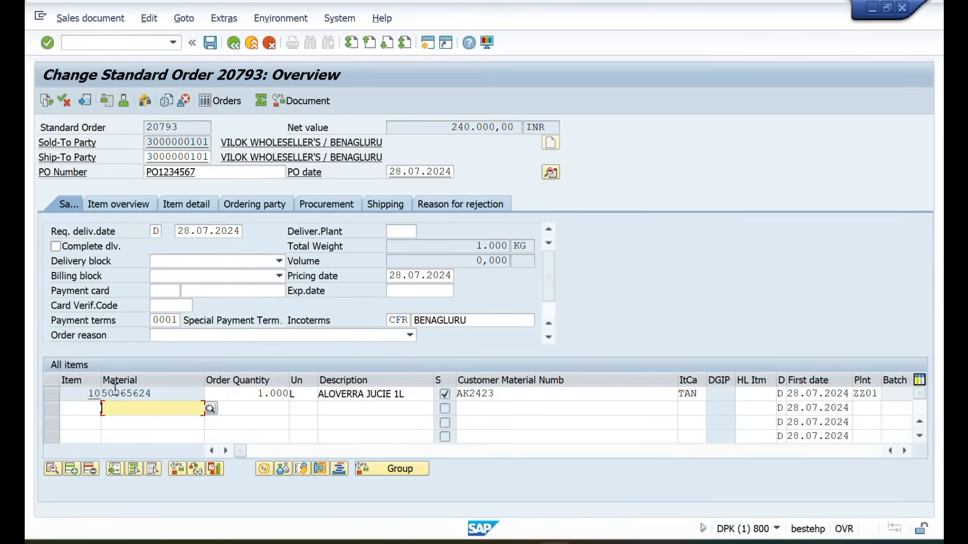
- Open the data of order item 10 and examine its partners and schedule lines
{"action": "double_click", "coordinate": [90, 394]}
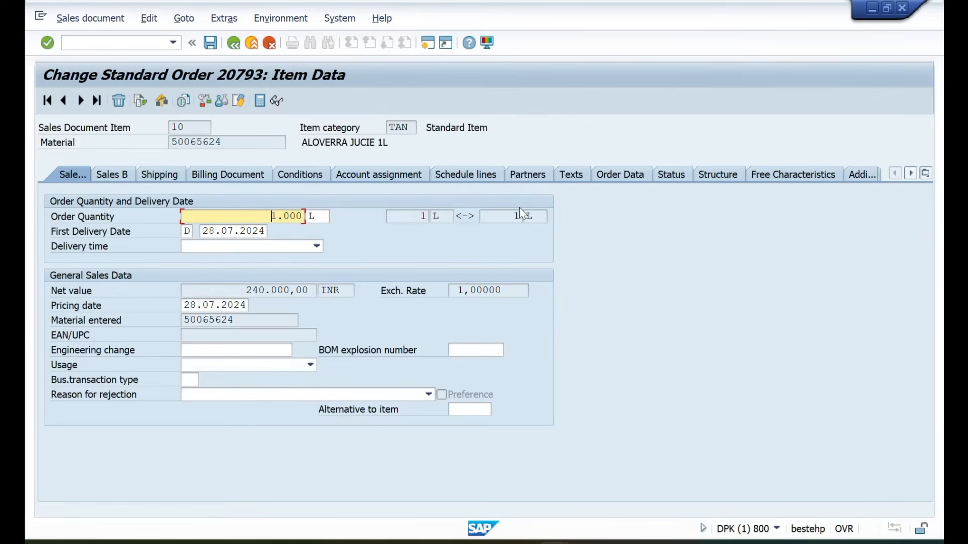
{"action": "left_click", "coordinate": [524, 171]}
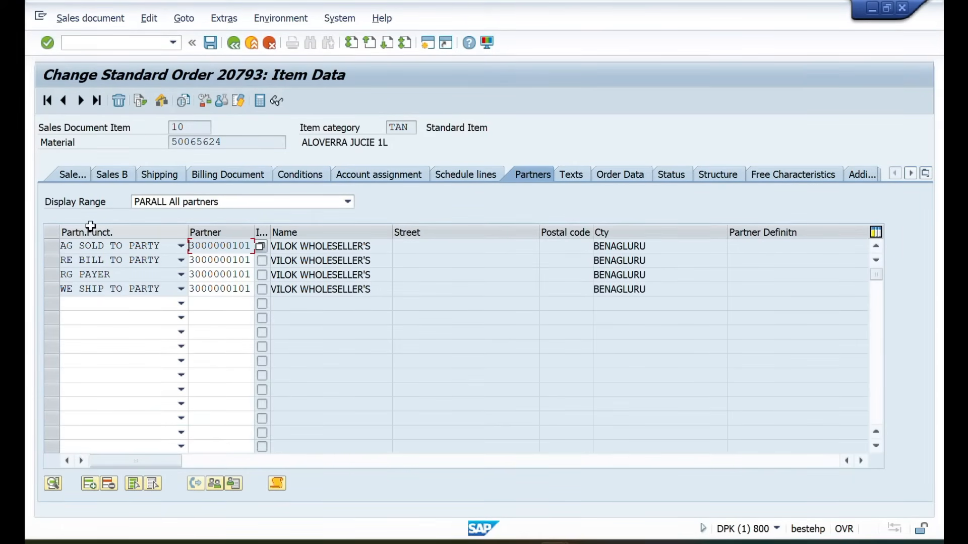
{"action": "left_click", "coordinate": [466, 175]}
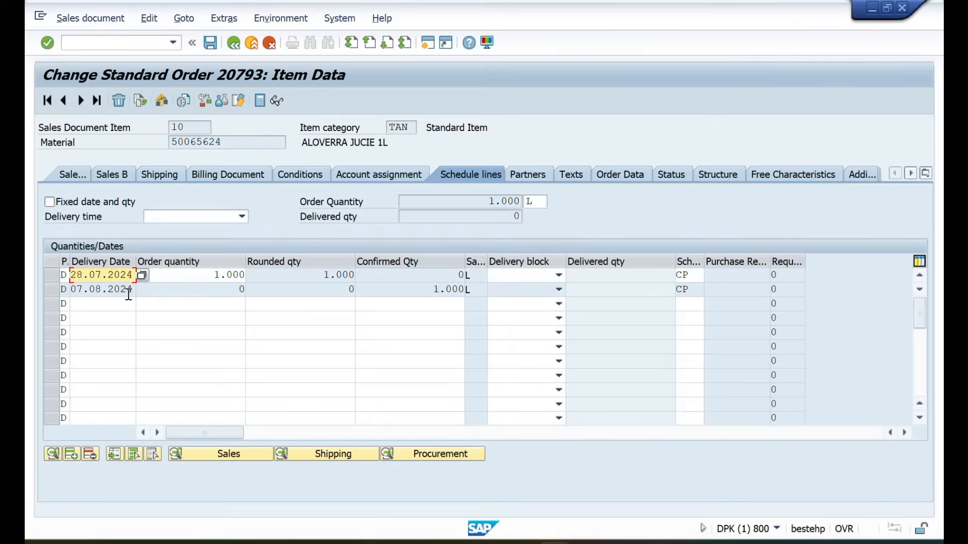
- Switch back to Excel and add activity 6, AVAILABILITY CHECK, in row 9 of the list
{"action": "key", "text": "alt+Tab"}
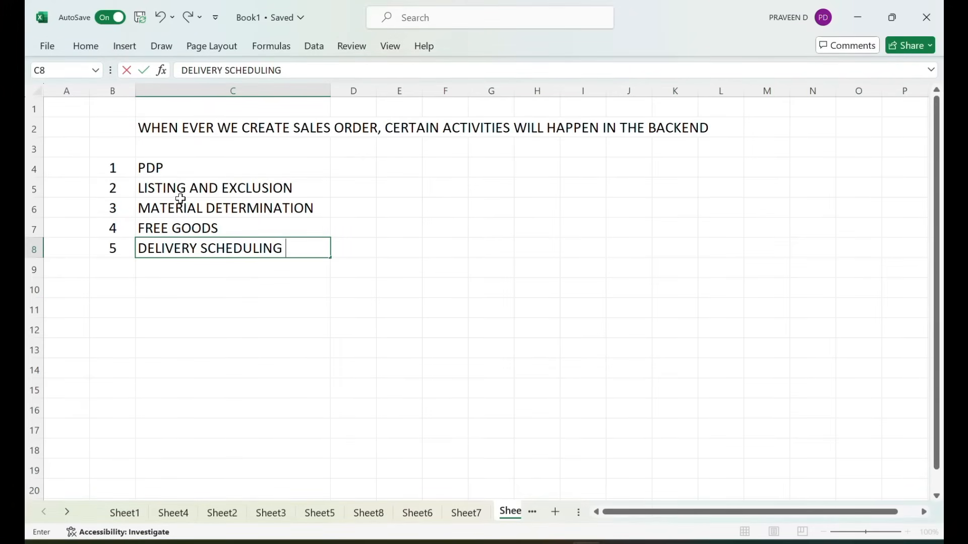
{"action": "left_click", "coordinate": [174, 227]}
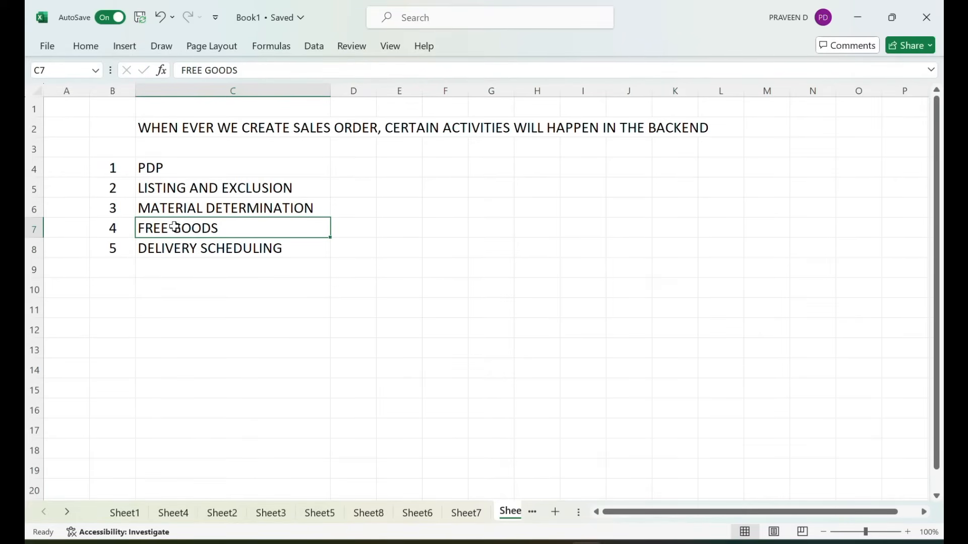
{"action": "left_click_drag", "start_coordinate": [153, 188], "coordinate": [155, 223]}
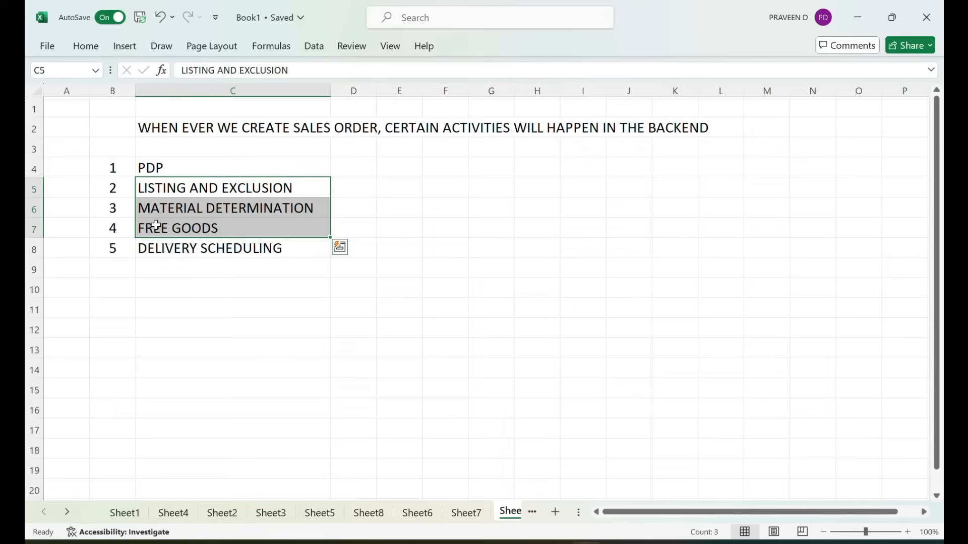
{"action": "left_click", "coordinate": [117, 267]}
{"action": "type", "text": "6"}
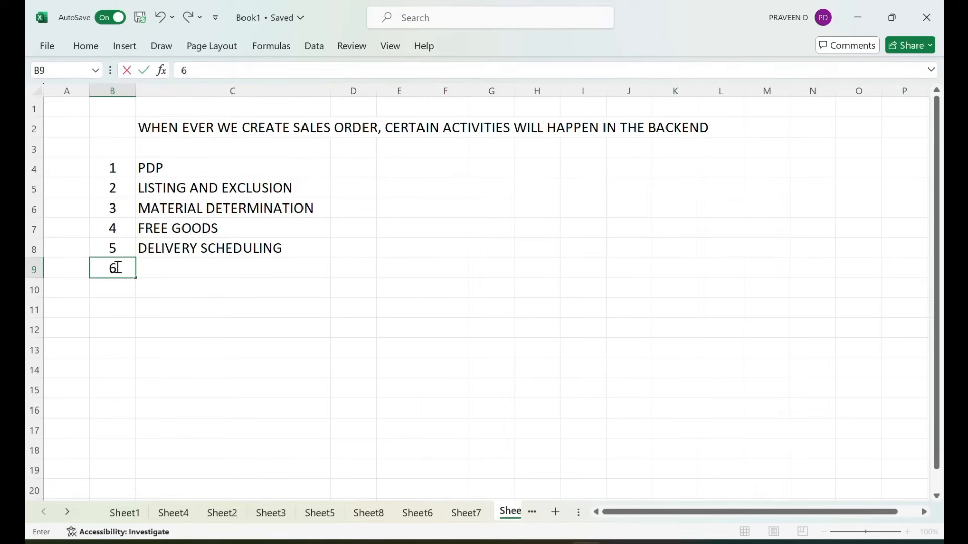
{"action": "key", "text": "Tab"}
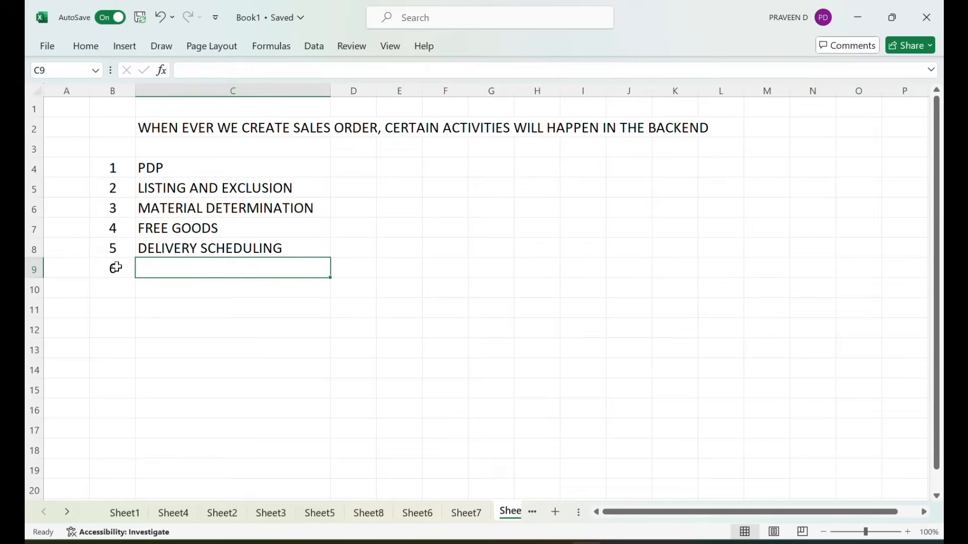
{"action": "type", "text": "AVAIL"}
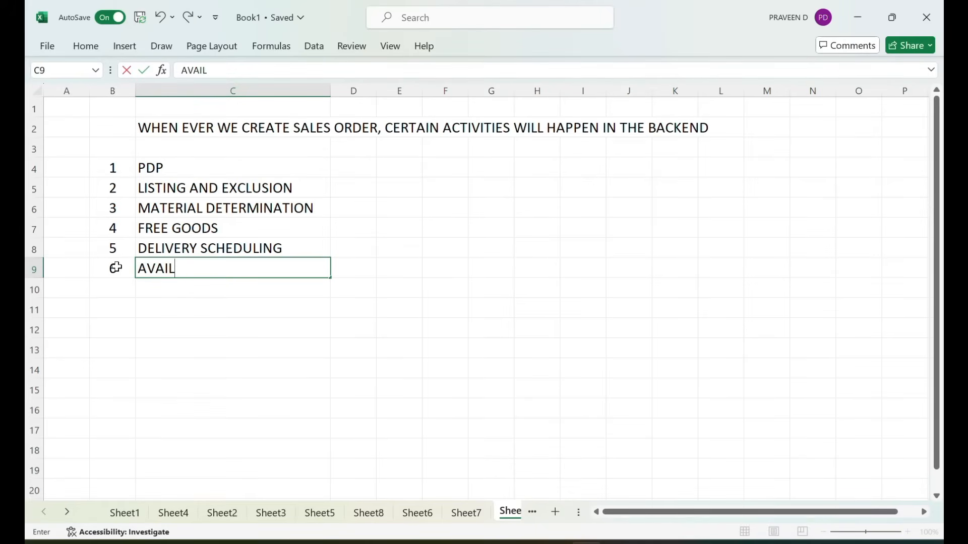
{"action": "type", "text": "ABILITY CHECK"}
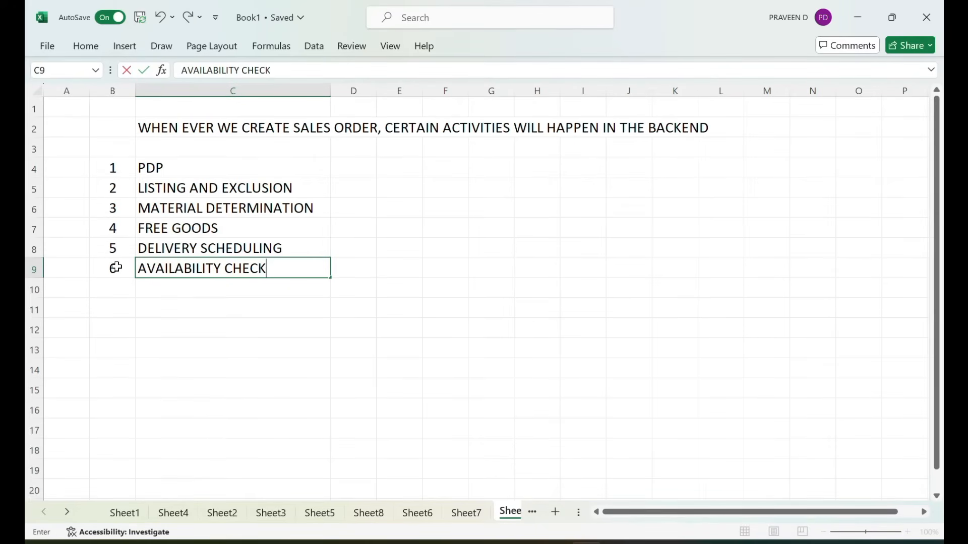
{"action": "key", "text": "Return"}
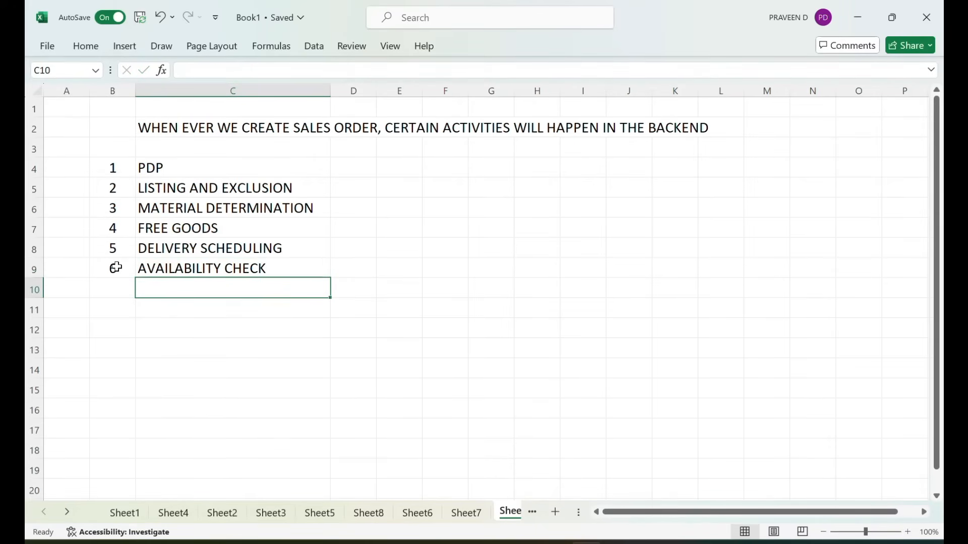
{"action": "key", "text": "Left"}
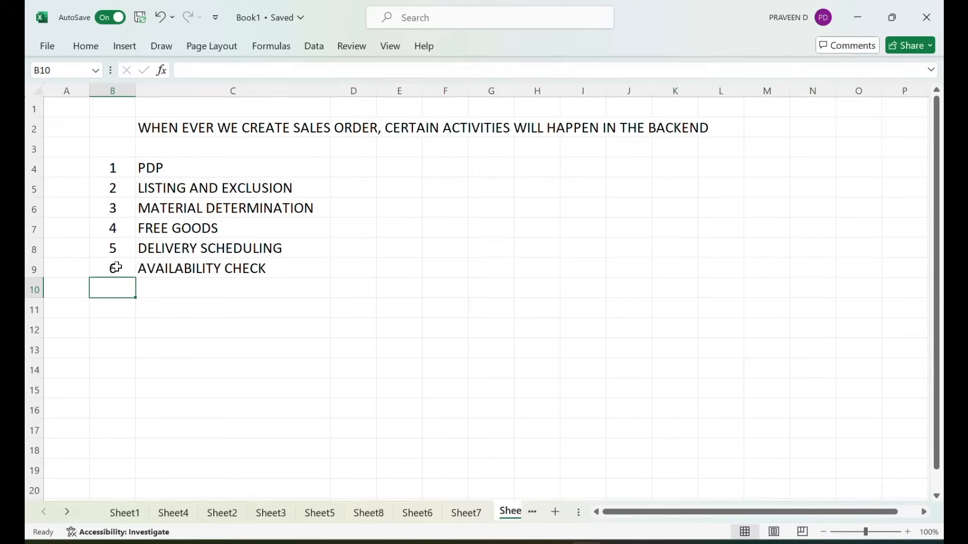
{"action": "type", "text": "PRICNG"}
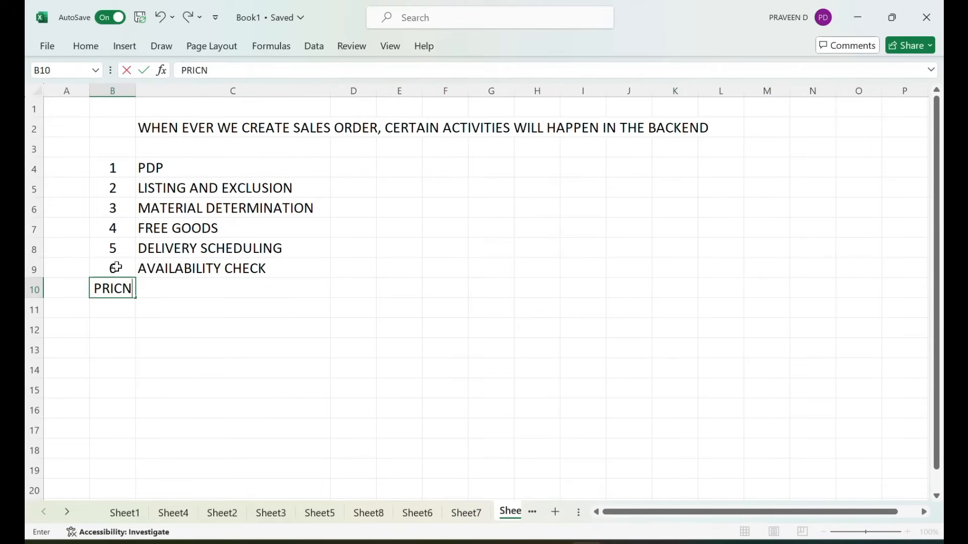
{"action": "key", "text": "BackSpace"}
{"action": "key", "text": "BackSpace"}
{"action": "key", "text": "BackSpace"}
{"action": "key", "text": "BackSpace"}
{"action": "key", "text": "BackSpace"}
{"action": "key", "text": "BackSpace"}
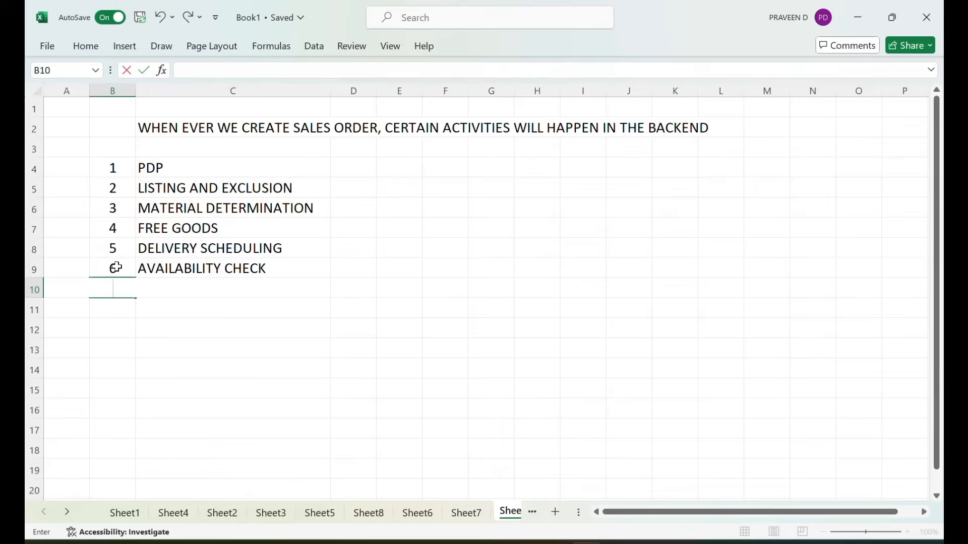
- Add activity 7, PRICING, in row 10 of the list
{"action": "type", "text": "7"}
{"action": "key", "text": "Tab"}
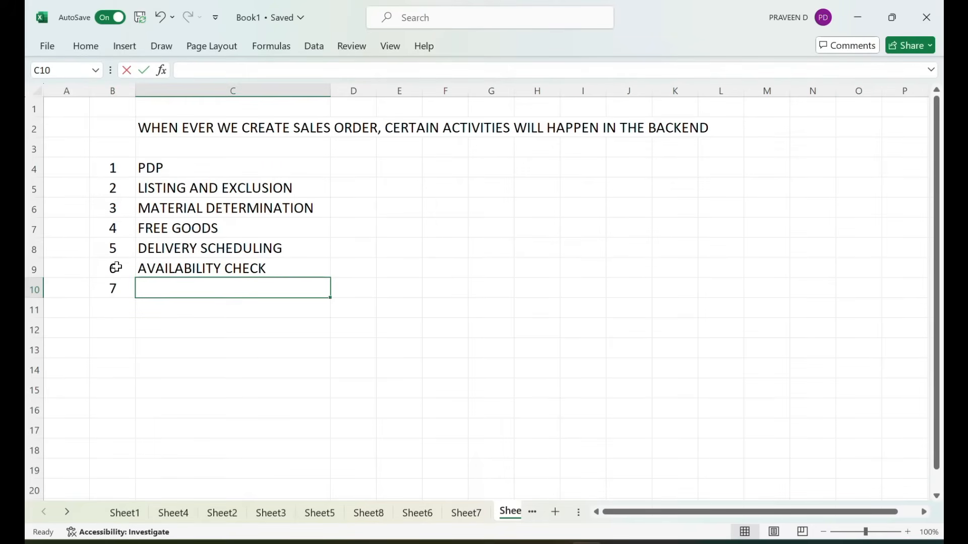
{"action": "type", "text": "PRICING"}
- Switch to SAP and examine the pricing conditions of the order item
{"action": "key", "text": "alt+Tab"}
{"action": "left_click", "coordinate": [119, 274]}
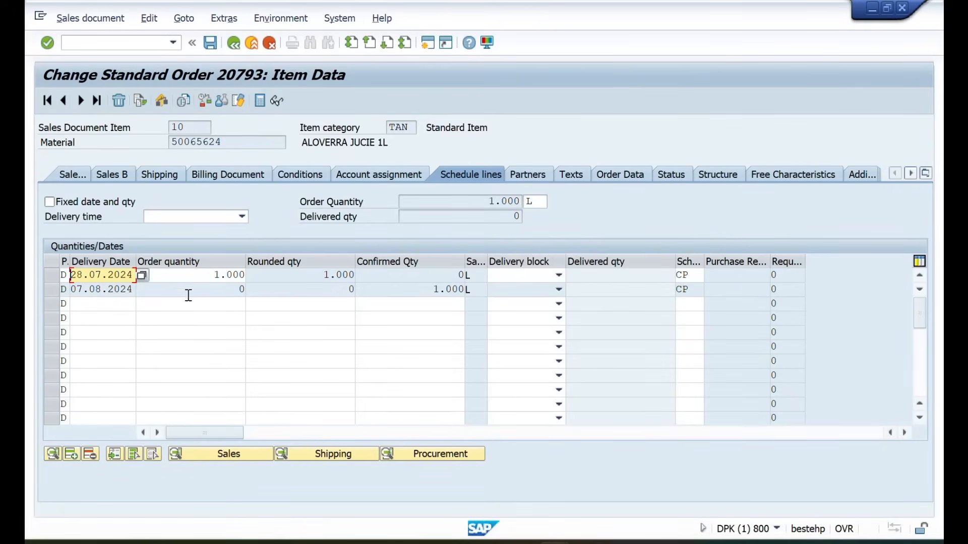
{"action": "left_click", "coordinate": [290, 174]}
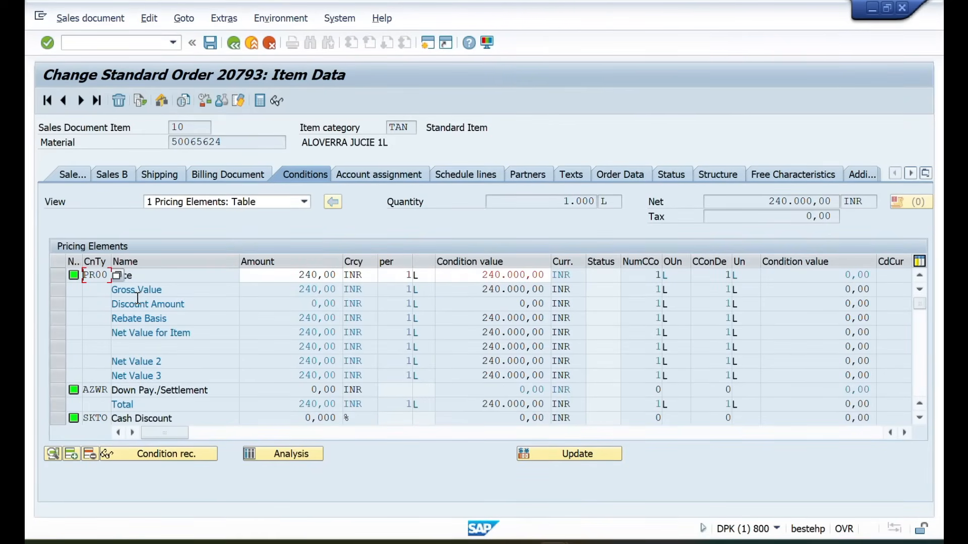
- Switch back to Excel and add activity 8, CREDIT MANAGEMENT, in row 11 of the list
{"action": "key", "text": "alt+Tab"}
{"action": "left_click", "coordinate": [118, 305]}
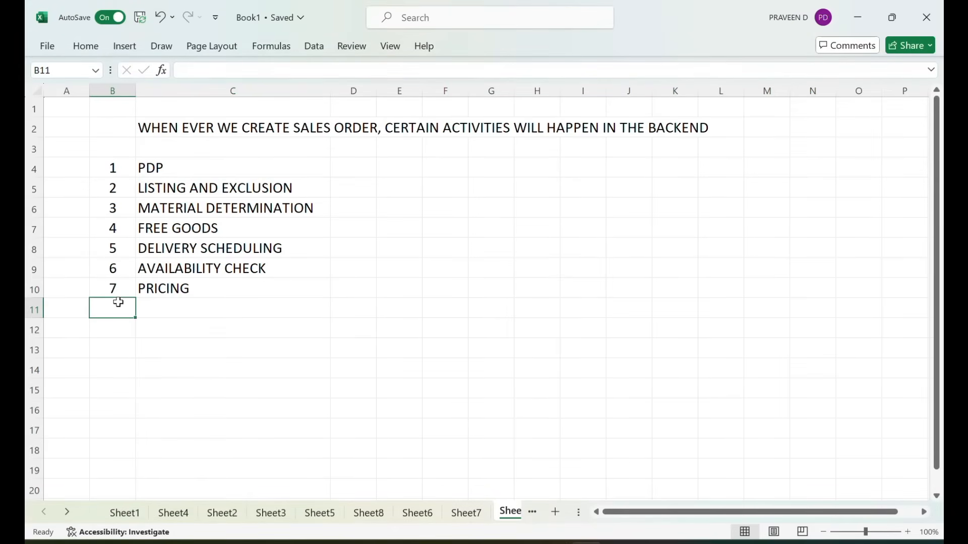
{"action": "type", "text": "8"}
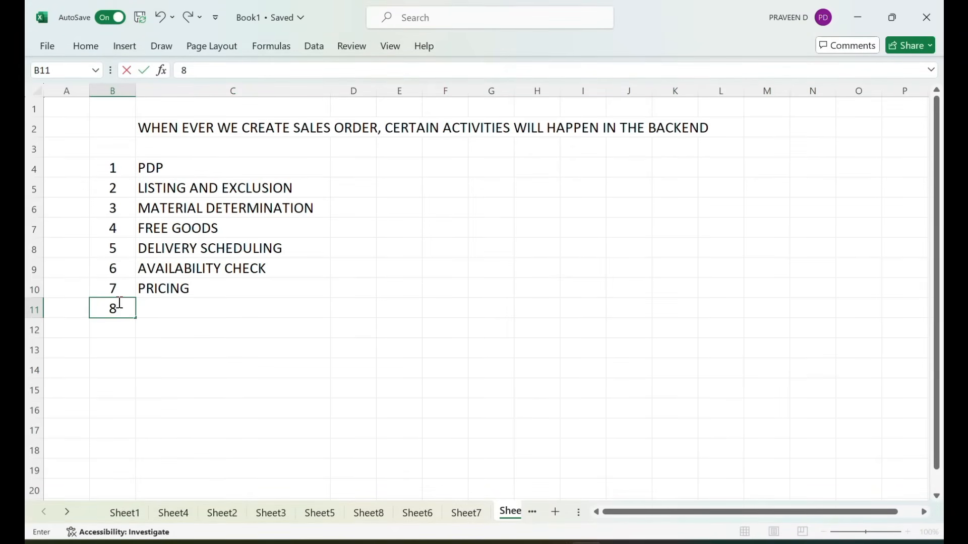
{"action": "left_click", "coordinate": [168, 304]}
{"action": "type", "text": "CREDIT "}
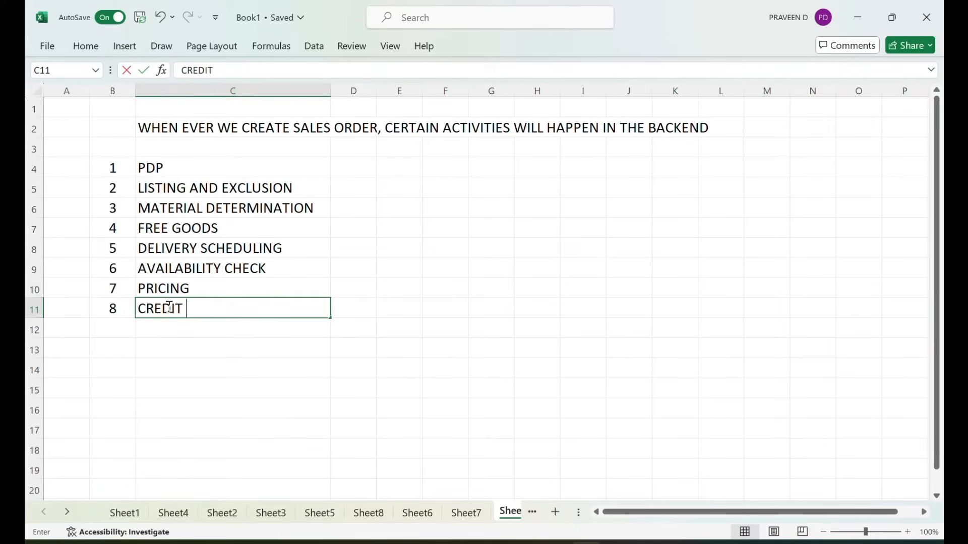
{"action": "type", "text": "MANAGEMENT"}
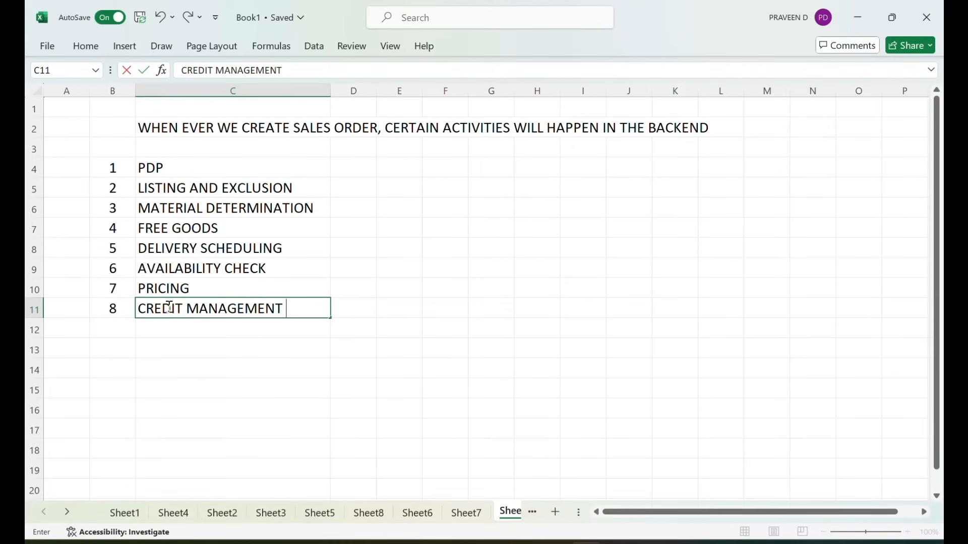
{"action": "key", "text": "Return"}
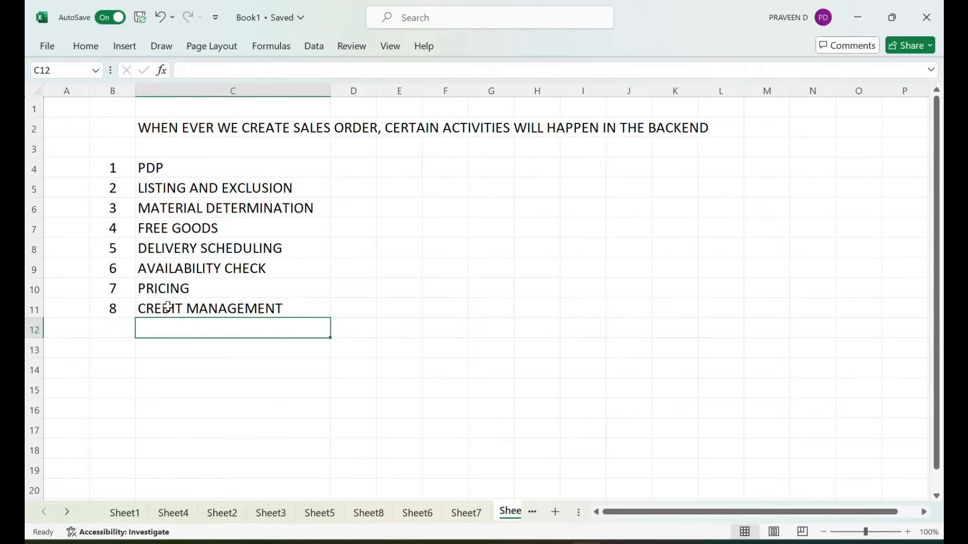
- Add activity 9, TEXT DETERMINATION, in row 12 of the list
{"action": "key", "text": "Left"}
{"action": "type", "text": "9"}
{"action": "key", "text": "Tab"}
{"action": "type", "text": "TEXT DETRM"}
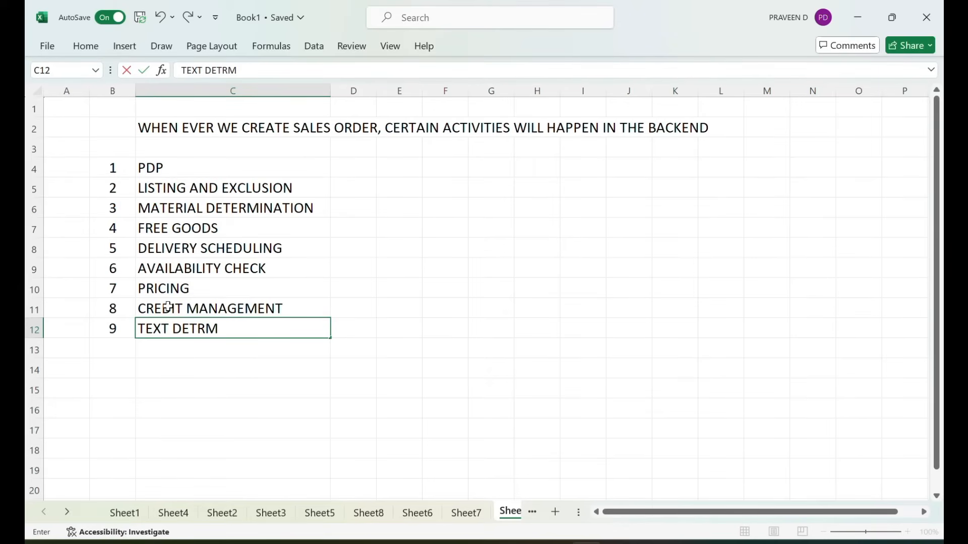
{"action": "key", "text": "BackSpace"}
{"action": "key", "text": "BackSpace"}
{"action": "type", "text": "ERMINATION"}
{"action": "key", "text": "Return"}
- Add activity 10, OUTPUT DETERMINATION, in row 13 of the list
{"action": "key", "text": "Left"}
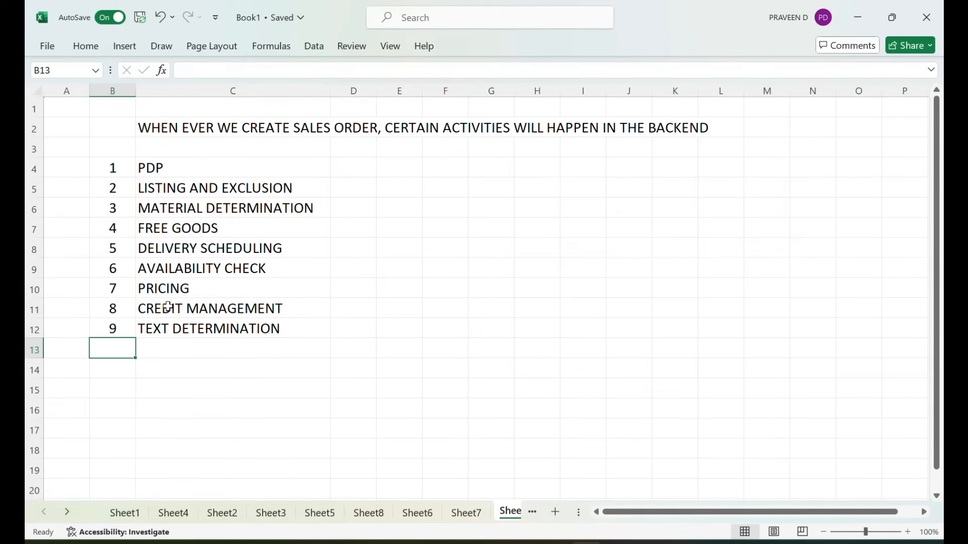
{"action": "type", "text": "10"}
{"action": "key", "text": "Tab"}
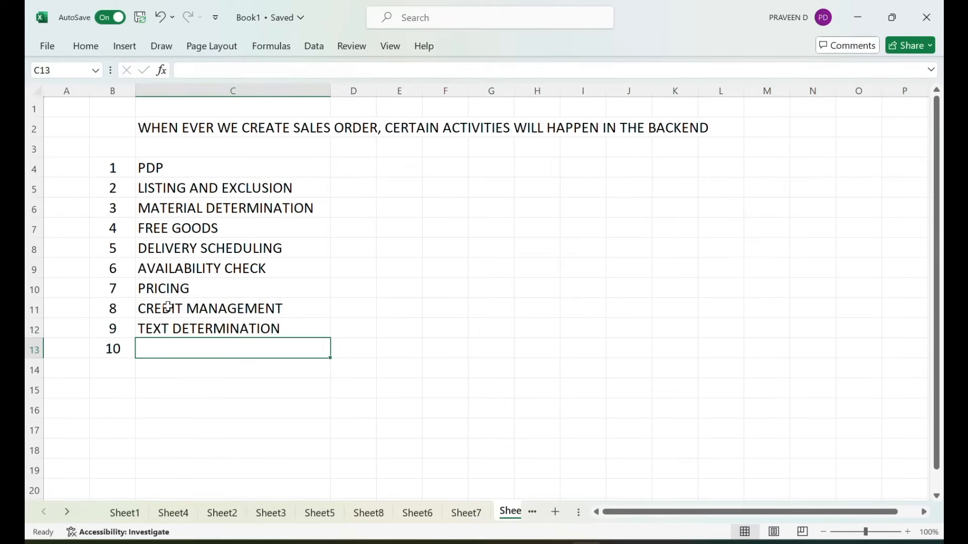
{"action": "type", "text": "OUTP"}
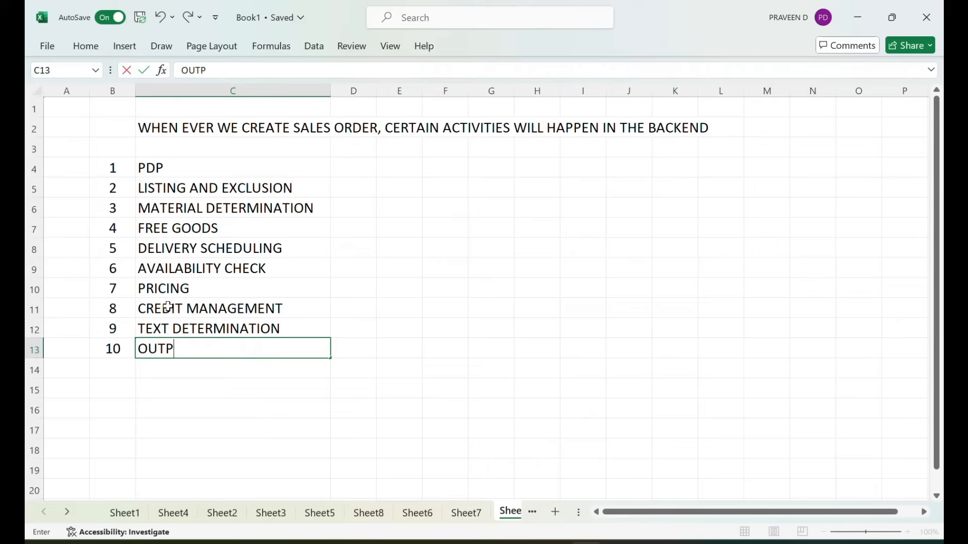
{"action": "type", "text": "UT DETERMINATION"}
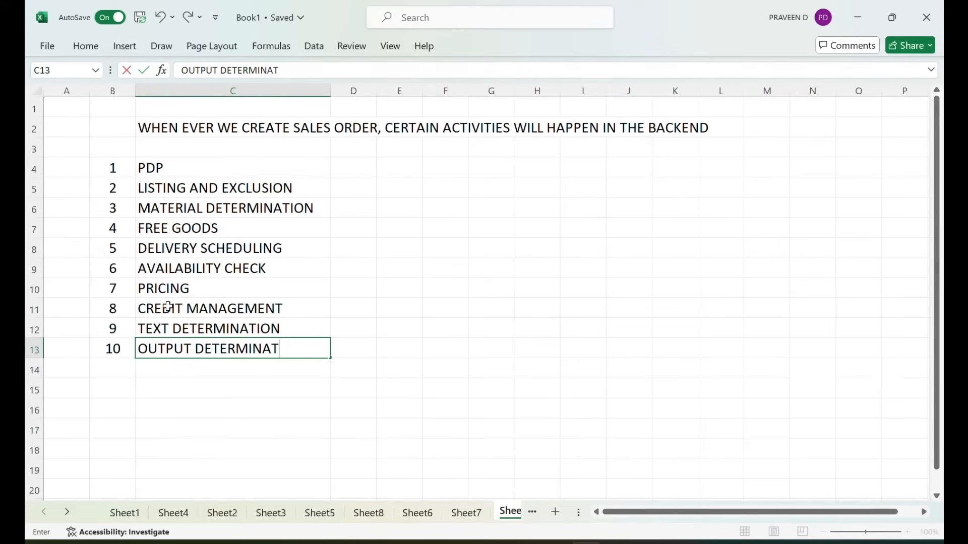
- Add activity 11, TRANSFER OF REQUIREMENT, in row 14 of the list
{"action": "key", "text": "Return"}
{"action": "key", "text": "Left"}
{"action": "type", "text": "11"}
{"action": "key", "text": "Tab"}
{"action": "type", "text": "TRANSFER OI"}
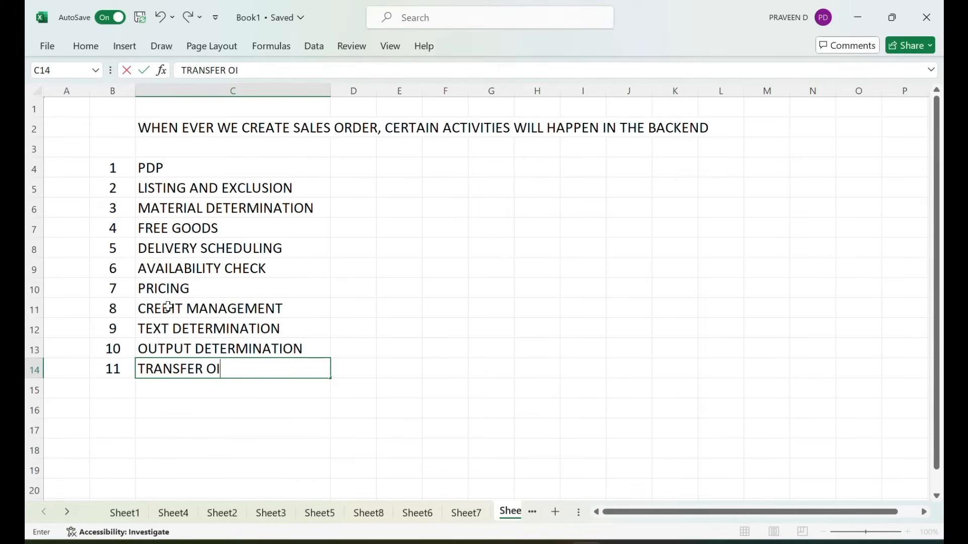
{"action": "type", "text": "F"}
{"action": "key", "text": "BackSpace"}
{"action": "key", "text": "BackSpace"}
{"action": "type", "text": "F REQUIREMENT"}
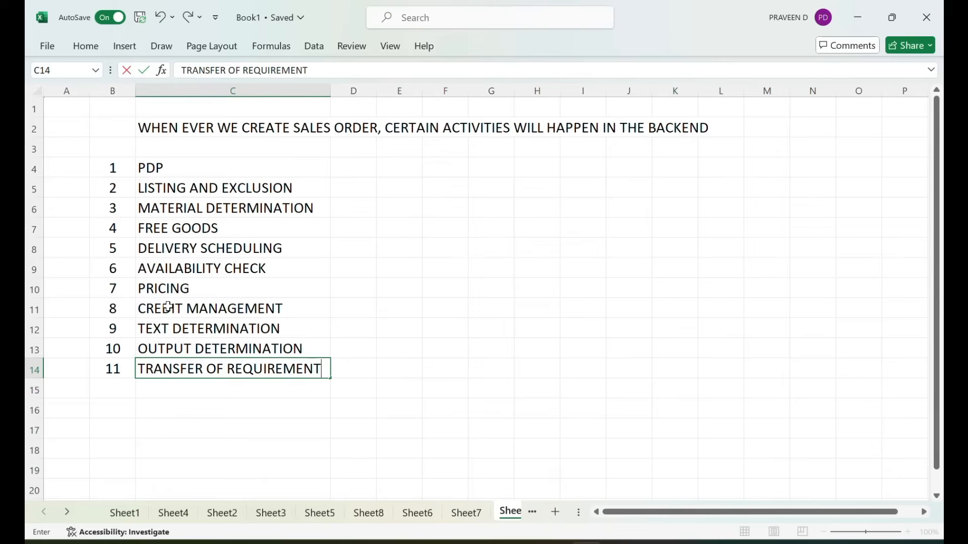
{"action": "key", "text": "Return"}
- Review the completed list of backend activities, from PDP through TRANSFER OF REQUIREMENT
{"action": "left_click_drag", "start_coordinate": [166, 168], "coordinate": [186, 363]}
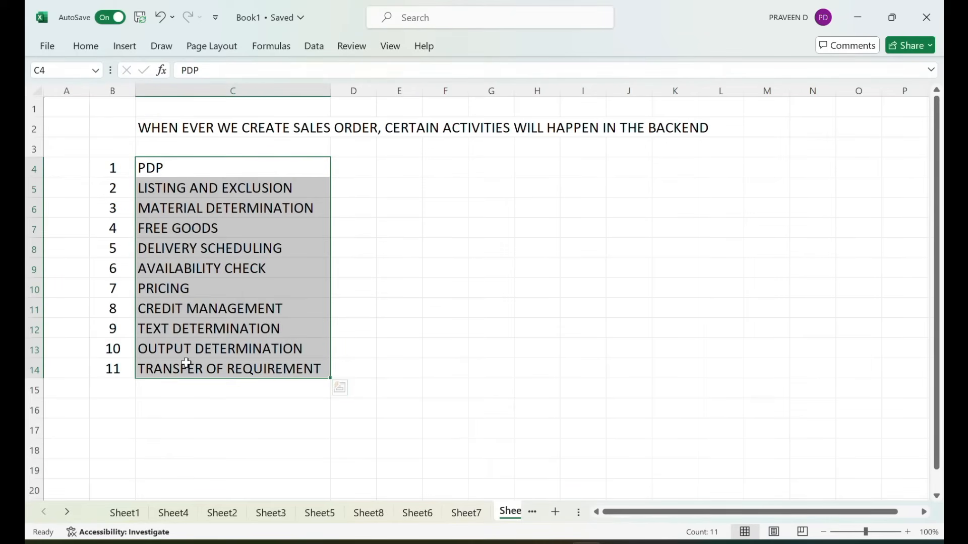
{"action": "left_click", "coordinate": [158, 168]}
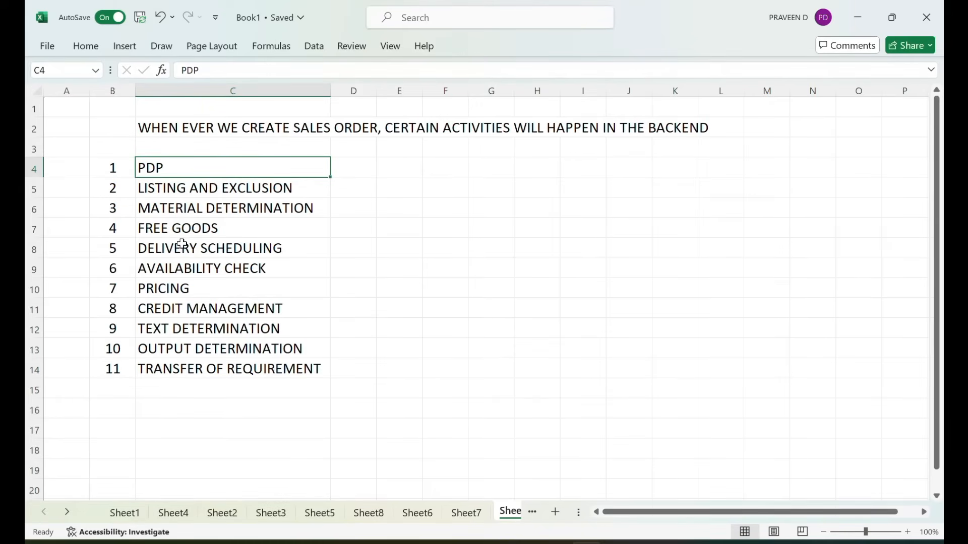
{"action": "left_click", "coordinate": [152, 289]}
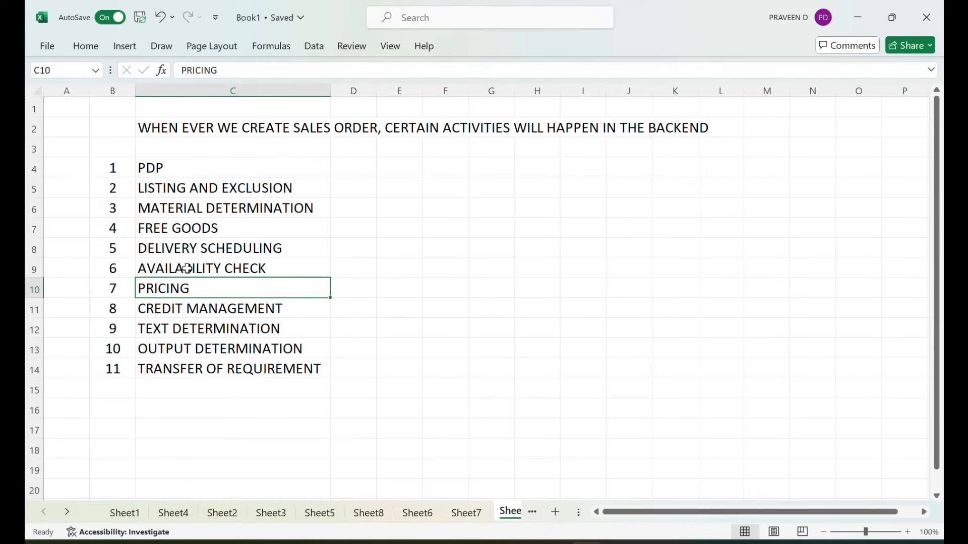
{"action": "left_click", "coordinate": [158, 268]}
{"action": "left_click", "coordinate": [196, 246]}
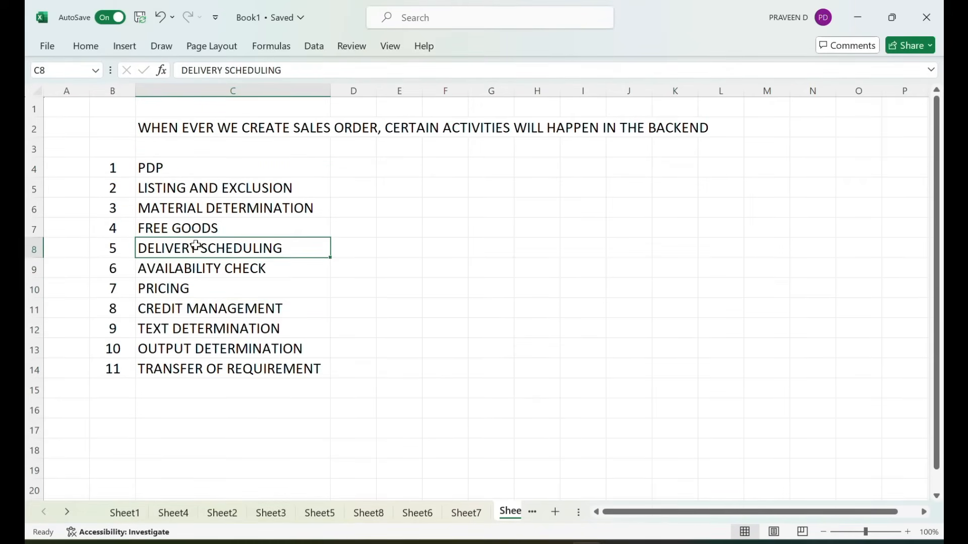
{"action": "left_click_drag", "start_coordinate": [187, 289], "coordinate": [185, 363]}
{"action": "left_click_drag", "start_coordinate": [195, 173], "coordinate": [196, 363]}
- Switch to SAP, check the schedule lines of the order item and save the order
{"action": "key", "text": "alt+Tab"}
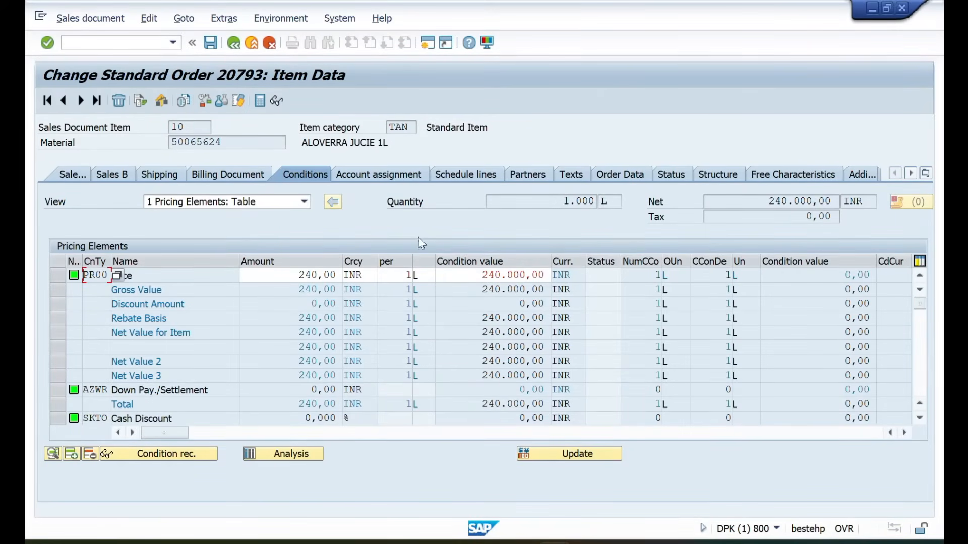
{"action": "left_click", "coordinate": [462, 177]}
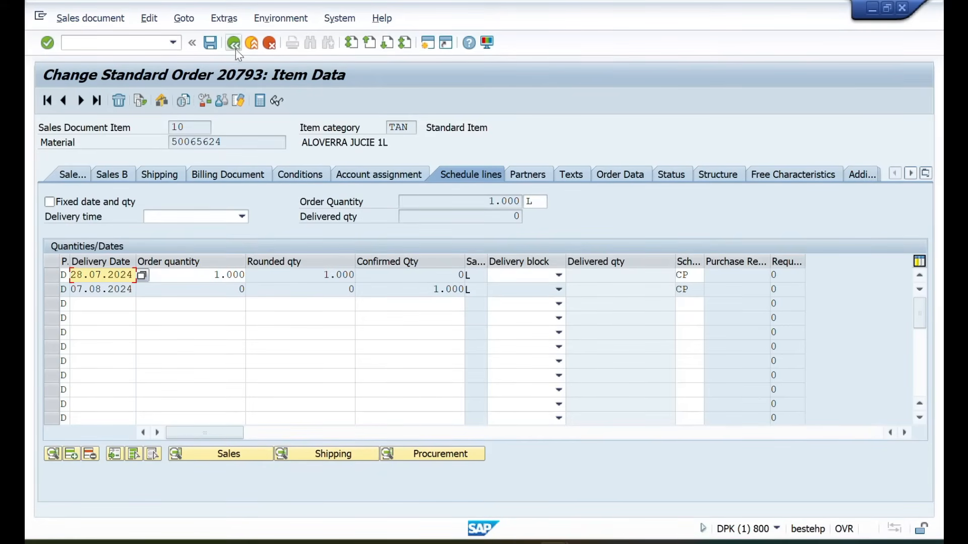
{"action": "left_click", "coordinate": [211, 44]}
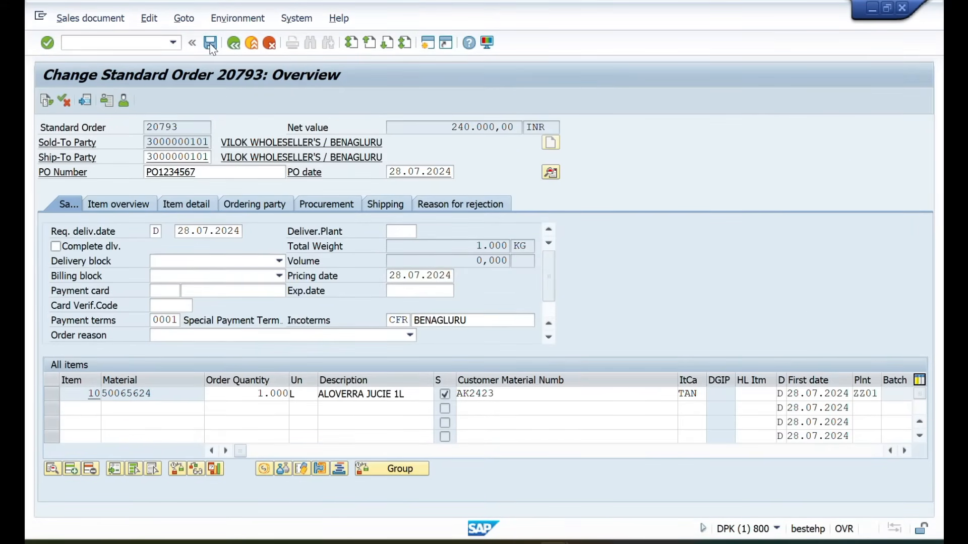
- Switch back to Excel and enter the heading "WHENEVER WE CRAETE DELIVERY WE HAVE 3 PROCESS" in cell C17
{"action": "key", "text": "alt+Tab"}
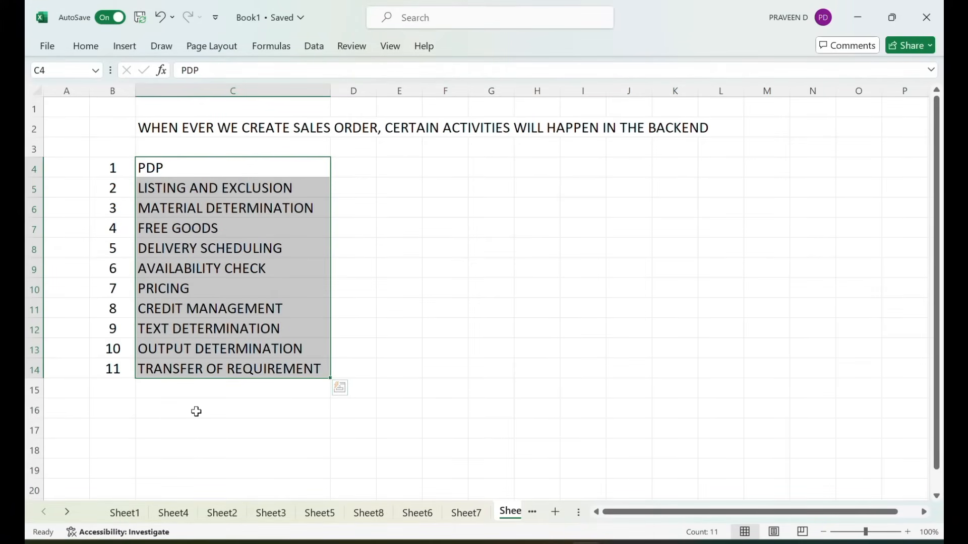
{"action": "left_click", "coordinate": [176, 428]}
{"action": "type", "text": "WHE"}
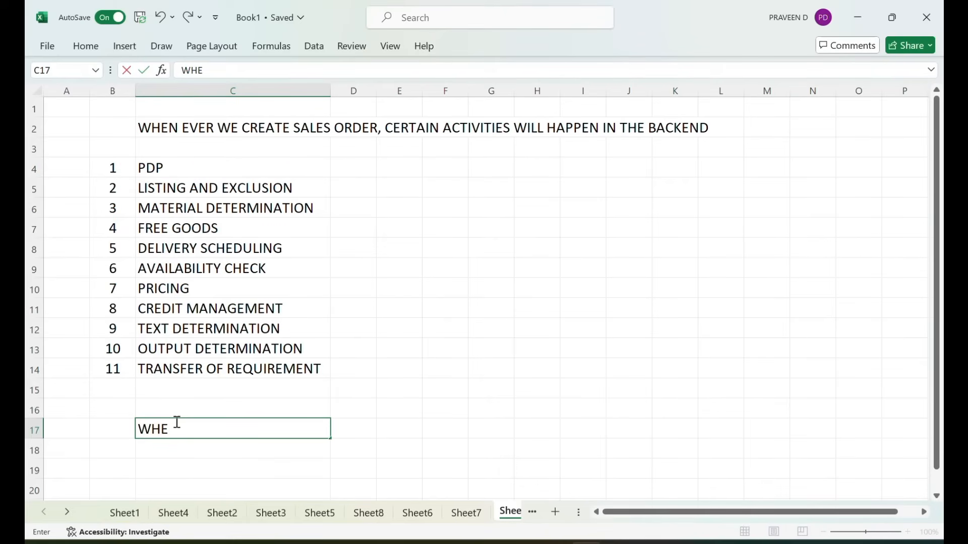
{"action": "type", "text": "NEVER WE C"}
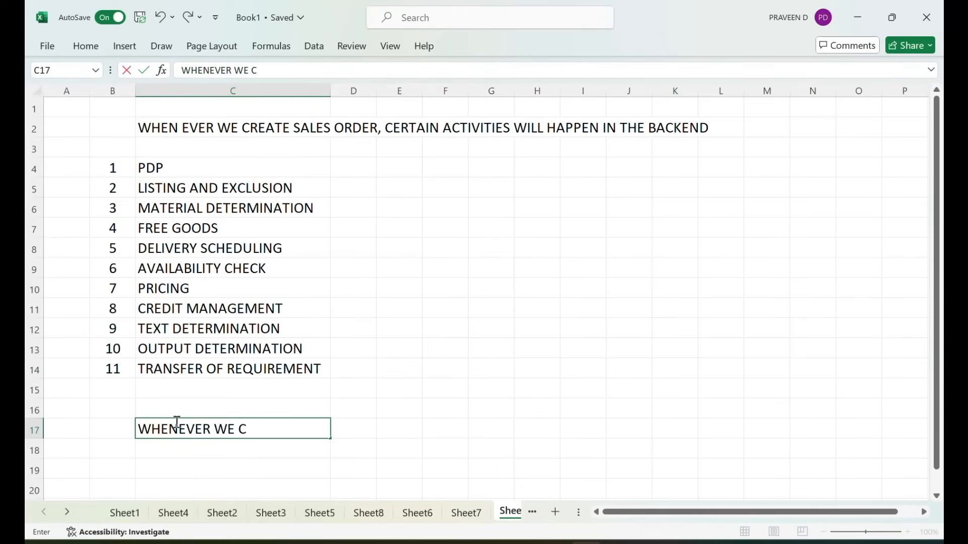
{"action": "type", "text": "RAETE DELIVE"}
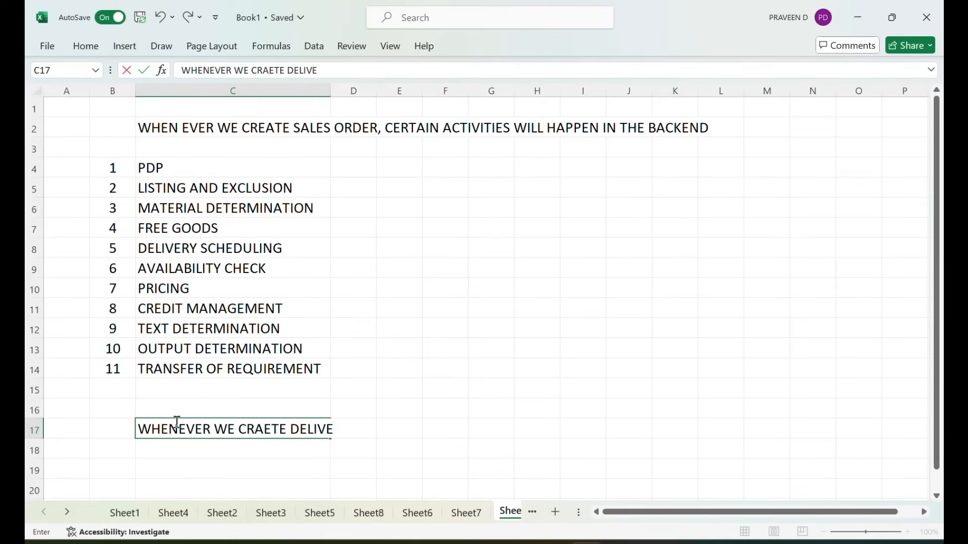
{"action": "type", "text": "RY WE HAVE 3"}
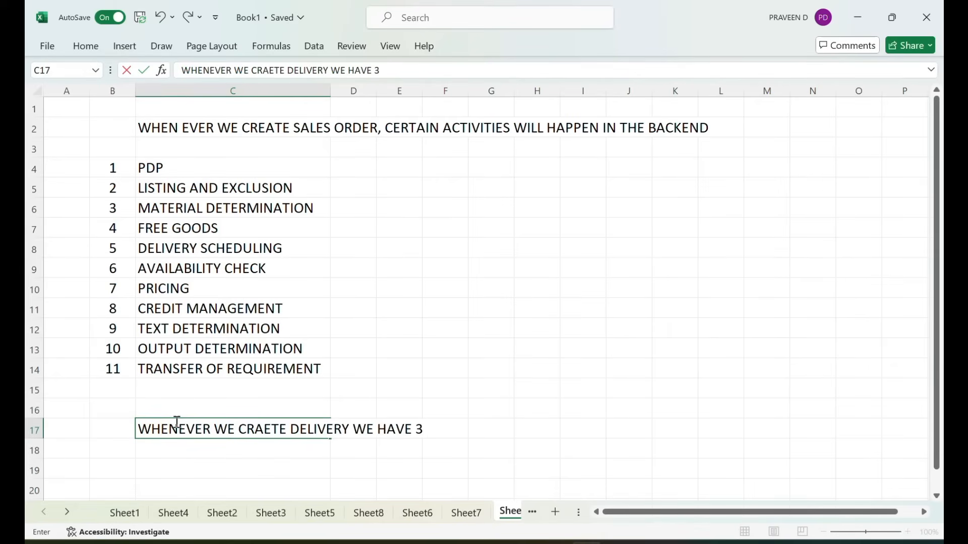
{"action": "type", "text": " PROCESS"}
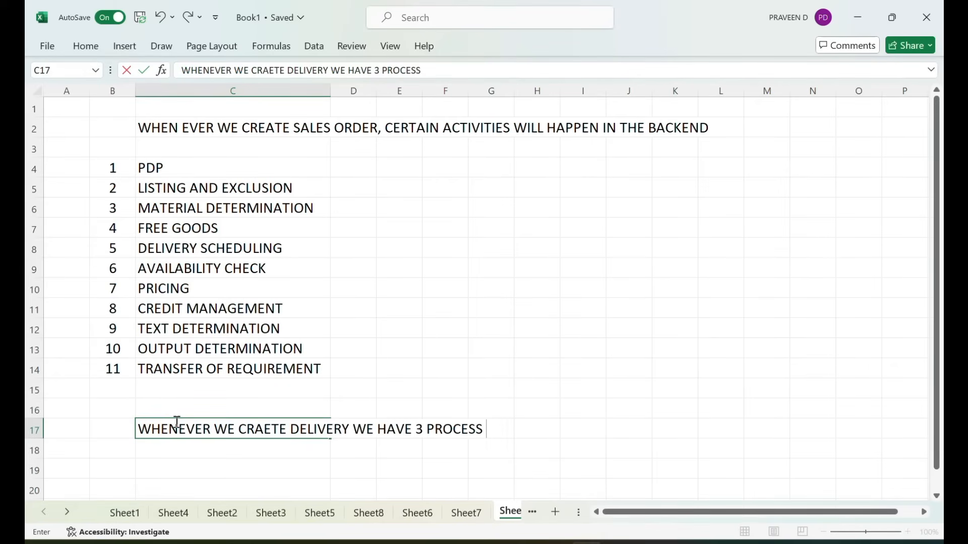
{"action": "left_click", "coordinate": [491, 388]}
{"action": "scroll", "coordinate": [490, 386], "scroll_direction": "down", "scroll_amount": 2}
{"action": "scroll", "coordinate": [342, 368], "scroll_direction": "down", "scroll_amount": 1}
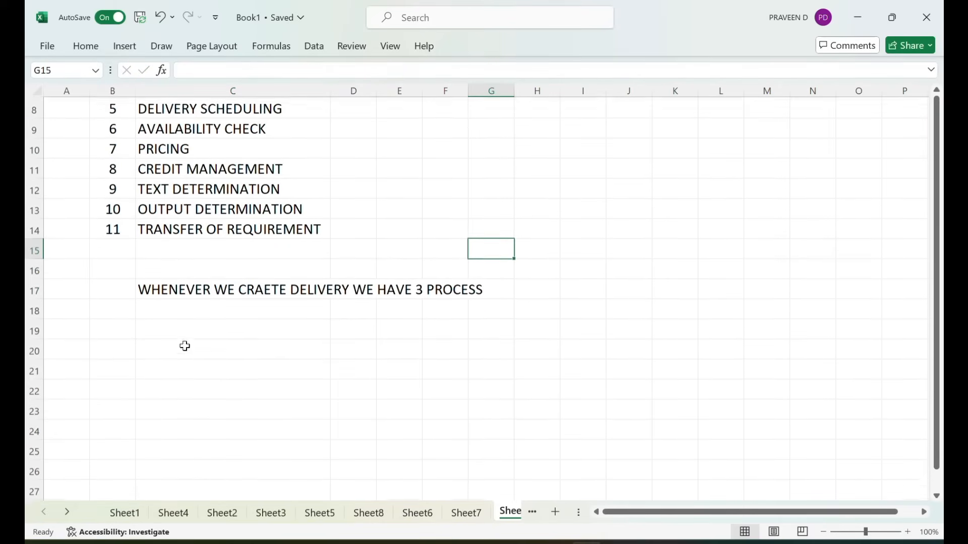
- Add delivery process 1, PICKING, in row 19 under the delivery heading
{"action": "left_click", "coordinate": [119, 322]}
{"action": "type", "text": "1"}
{"action": "key", "text": "Tab"}
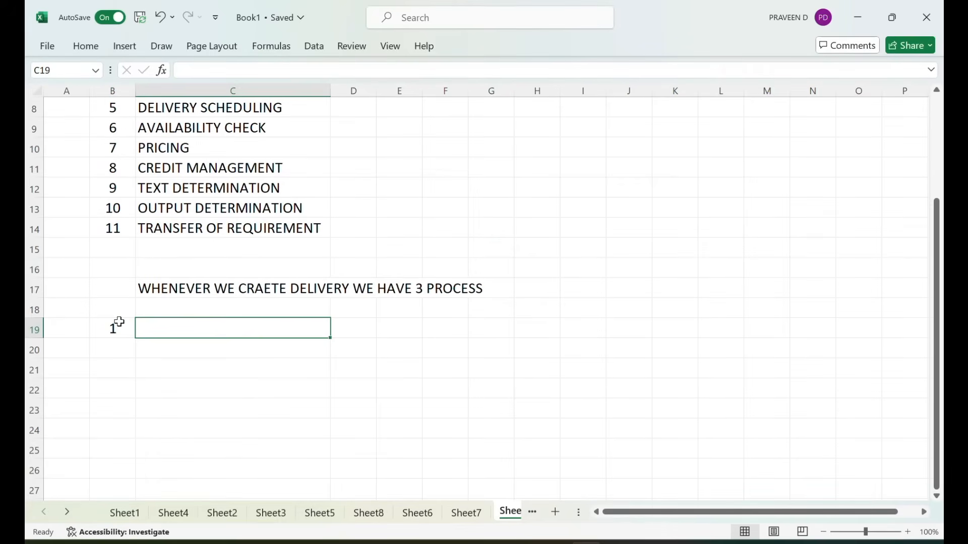
{"action": "type", "text": "PICKING"}
{"action": "key", "text": "Return"}
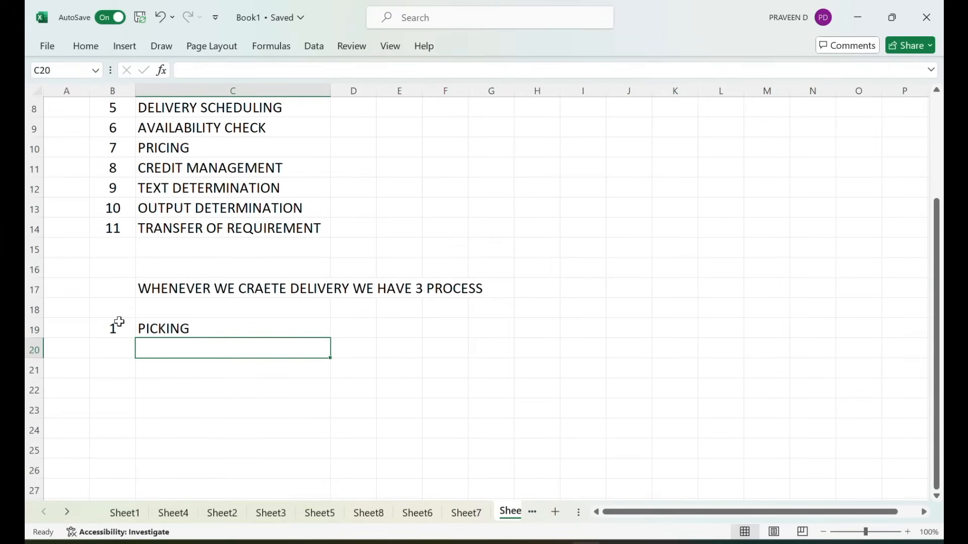
- Switch to SAP and start creating an outbound delivery for the sales order with transaction VL01N
{"action": "key", "text": "alt+Tab"}
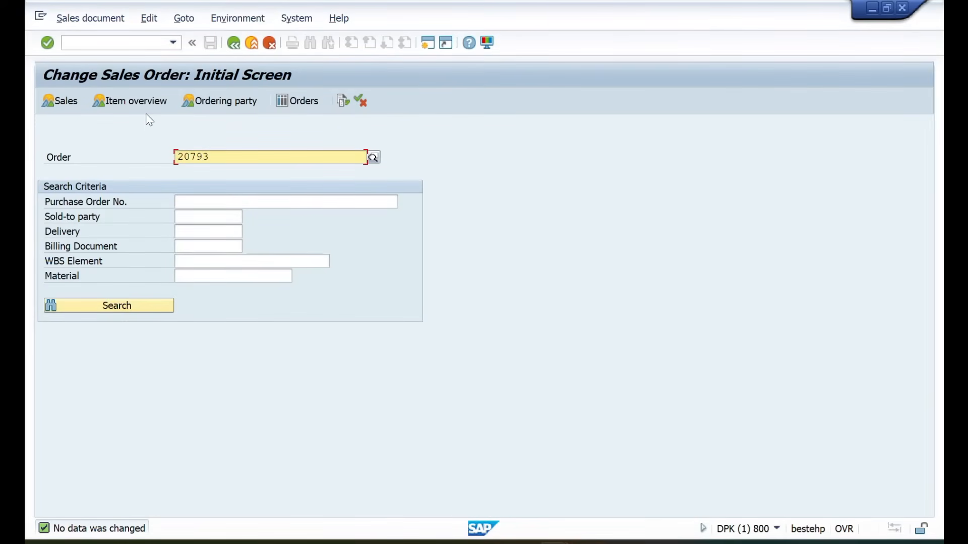
{"action": "left_click", "coordinate": [84, 39]}
{"action": "type", "text": "/N"}
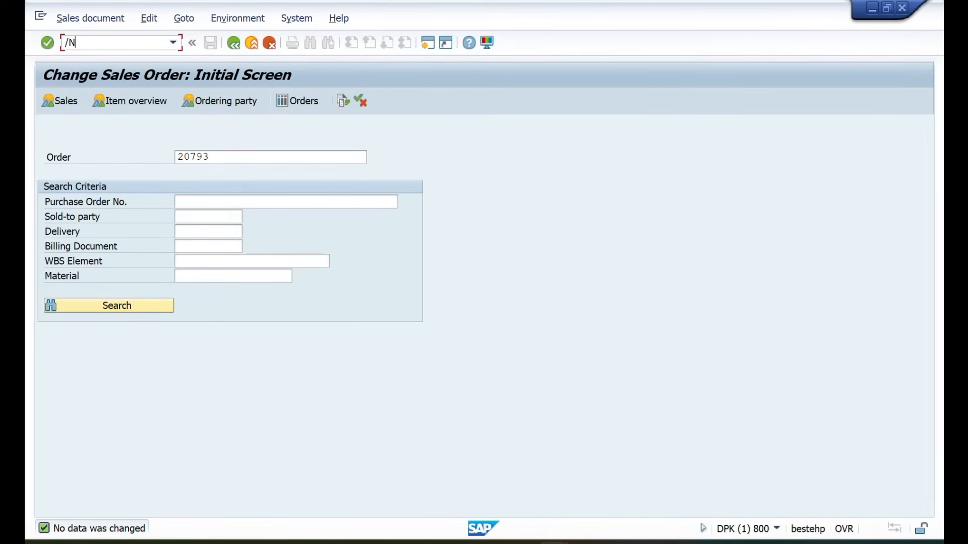
{"action": "type", "text": "VL01N"}
{"action": "key", "text": "Return"}
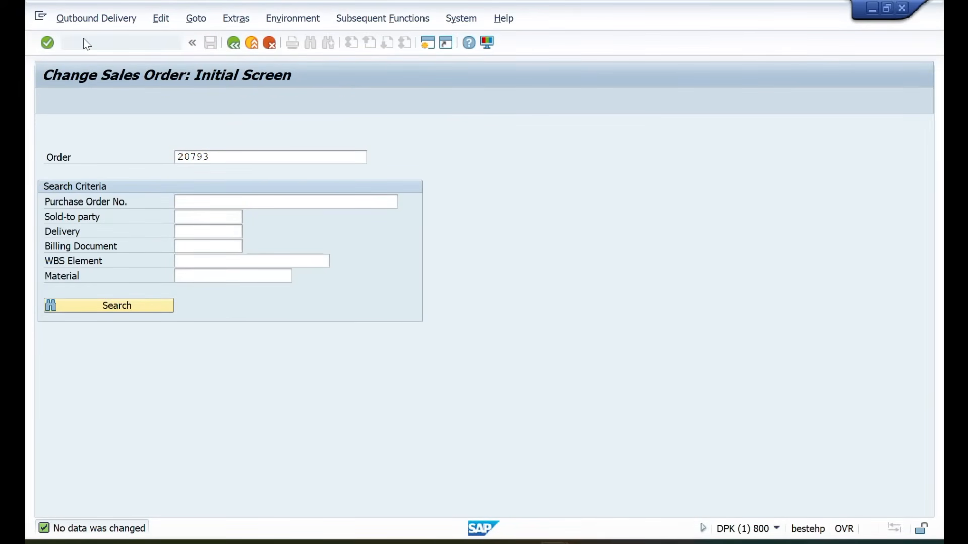
{"action": "key", "text": "Return"}
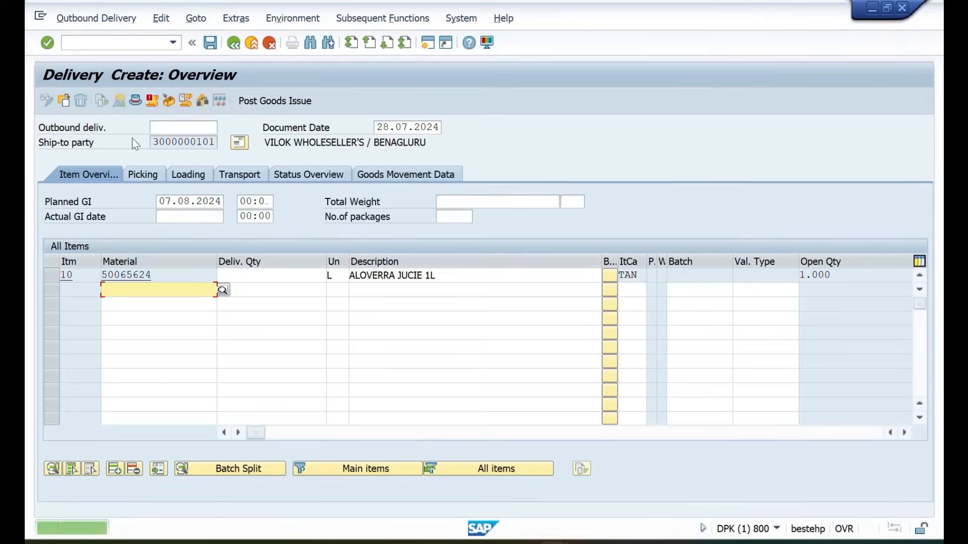
- In the delivery's picking data, set item 10's storage location to ZZ1F and its delivery quantity to 1000
{"action": "left_click", "coordinate": [148, 176]}
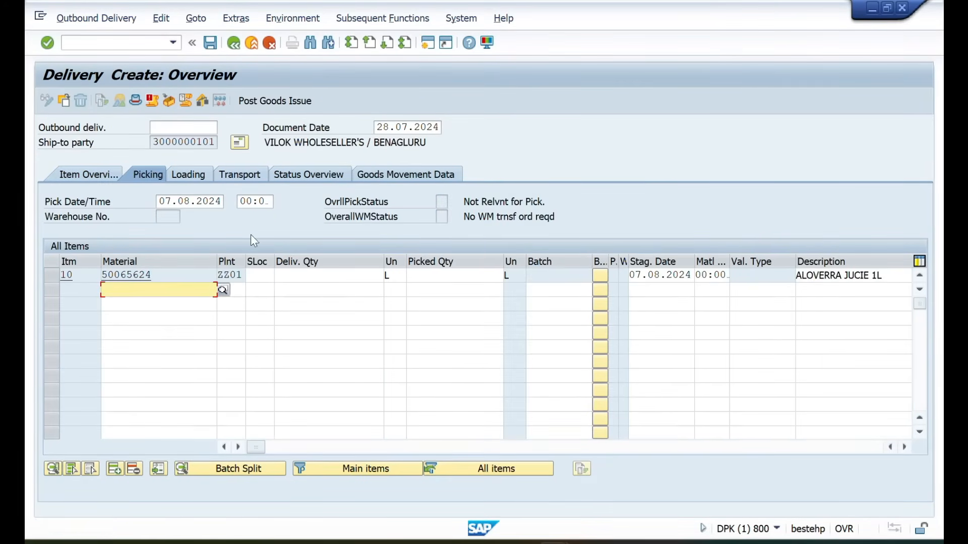
{"action": "left_click", "coordinate": [257, 276]}
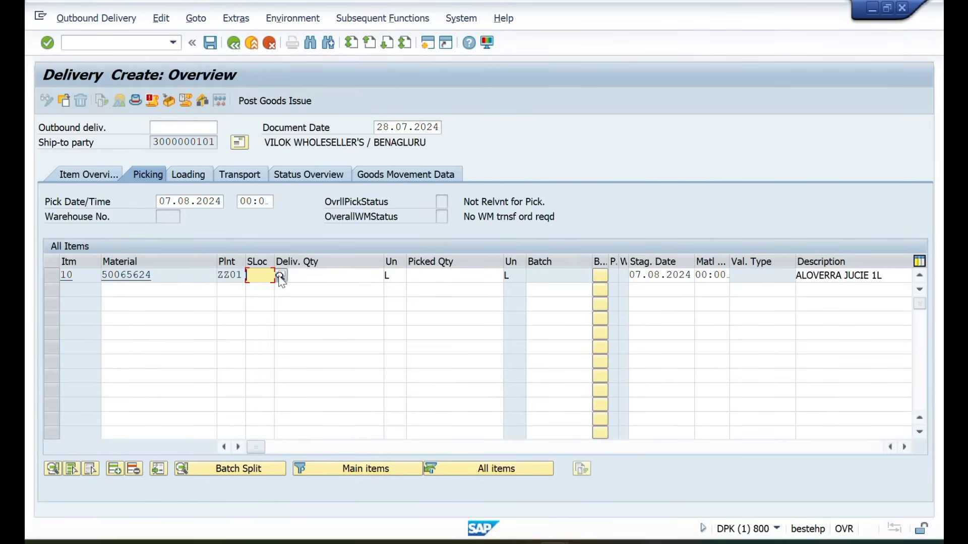
{"action": "left_click", "coordinate": [280, 277]}
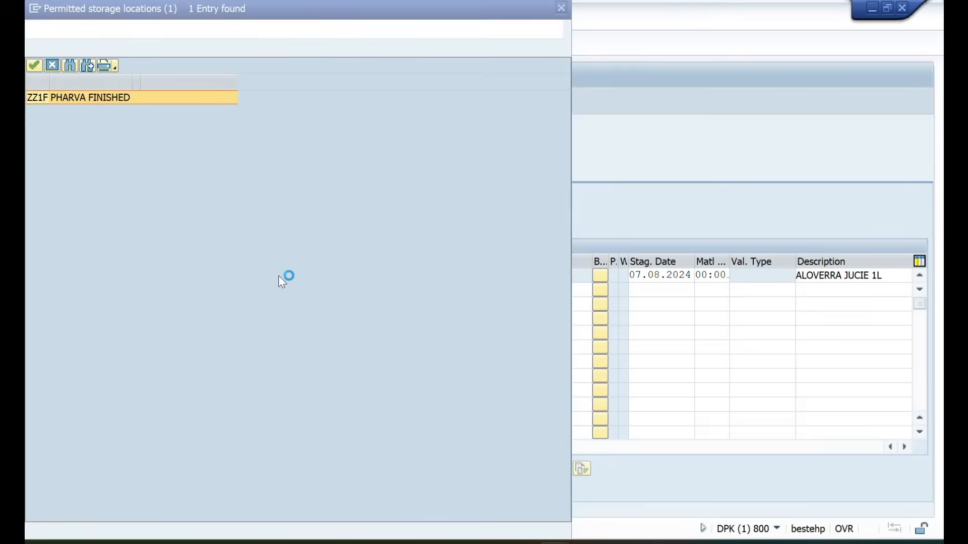
{"action": "double_click", "coordinate": [37, 98]}
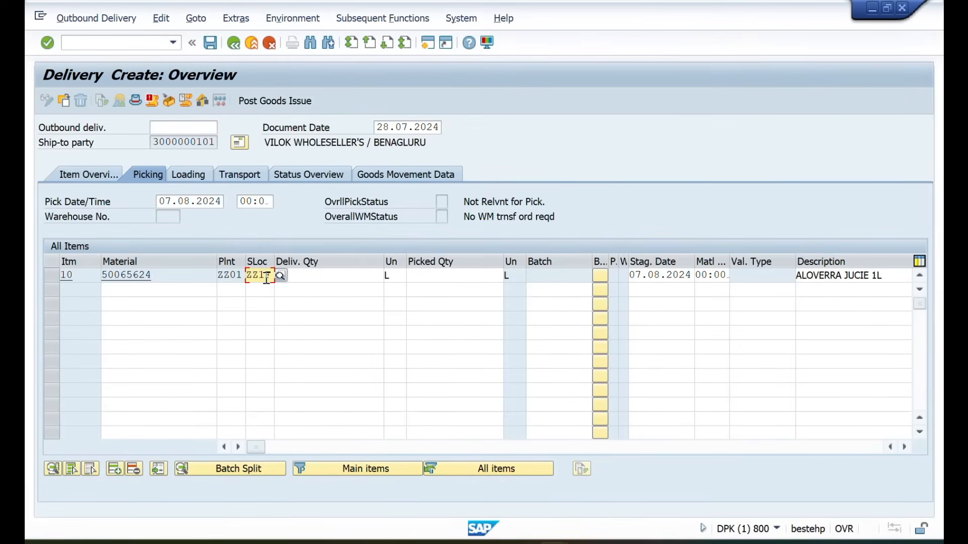
{"action": "left_click", "coordinate": [311, 275]}
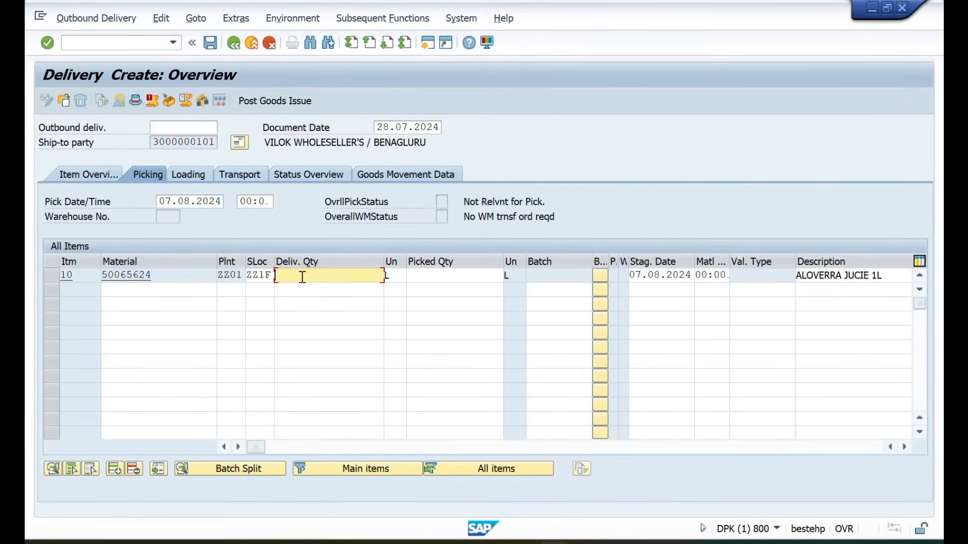
{"action": "type", "text": "1000"}
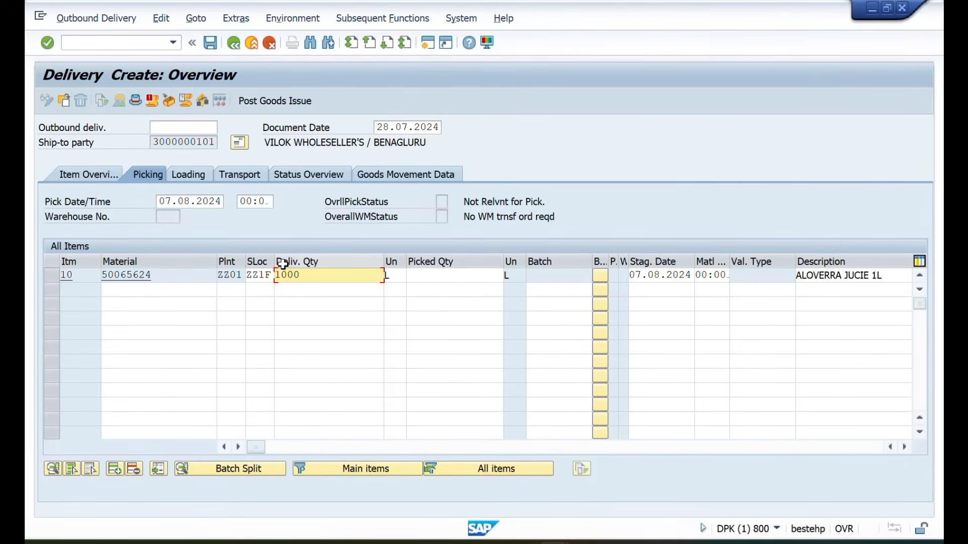
{"action": "key", "text": "Return"}
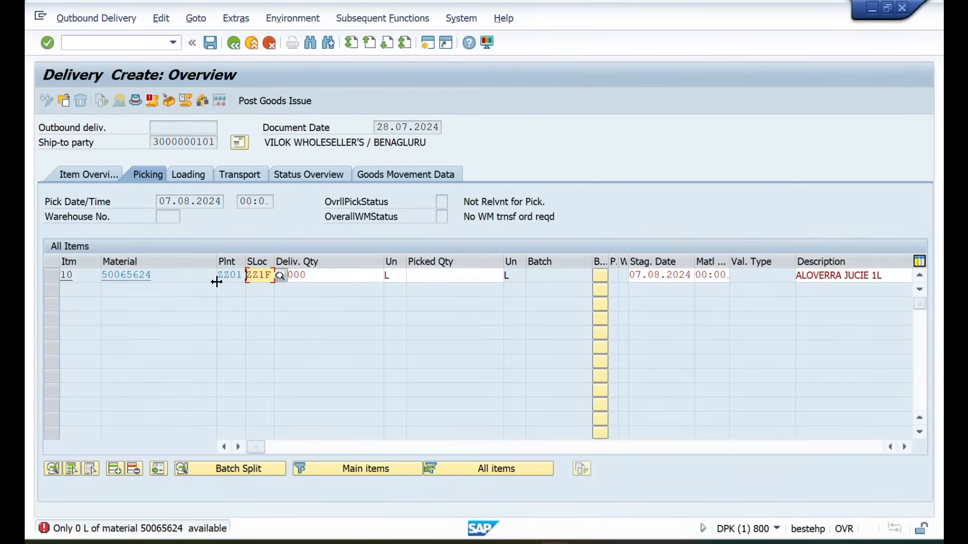
- Open the stock overview, transaction MMBE, in a new session
{"action": "left_click", "coordinate": [96, 43]}
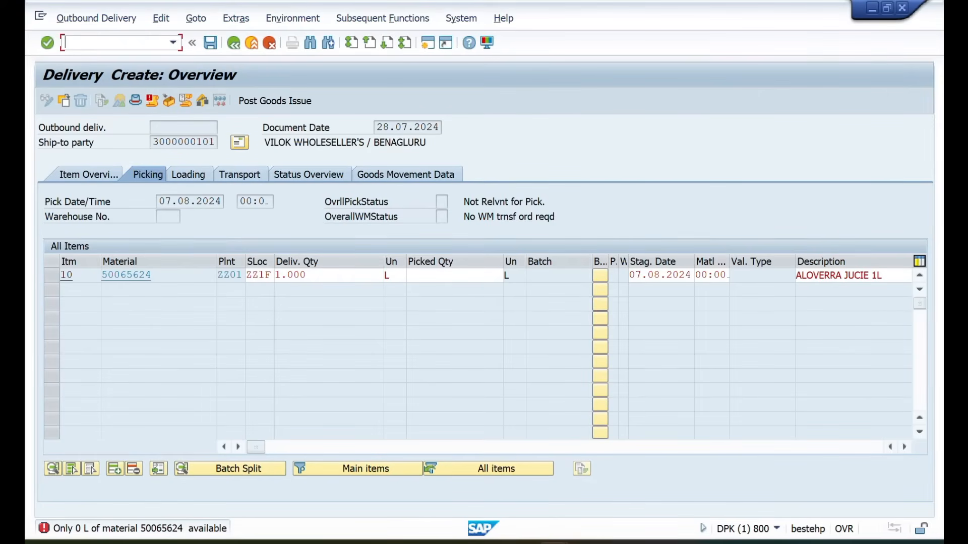
{"action": "type", "text": "/OMMBE"}
{"action": "key", "text": "Return"}
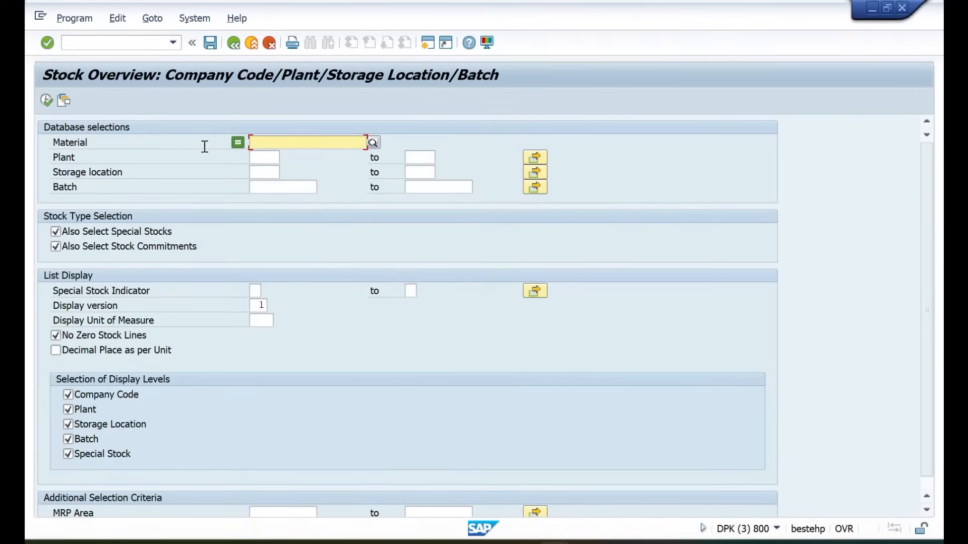
- Copy material number 50065624 from the delivery's item 10 into the stock overview's material selection
{"action": "left_click", "coordinate": [259, 147]}
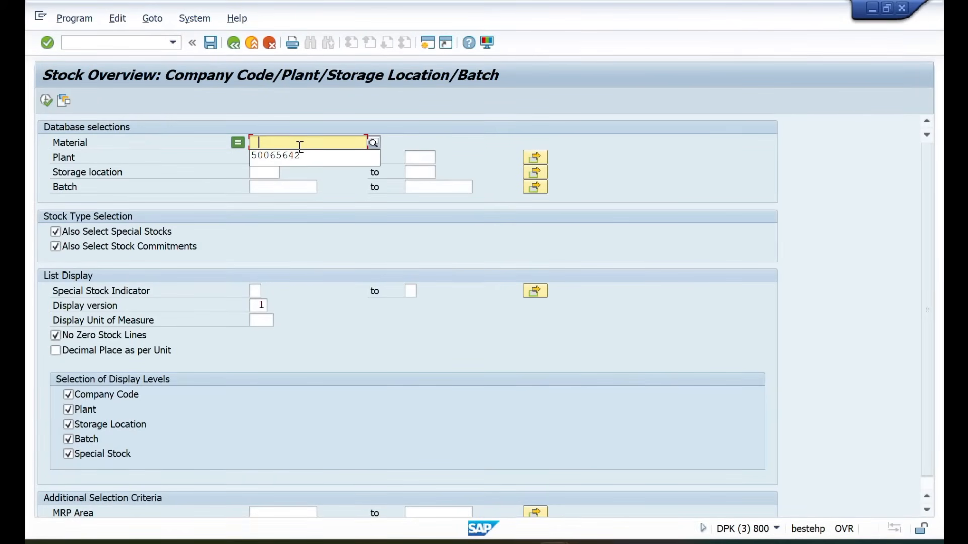
{"action": "key", "text": "alt+Tab"}
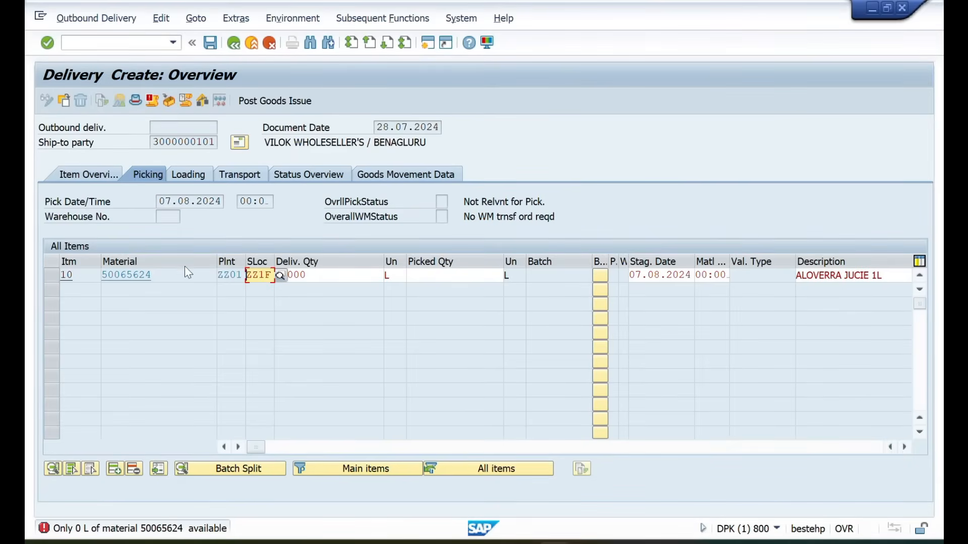
{"action": "left_click_drag", "start_coordinate": [165, 270], "coordinate": [88, 271]}
{"action": "key", "text": "ctrl+c"}
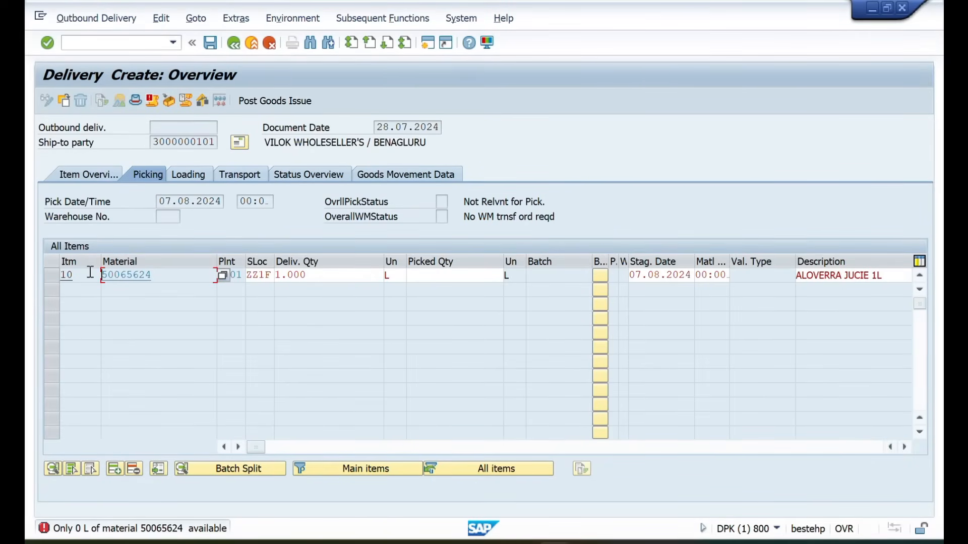
{"action": "key", "text": "alt+Tab"}
{"action": "left_click", "coordinate": [281, 143]}
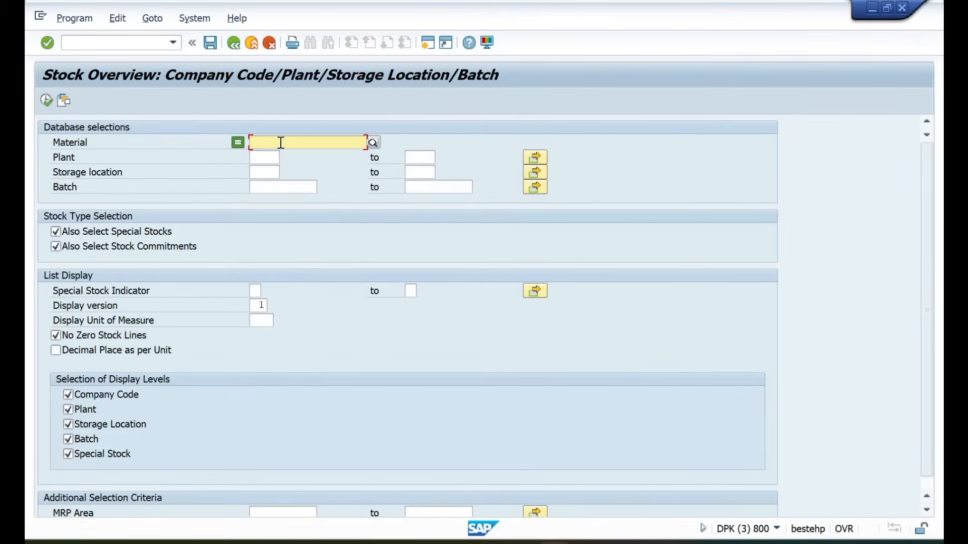
{"action": "key", "text": "ctrl+v"}
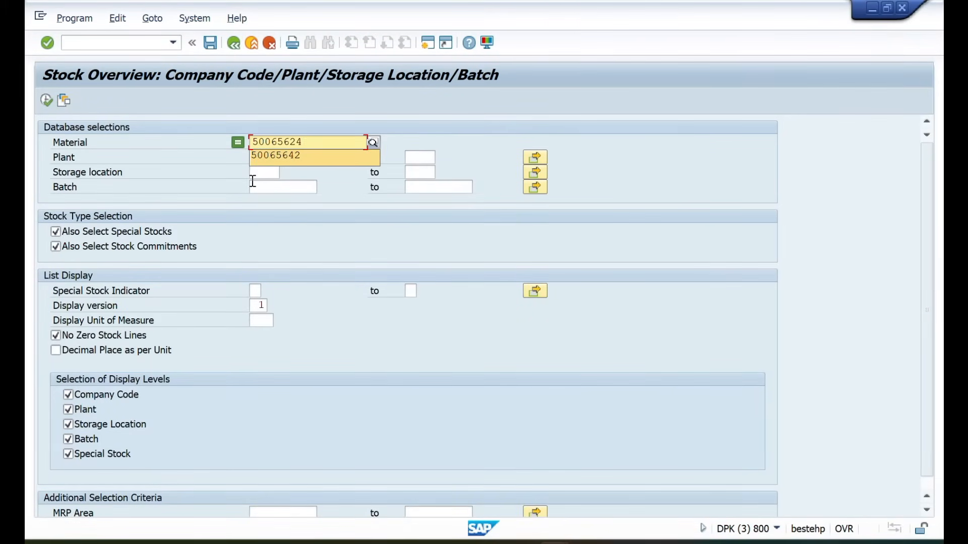
{"action": "left_click", "coordinate": [254, 177]}
{"action": "left_click", "coordinate": [272, 145]}
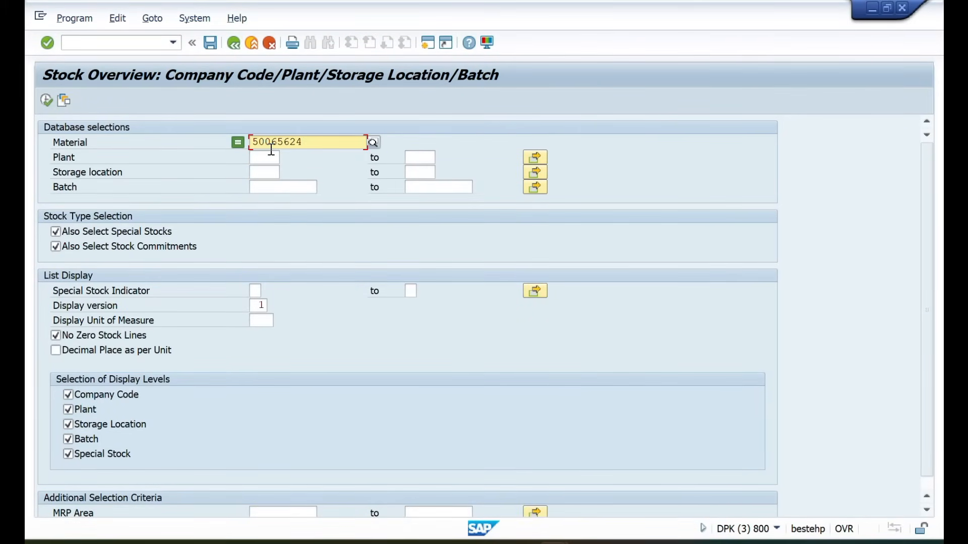
- Restrict the stock overview to plant ZZ01 and the delivery item's storage location ZZ1F, and display the stock list
{"action": "left_click", "coordinate": [267, 157]}
{"action": "type", "text": "ZZ01"}
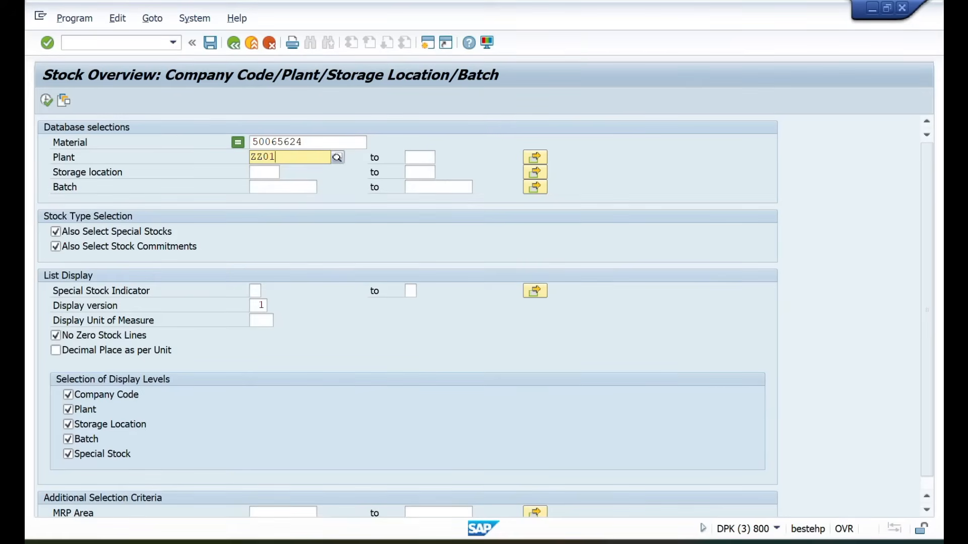
{"action": "key", "text": "alt+Tab"}
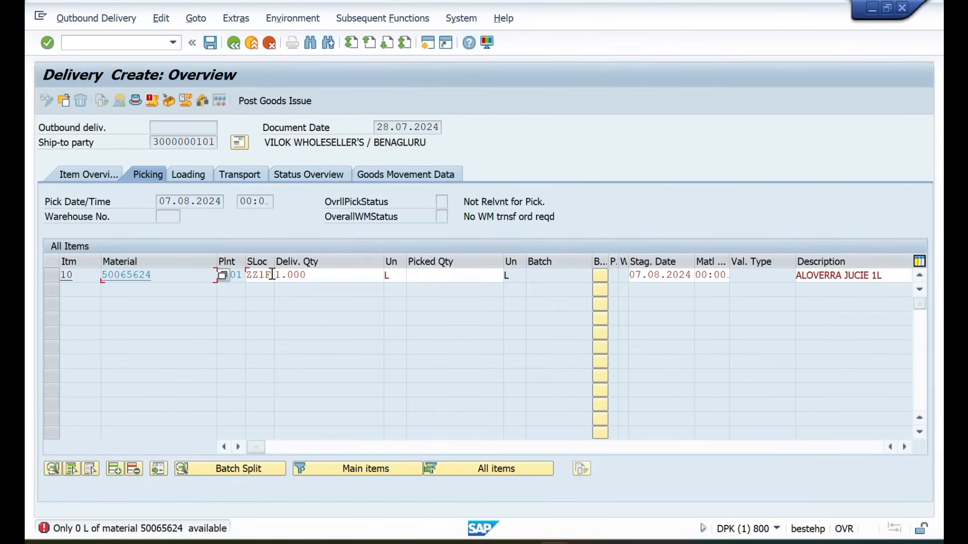
{"action": "double_click", "coordinate": [272, 275]}
{"action": "key", "text": "ctrl+c"}
{"action": "key", "text": "alt+Tab"}
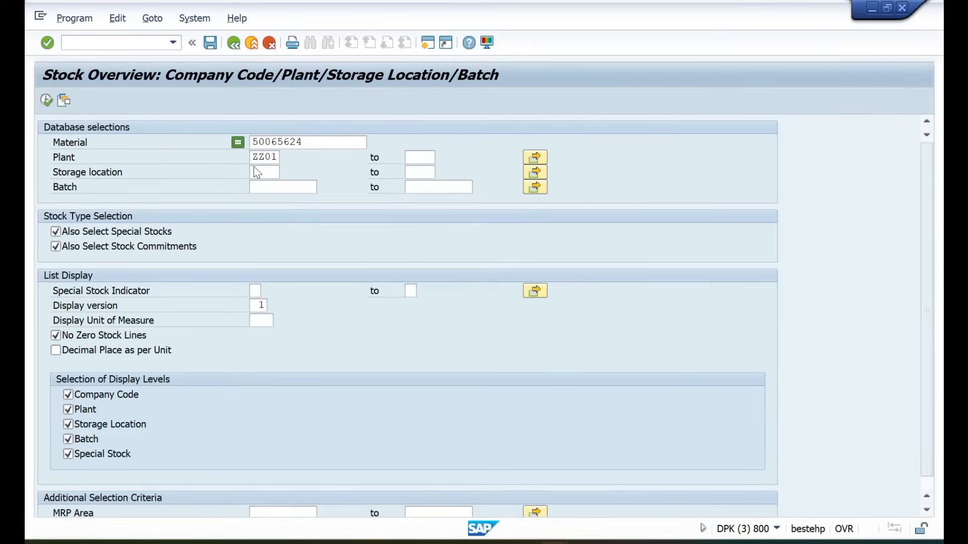
{"action": "left_click", "coordinate": [256, 173]}
{"action": "key", "text": "ctrl+v"}
{"action": "left_click", "coordinate": [46, 101]}
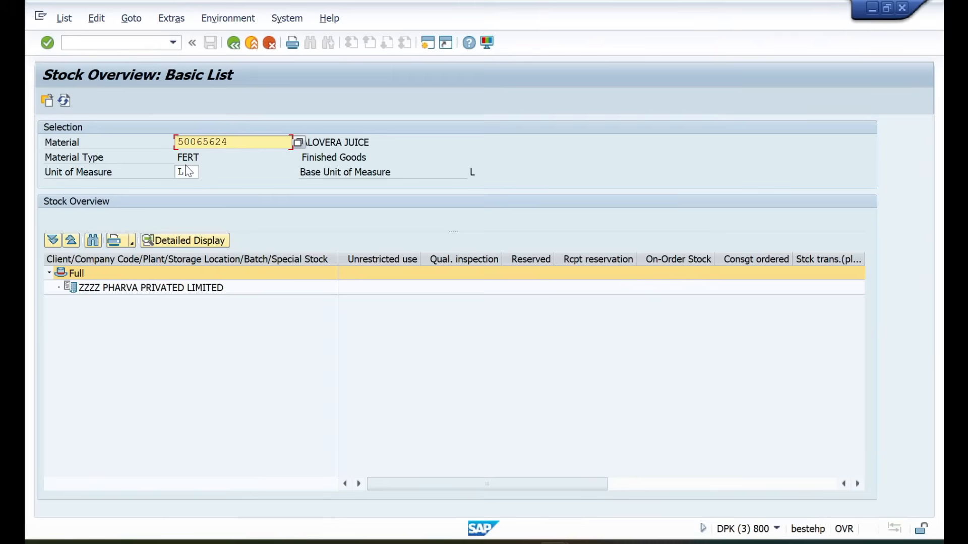
- Start a goods receipt with transaction MB1C, using movement type 561, plant ZZ01 and storage location ZZ1F
{"action": "left_click", "coordinate": [87, 43]}
{"action": "type", "text": "/N"}
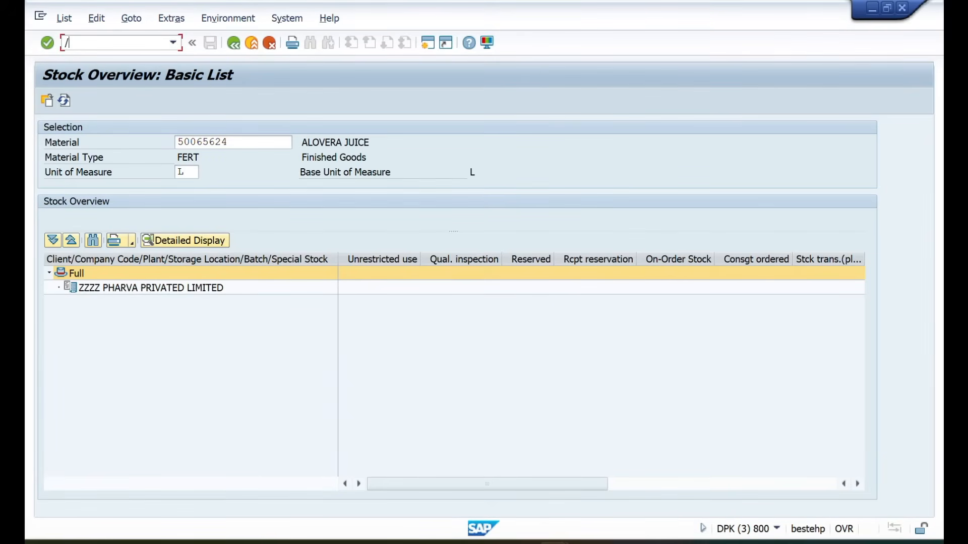
{"action": "type", "text": "MB1C"}
{"action": "key", "text": "Return"}
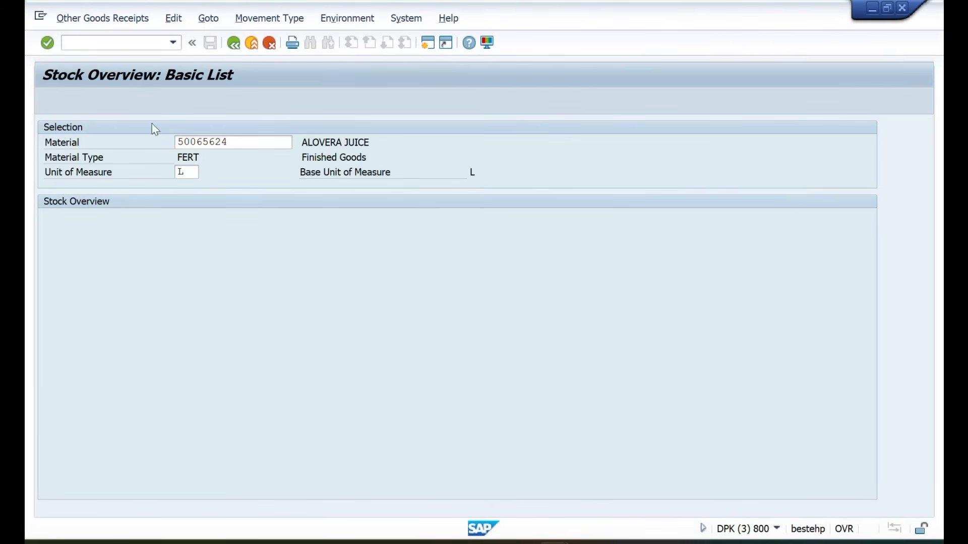
{"action": "left_click", "coordinate": [156, 218]}
{"action": "left_click", "coordinate": [160, 230]}
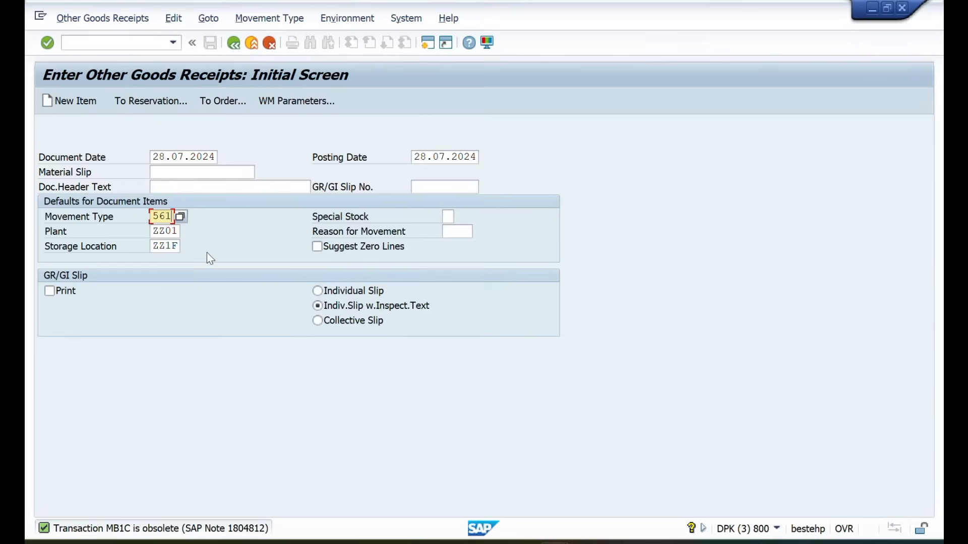
{"action": "key", "text": "Return"}
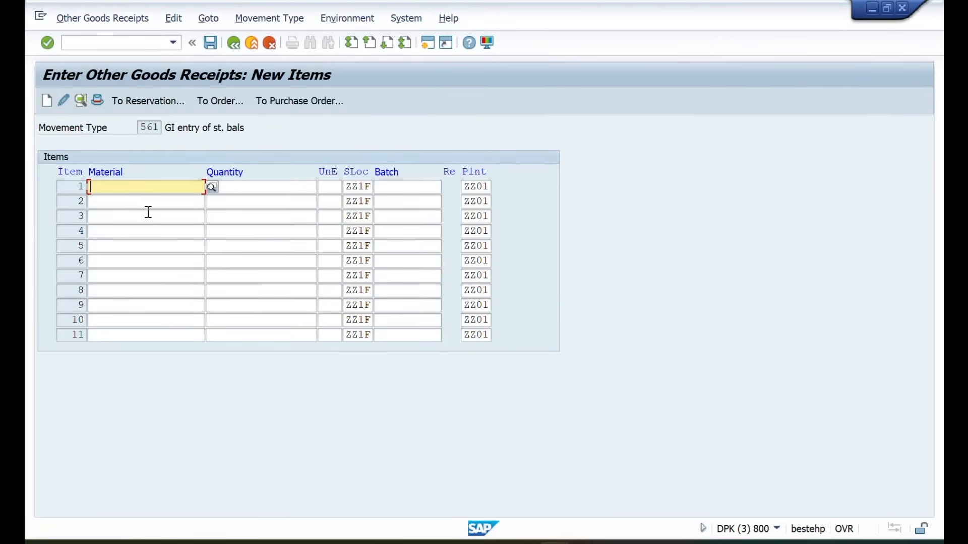
- Copy material number 50065624 from the delivery into item 1 of the goods receipt
{"action": "key", "text": "space"}
{"action": "left_click", "coordinate": [131, 205]}
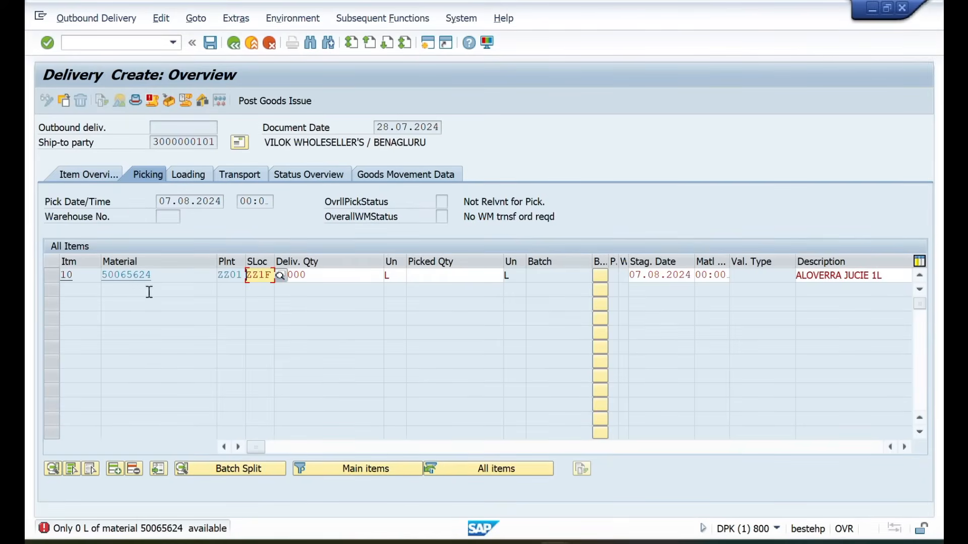
{"action": "left_click", "coordinate": [161, 273]}
{"action": "left_click_drag", "start_coordinate": [160, 272], "coordinate": [85, 272]}
{"action": "key", "text": "ctrl+c"}
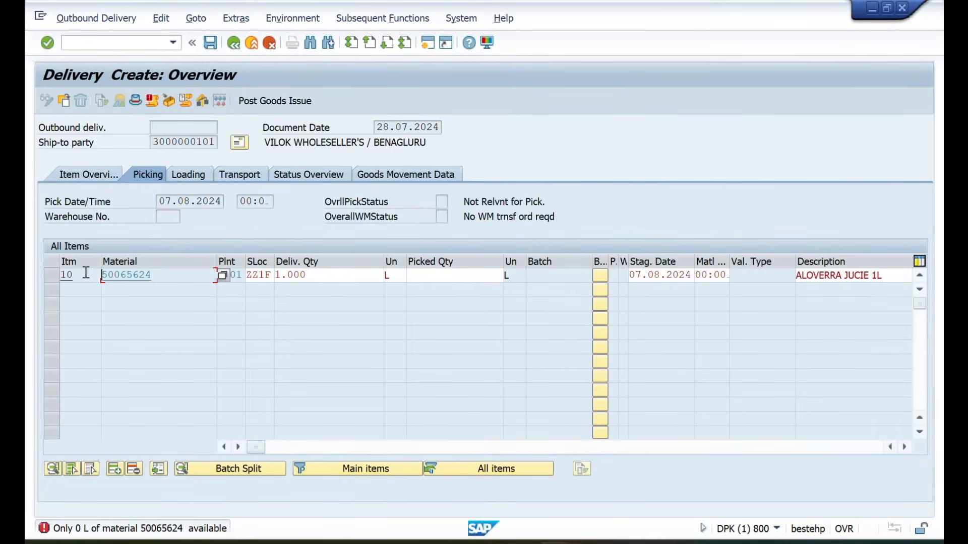
{"action": "key", "text": "alt+Tab"}
{"action": "left_click", "coordinate": [142, 188]}
{"action": "left_click_drag", "start_coordinate": [142, 187], "coordinate": [62, 196]}
{"action": "key", "text": "Delete"}
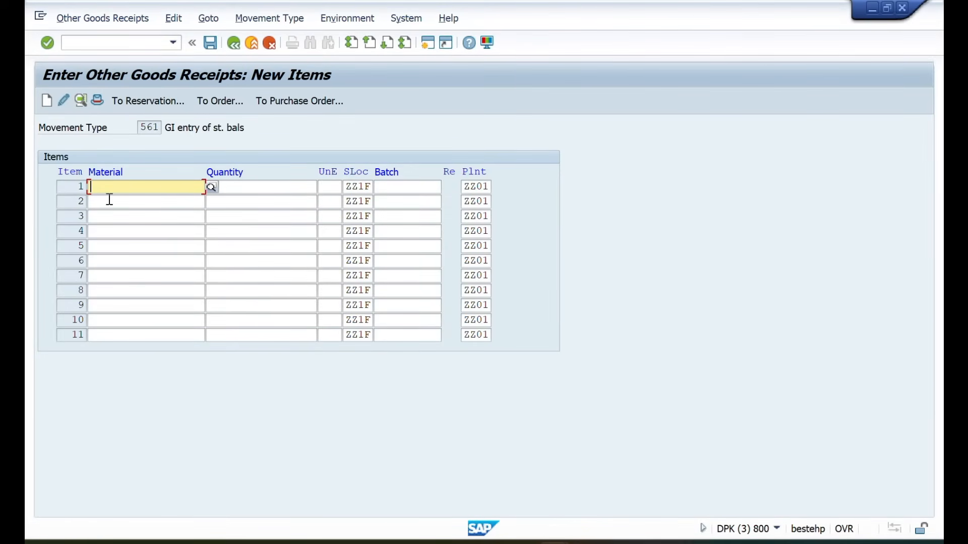
{"action": "key", "text": "ctrl+v"}
- Set the goods receipt quantity of item 1 to 2000 and post the document
{"action": "left_click", "coordinate": [251, 185]}
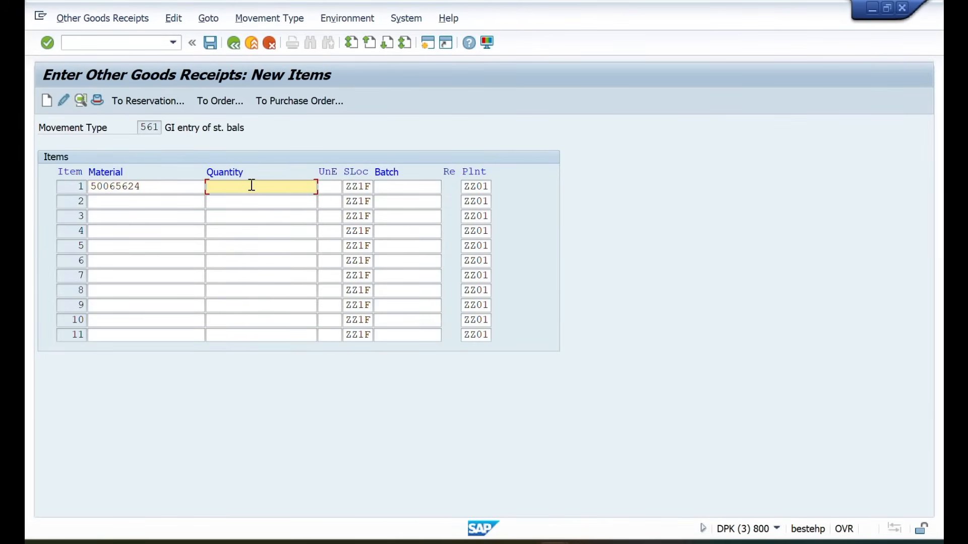
{"action": "type", "text": "2000"}
{"action": "key", "text": "Return"}
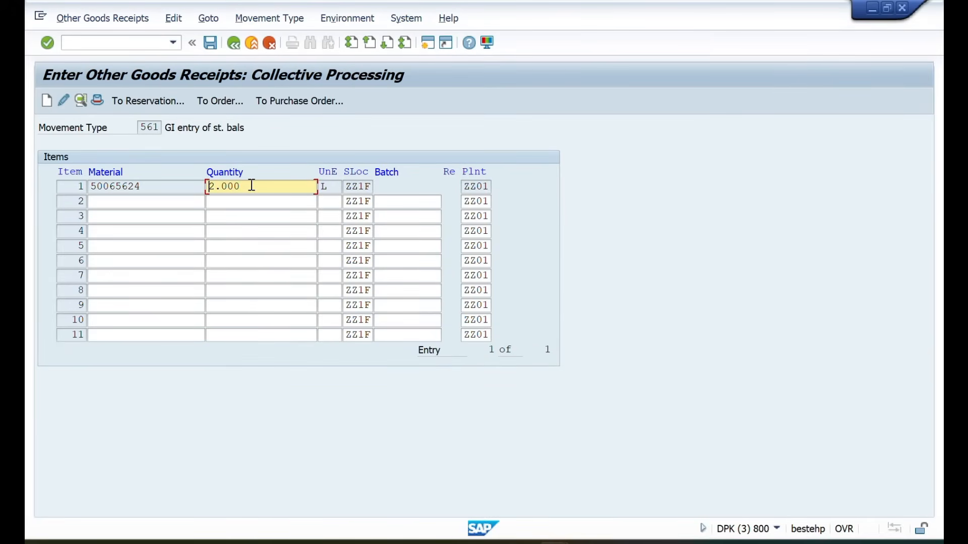
{"action": "left_click", "coordinate": [210, 43]}
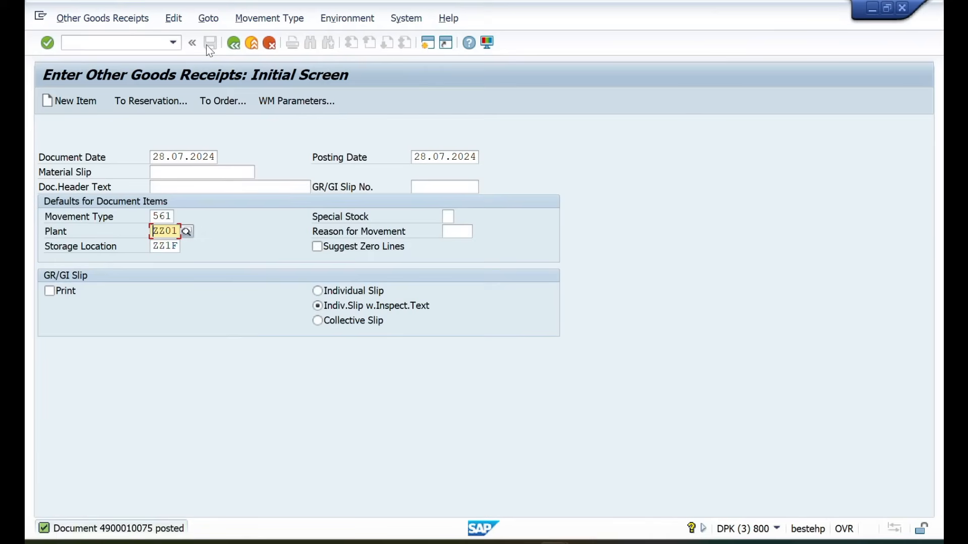
- Display the stock of material 50065624 for plant ZZ01 and storage location ZZ1F with transaction MMBE
{"action": "left_click", "coordinate": [86, 43]}
{"action": "type", "text": "/N"}
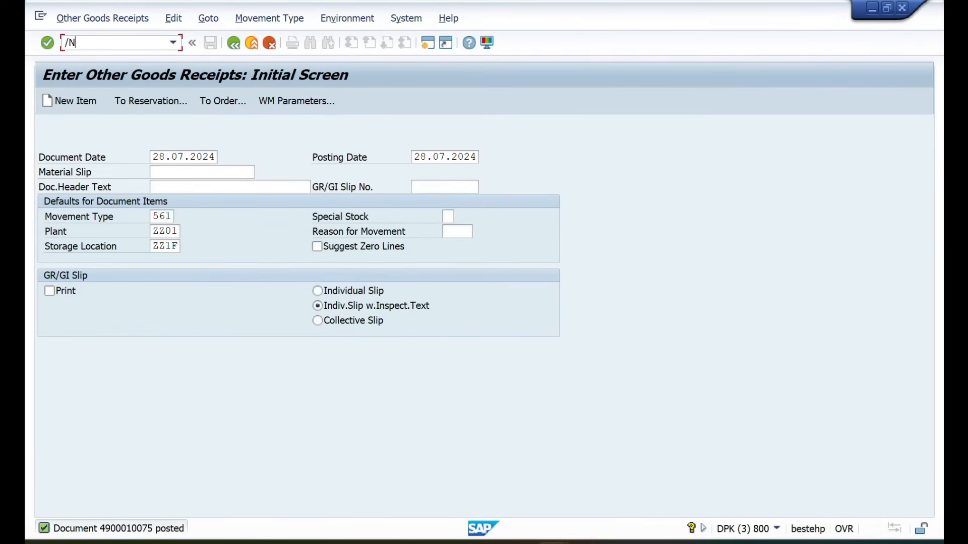
{"action": "type", "text": "MMBE"}
{"action": "key", "text": "Return"}
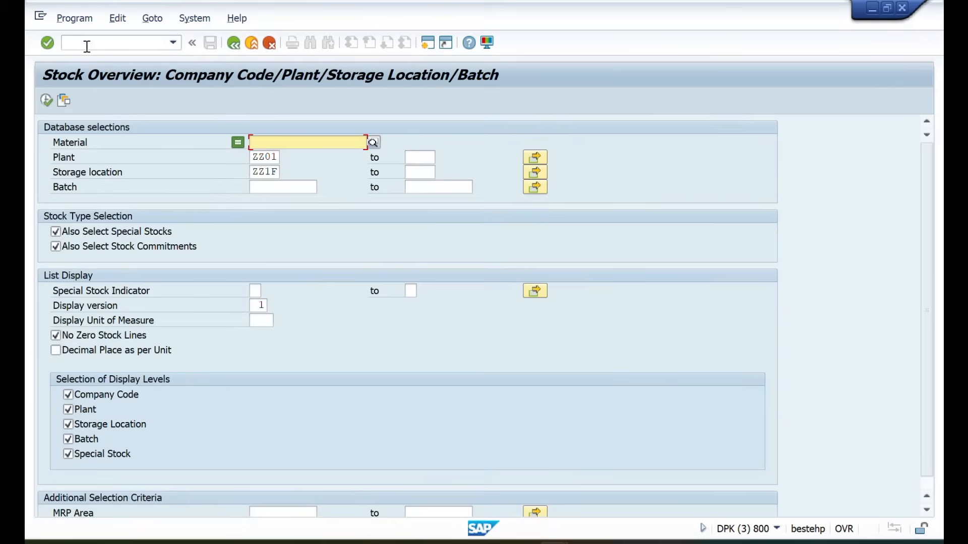
{"action": "left_click", "coordinate": [46, 101]}
{"action": "left_click", "coordinate": [287, 145]}
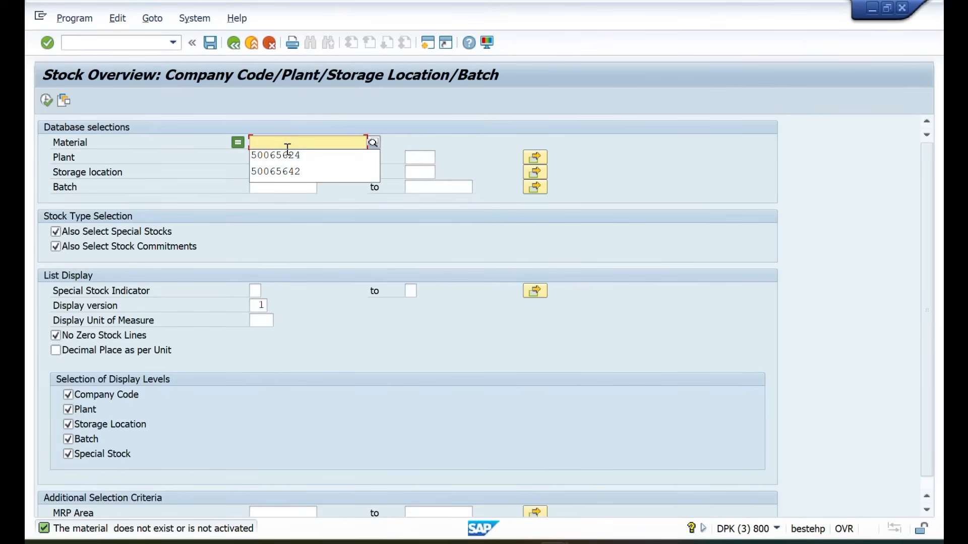
{"action": "left_click", "coordinate": [280, 156]}
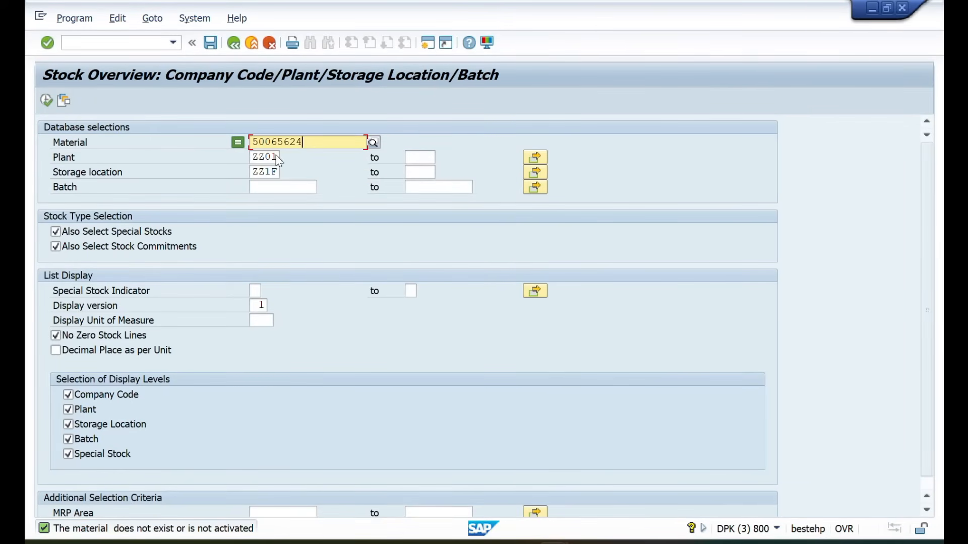
{"action": "left_click", "coordinate": [46, 101]}
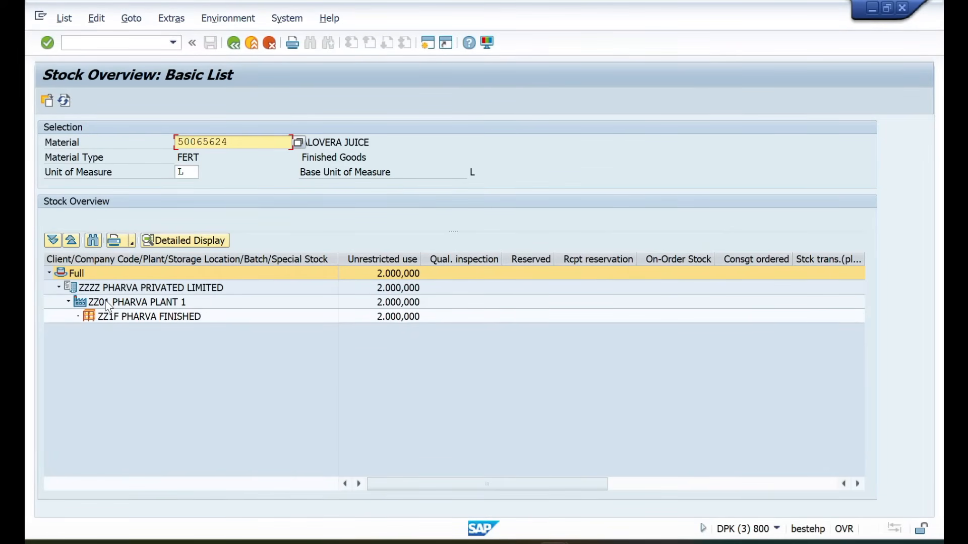
- Return to the delivery session, restart transaction VL01N and go back to its initial screen without saving the delivery
{"action": "key", "text": "alt+Tab"}
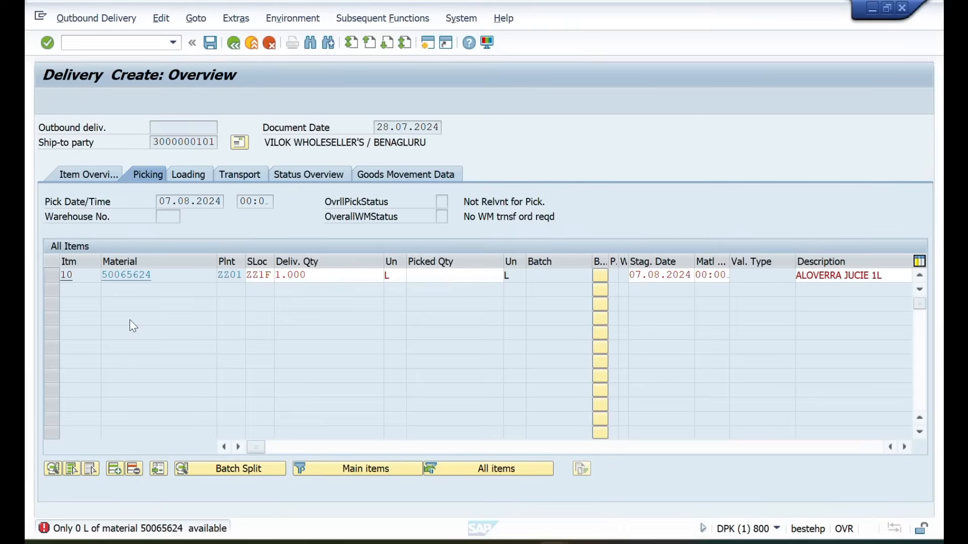
{"action": "left_click", "coordinate": [68, 42]}
{"action": "type", "text": "/NVL01N"}
{"action": "key", "text": "Return"}
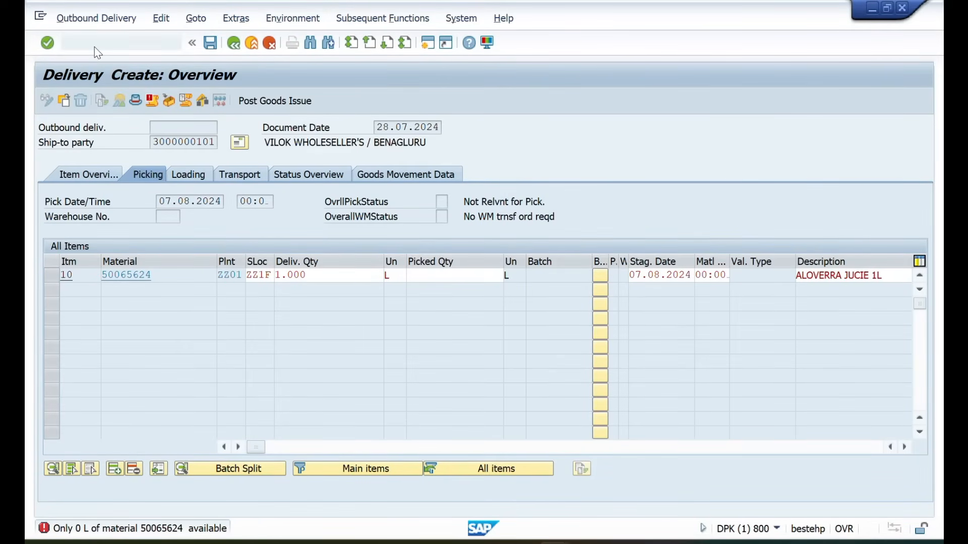
{"action": "key", "text": "Return"}
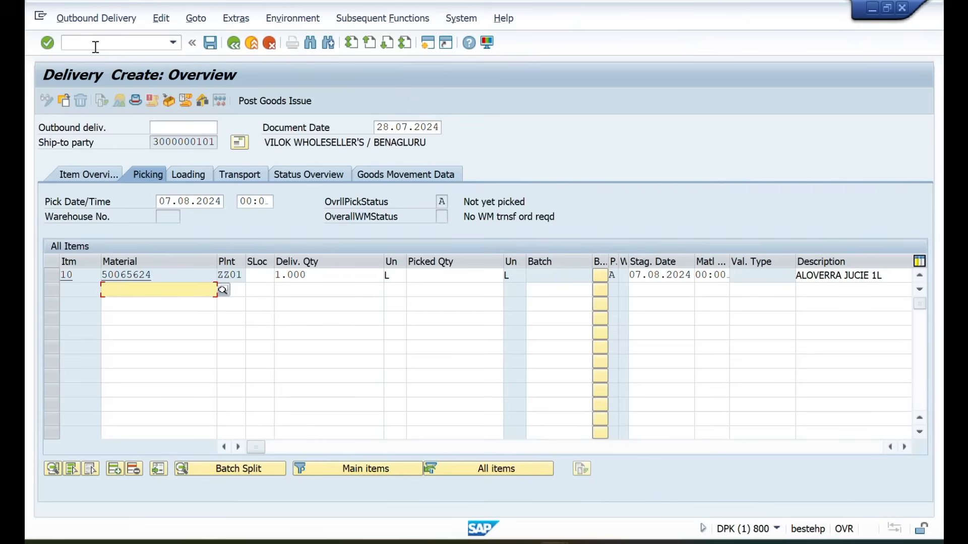
{"action": "left_click", "coordinate": [227, 45]}
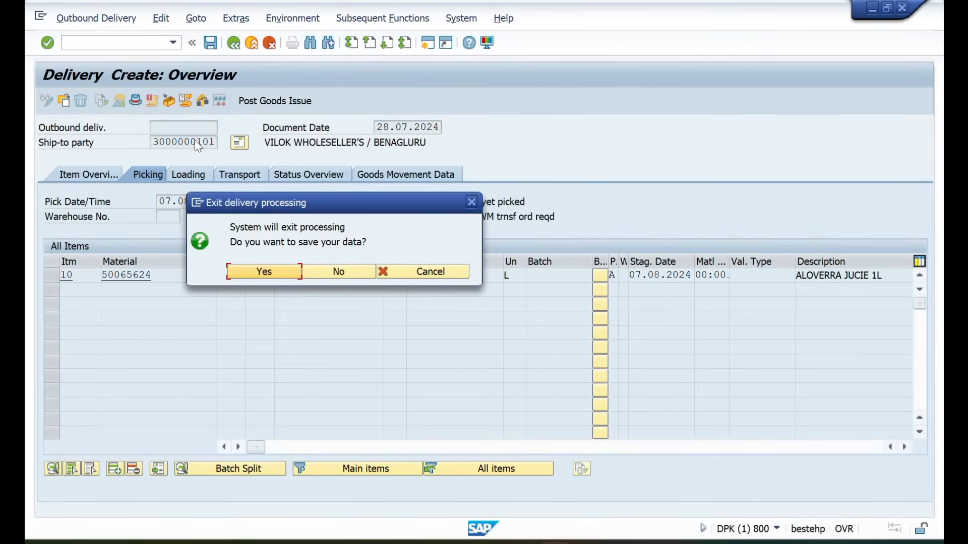
{"action": "left_click", "coordinate": [319, 267]}
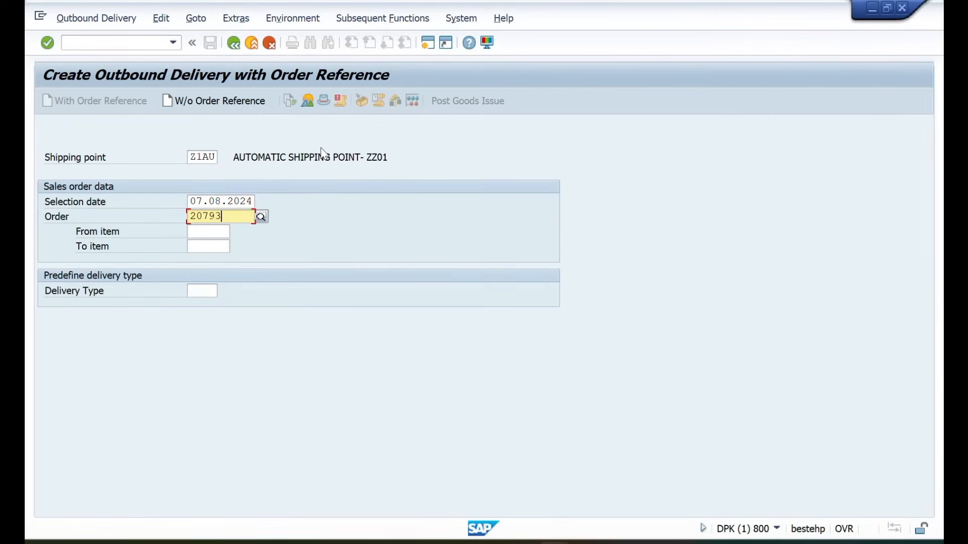
- Create the outbound delivery for the sales order with shipping point Z1AU and selection date 07.08.2024
{"action": "left_click", "coordinate": [216, 158]}
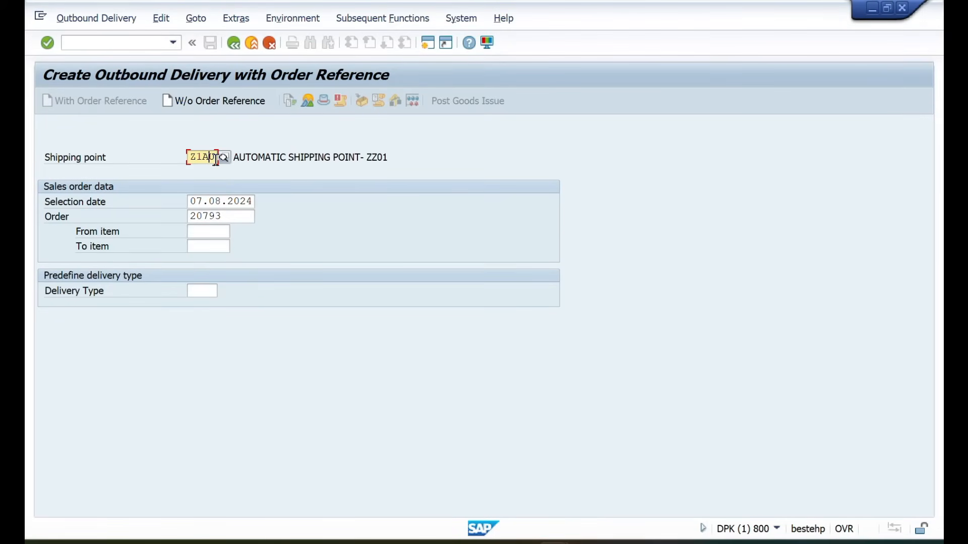
{"action": "left_click", "coordinate": [222, 201]}
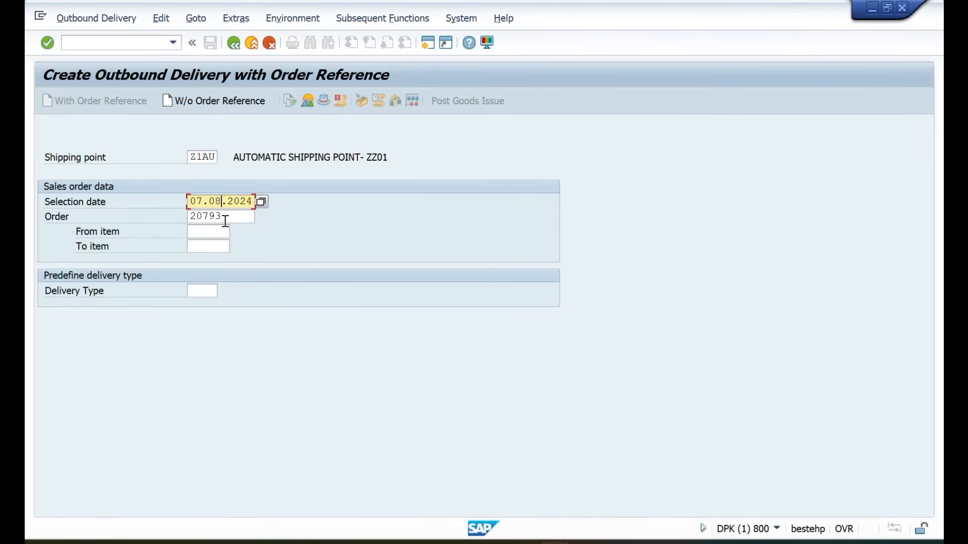
{"action": "left_click", "coordinate": [225, 218]}
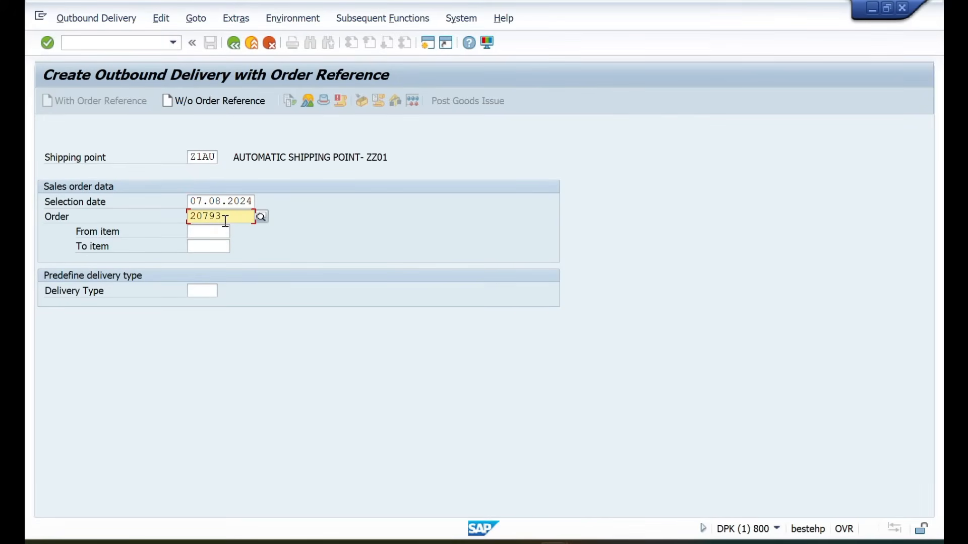
{"action": "key", "text": "Return"}
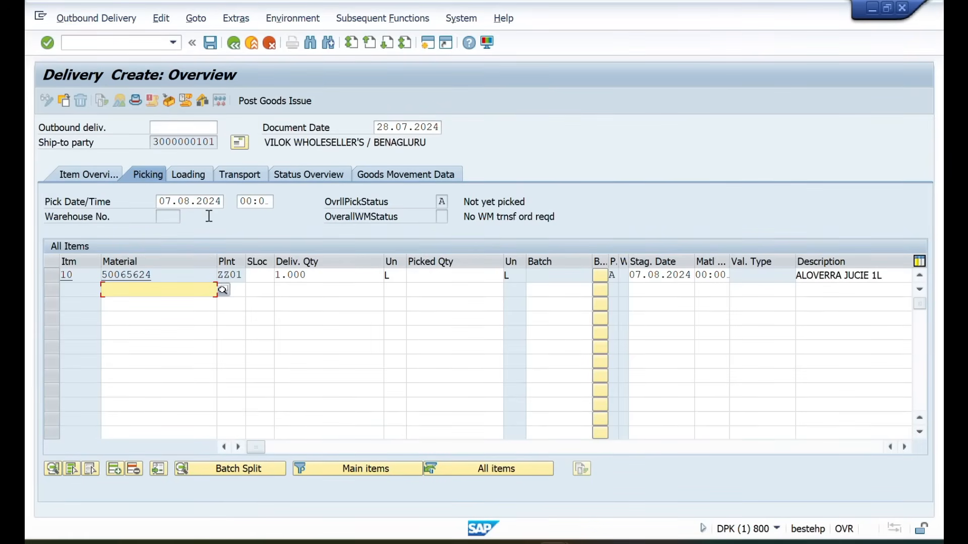
- Revisit the PICKING entry in the Excel list, return to SAP and set the storage location of delivery item 10 to ZZ1F
{"action": "key", "text": "alt+Tab"}
{"action": "key", "text": "Tab"}
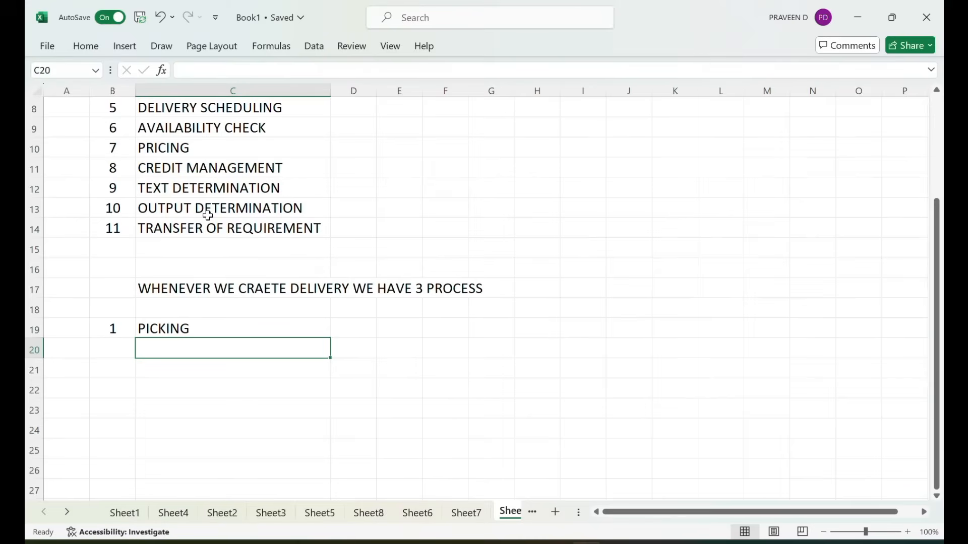
{"action": "left_click", "coordinate": [188, 322]}
{"action": "key", "text": "alt+Tab"}
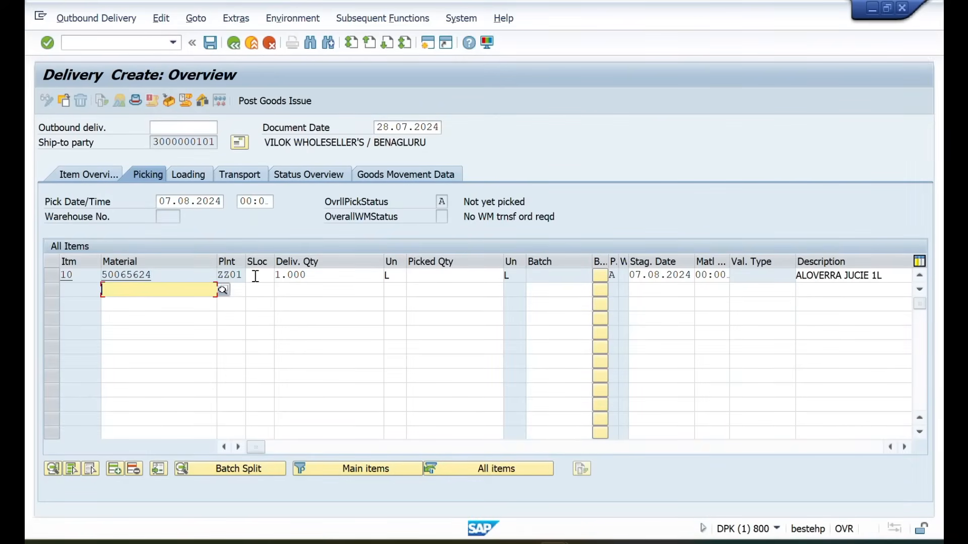
{"action": "left_click", "coordinate": [252, 274]}
{"action": "left_click", "coordinate": [261, 289]}
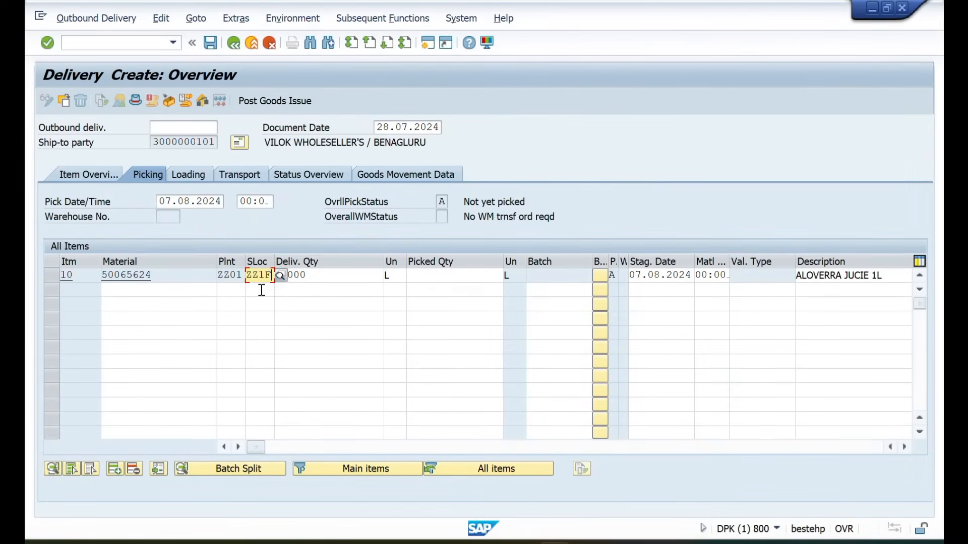
{"action": "left_click", "coordinate": [321, 276]}
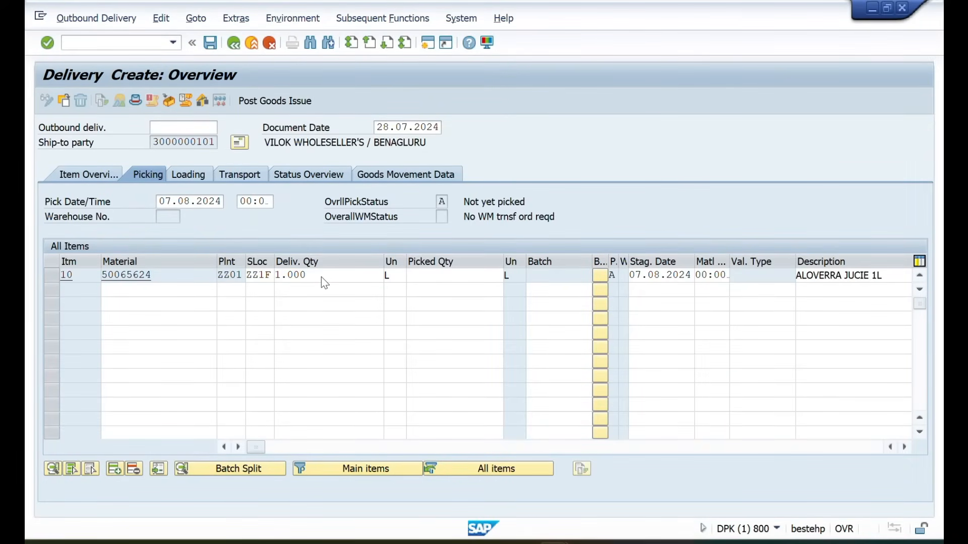
- Set the picked quantity of item 10 to 1000 and save the outbound delivery
{"action": "left_click", "coordinate": [346, 275]}
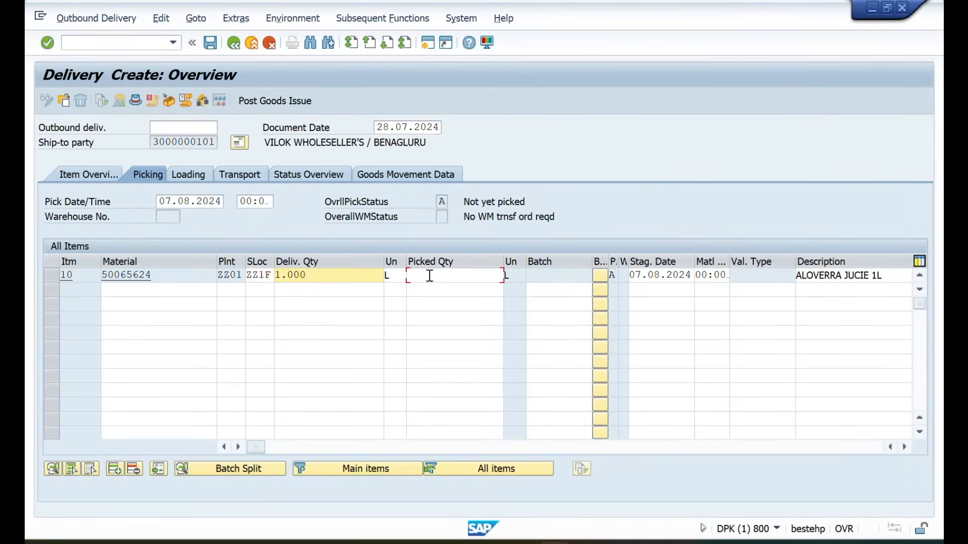
{"action": "left_click", "coordinate": [429, 275]}
{"action": "type", "text": "1000"}
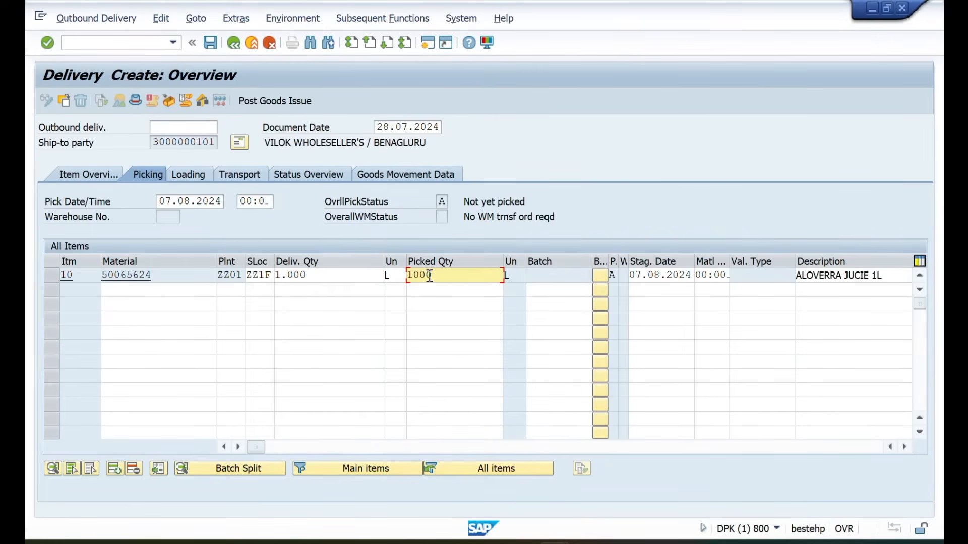
{"action": "key", "text": "Return"}
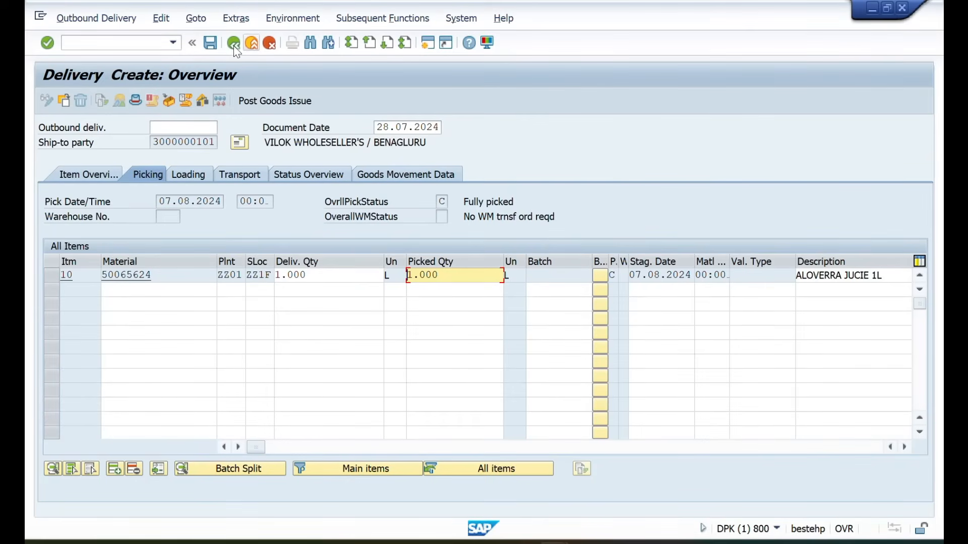
{"action": "left_click", "coordinate": [211, 44]}
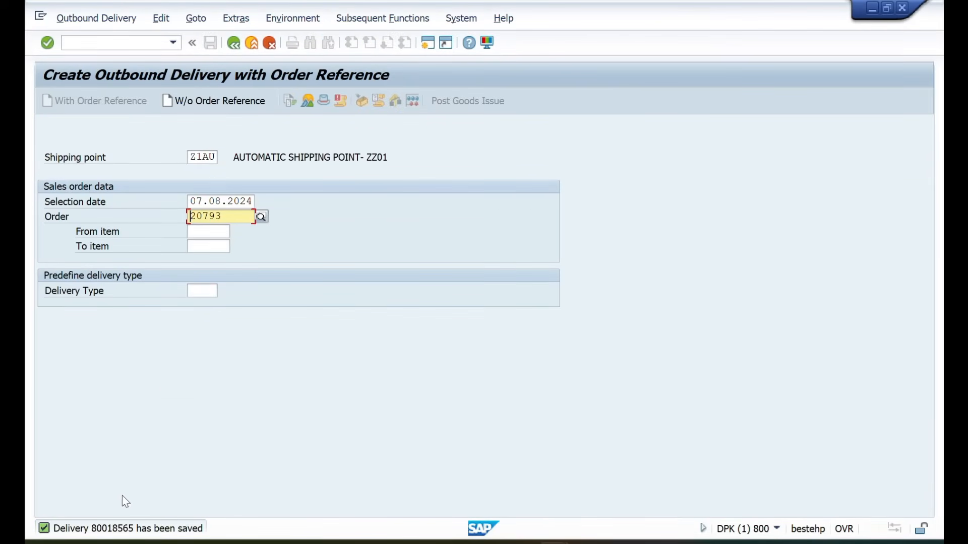
- Open the details of the delivery's save message, copy the delivery number from it and switch to the Excel workbook
{"action": "double_click", "coordinate": [104, 532]}
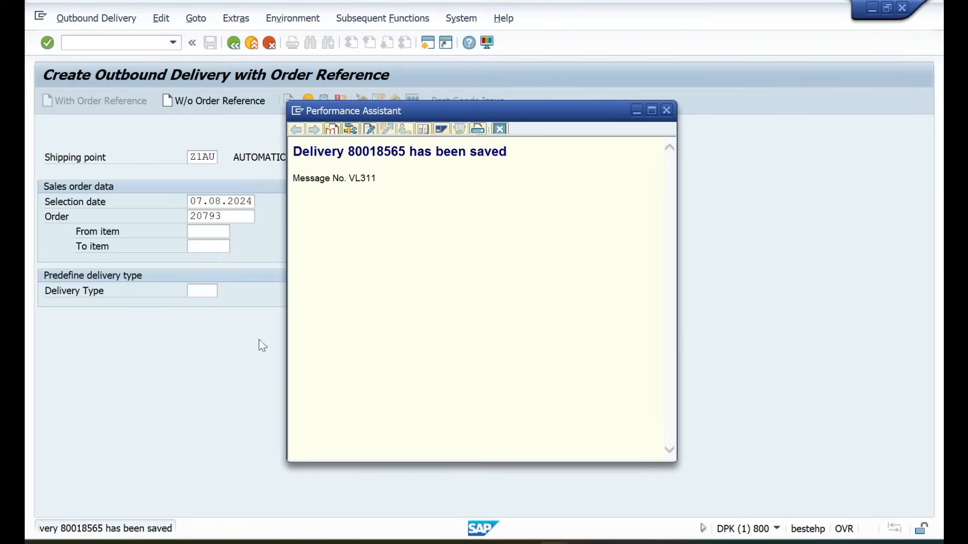
{"action": "left_click_drag", "start_coordinate": [347, 154], "coordinate": [403, 155]}
{"action": "key", "text": "ctrl+c"}
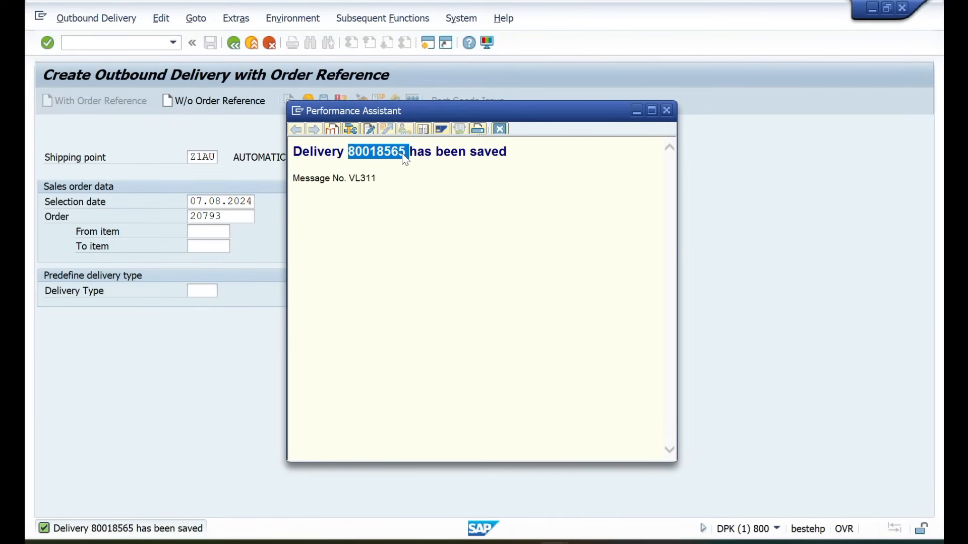
{"action": "key", "text": "alt+Tab"}
{"action": "key", "text": "Tab"}
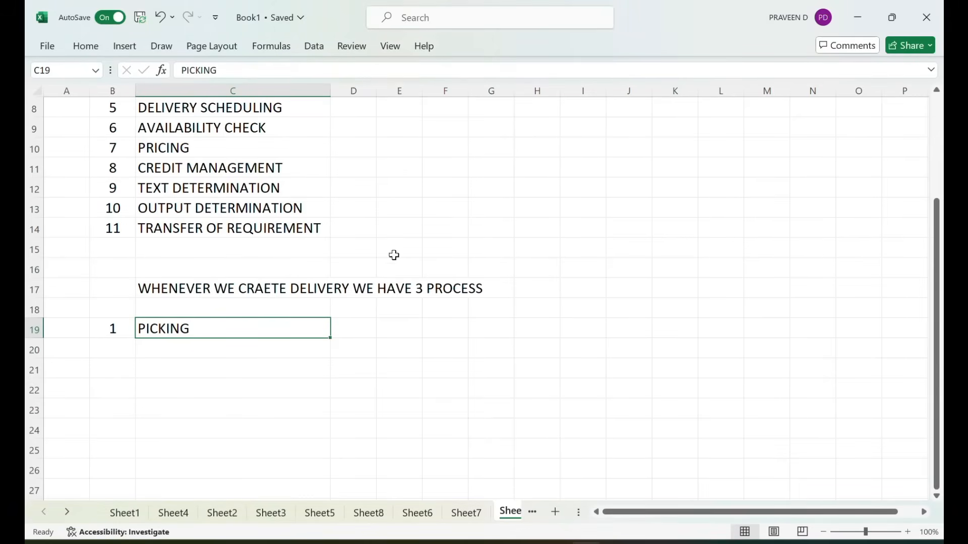
- Paste the delivery number into cell J48 of Sheet7, above DELIVERY, and widen column J to fit it
{"action": "left_click", "coordinate": [459, 514]}
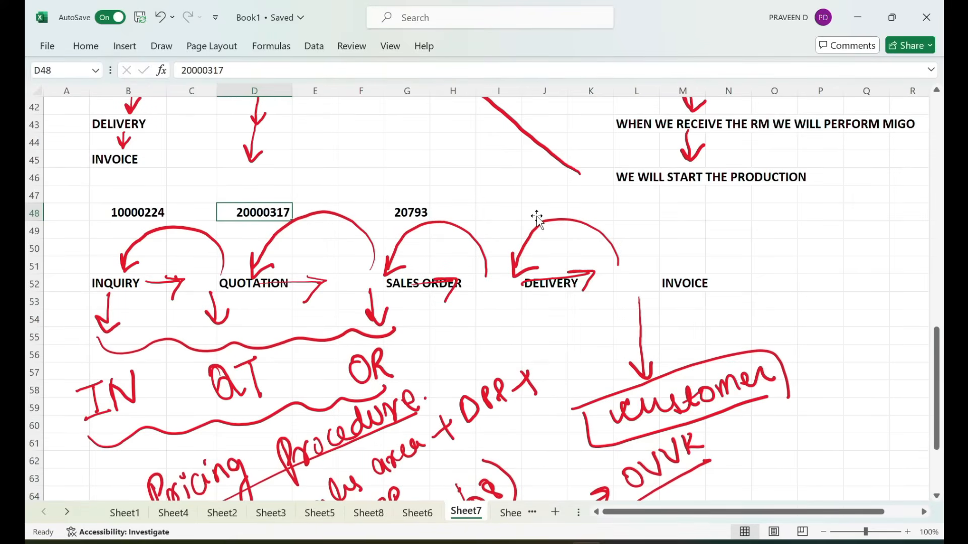
{"action": "left_click", "coordinate": [537, 218]}
{"action": "left_click", "coordinate": [532, 205]}
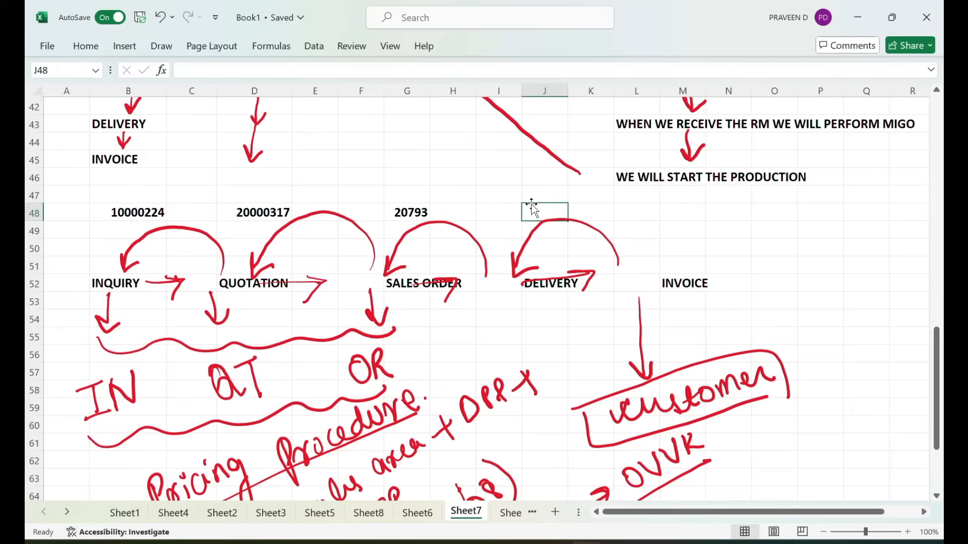
{"action": "key", "text": "ctrl+v"}
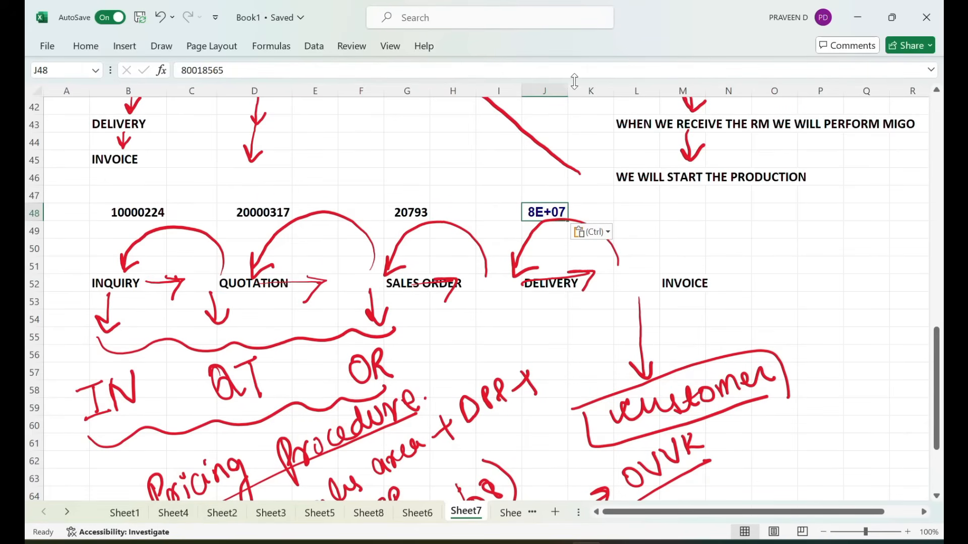
{"action": "left_click_drag", "start_coordinate": [570, 92], "coordinate": [589, 91]}
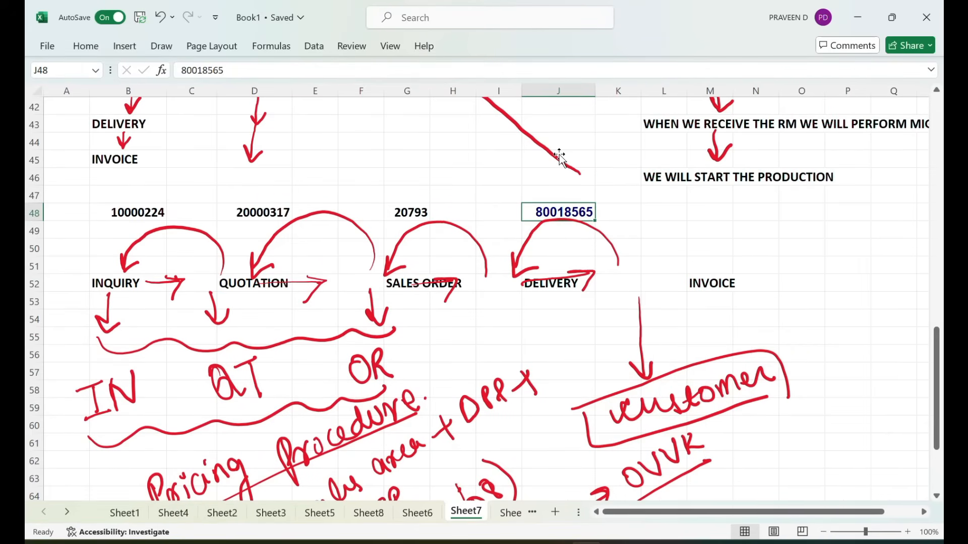
- Switch back to SAP and open the saved outbound delivery for changing with transaction VL02N
{"action": "key", "text": "alt+Tab"}
{"action": "key", "text": "alt+Tab"}
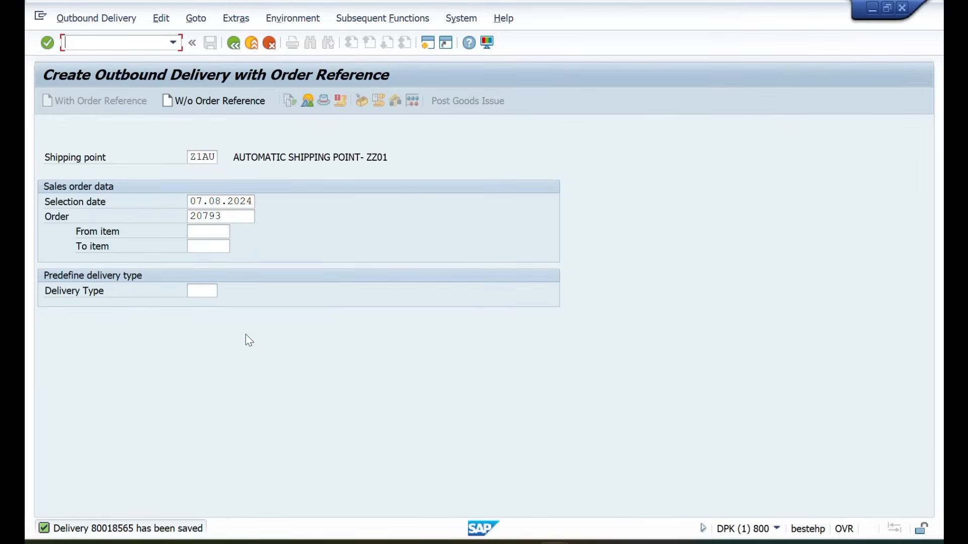
{"action": "key", "text": "Return"}
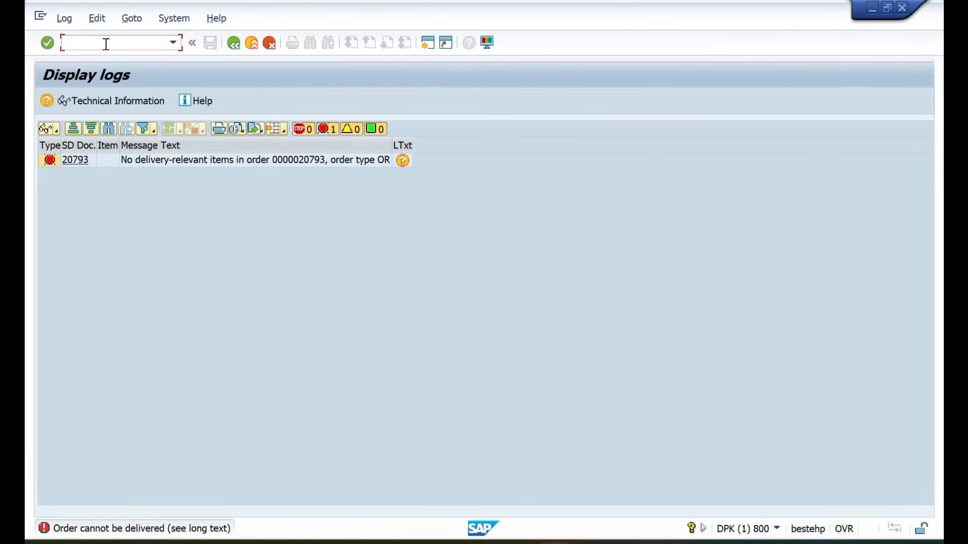
{"action": "left_click", "coordinate": [106, 44]}
{"action": "type", "text": "/NVL02N"}
{"action": "key", "text": "Return"}
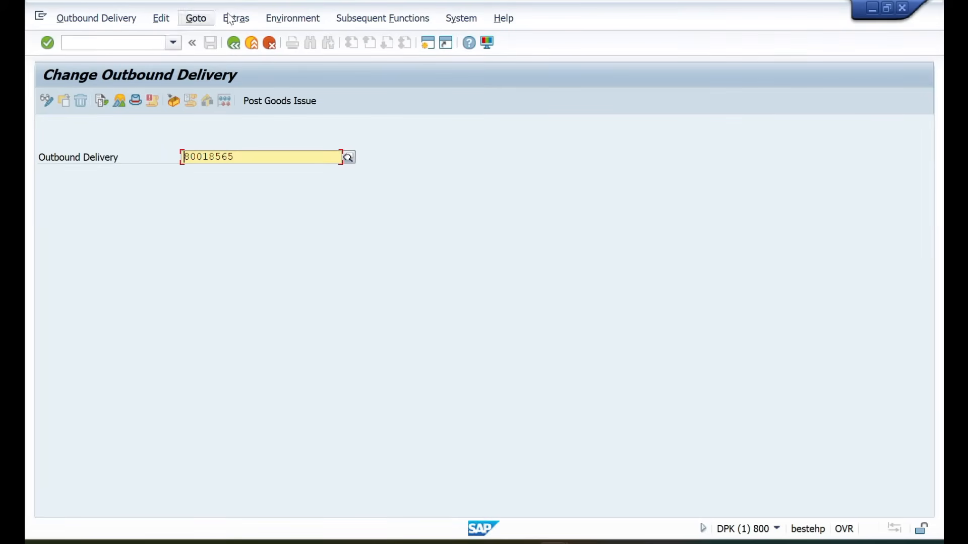
{"action": "key", "text": "Return"}
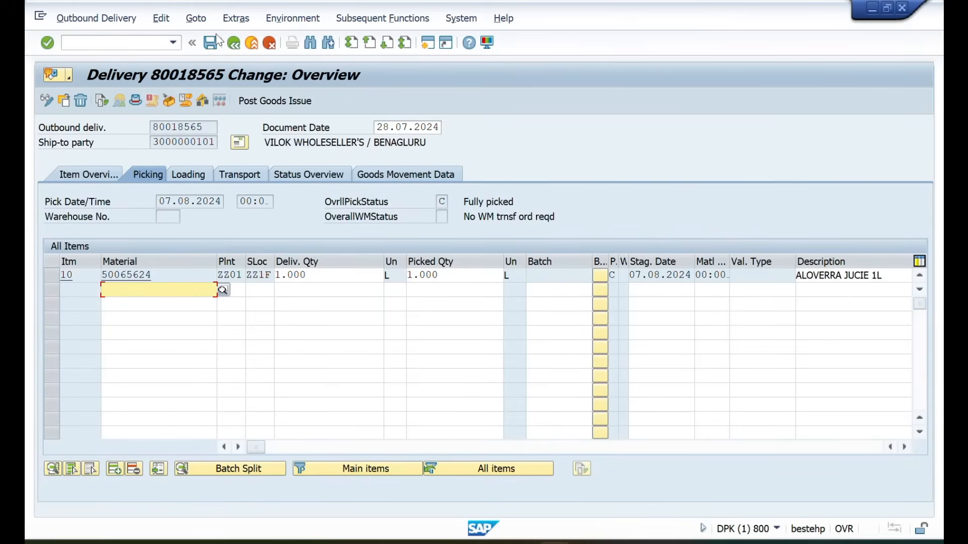
- Display the header-level delivery output, select the second output line, YR04, and return to the delivery overview
{"action": "left_click", "coordinate": [227, 20]}
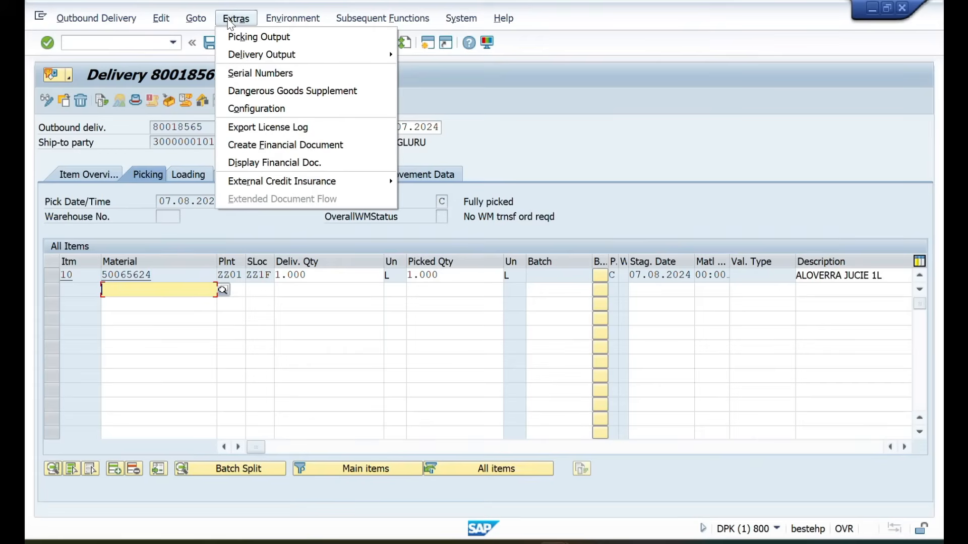
{"action": "mouse_move", "coordinate": [262, 55]}
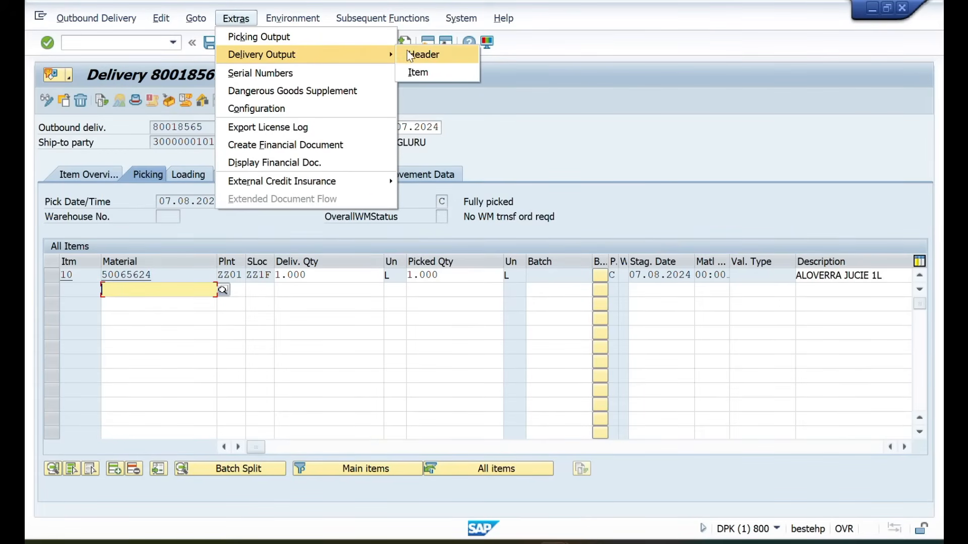
{"action": "left_click", "coordinate": [411, 56]}
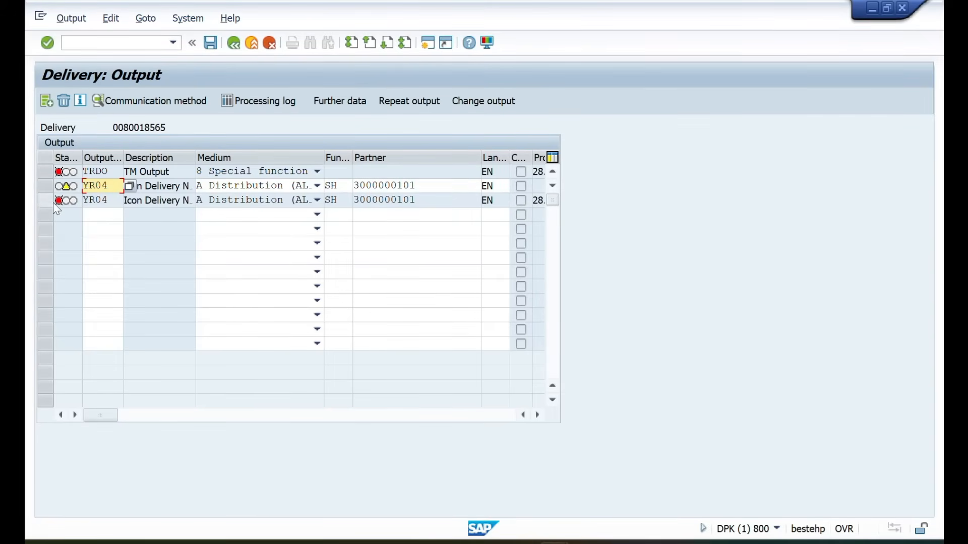
{"action": "left_click", "coordinate": [44, 186]}
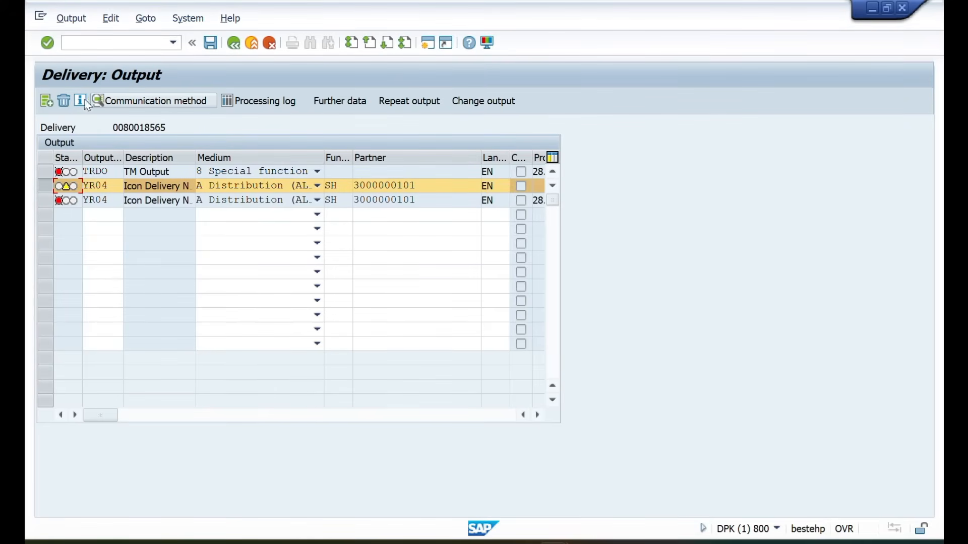
{"action": "left_click", "coordinate": [234, 43]}
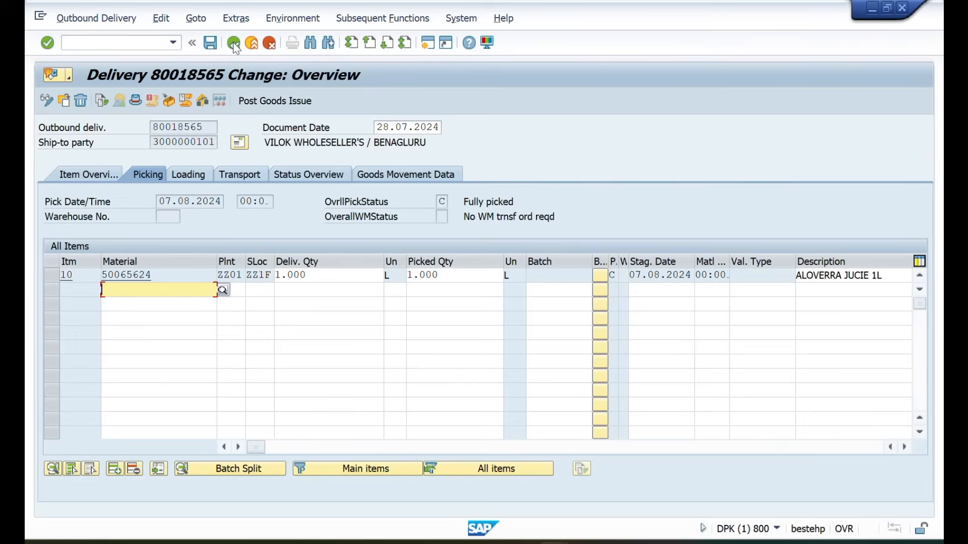
{"action": "key", "text": "F10"}
{"action": "left_click", "coordinate": [556, 104]}
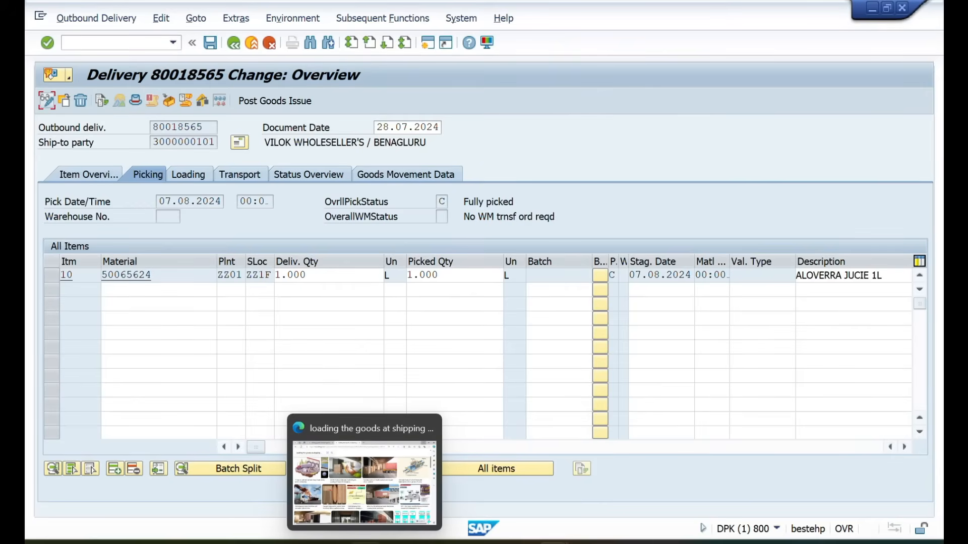
- Switch to the Edge browser and search Bing Images for DELIVERY DOCUMENT PRINTOUT
{"action": "left_click", "coordinate": [365, 543]}
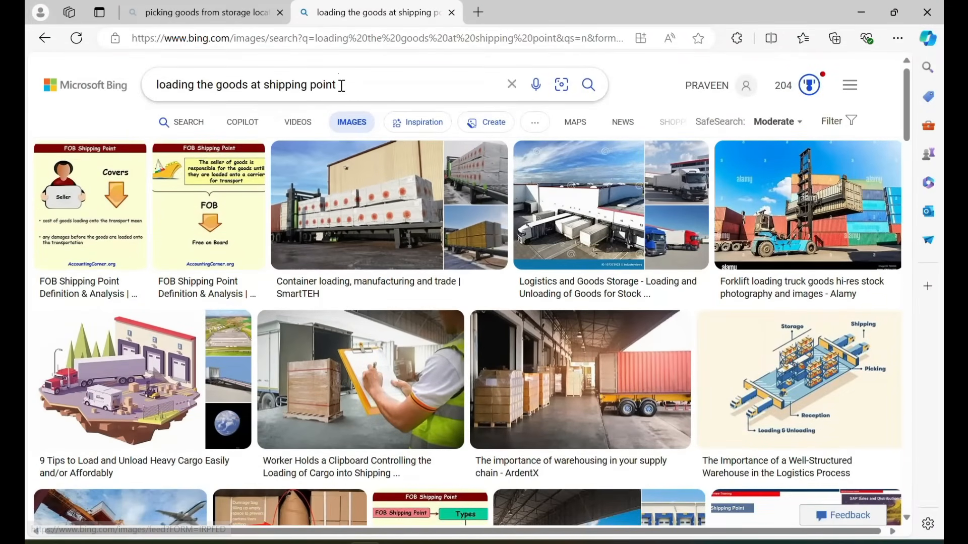
{"action": "key", "text": "ctrl+a"}
{"action": "key", "text": "BackSpace"}
{"action": "type", "text": "DELIVERY DOC"}
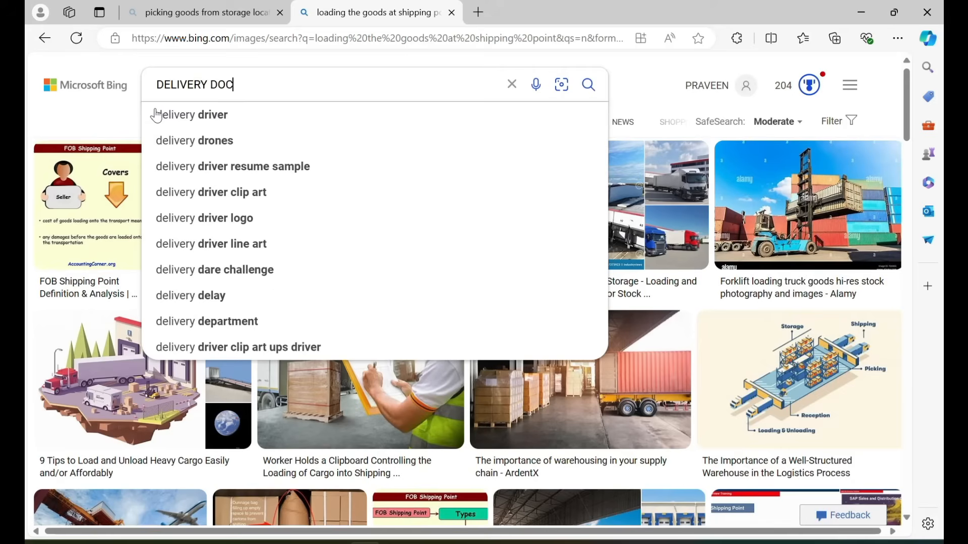
{"action": "type", "text": "UMENT PRI"}
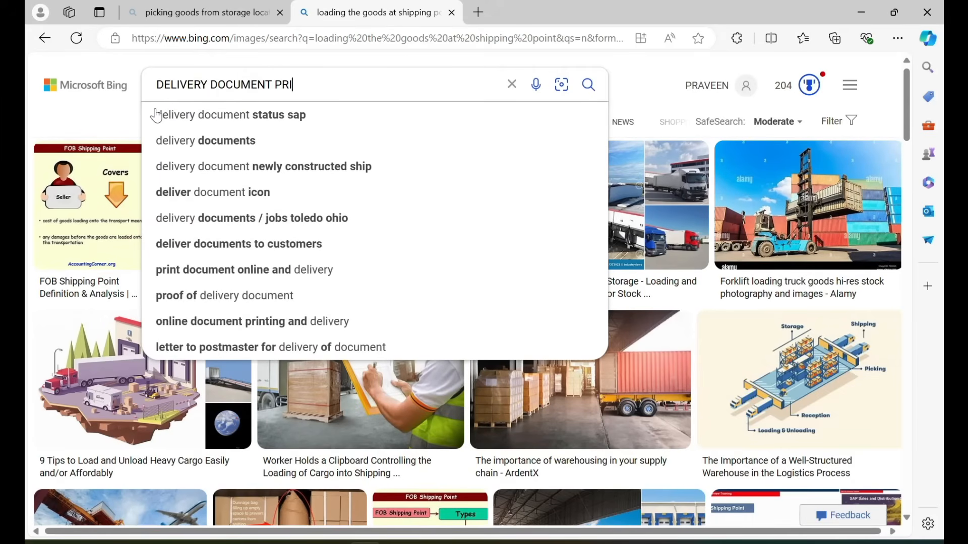
{"action": "type", "text": "NTOUT"}
{"action": "key", "text": "Return"}
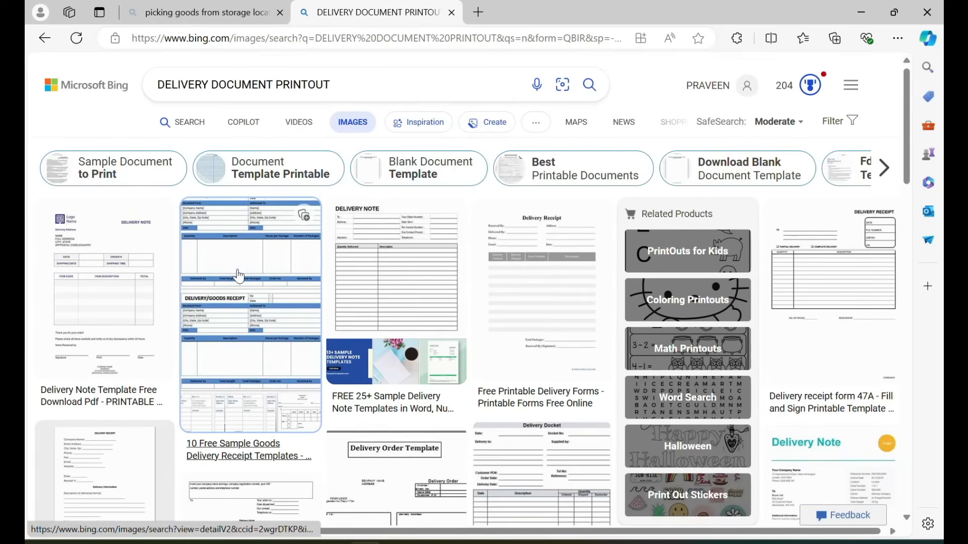
- View the sample goods delivery receipt template and the image after it, then close the image viewer
{"action": "left_click", "coordinate": [239, 276]}
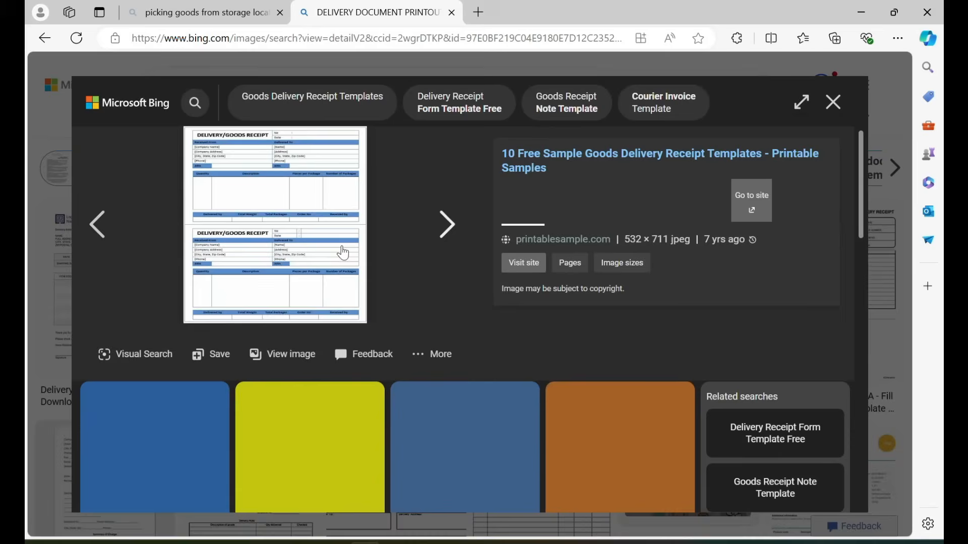
{"action": "key", "text": "Right"}
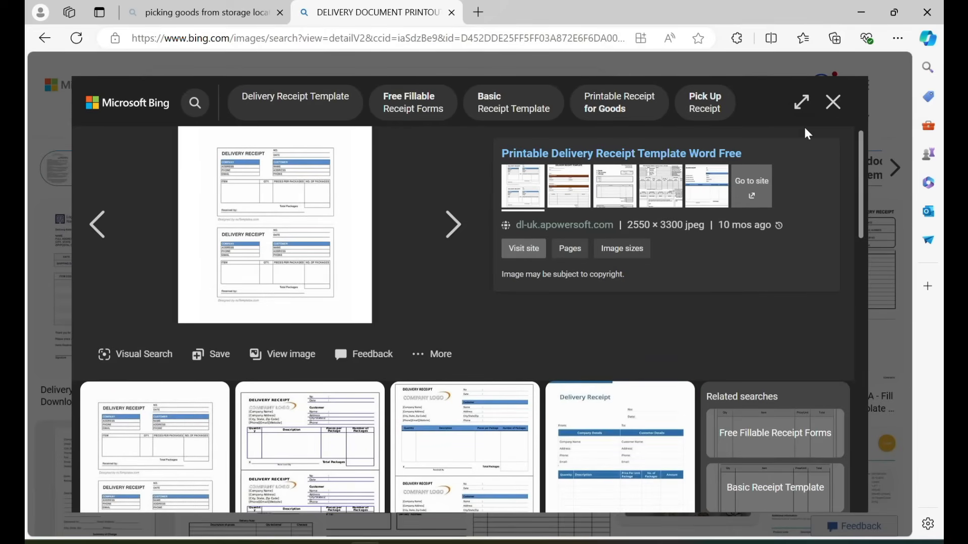
{"action": "left_click", "coordinate": [835, 103]}
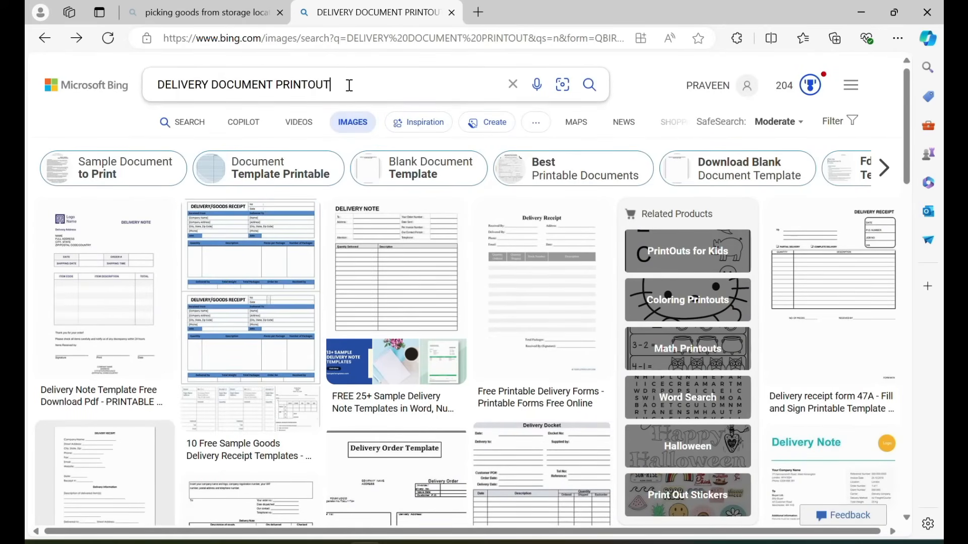
- Search Bing Images for picking goods from storage location and open the Warehouse Order Picking Efficiency image
{"action": "left_click_drag", "start_coordinate": [348, 86], "coordinate": [154, 85]}
{"action": "key", "text": "BackSpace"}
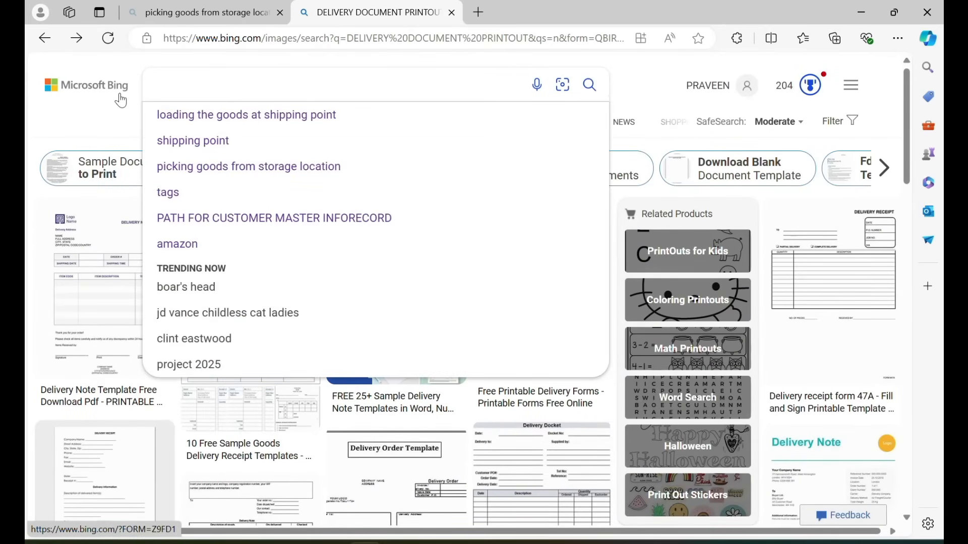
{"action": "left_click", "coordinate": [240, 168]}
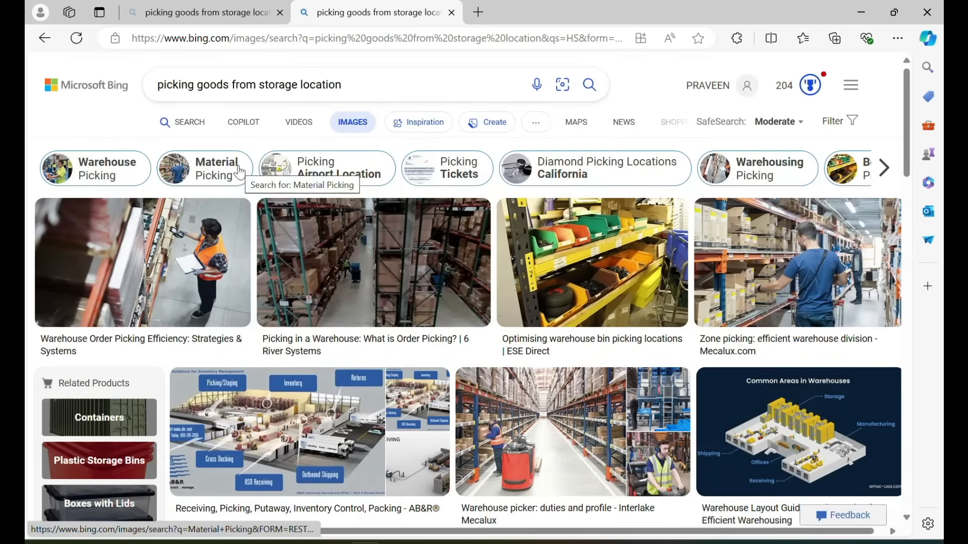
{"action": "left_click", "coordinate": [159, 248]}
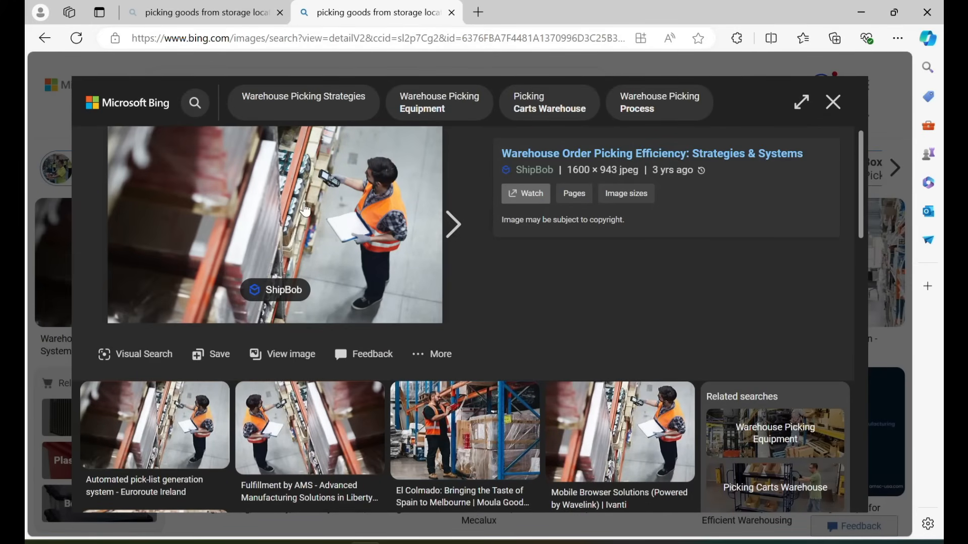
- Close the open image, look through the other picking results and open the FW Logistics picking and packing image
{"action": "left_click", "coordinate": [834, 103]}
{"action": "scroll", "coordinate": [651, 272], "scroll_direction": "down", "scroll_amount": 10}
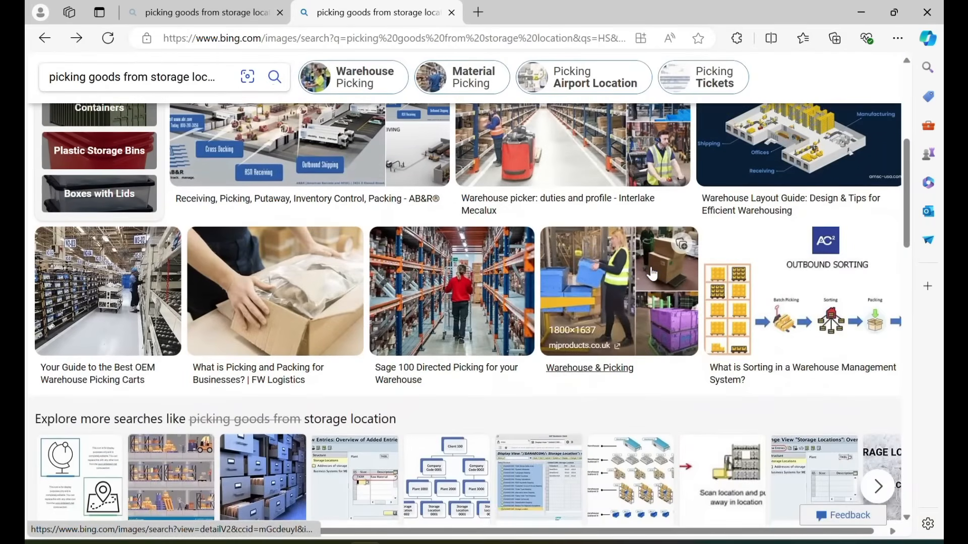
{"action": "scroll", "coordinate": [651, 267], "scroll_direction": "up", "scroll_amount": 2}
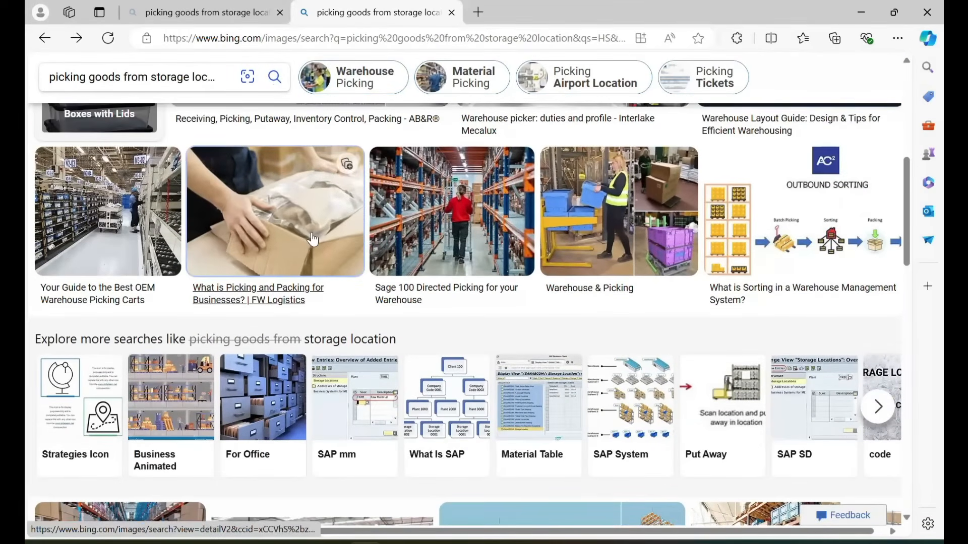
{"action": "left_click", "coordinate": [315, 239]}
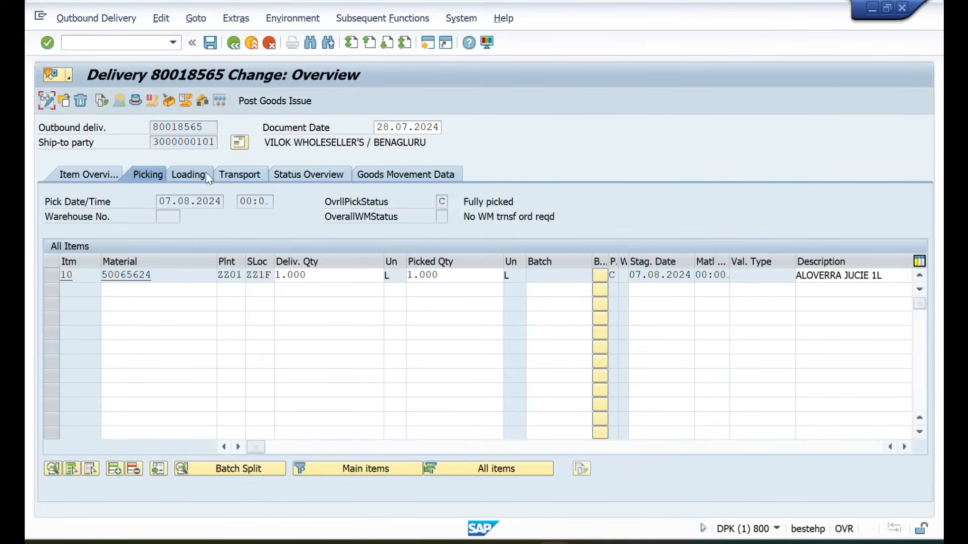
- Switch to the SAP delivery, highlight the item's picked quantity, check the incompletion log and return to the delivery overview
{"action": "left_click_drag", "start_coordinate": [455, 275], "coordinate": [401, 275]}
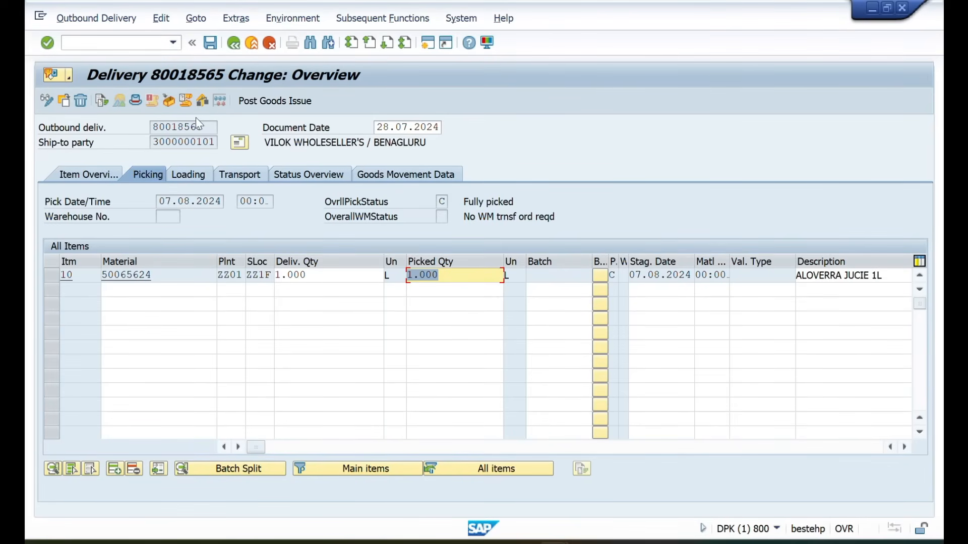
{"action": "left_click", "coordinate": [160, 19]}
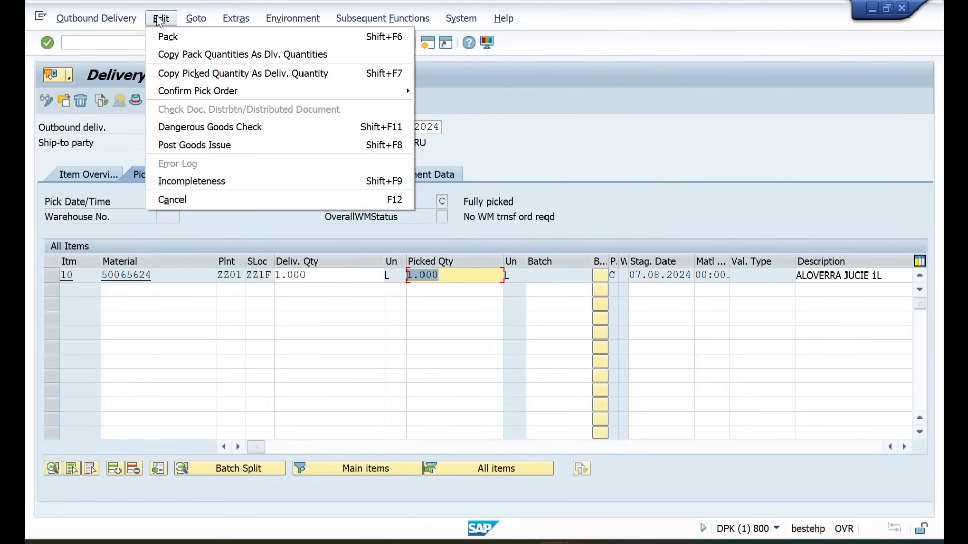
{"action": "left_click", "coordinate": [190, 182]}
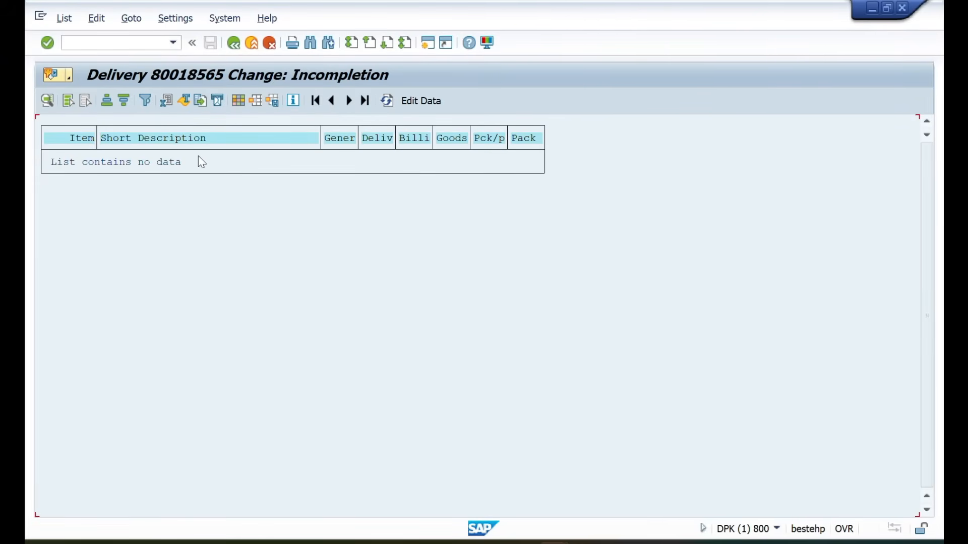
{"action": "left_click", "coordinate": [232, 44]}
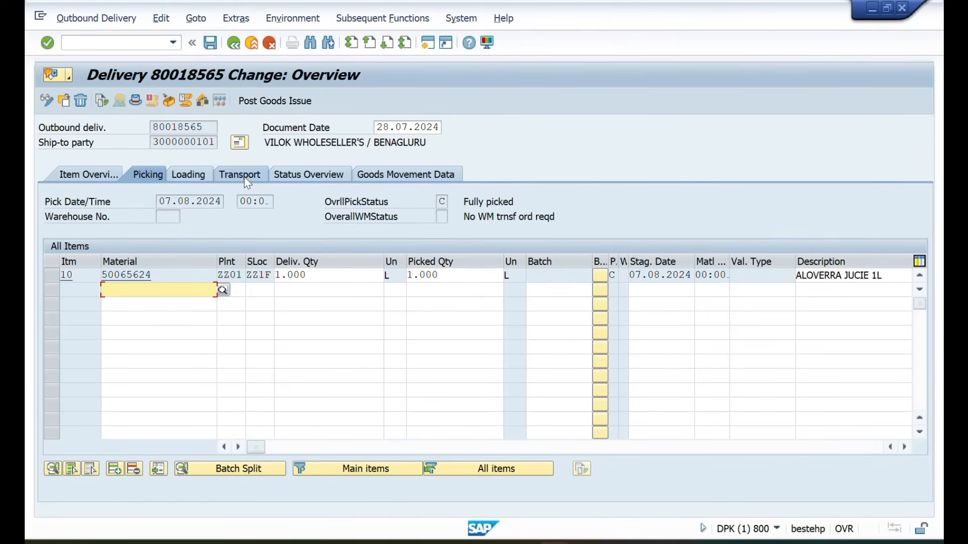
- Post the goods issue for the picked outbound delivery and reopen the same delivery for change
{"action": "left_click", "coordinate": [262, 105]}
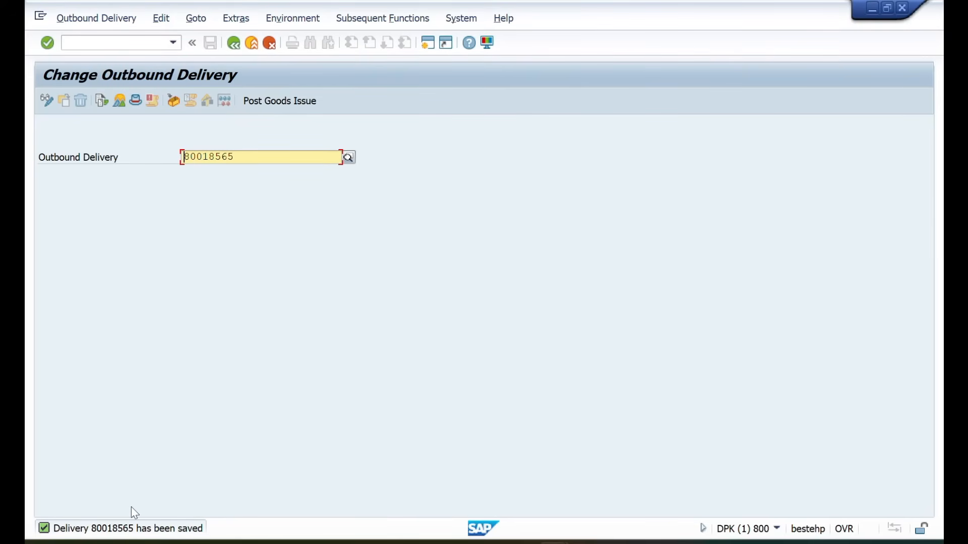
{"action": "key", "text": "Return"}
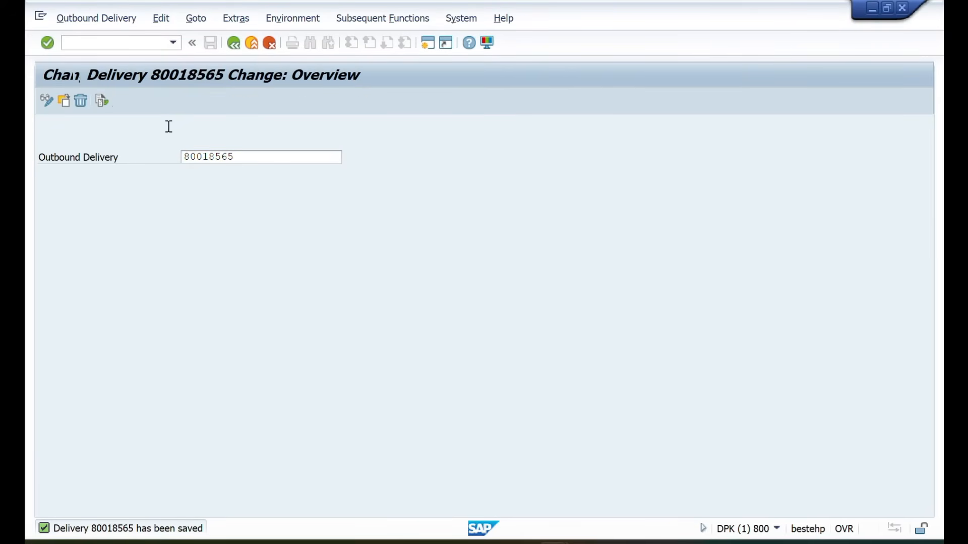
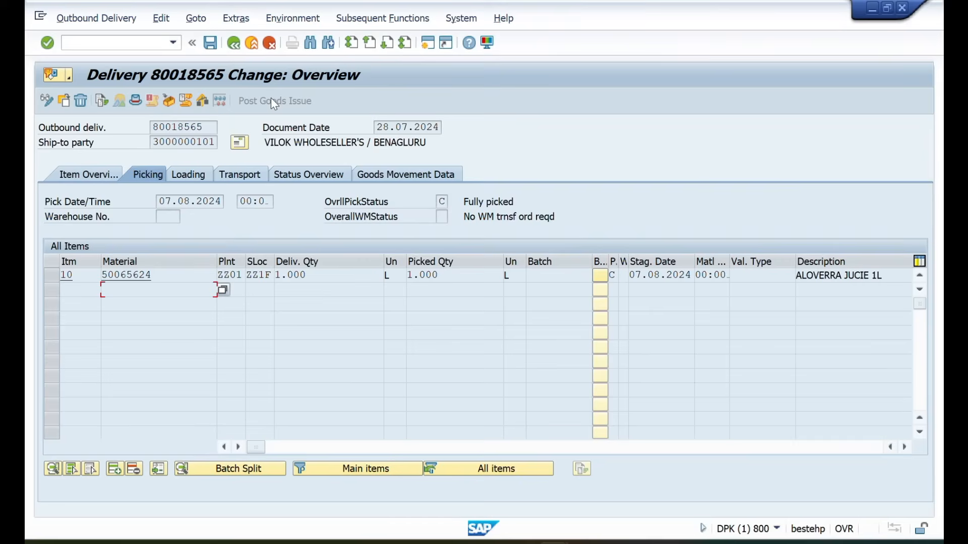
- Switch to the stock overview of material 50065624, refresh its stock figures and return to the delivery
{"action": "key", "text": "alt+Tab"}
{"action": "key", "text": "alt+Tab"}
{"action": "key", "text": "alt+Tab"}
{"action": "key", "text": "alt+Tab"}
{"action": "key", "text": "alt+Tab"}
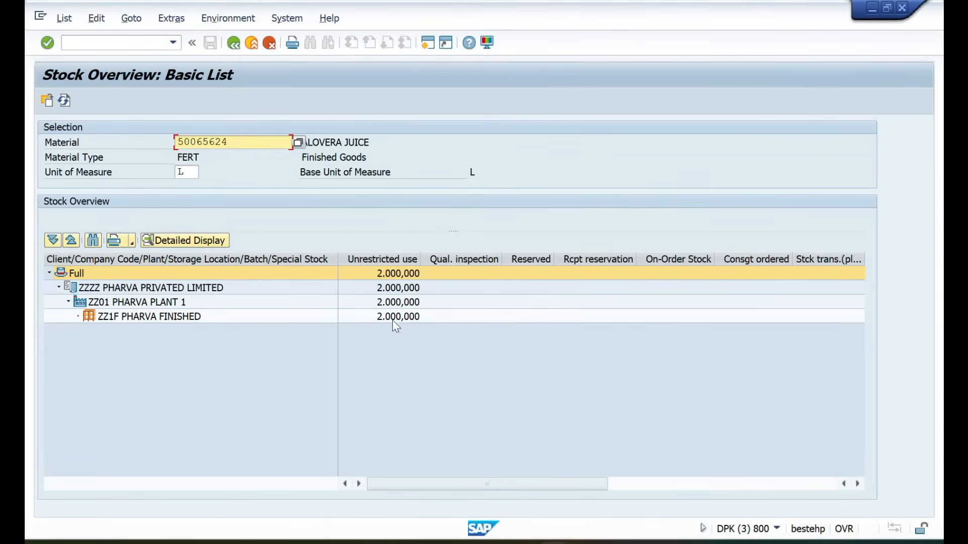
{"action": "left_click", "coordinate": [63, 101]}
{"action": "key", "text": "alt+Tab"}
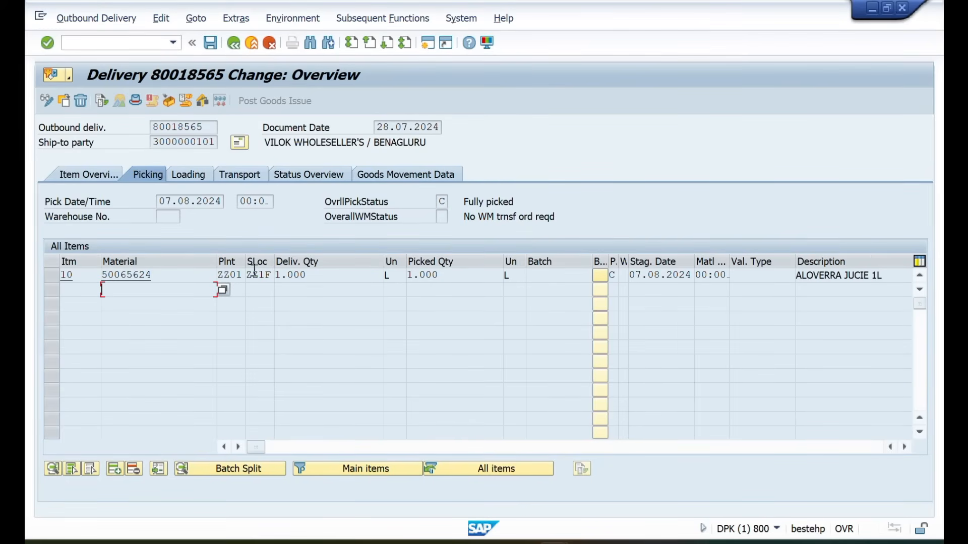
- Switch to Excel and extend the delivery process list on Sheet9 with 2 PACKING and 3 PGI below PICKING
{"action": "key", "text": "alt+Tab"}
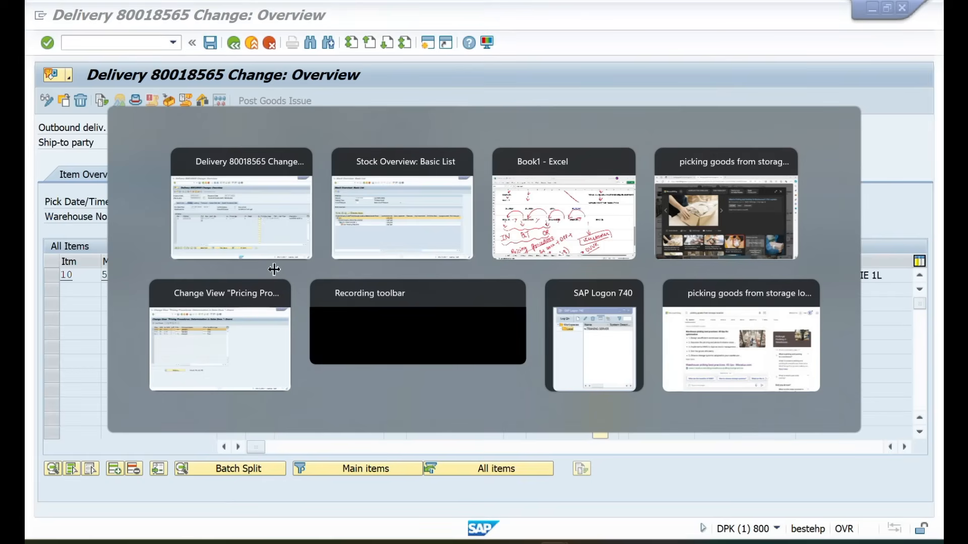
{"action": "key", "text": "alt+Tab"}
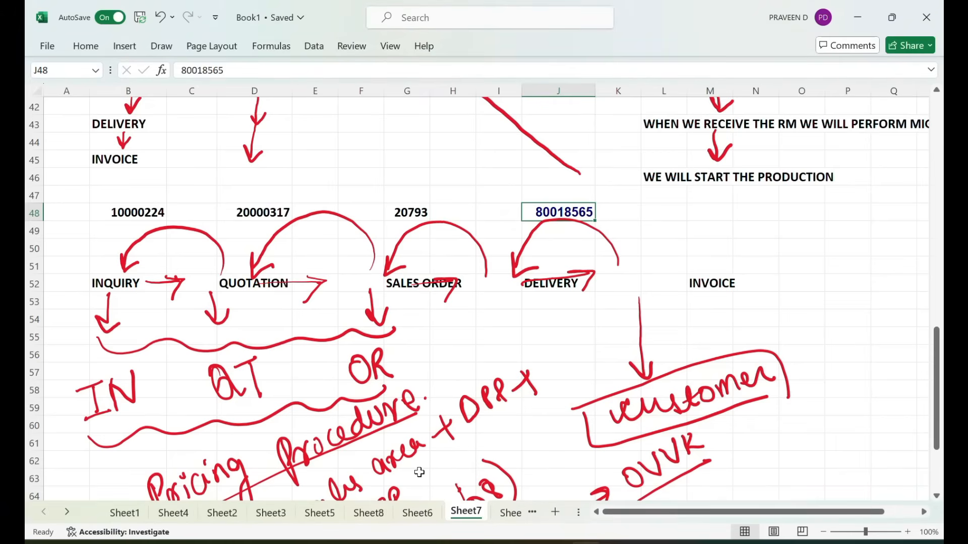
{"action": "left_click", "coordinate": [509, 512]}
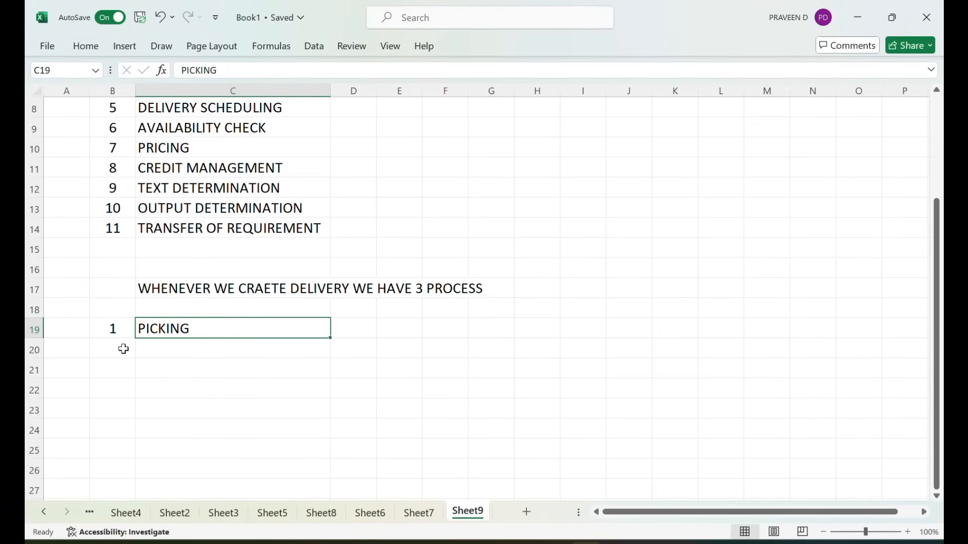
{"action": "left_click", "coordinate": [123, 348]}
{"action": "type", "text": "2"}
{"action": "key", "text": "Tab"}
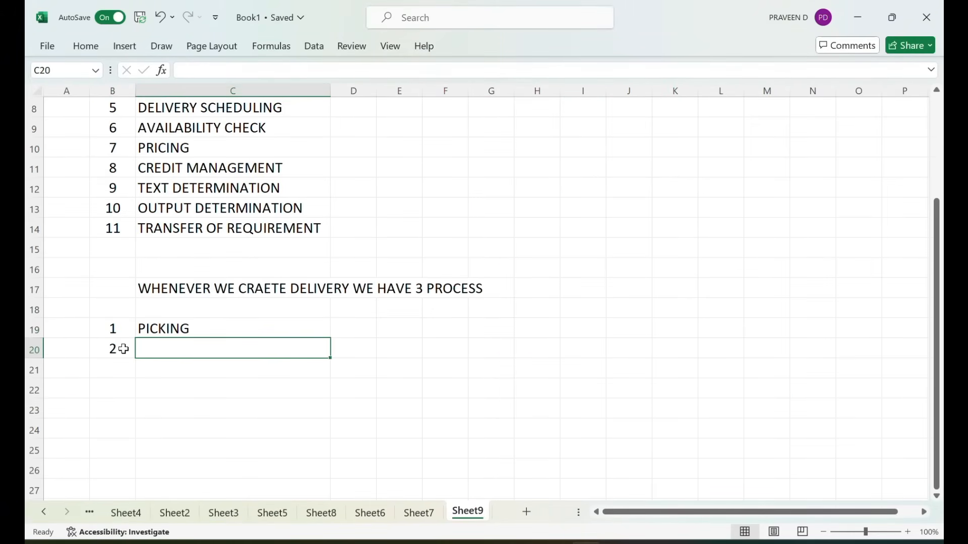
{"action": "type", "text": "PACKING"}
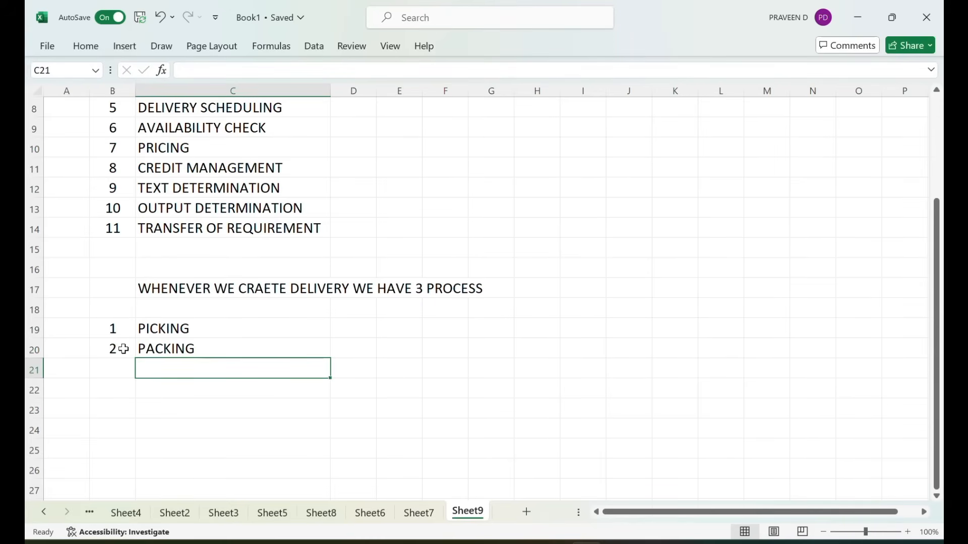
{"action": "key", "text": "Left"}
{"action": "type", "text": "3"}
{"action": "key", "text": "Tab"}
{"action": "type", "text": "PGI"}
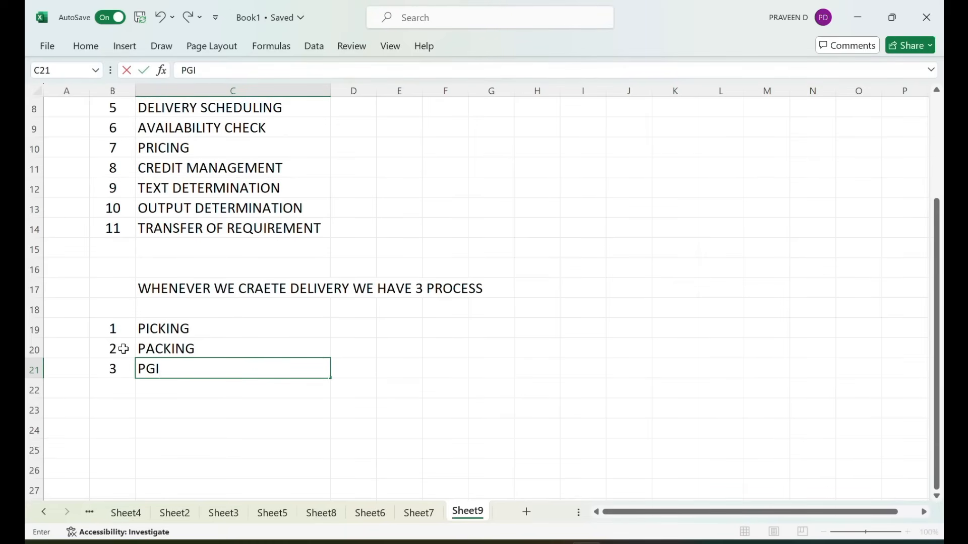
- Highlight the delivery processes and their heading, and the sales order topics from PDP to TRANSFER OF REQUIREMENT
{"action": "left_click_drag", "start_coordinate": [176, 330], "coordinate": [177, 365]}
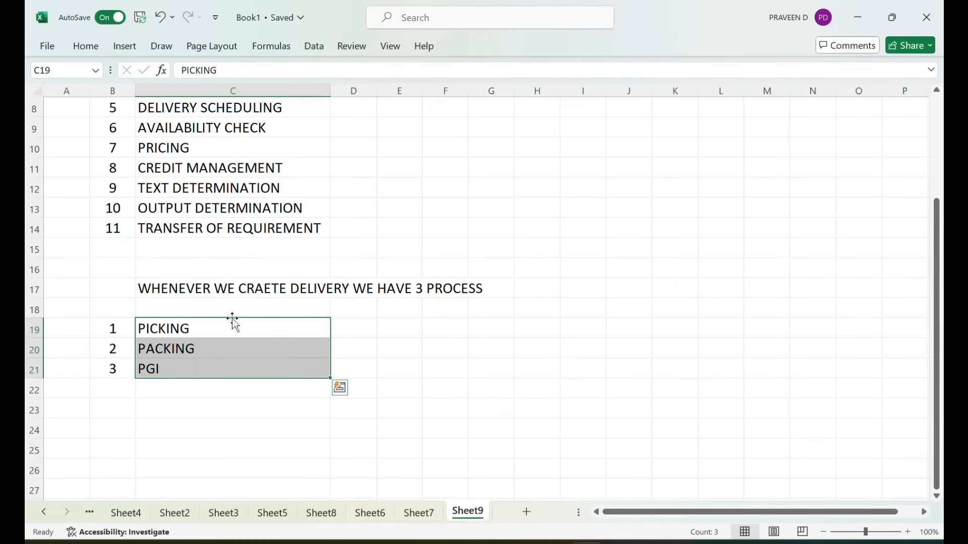
{"action": "left_click", "coordinate": [184, 288]}
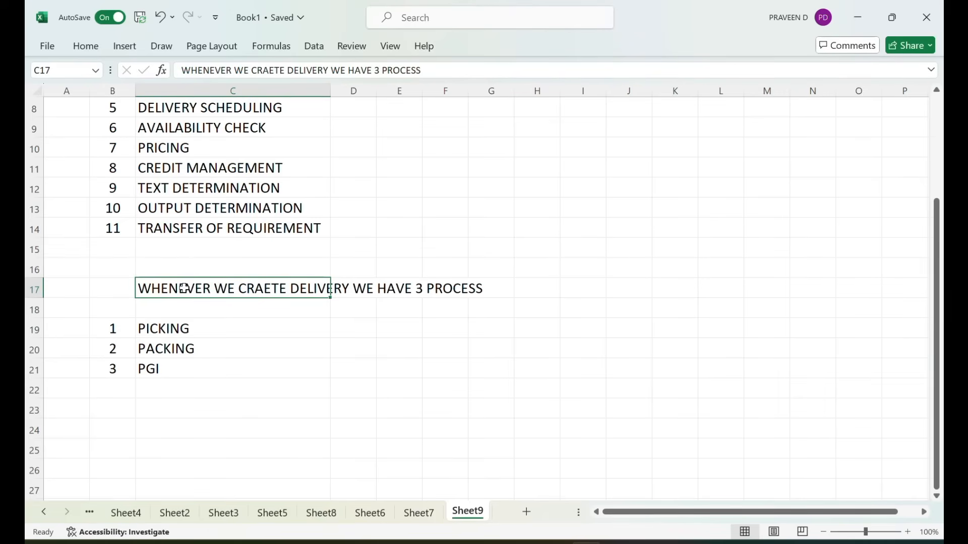
{"action": "scroll", "coordinate": [184, 287], "scroll_direction": "up", "scroll_amount": 2}
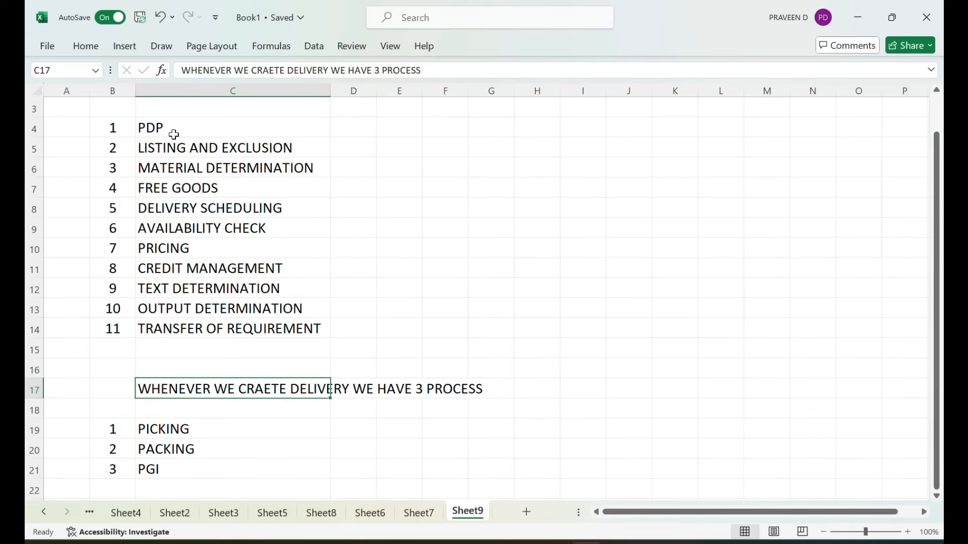
{"action": "left_click_drag", "start_coordinate": [174, 134], "coordinate": [188, 327]}
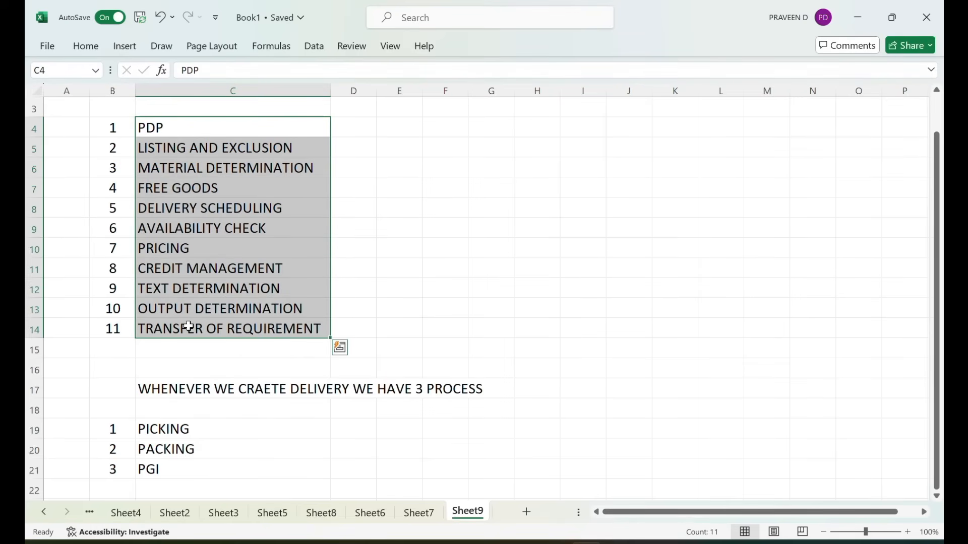
- Replace the numbers beside PICKING, PACKING and PGI in B19:B21 with the letters A, B and C
{"action": "scroll", "coordinate": [198, 412], "scroll_direction": "down", "scroll_amount": 2}
{"action": "left_click_drag", "start_coordinate": [115, 328], "coordinate": [114, 367]}
{"action": "key", "text": "Delete"}
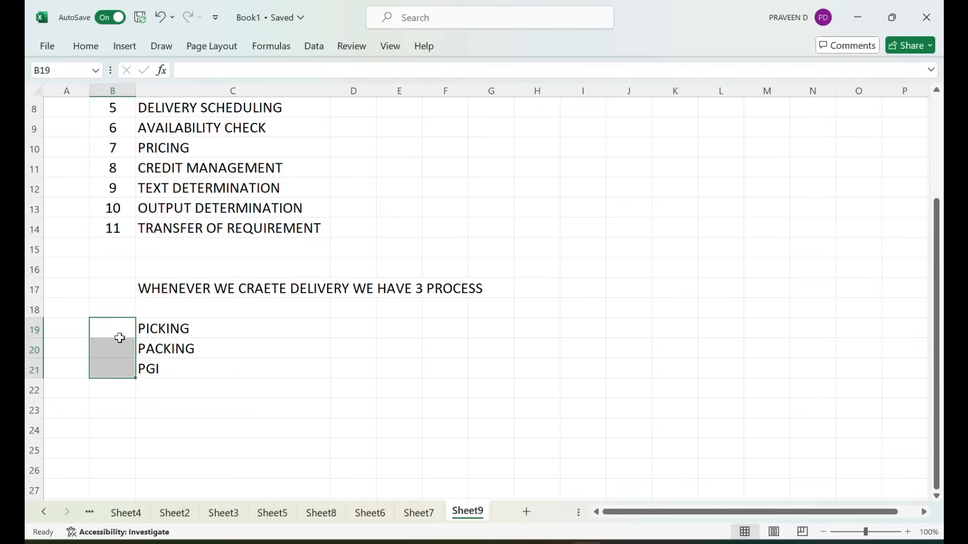
{"action": "left_click", "coordinate": [121, 332]}
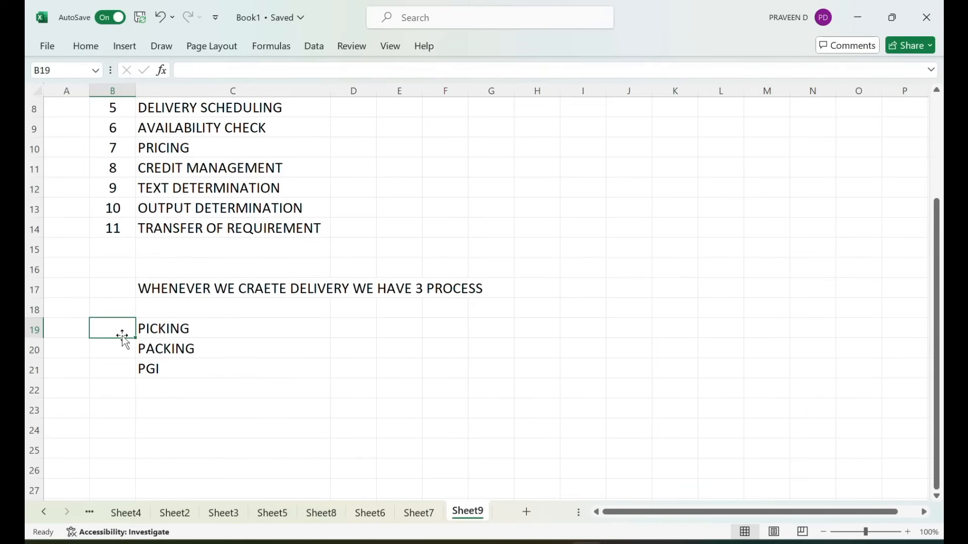
{"action": "type", "text": "A"}
{"action": "key", "text": "Return"}
{"action": "type", "text": "B"}
{"action": "key", "text": "Return"}
{"action": "type", "text": "C"}
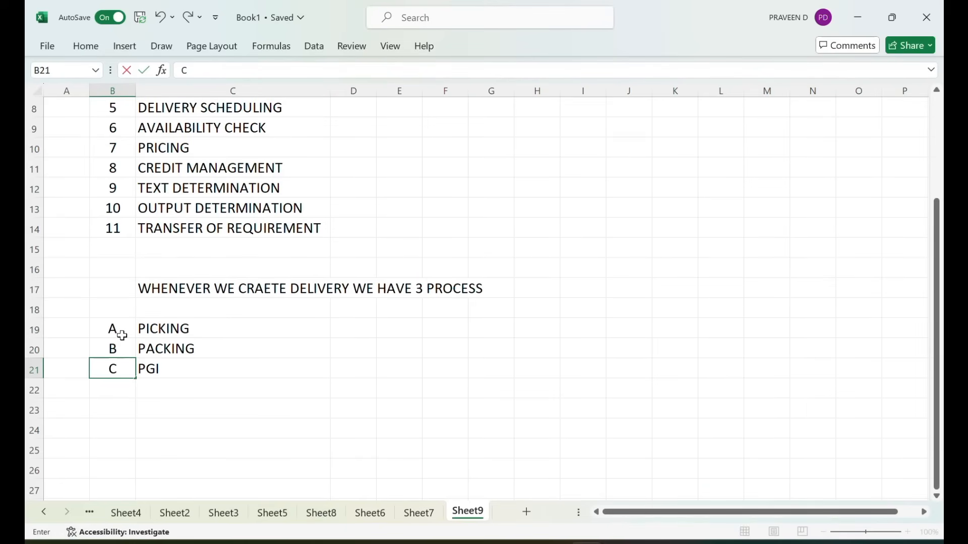
- Start a numbered list below PGI in row 23 with 1 and STOCK UPDATE
{"action": "left_click", "coordinate": [123, 406]}
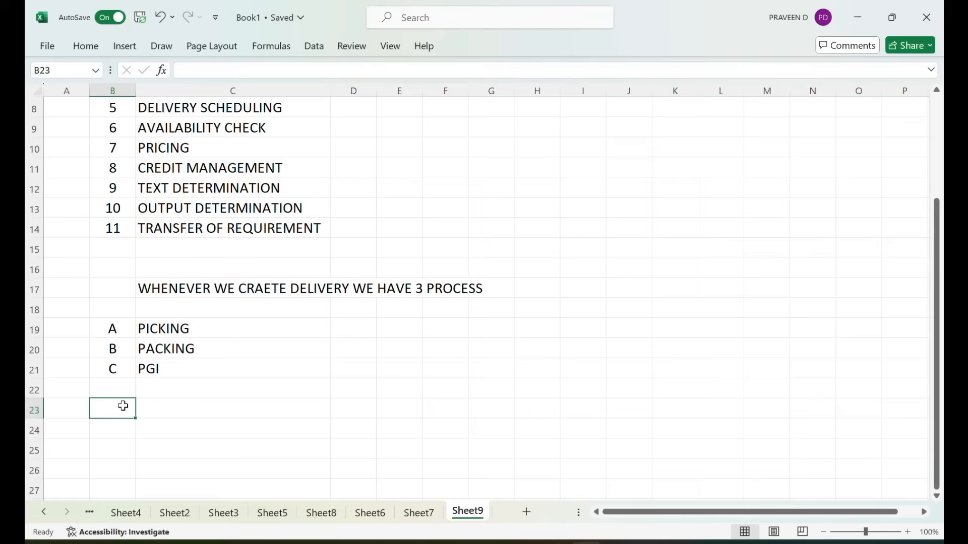
{"action": "type", "text": "1"}
{"action": "key", "text": "Tab"}
{"action": "type", "text": "STOCK UPDATE"}
{"action": "key", "text": "Return"}
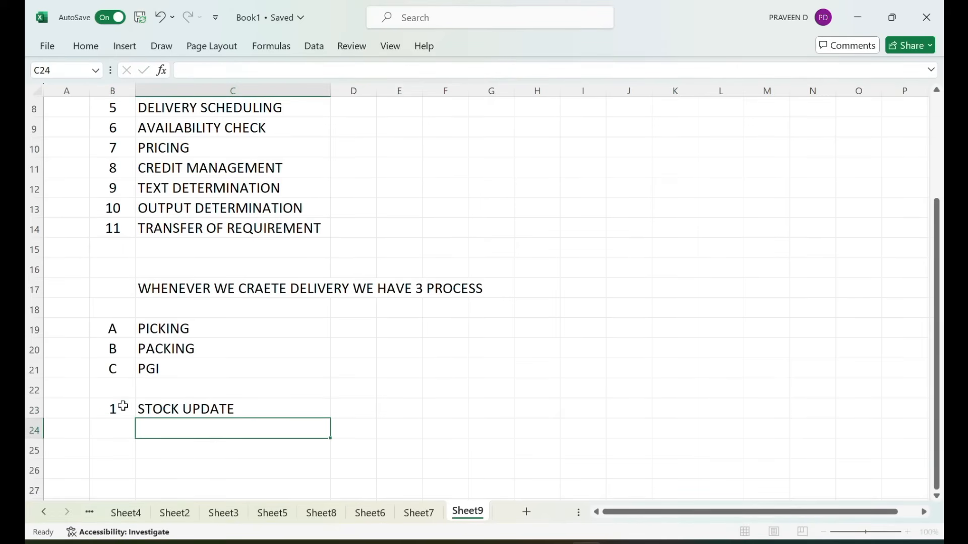
- Add entry 2, INVENTORY ACC DOC WILL BE GENERATE, in row 24 below STOCK UPDATE
{"action": "key", "text": "Left"}
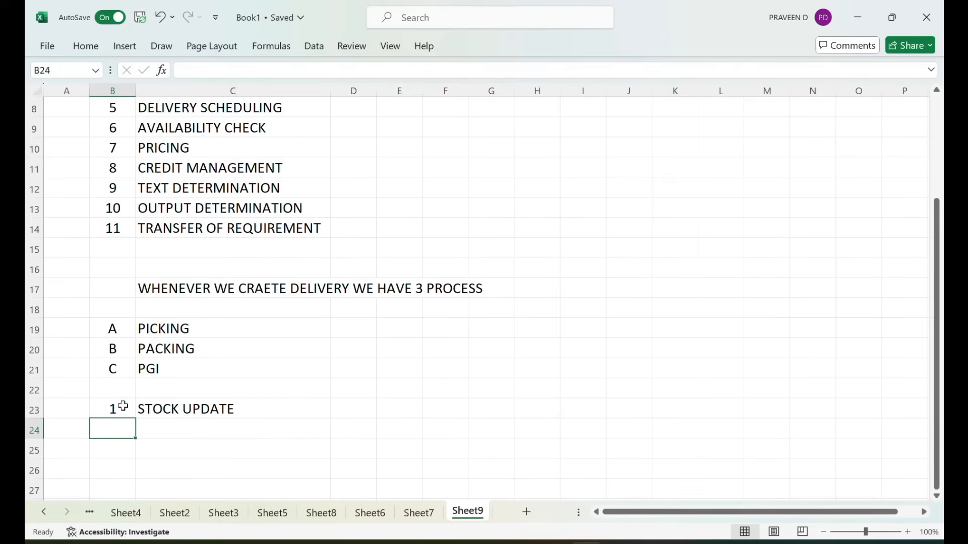
{"action": "type", "text": "2"}
{"action": "key", "text": "Tab"}
{"action": "type", "text": "INVENTORY"}
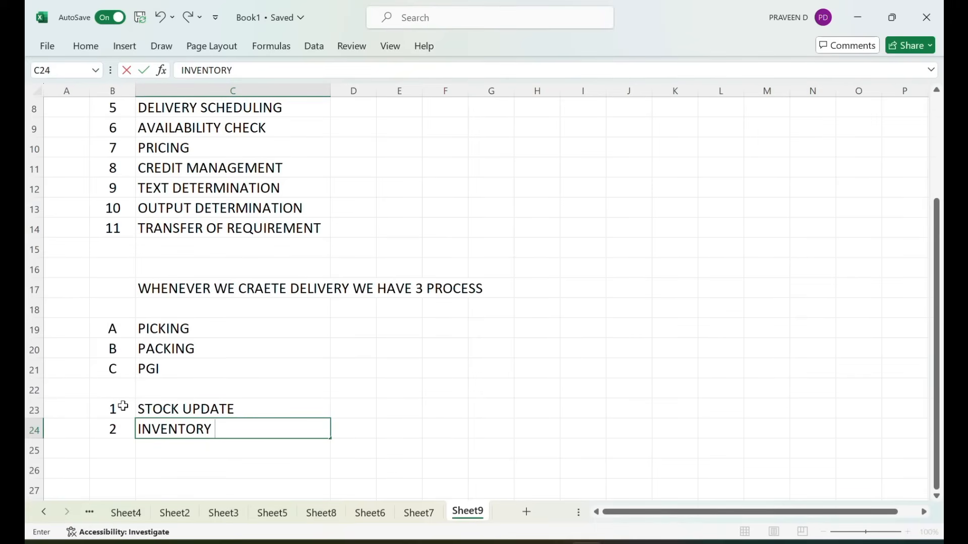
{"action": "type", "text": "ACC DOC WILL B"}
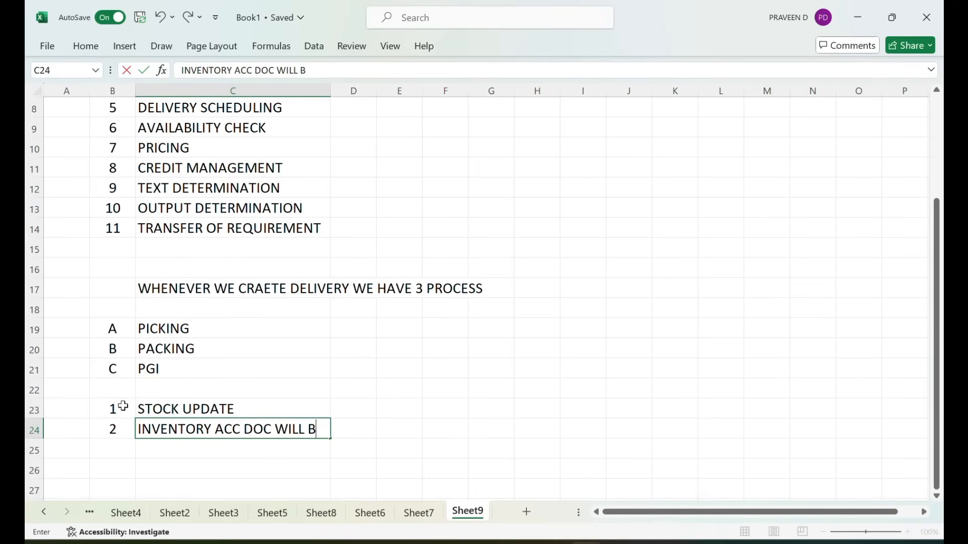
{"action": "type", "text": "E GENERATE"}
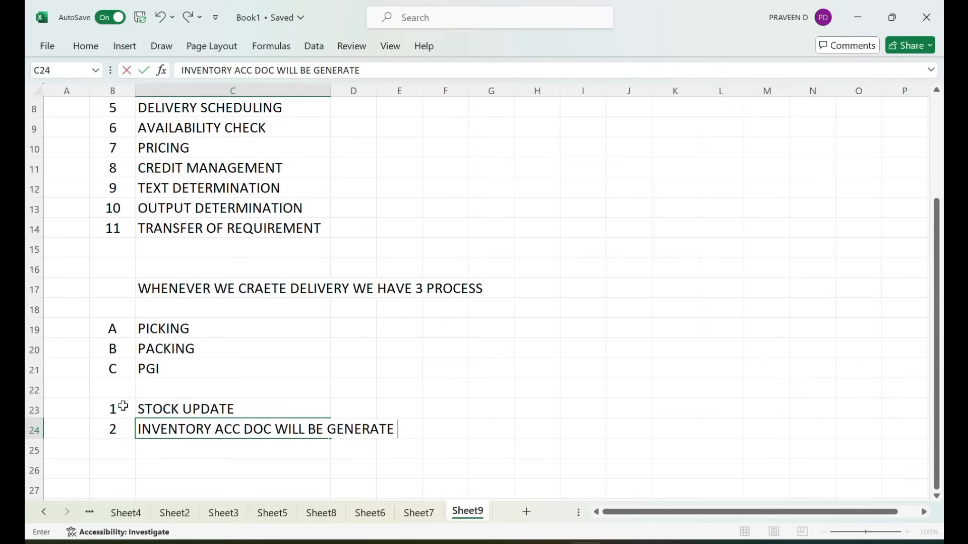
{"action": "key", "text": "Return"}
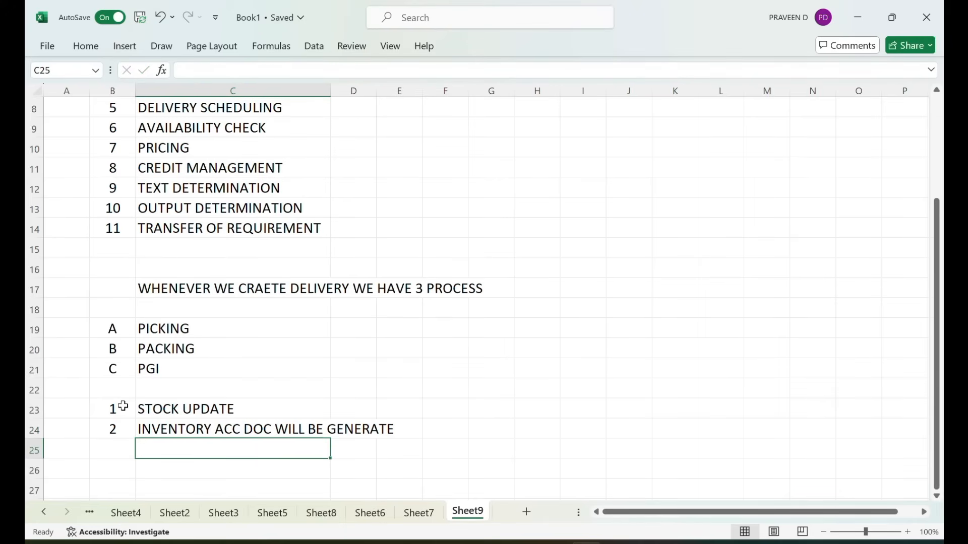
- Enter the accounting entry COGS A/C DR TO INVENTORY A/C CR in cell C25
{"action": "type", "text": "COGS"}
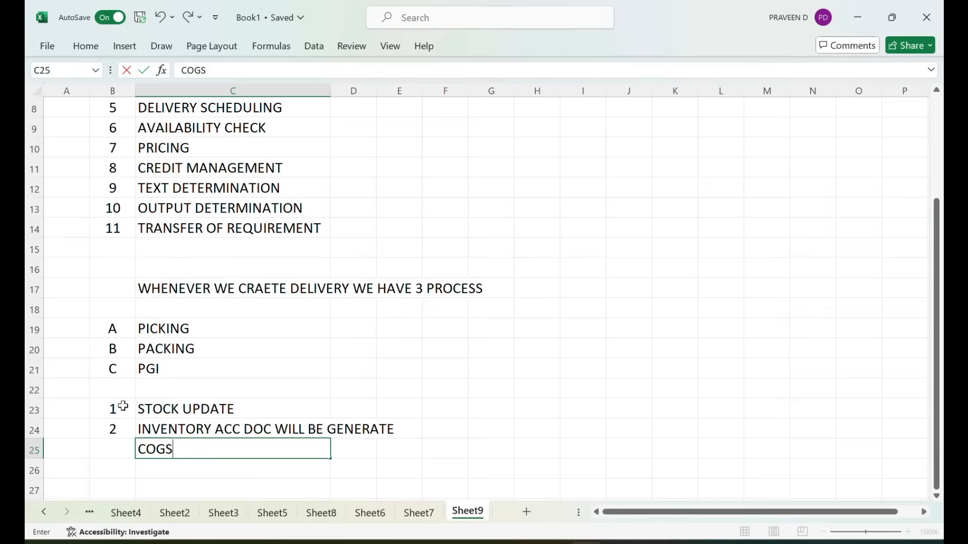
{"action": "type", "text": "A/C DR TO INVENTORY A/C CR"}
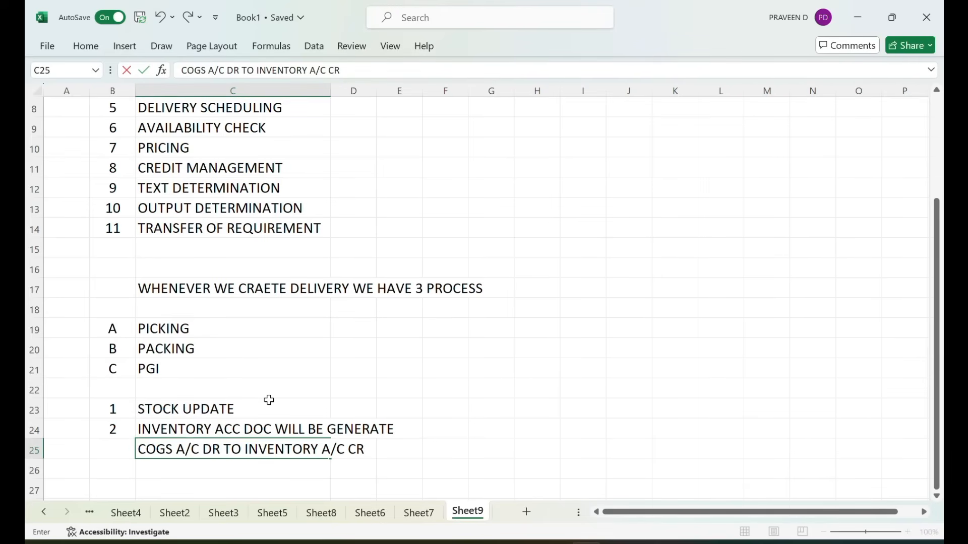
{"action": "left_click", "coordinate": [395, 384]}
{"action": "scroll", "coordinate": [397, 383], "scroll_direction": "down", "scroll_amount": 1}
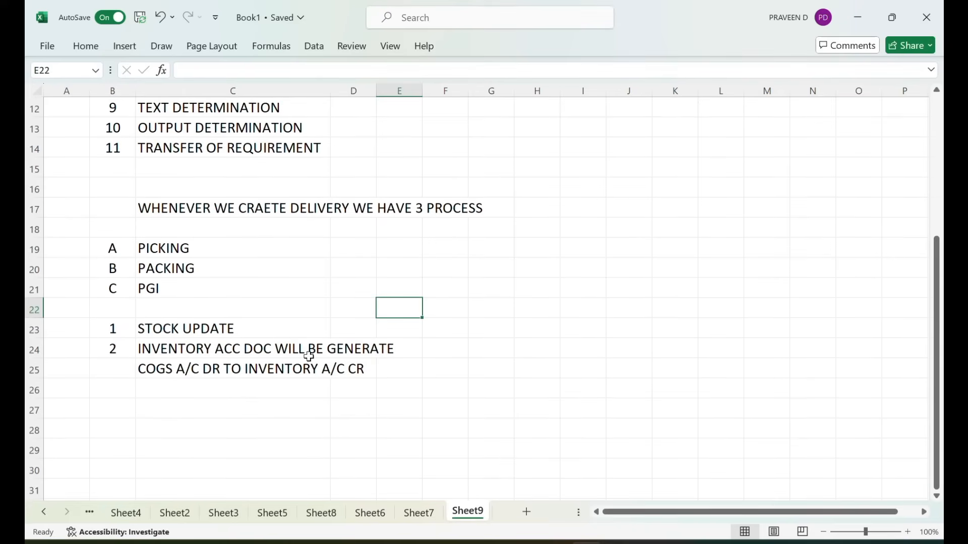
- Add entry 3, IT WILL UPDATE IN DOCUMENT FLOW, in row 26 below the accounting entry
{"action": "left_click_drag", "start_coordinate": [182, 349], "coordinate": [185, 370]}
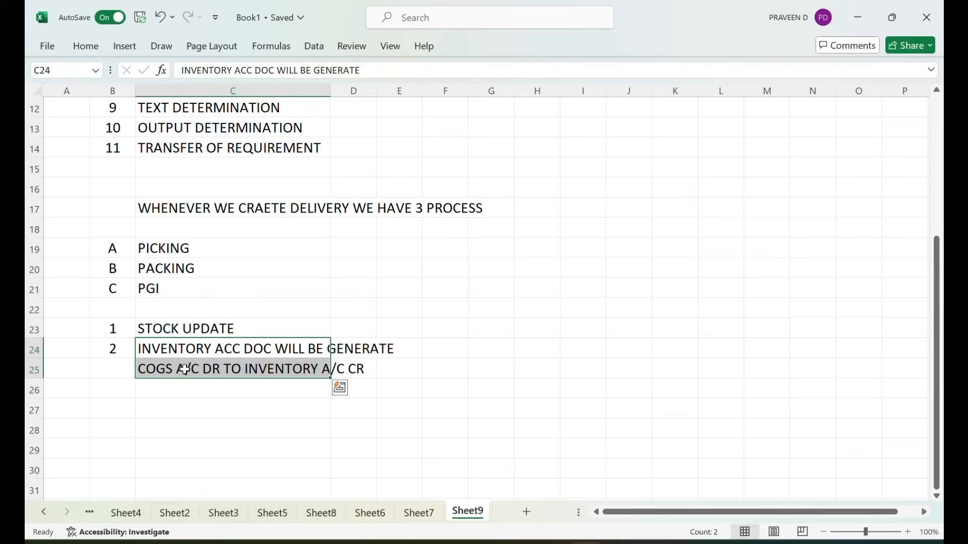
{"action": "left_click", "coordinate": [126, 387]}
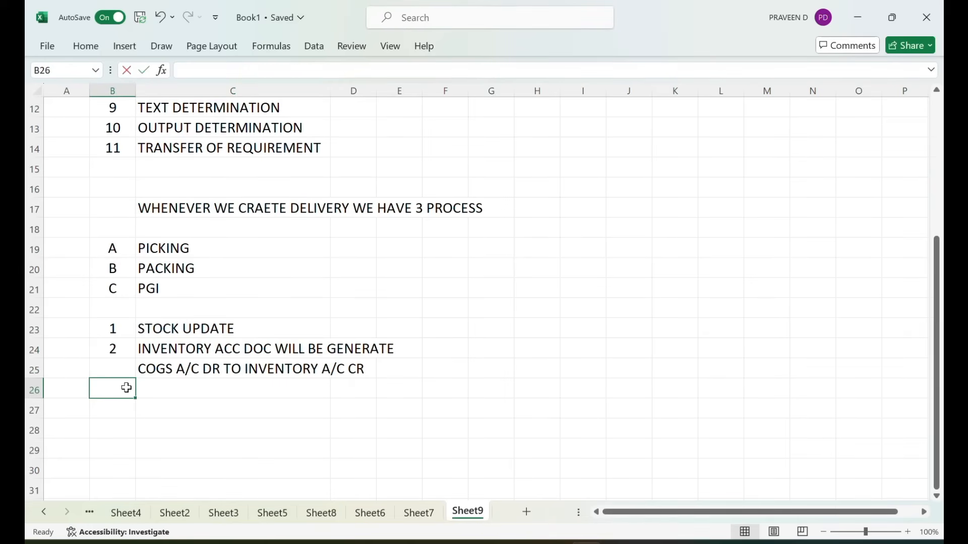
{"action": "type", "text": "3"}
{"action": "key", "text": "Tab"}
{"action": "type", "text": "IT WI"}
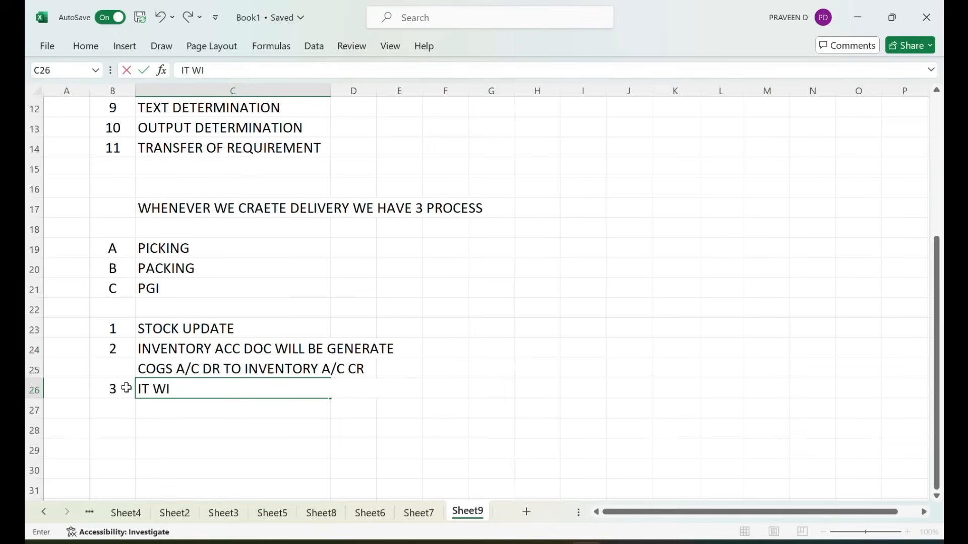
{"action": "type", "text": "LL UPDATE I"}
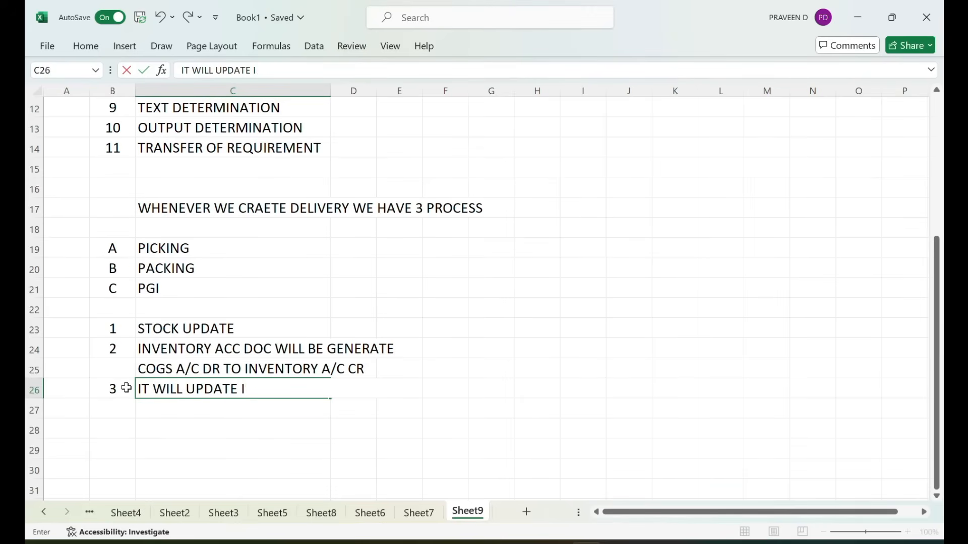
{"action": "type", "text": "N DOCU"}
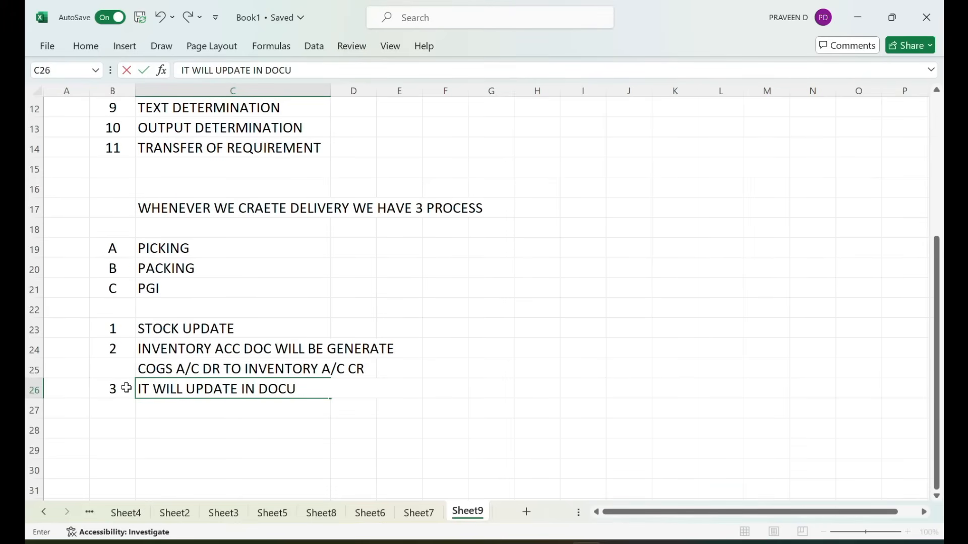
{"action": "type", "text": "MENT FLOW"}
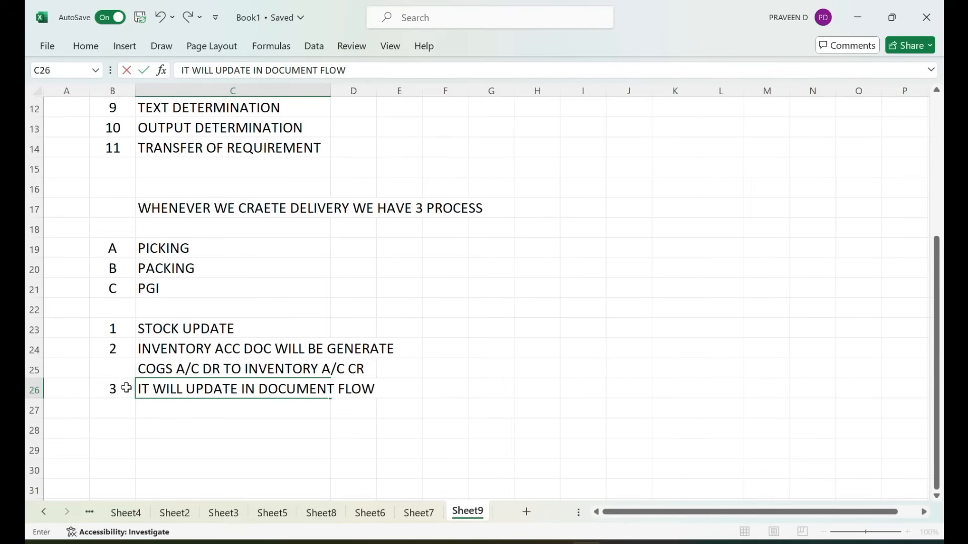
- Switch to SAP and display the outbound delivery with transaction VL03N
{"action": "key", "text": "alt+Tab"}
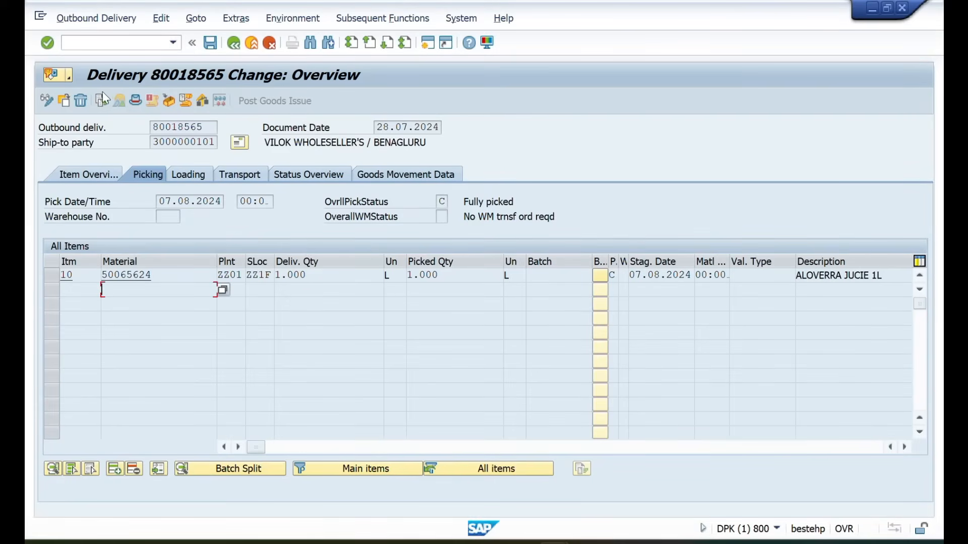
{"action": "left_click", "coordinate": [75, 40]}
{"action": "type", "text": "/NVL03N"}
{"action": "key", "text": "Return"}
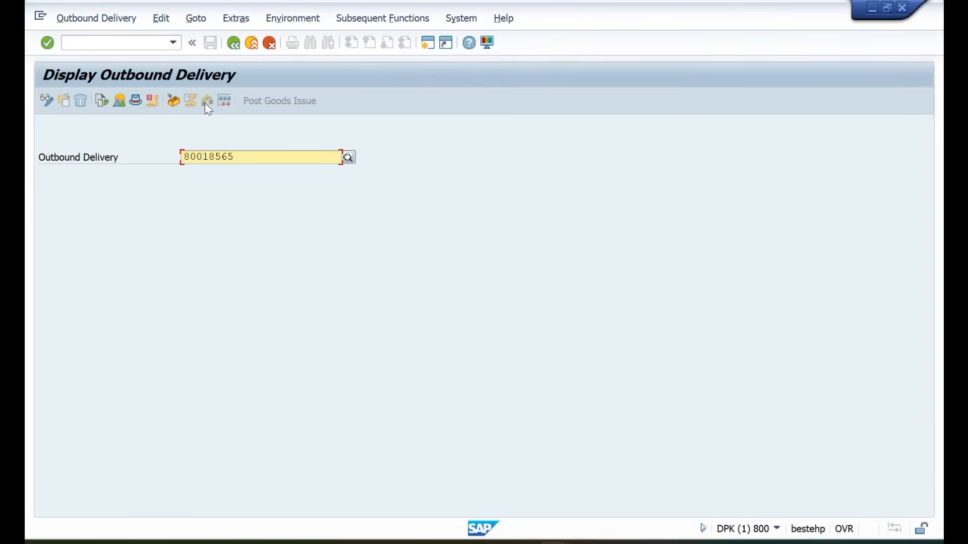
{"action": "key", "text": "Return"}
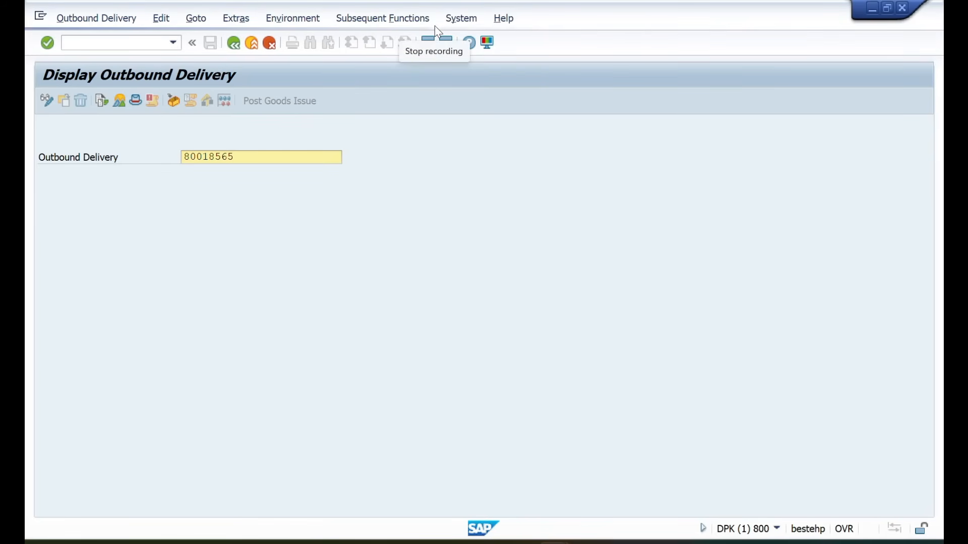
{"action": "left_click", "coordinate": [94, 43]}
{"action": "type", "text": "/N"}
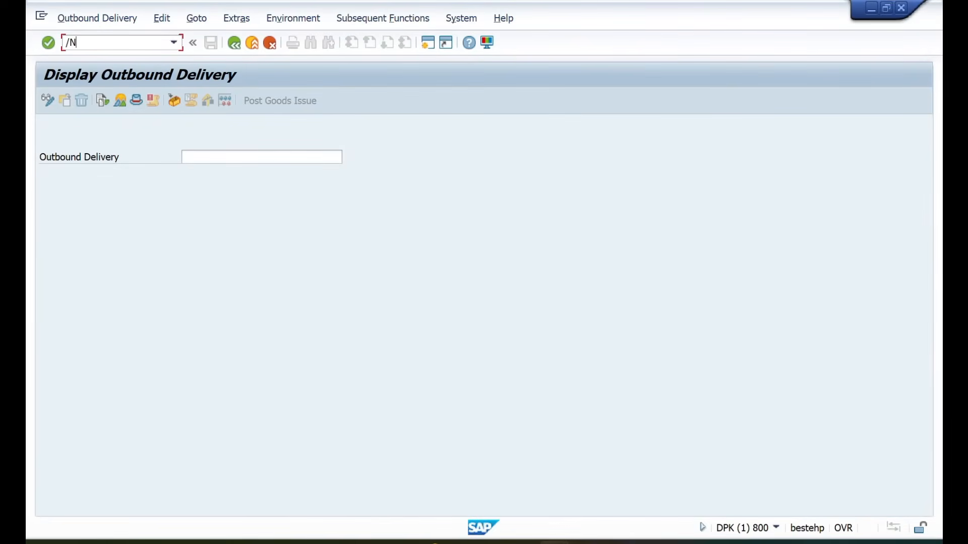
{"action": "type", "text": "VL03N"}
{"action": "key", "text": "Return"}
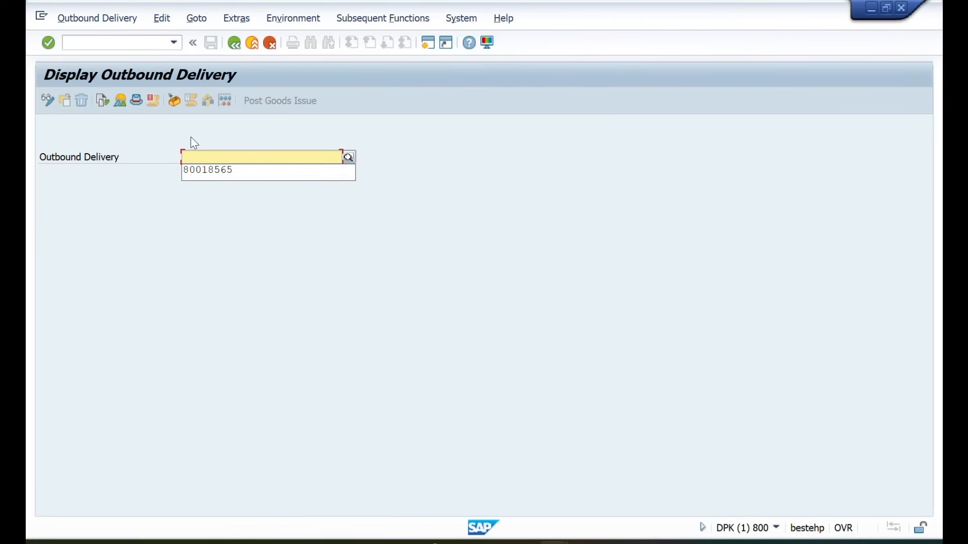
{"action": "left_click", "coordinate": [198, 171]}
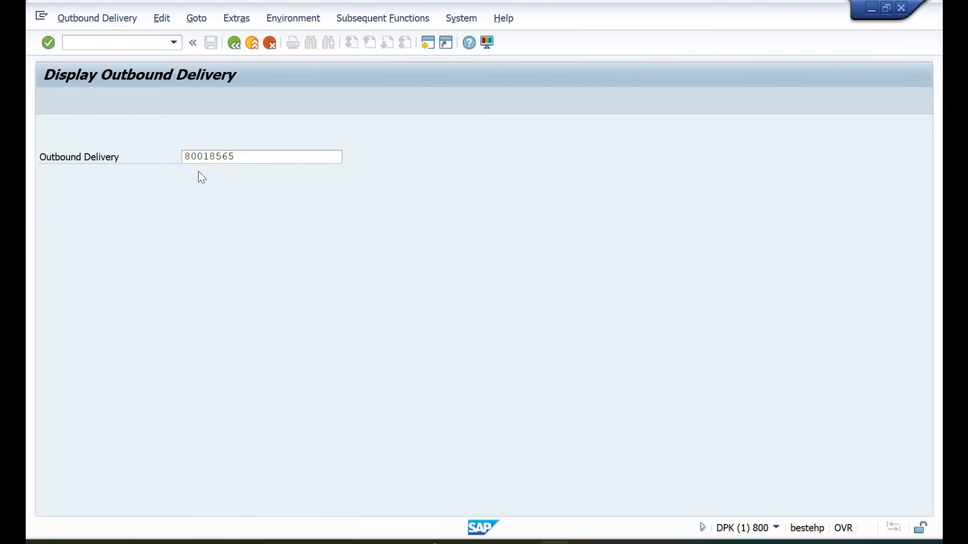
{"action": "key", "text": "Return"}
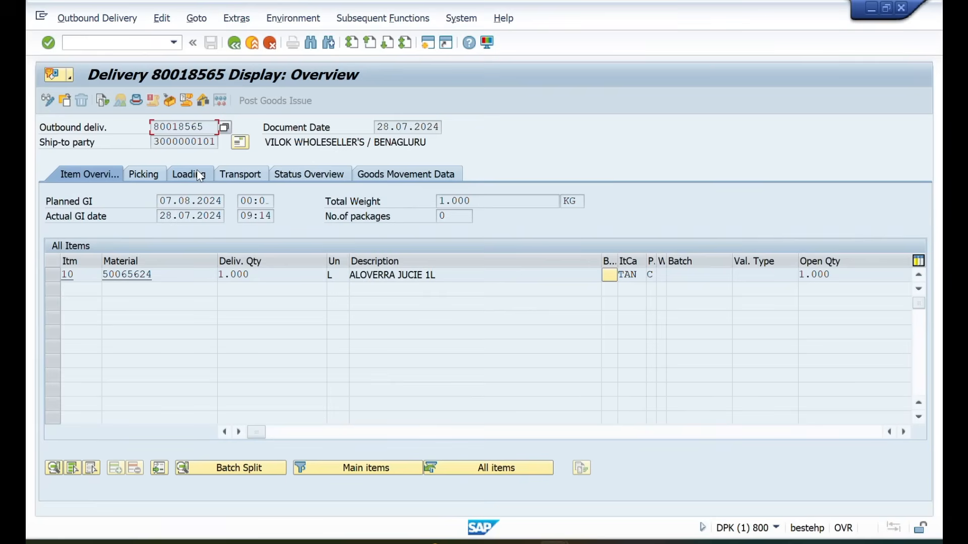
- Examine the delivery's document flow from inquiry, quotation and standard order to picking request and goods issue, and return to the delivery overview
{"action": "left_click", "coordinate": [103, 103]}
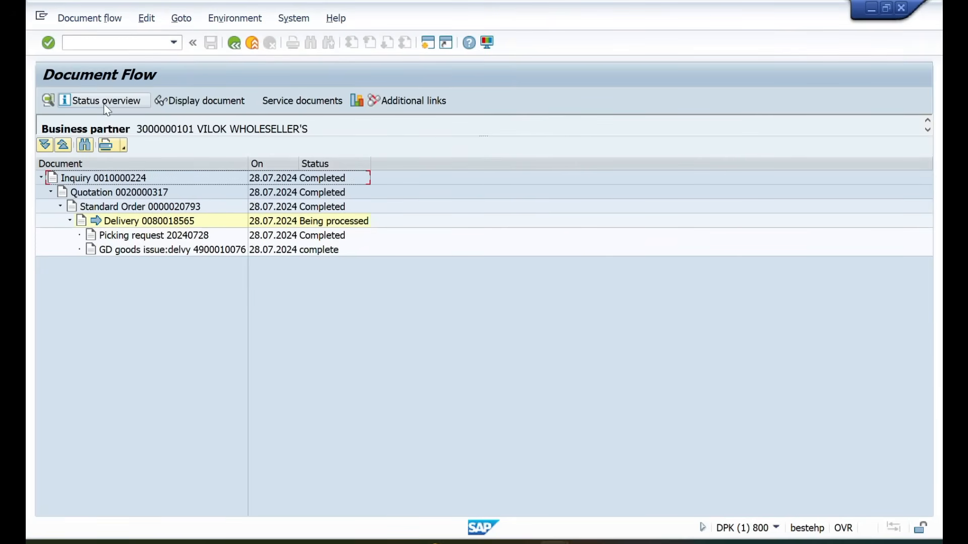
{"action": "left_click", "coordinate": [160, 207]}
{"action": "left_click", "coordinate": [137, 196]}
{"action": "left_click", "coordinate": [135, 182]}
{"action": "left_click", "coordinate": [174, 225]}
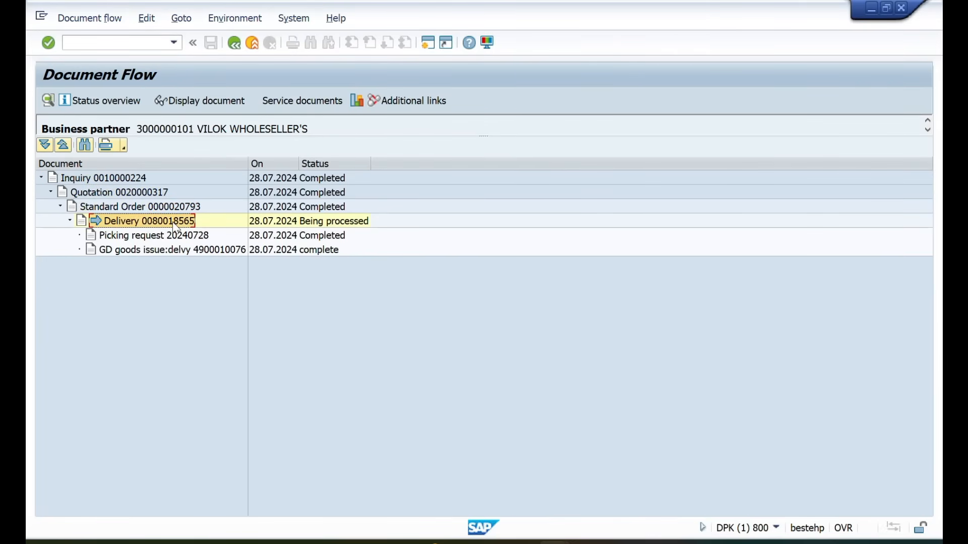
{"action": "left_click", "coordinate": [191, 238]}
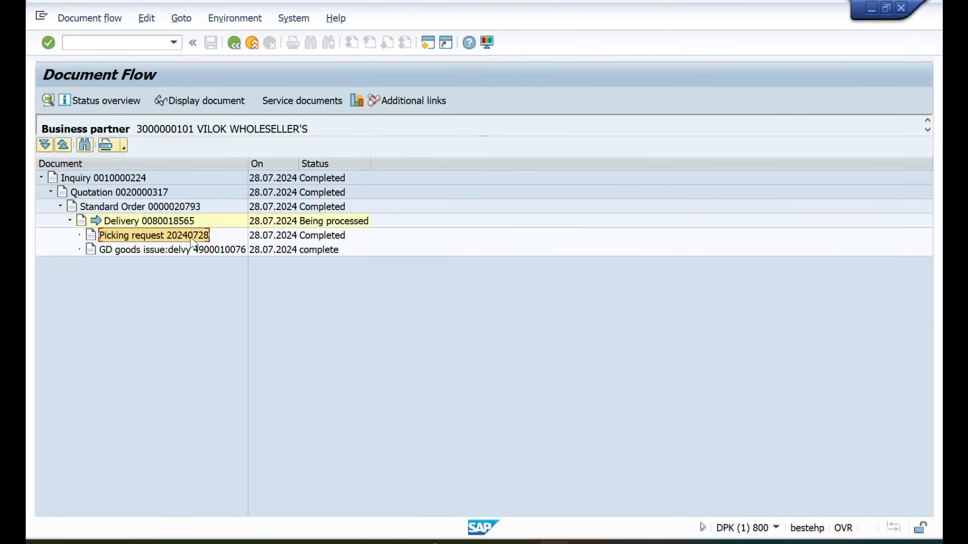
{"action": "left_click", "coordinate": [197, 249]}
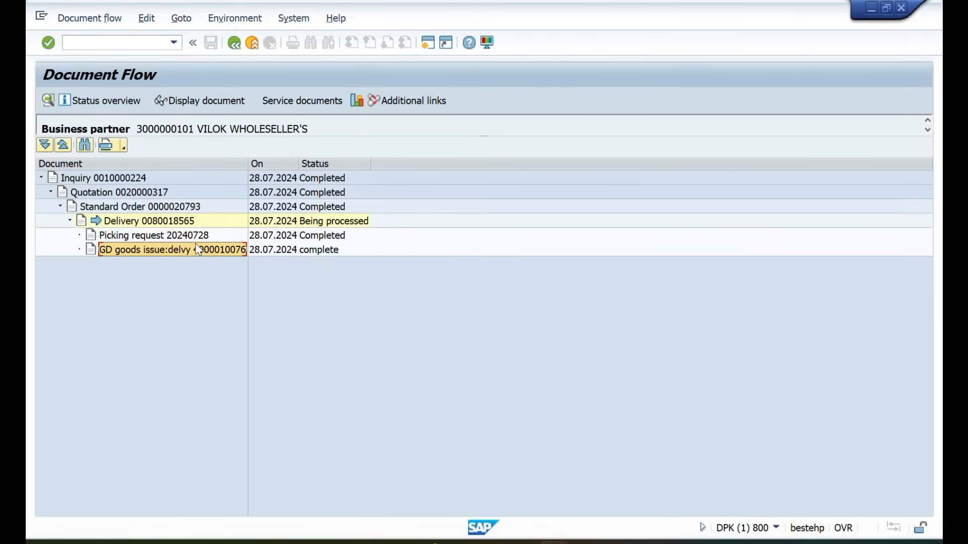
{"action": "left_click", "coordinate": [233, 43]}
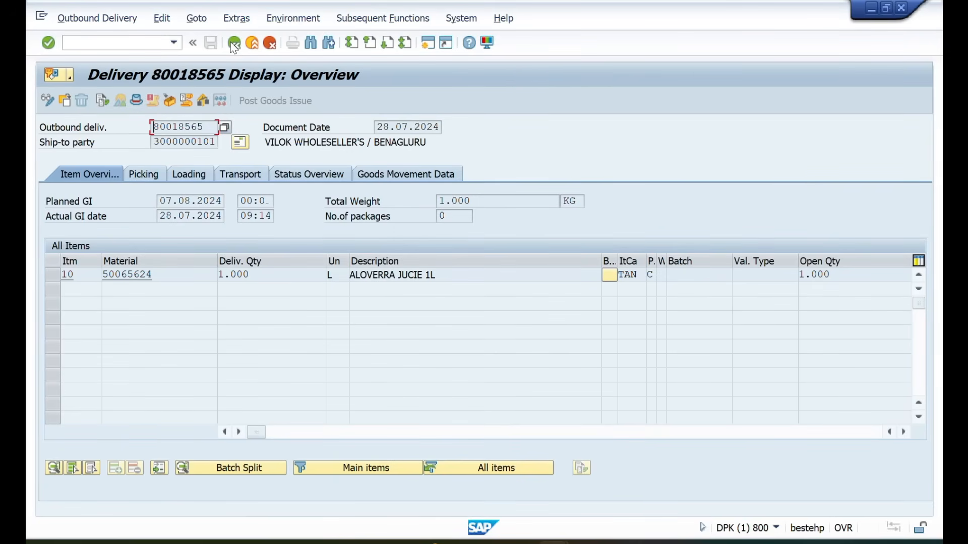
- Switch back to the Excel workbook and add entry 4, CREDIT MANAGEMNET, in row 27
{"action": "key", "text": "alt+Tab"}
{"action": "key", "text": "alt+Tab"}
{"action": "key", "text": "alt+Tab"}
{"action": "key", "text": "alt+Tab"}
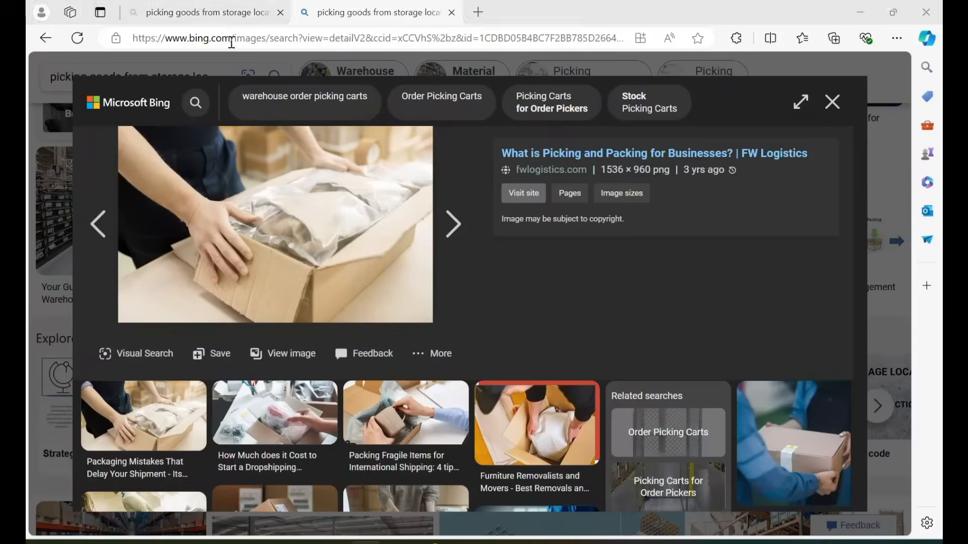
{"action": "key", "text": "alt+Tab"}
{"action": "key", "text": "alt+Tab"}
{"action": "key", "text": "alt+Tab"}
{"action": "key", "text": "alt+Tab"}
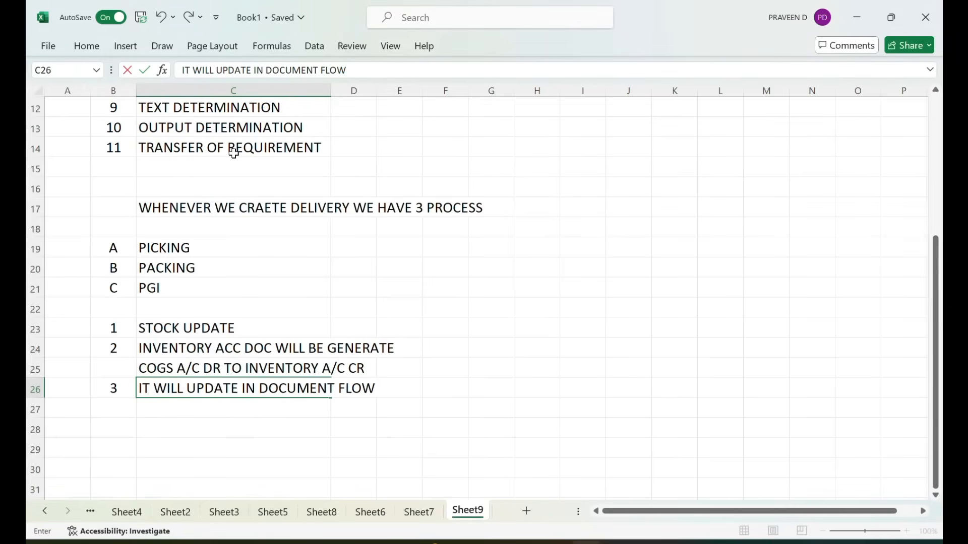
{"action": "left_click", "coordinate": [121, 409]}
{"action": "type", "text": "4"}
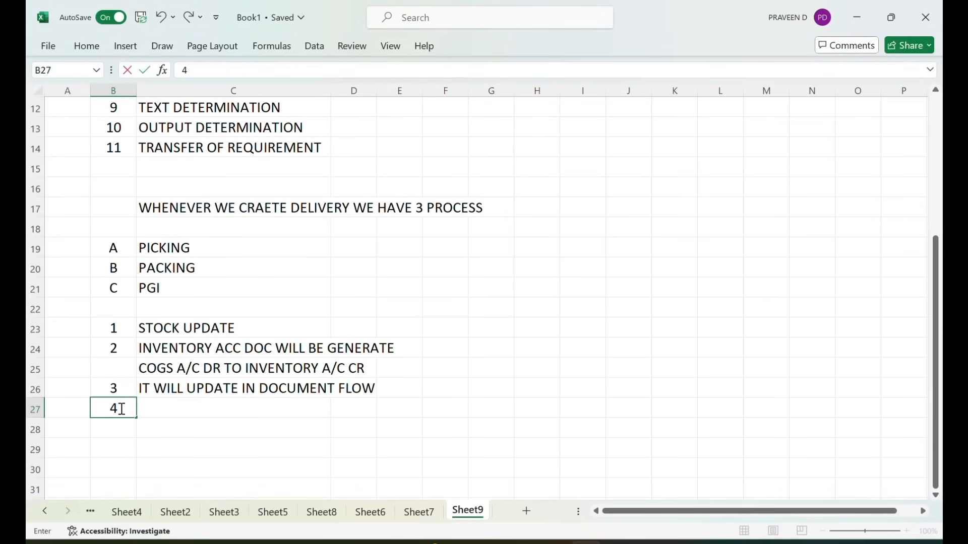
{"action": "key", "text": "Tab"}
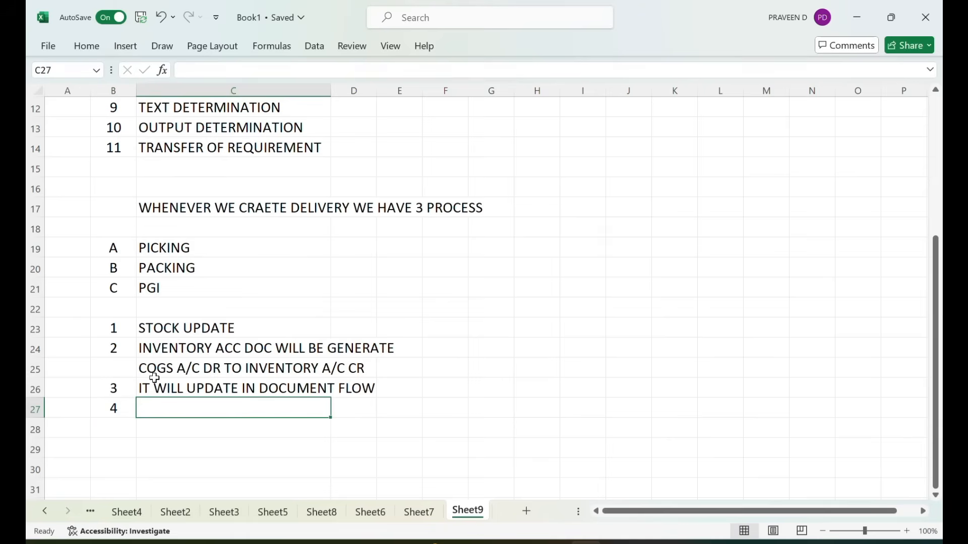
{"action": "type", "text": "CREDIT M"}
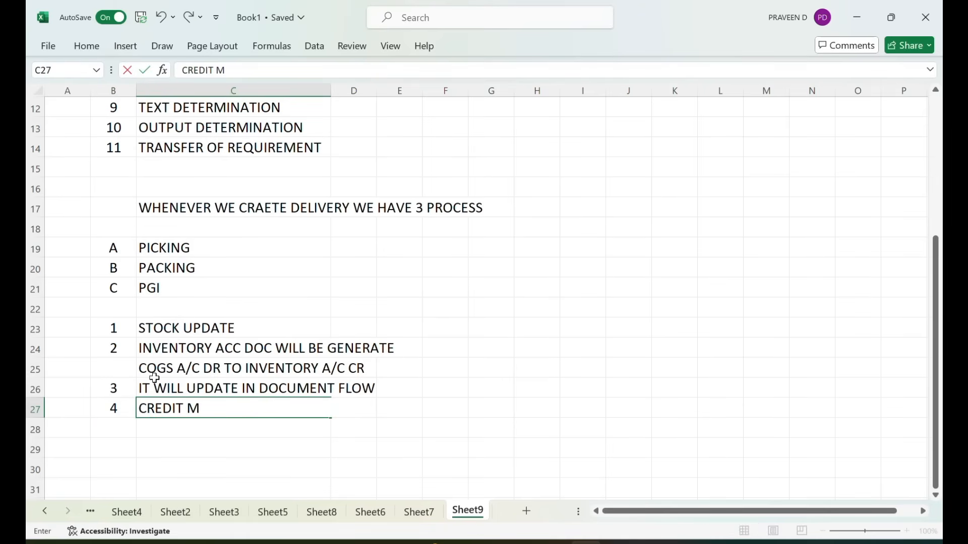
{"action": "type", "text": "ANAGEMNET"}
{"action": "key", "text": "Return"}
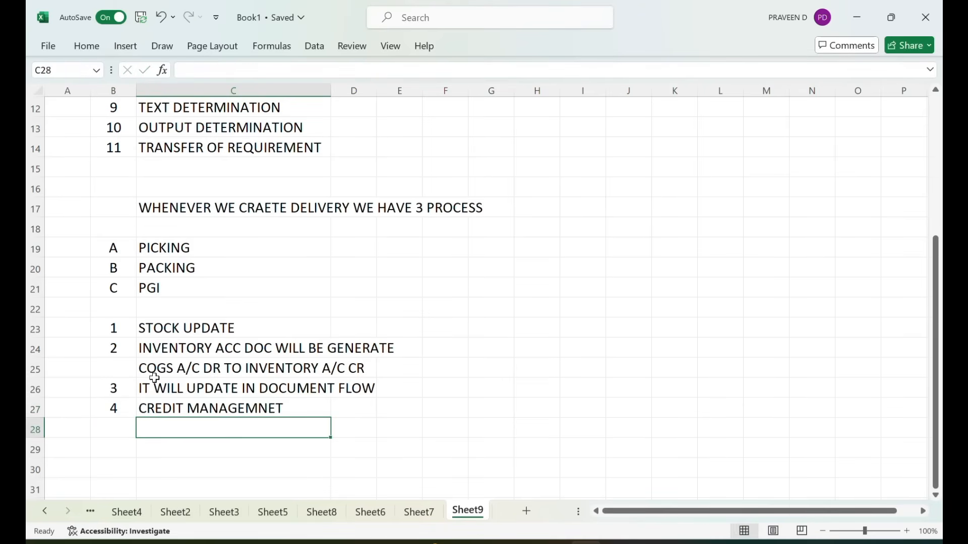
- Add entry 5, IT UPDATES IN LIS REPORT, in row 28
{"action": "key", "text": "Left"}
{"action": "type", "text": "5"}
{"action": "key", "text": "Tab"}
{"action": "type", "text": "IT UPD"}
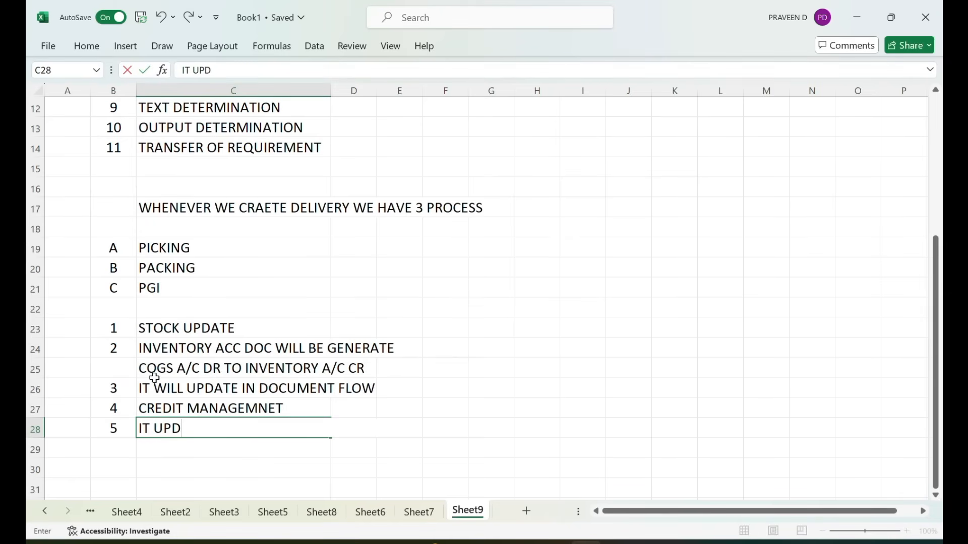
{"action": "type", "text": "ATES IN LIS"}
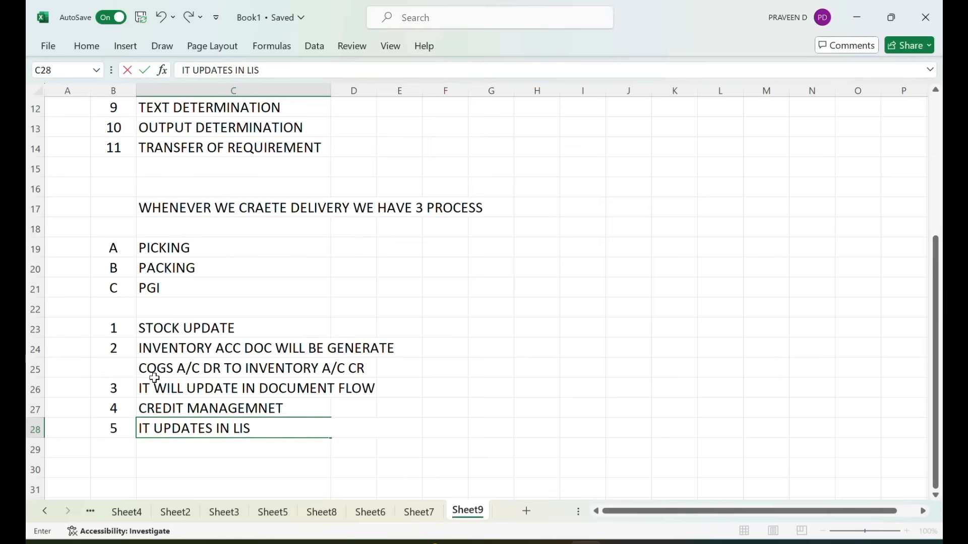
{"action": "type", "text": " REPORT"}
{"action": "key", "text": "Return"}
{"action": "key", "text": "Return"}
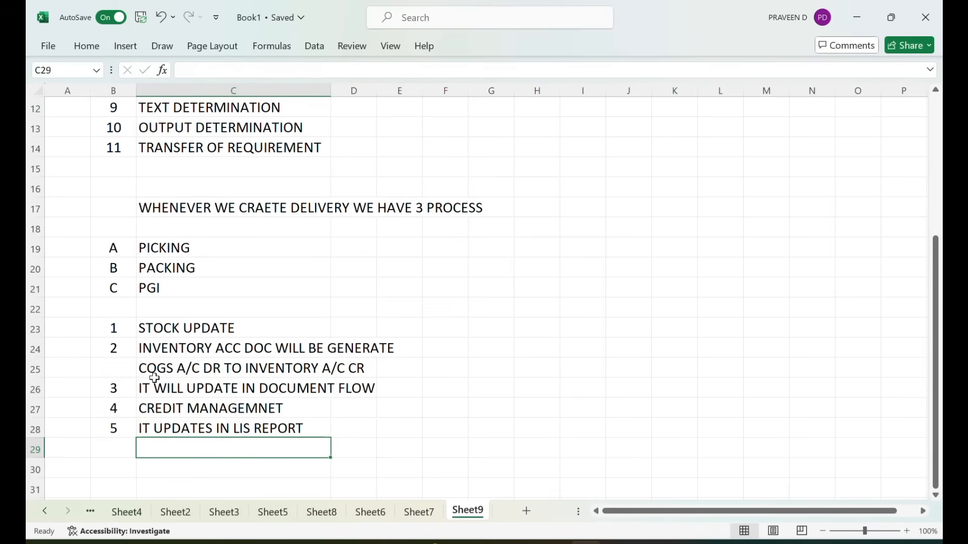
{"action": "key", "text": "Left"}
- Review the sales order activities in C4:C14, the PGI effects in C23:C28 and the three delivery processes in C19:C21
{"action": "scroll", "coordinate": [162, 371], "scroll_direction": "up", "scroll_amount": 4}
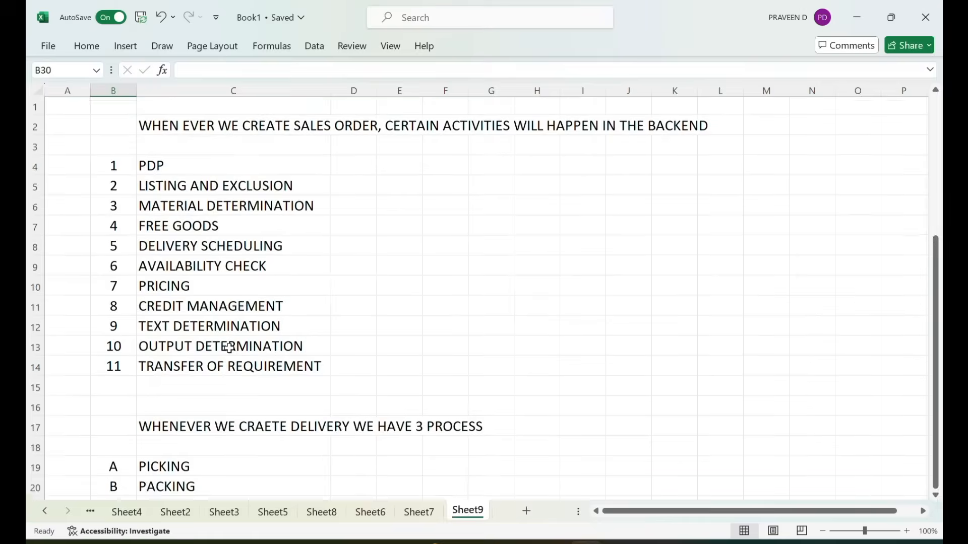
{"action": "left_click", "coordinate": [198, 130]}
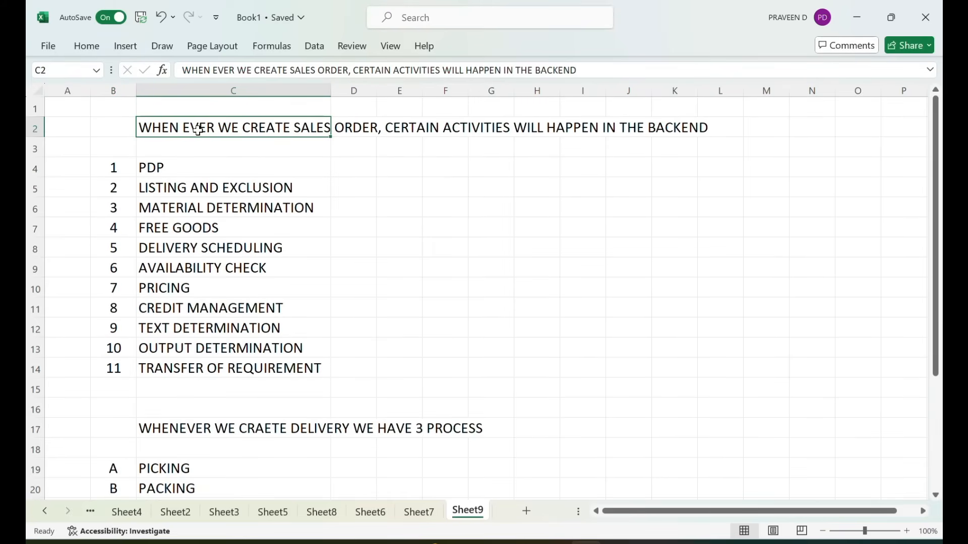
{"action": "left_click_drag", "start_coordinate": [172, 169], "coordinate": [175, 367]}
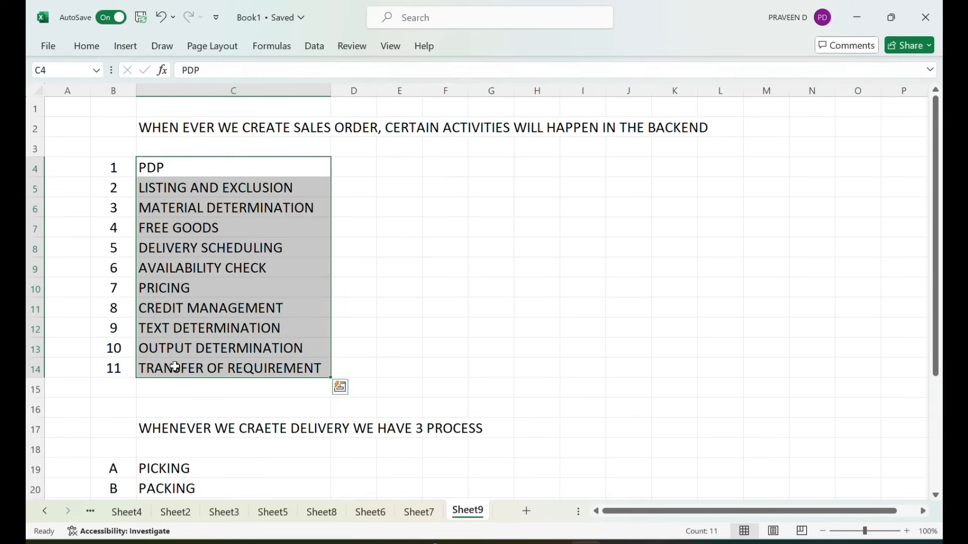
{"action": "scroll", "coordinate": [333, 313], "scroll_direction": "down", "scroll_amount": 2}
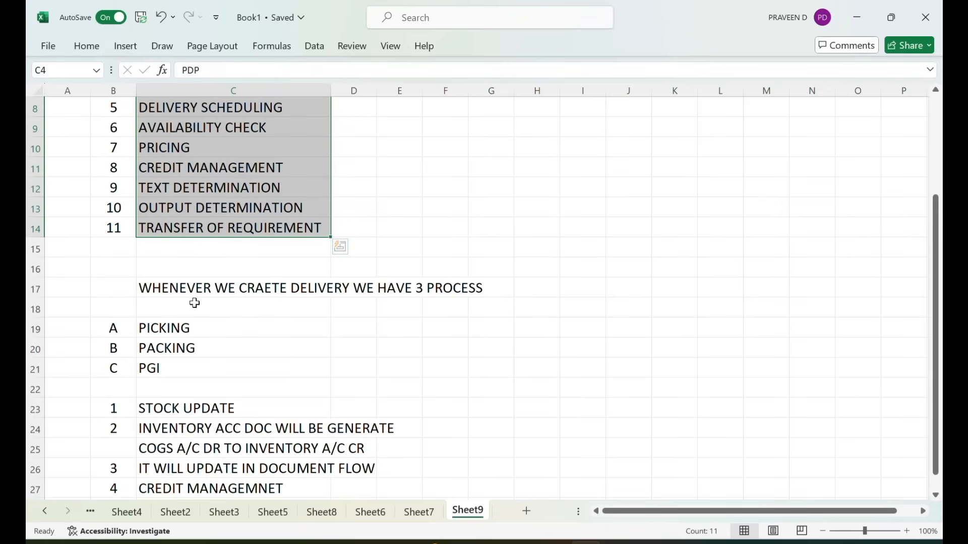
{"action": "scroll", "coordinate": [247, 393], "scroll_direction": "down", "scroll_amount": 2}
{"action": "left_click_drag", "start_coordinate": [194, 315], "coordinate": [196, 405]}
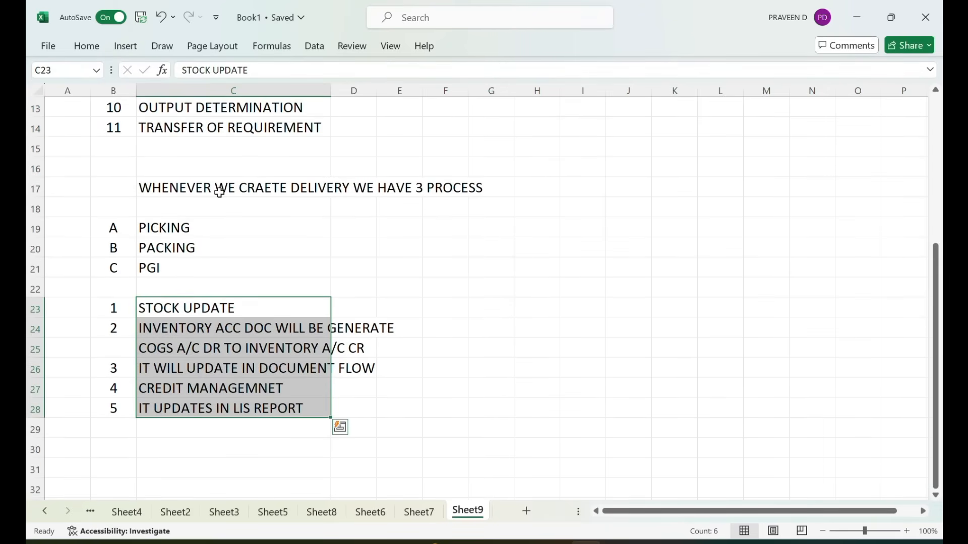
{"action": "left_click", "coordinate": [195, 225]}
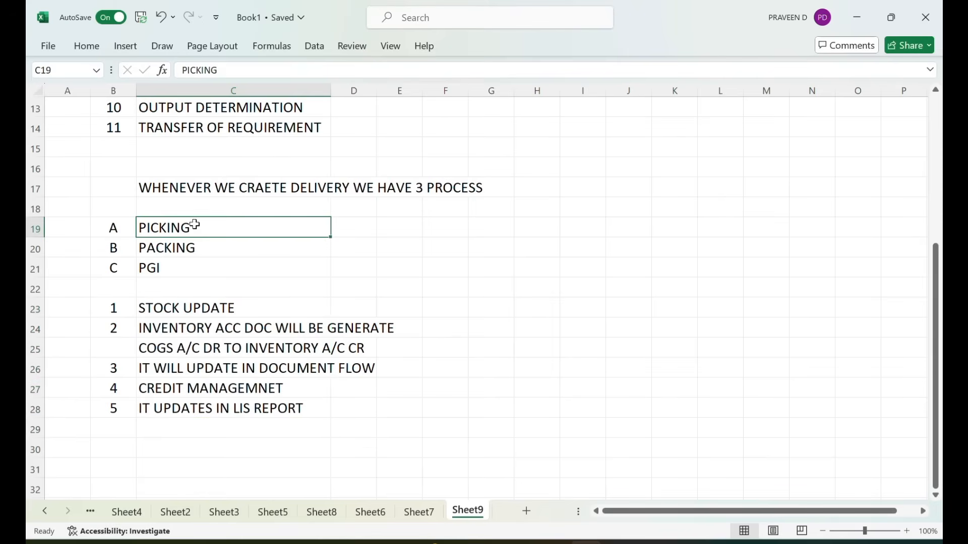
{"action": "left_click", "coordinate": [178, 247]}
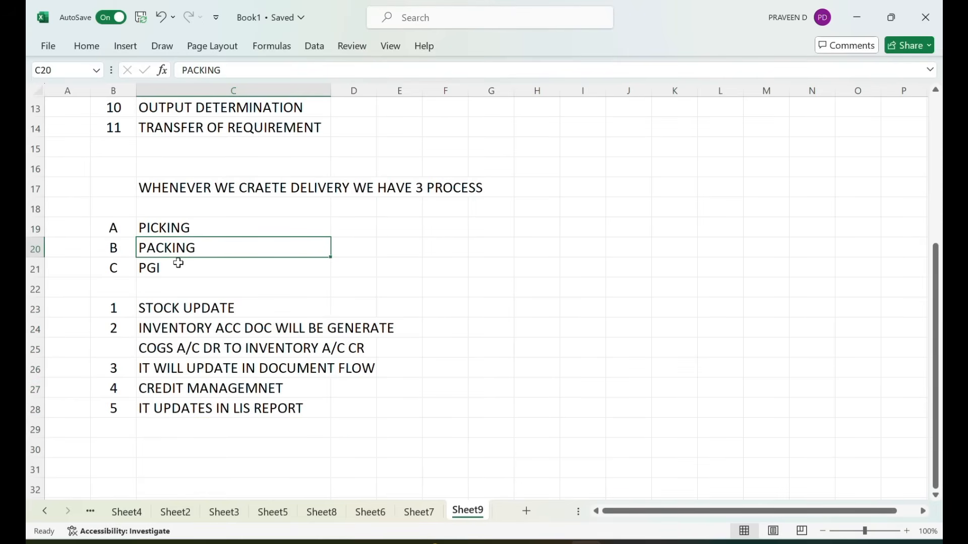
{"action": "left_click", "coordinate": [174, 266]}
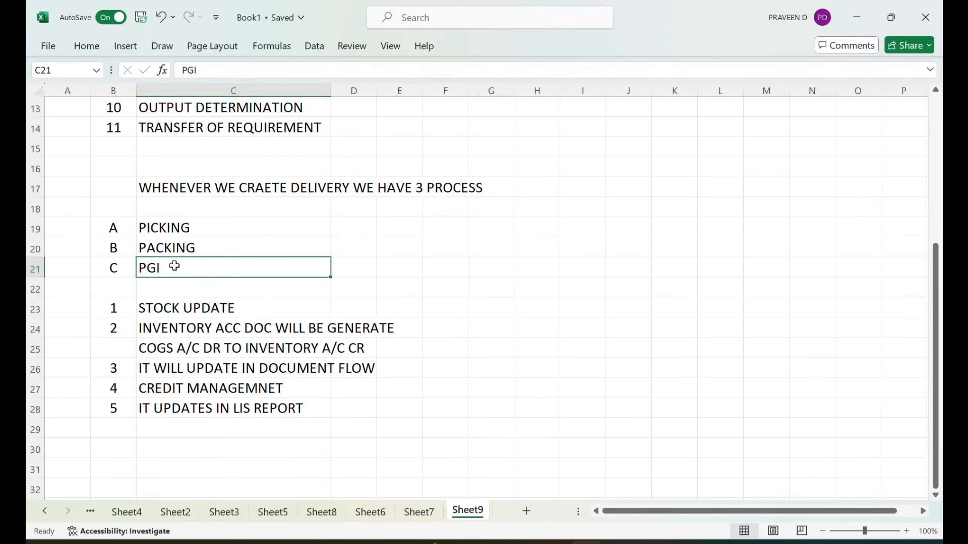
- Open Sheet7 and select cell M48 above INVOICE, the place for the invoice number
{"action": "key", "text": "alt+Tab"}
{"action": "key", "text": "Tab"}
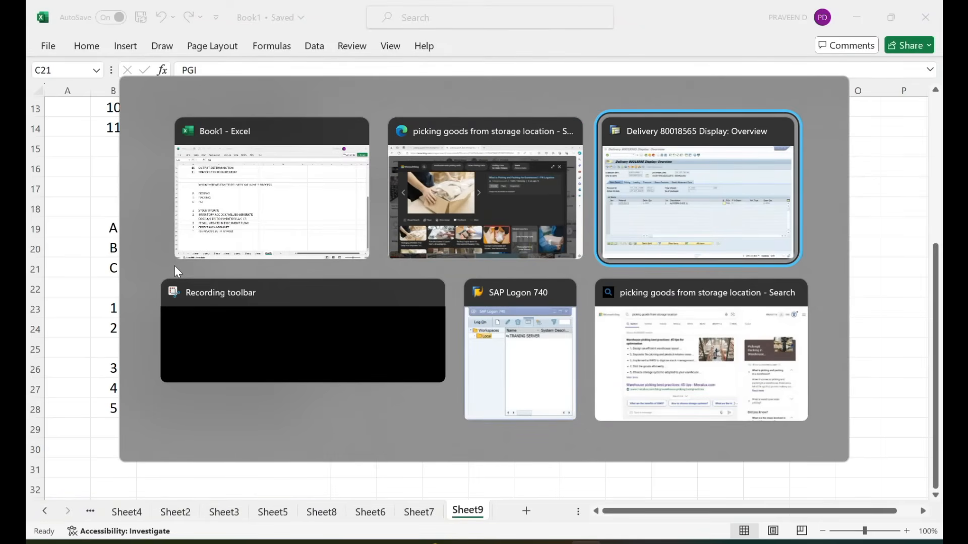
{"action": "key", "text": "Escape"}
{"action": "left_click", "coordinate": [418, 512]}
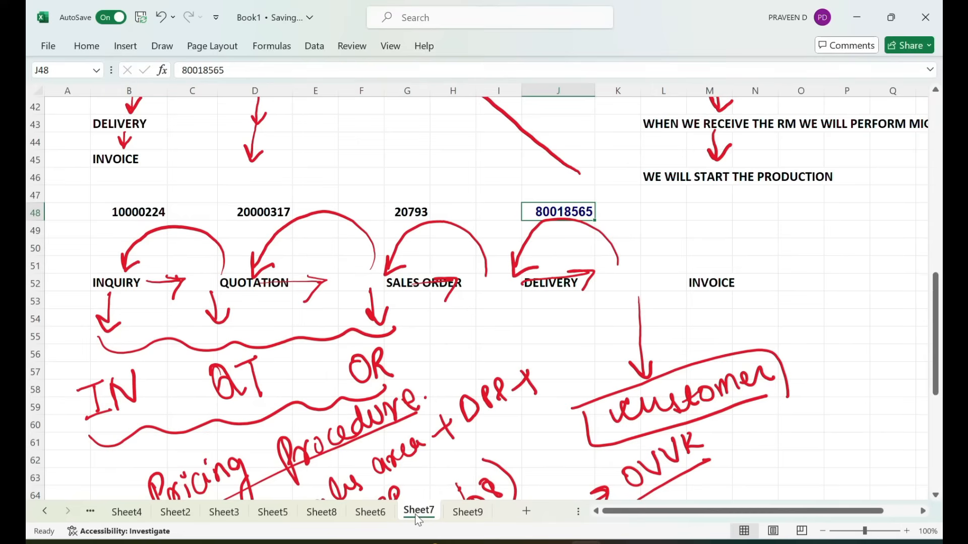
{"action": "left_click", "coordinate": [707, 212]}
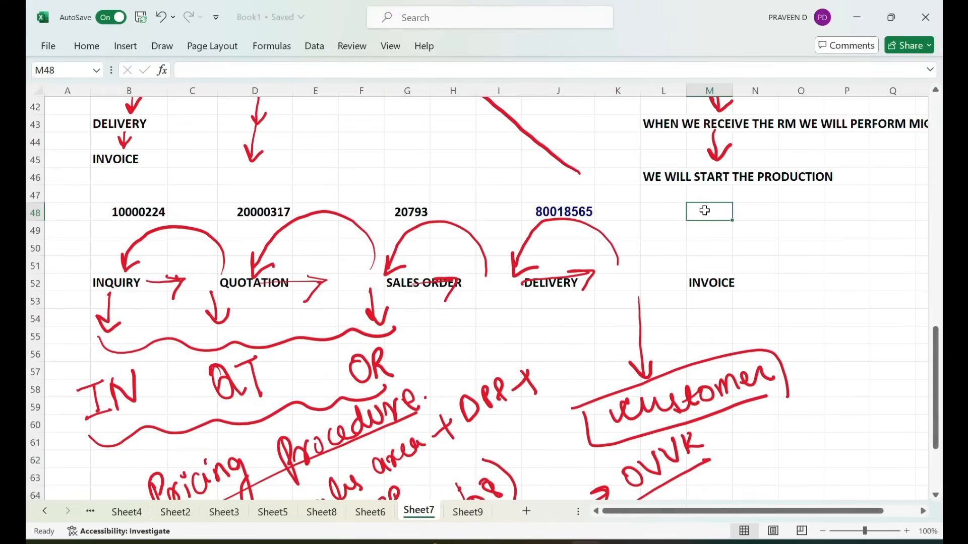
- Switch to SAP and start transaction VF01 to create a billing document
{"action": "key", "text": "alt+Tab"}
{"action": "key", "text": "alt+Tab"}
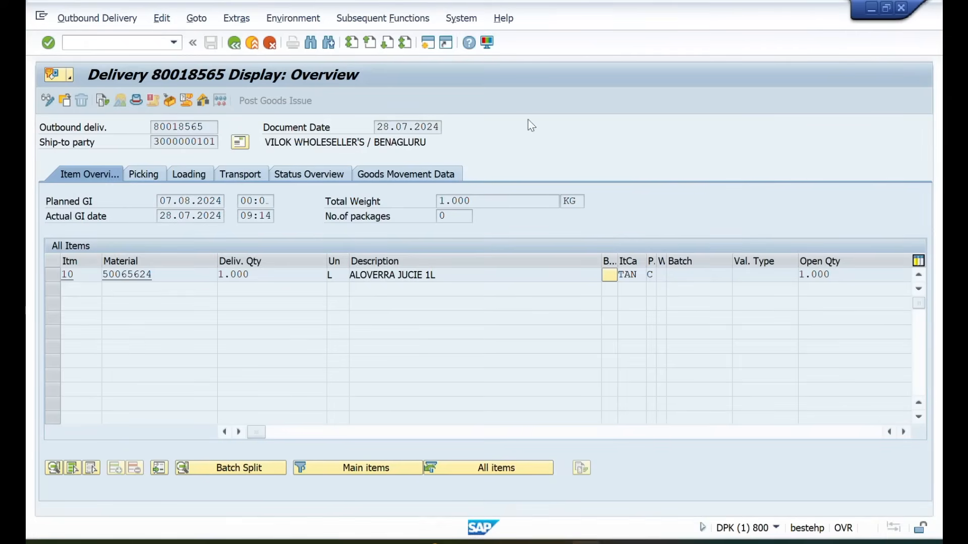
{"action": "left_click", "coordinate": [97, 44]}
{"action": "type", "text": "/NVF01"}
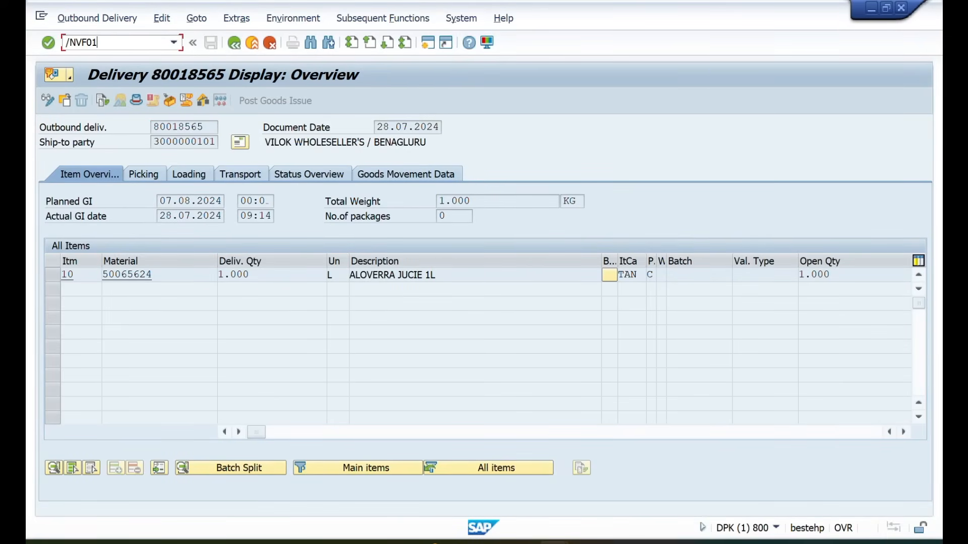
{"action": "key", "text": "Return"}
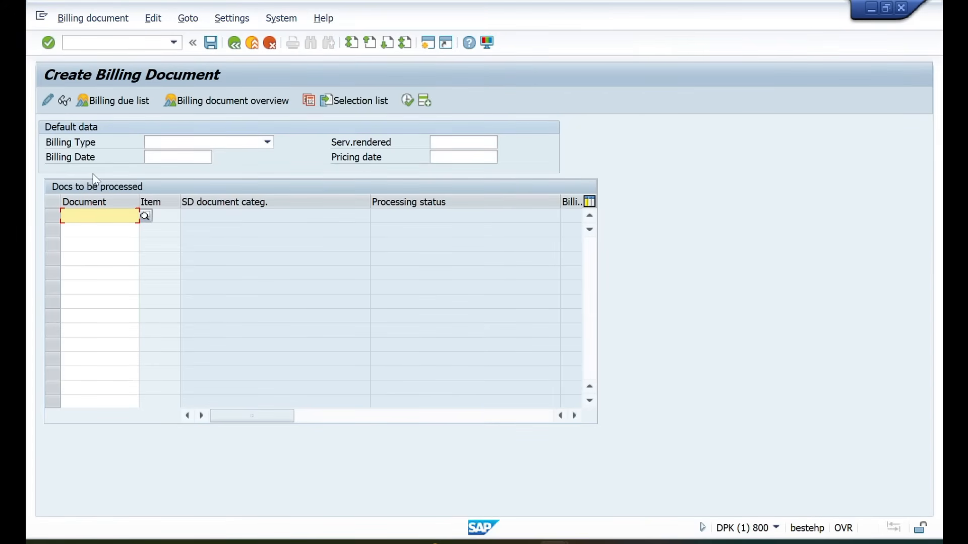
- Copy the delivery number from J48 in the Excel workbook and enter it in SAP as the document to bill
{"action": "key", "text": "alt+Tab"}
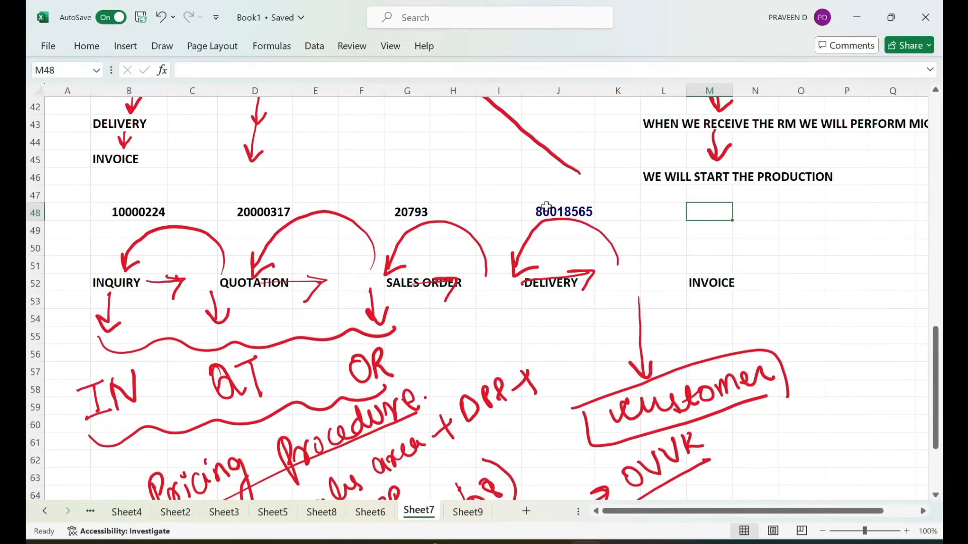
{"action": "left_click", "coordinate": [547, 207]}
{"action": "key", "text": "ctrl+c"}
{"action": "key", "text": "alt+Tab"}
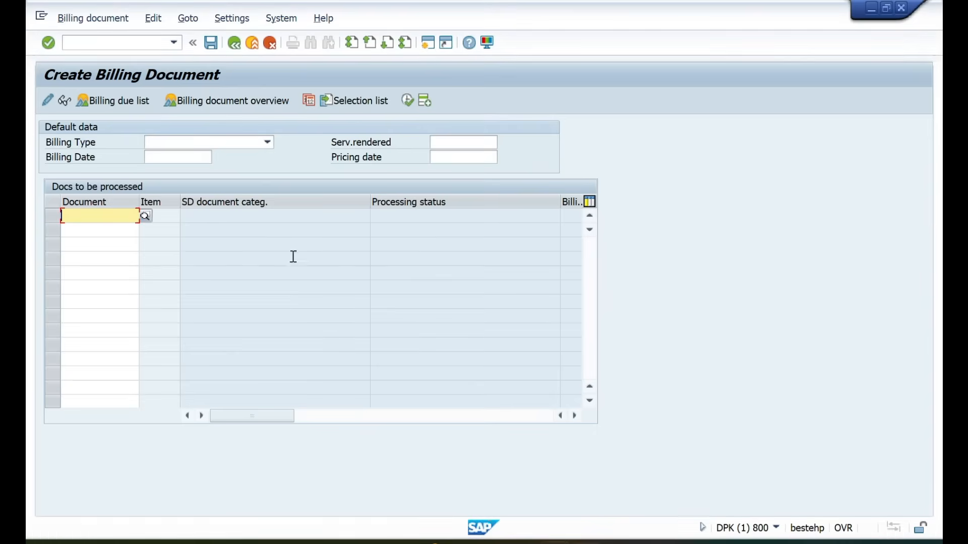
{"action": "key", "text": "ctrl+v"}
{"action": "key", "text": "Return"}
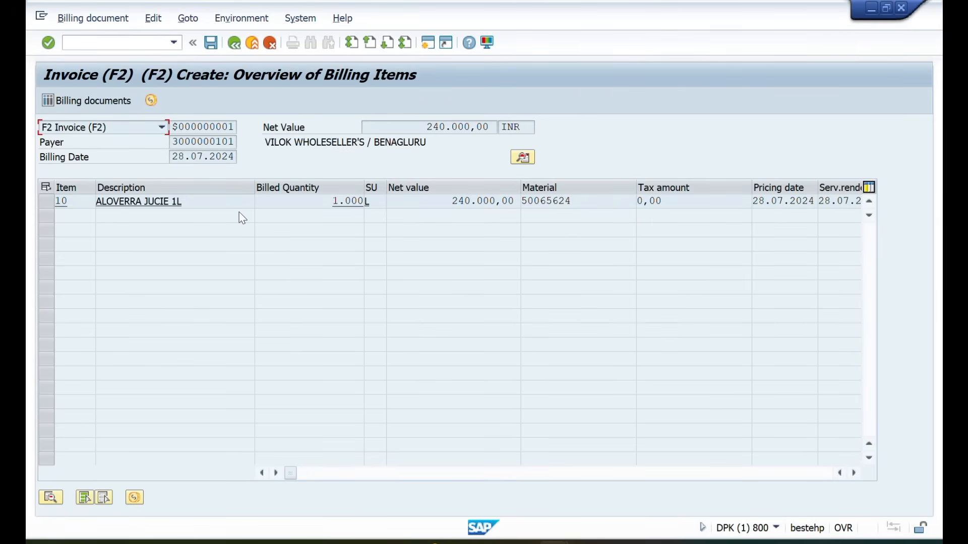
- Check the log of the new F2 invoice for errors and save the invoice
{"action": "left_click", "coordinate": [154, 19]}
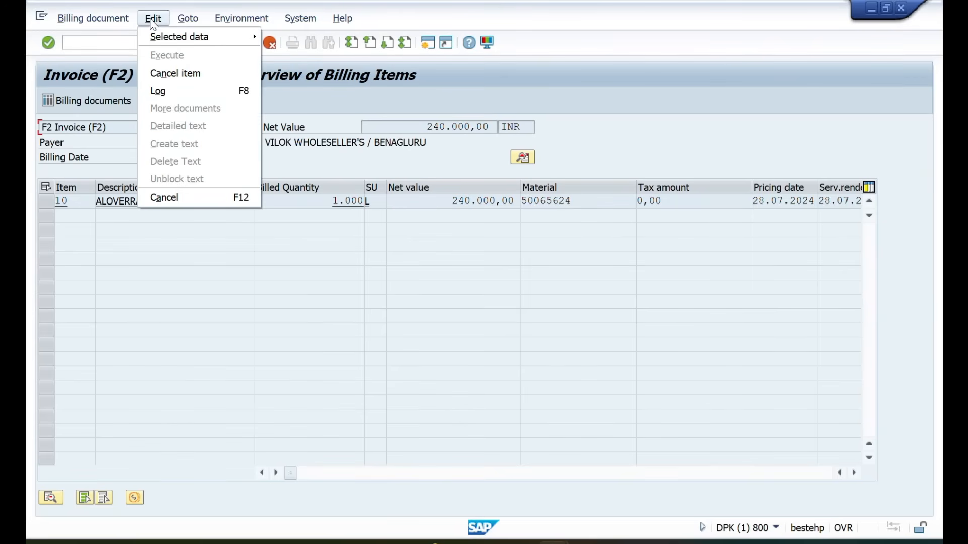
{"action": "left_click", "coordinate": [166, 92]}
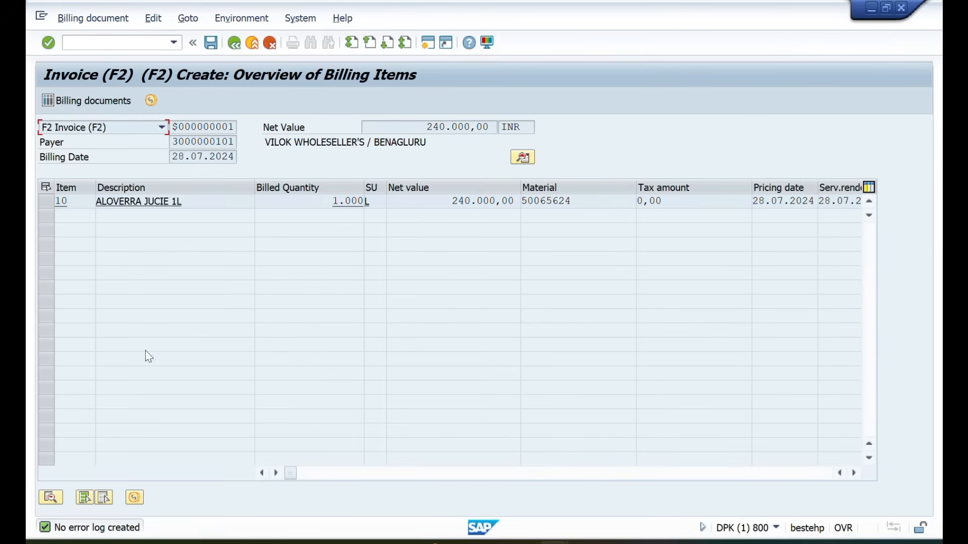
{"action": "left_click", "coordinate": [217, 48]}
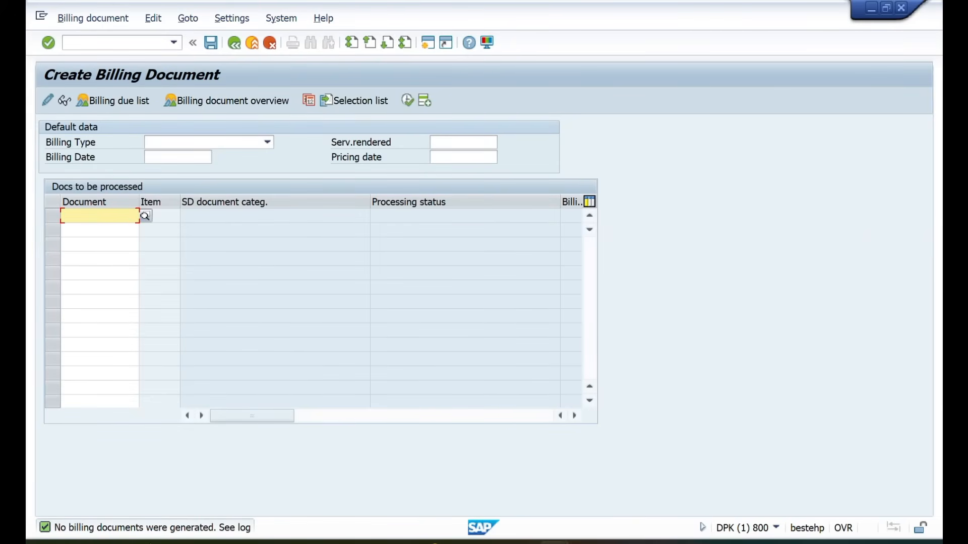
- Start transaction VF02 to change the billing document just created
{"action": "left_click", "coordinate": [89, 44]}
{"action": "type", "text": "/NVF02"}
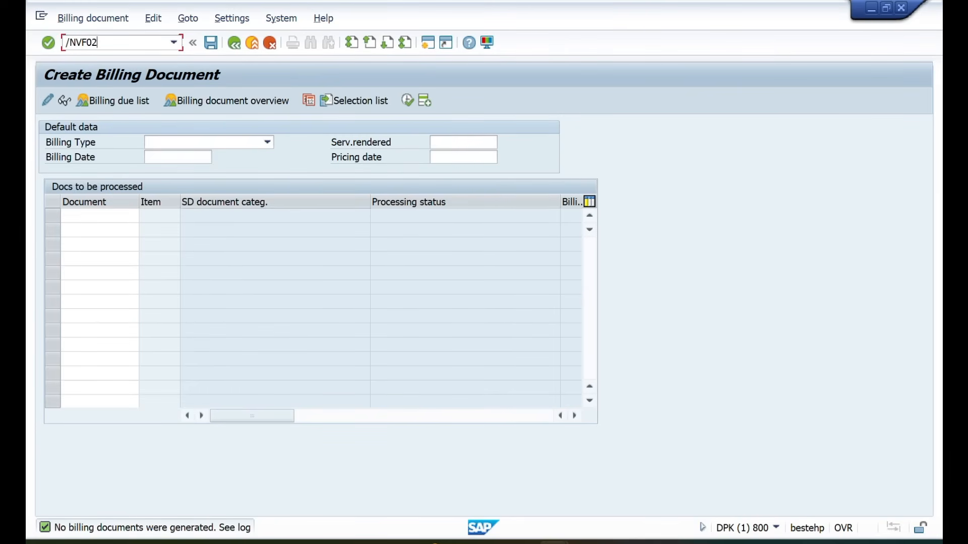
{"action": "key", "text": "Return"}
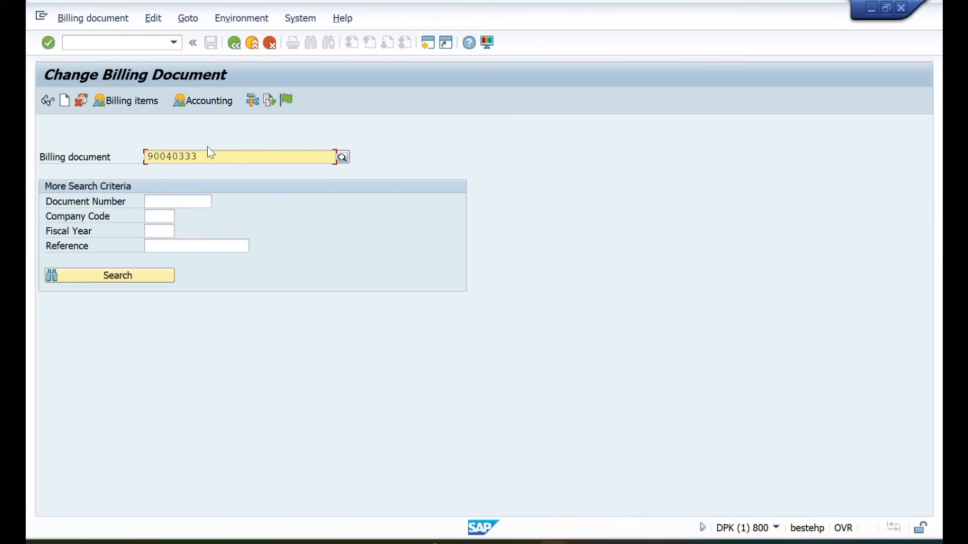
- Copy the billing document number into M48 of Sheet7 in Excel and widen column M to fit it
{"action": "left_click_drag", "start_coordinate": [206, 155], "coordinate": [116, 168]}
{"action": "key", "text": "alt+Tab"}
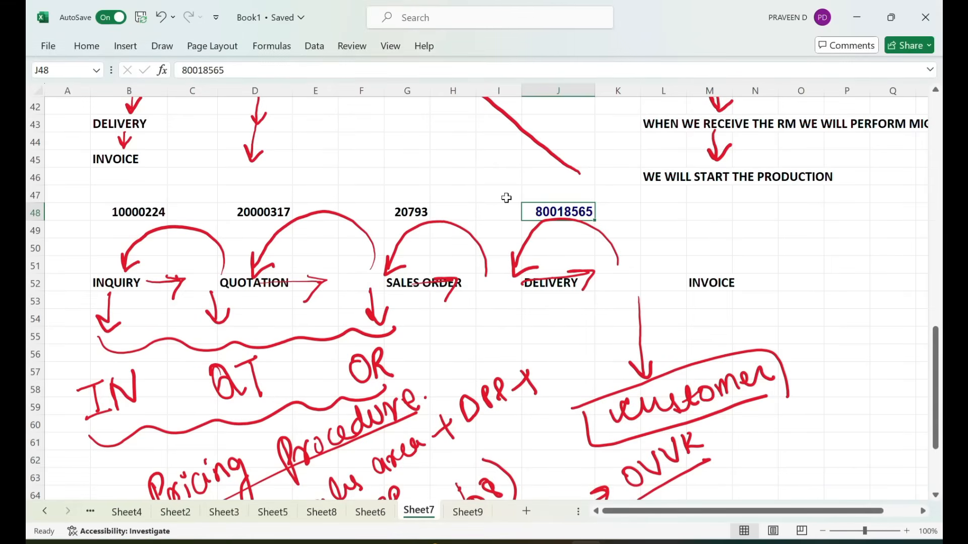
{"action": "left_click", "coordinate": [698, 212]}
{"action": "key", "text": "ctrl+v"}
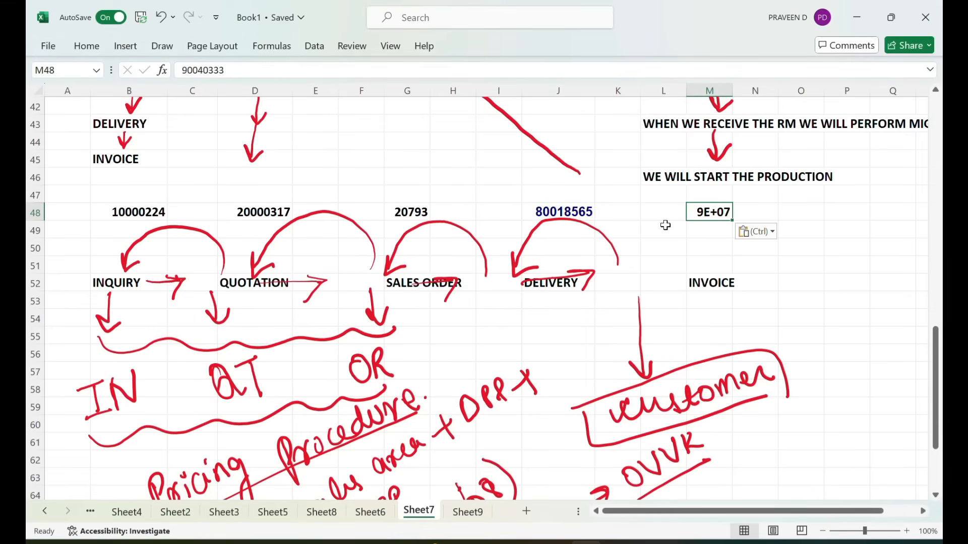
{"action": "left_click_drag", "start_coordinate": [727, 90], "coordinate": [750, 93]}
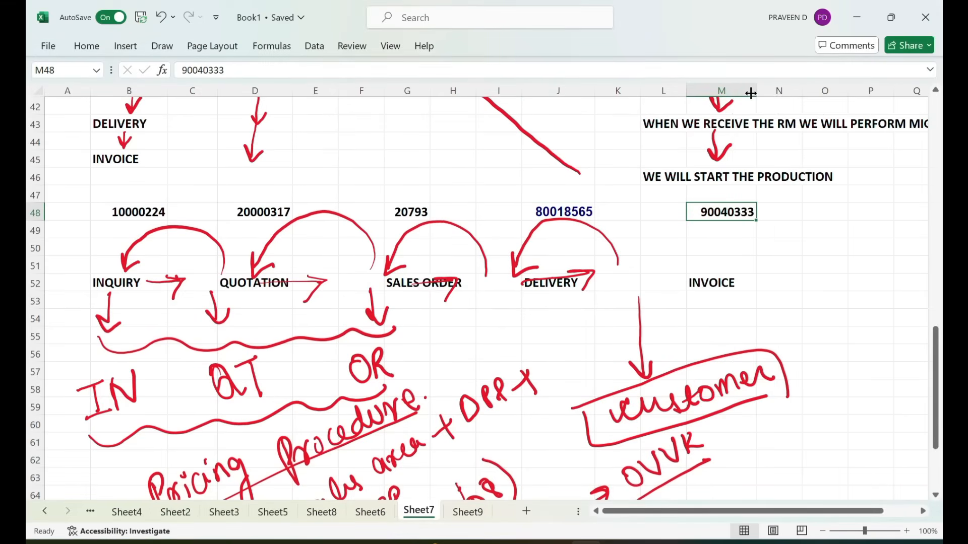
- Switch back to SAP and try to release the billing document to accounting
{"action": "key", "text": "alt+Tab"}
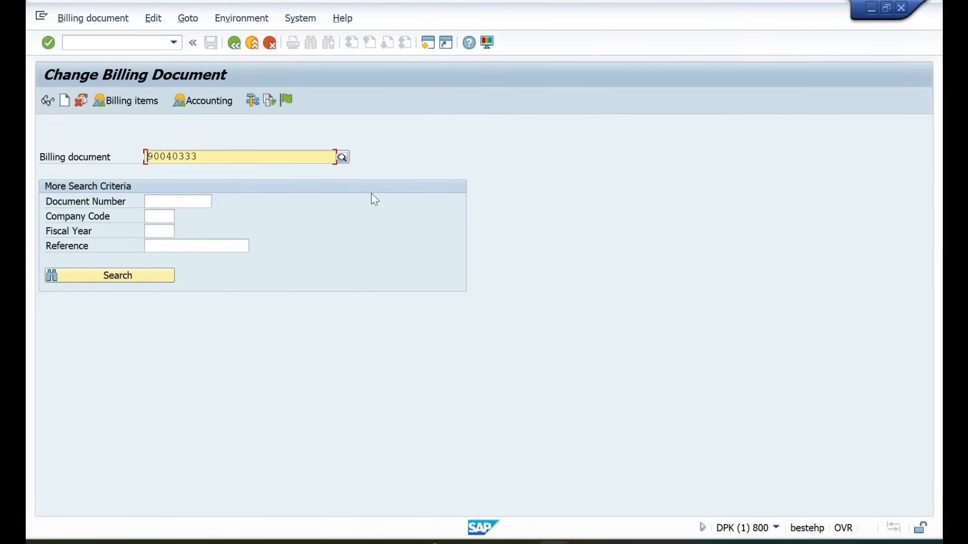
{"action": "left_click", "coordinate": [286, 103]}
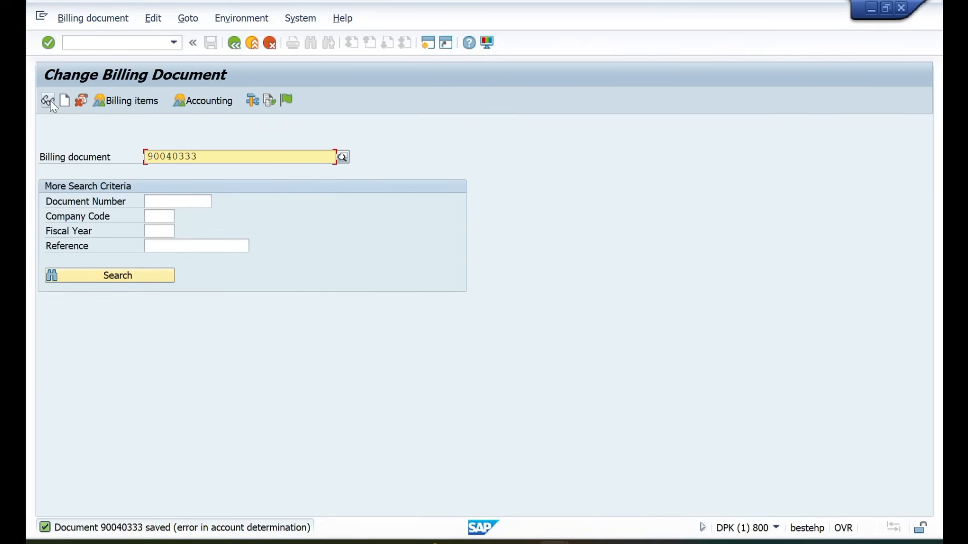
{"action": "left_click", "coordinate": [85, 18]}
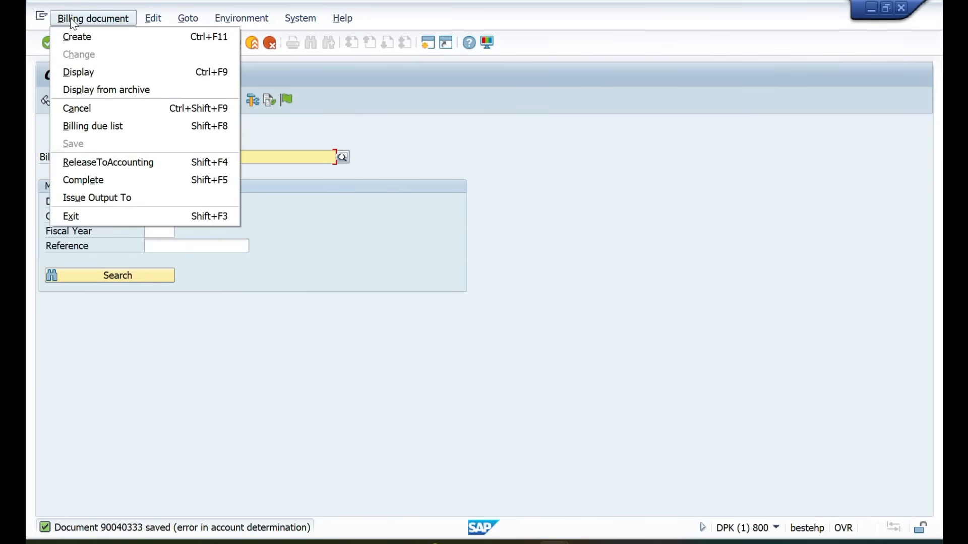
{"action": "left_click", "coordinate": [80, 164]}
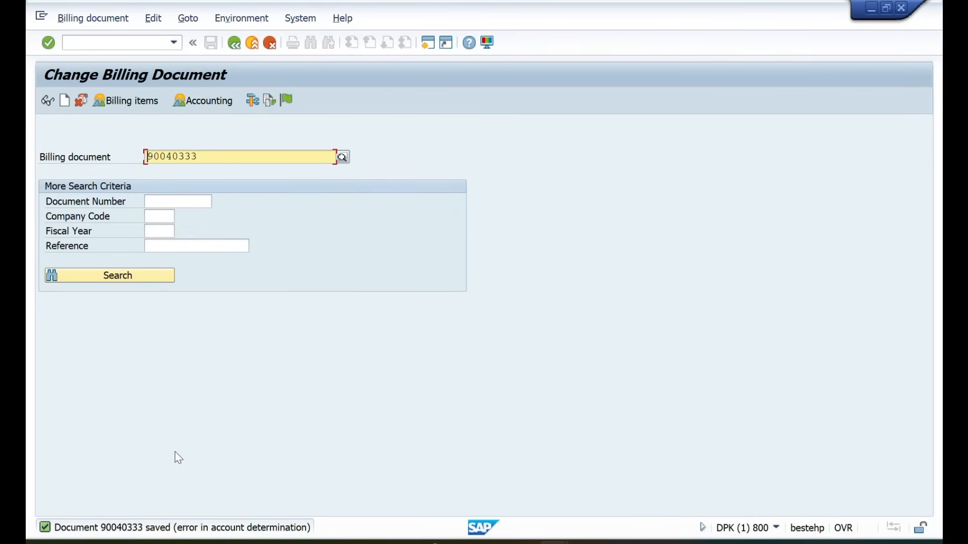
- Open the invoice's overview of billing items in change mode and return to the initial screen
{"action": "key", "text": "Return"}
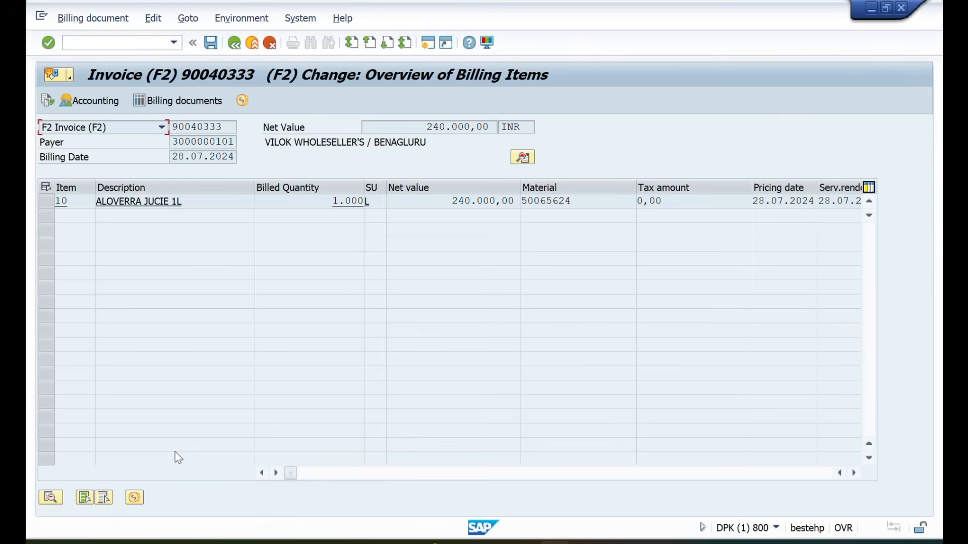
{"action": "key", "text": "alt+Tab"}
{"action": "key", "text": "Escape"}
{"action": "left_click", "coordinate": [233, 43]}
- Switch to Sheet9 of the Excel workbook and enter the heading WHENEVER WE CREATE INVOICE in C30
{"action": "key", "text": "alt+Tab"}
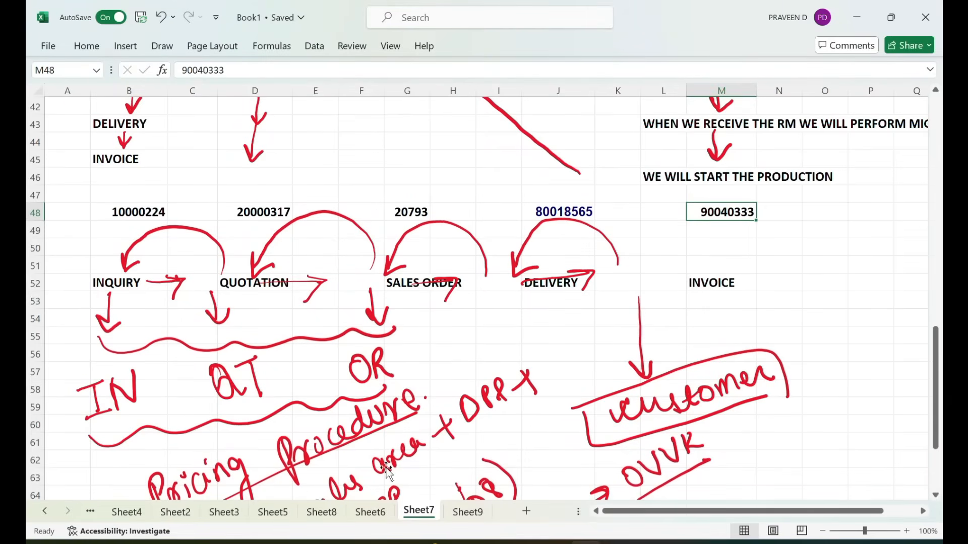
{"action": "left_click", "coordinate": [466, 511]}
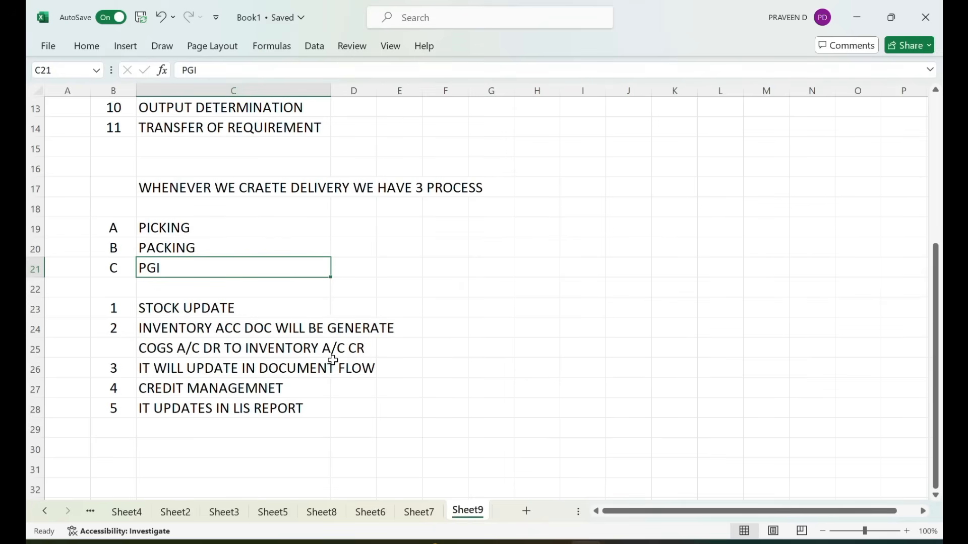
{"action": "scroll", "coordinate": [199, 316], "scroll_direction": "down", "scroll_amount": 2}
{"action": "left_click", "coordinate": [169, 342]}
{"action": "type", "text": "WHEN WEVE"}
{"action": "key", "text": "BackSpace"}
{"action": "key", "text": "BackSpace"}
{"action": "key", "text": "BackSpace"}
{"action": "key", "text": "BackSpace"}
{"action": "key", "text": "BackSpace"}
{"action": "type", "text": "EVW"}
{"action": "key", "text": "BackSpace"}
{"action": "type", "text": "ER WE CREATE I"}
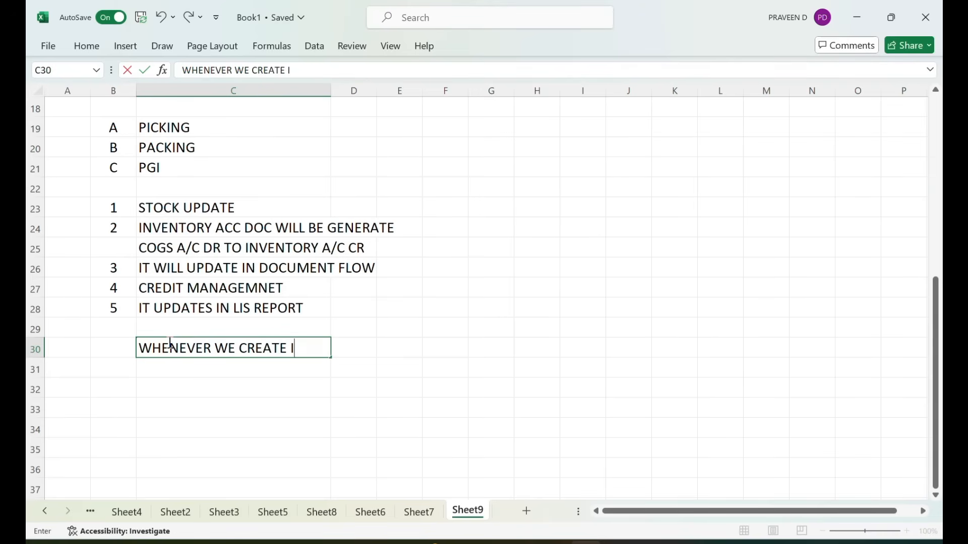
{"action": "type", "text": "NVOICE"}
{"action": "key", "text": "Return"}
{"action": "key", "text": "Return"}
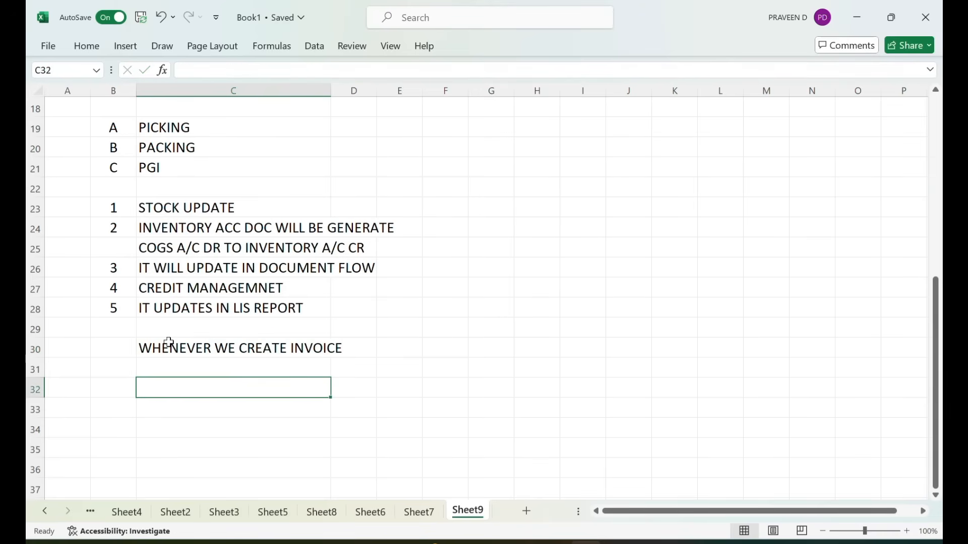
- Add entry 1, REVENUE ACCOUNTING DOC WILL GET GENERATED, in row 32
{"action": "key", "text": "Left"}
{"action": "type", "text": "1"}
{"action": "key", "text": "Tab"}
{"action": "type", "text": "REVENCE"}
{"action": "key", "text": "BackSpace"}
{"action": "key", "text": "BackSpace"}
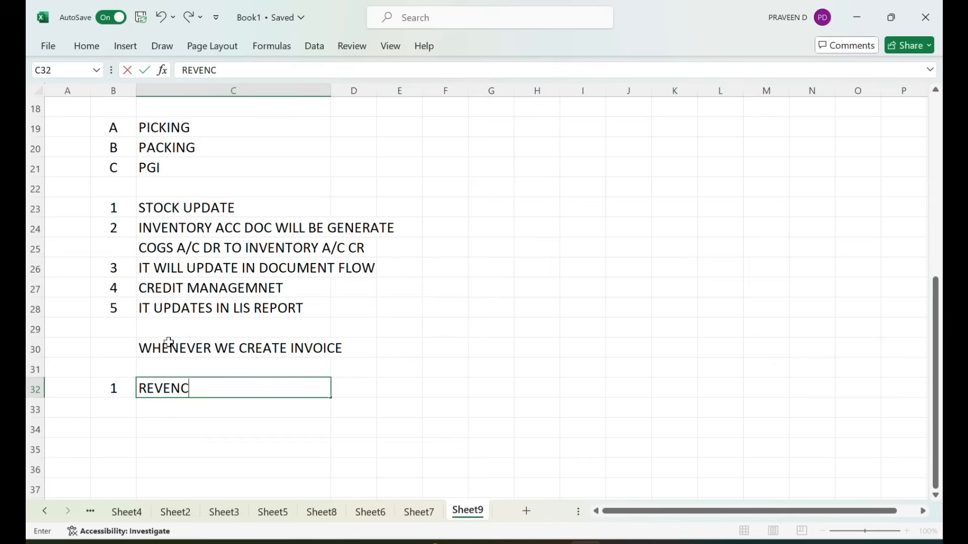
{"action": "key", "text": "BackSpace"}
{"action": "type", "text": "UR"}
{"action": "key", "text": "BackSpace"}
{"action": "type", "text": "E ACCOUNTIN"}
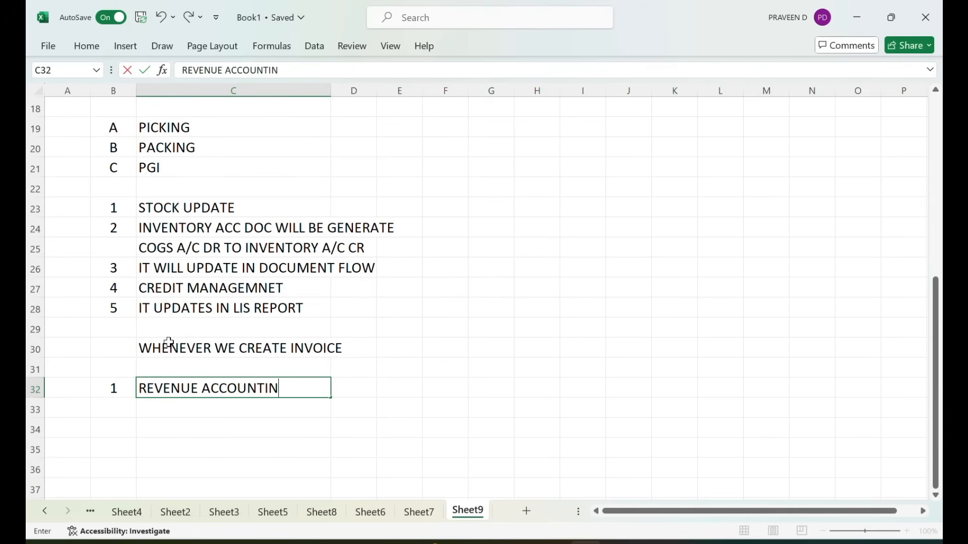
{"action": "type", "text": "G DOC WILL G"}
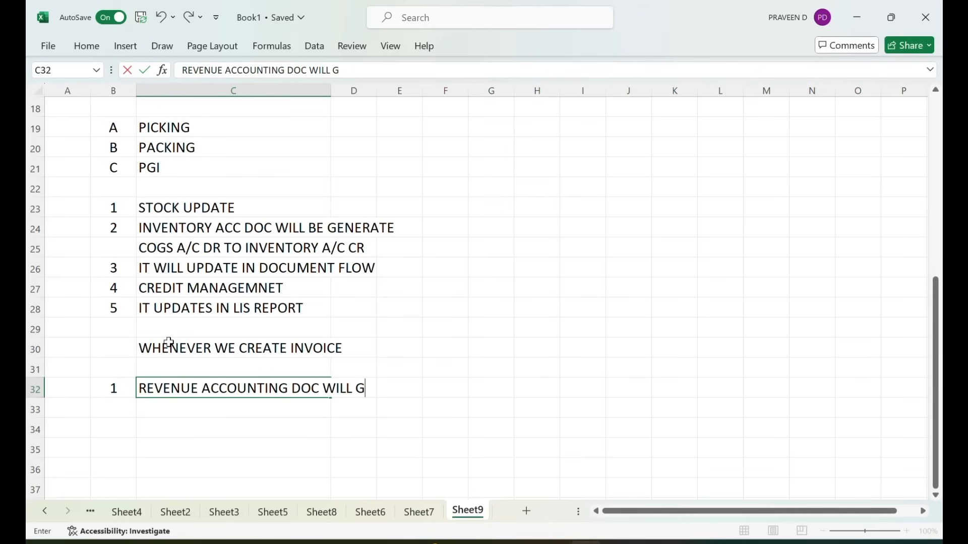
{"action": "type", "text": "ET GENERATED"}
{"action": "key", "text": "Return"}
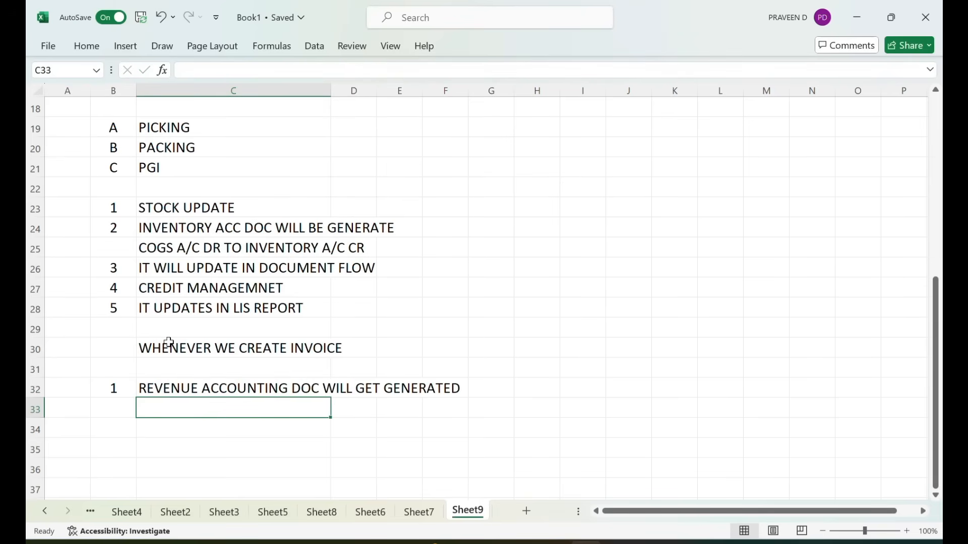
- Enter the posting CUSTOMER A/C DR TO REVENUE A/C CR in C33 under entry 1
{"action": "type", "text": "CUSTOMER S"}
{"action": "key", "text": "BackSpace"}
{"action": "type", "text": "A/C DR TO "}
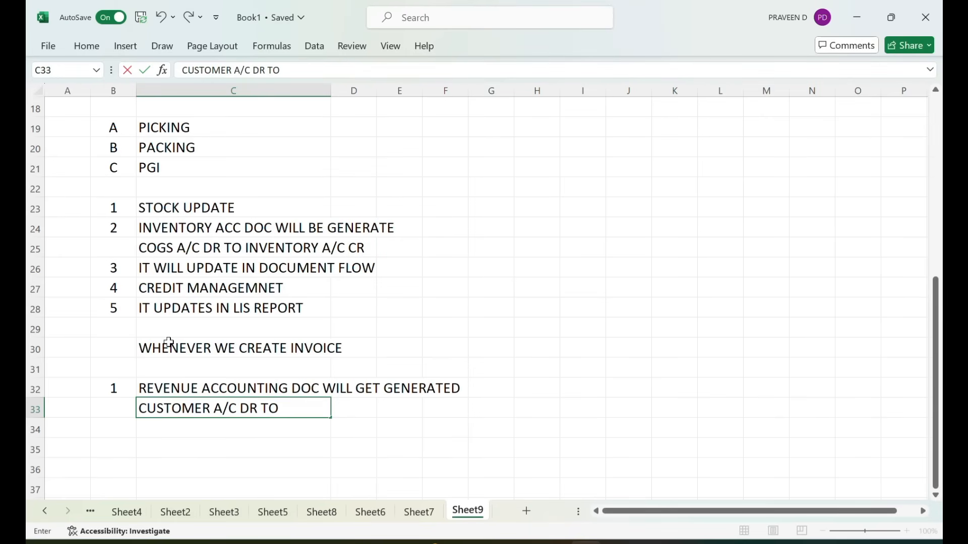
{"action": "type", "text": "REVENUE"}
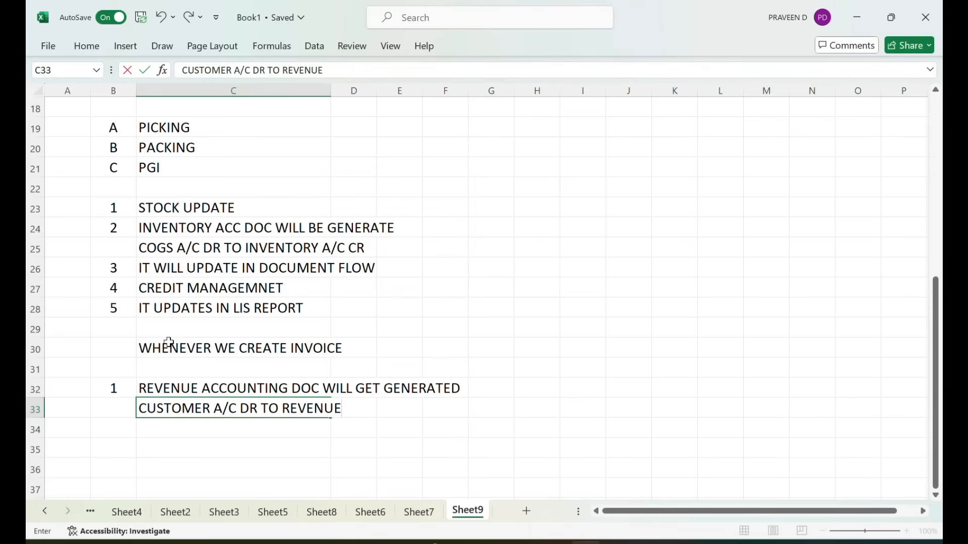
{"action": "type", "text": " A/CC"}
{"action": "key", "text": "BackSpace"}
{"action": "type", "text": "CR"}
{"action": "key", "text": "Return"}
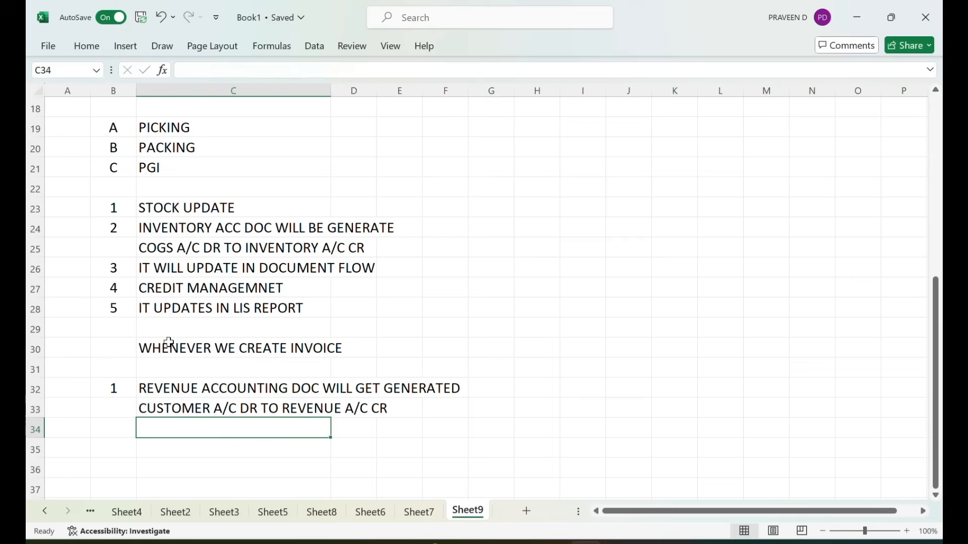
- Add entry 2, CONTROLLING DOC WILL GET GENERATED, in row 35
{"action": "key", "text": "Return"}
{"action": "key", "text": "Left"}
{"action": "type", "text": "2"}
{"action": "key", "text": "Tab"}
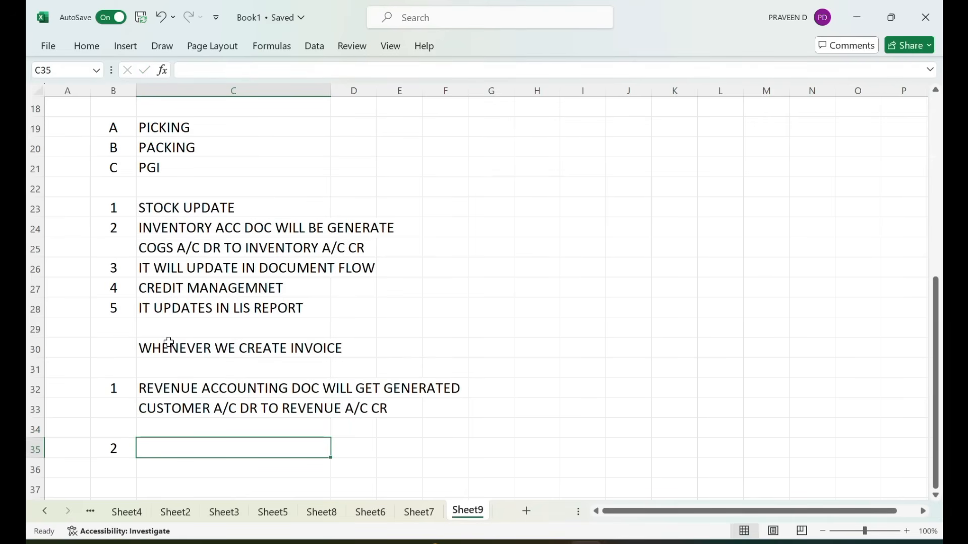
{"action": "type", "text": "CONTROLLI"}
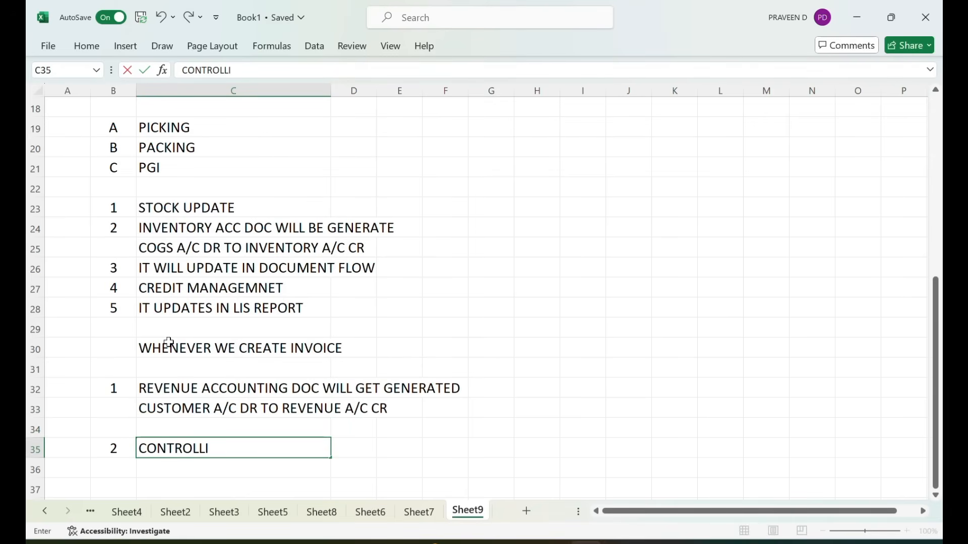
{"action": "type", "text": "NG DOC WILL"}
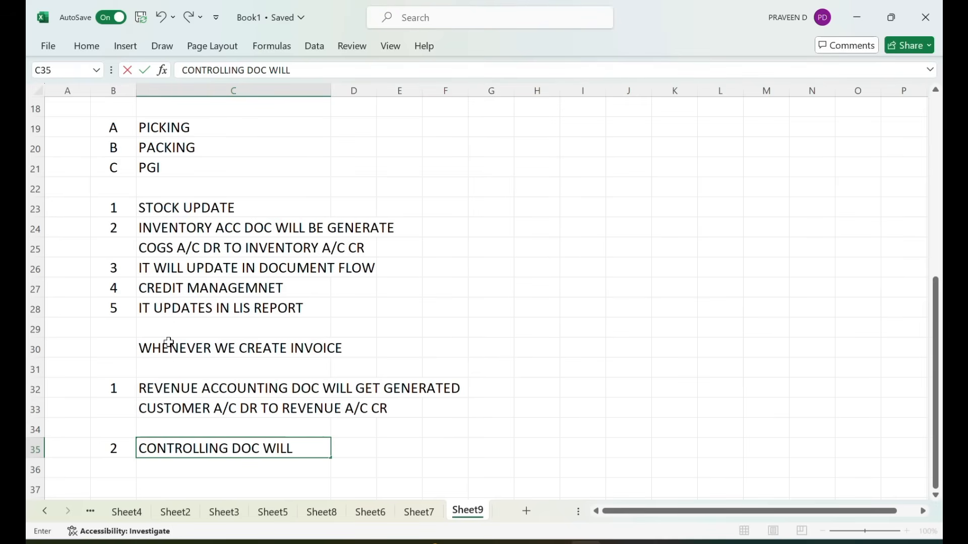
{"action": "type", "text": " GET GENERATED"}
{"action": "key", "text": "Return"}
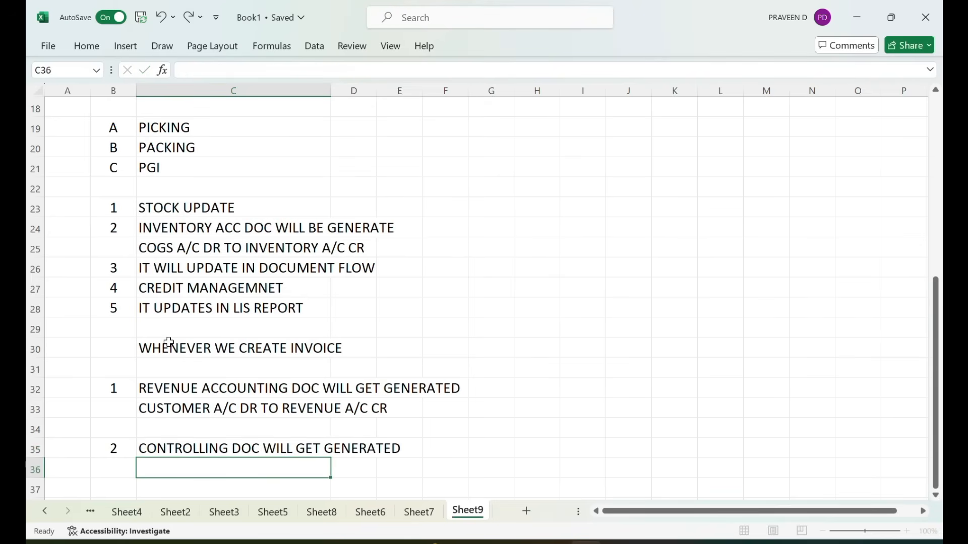
- Add entry 3, IT UPDATES IN DOC FLOW, in row 36
{"action": "key", "text": "Left"}
{"action": "type", "text": "3"}
{"action": "key", "text": "Tab"}
{"action": "type", "text": "IT UPDAT"}
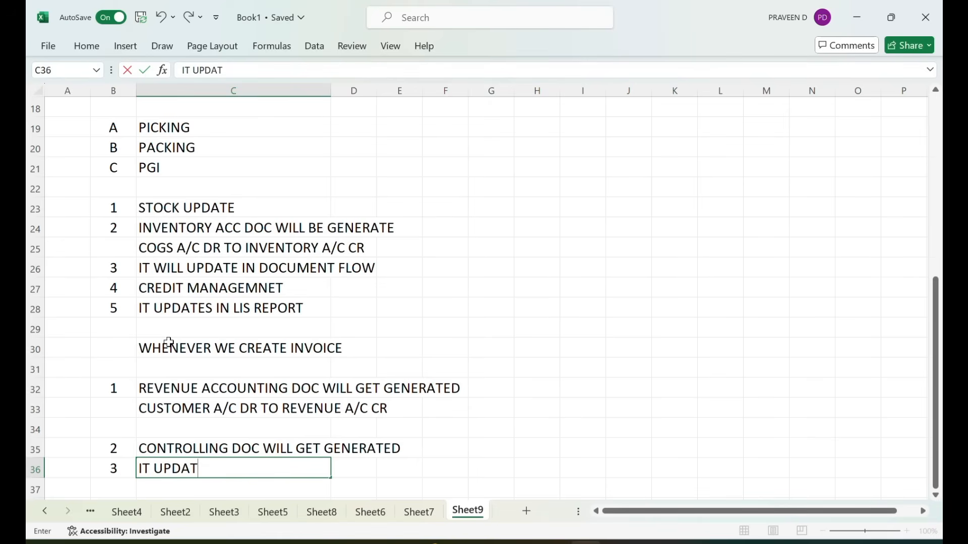
{"action": "type", "text": "ES IN DOC FLOW"}
- Switch to SAP, display the document flow of the invoice, and return to the Excel workbook
{"action": "key", "text": "alt+Tab"}
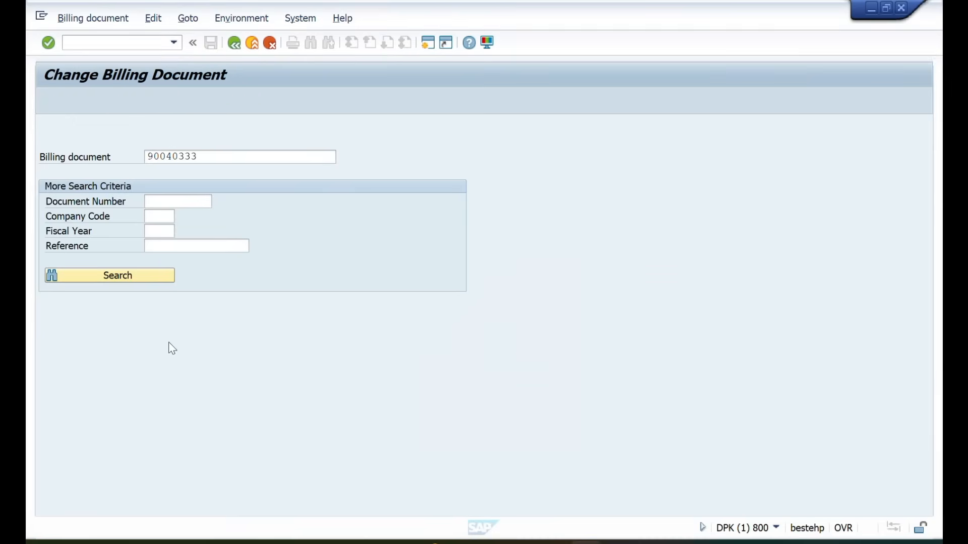
{"action": "key", "text": "Return"}
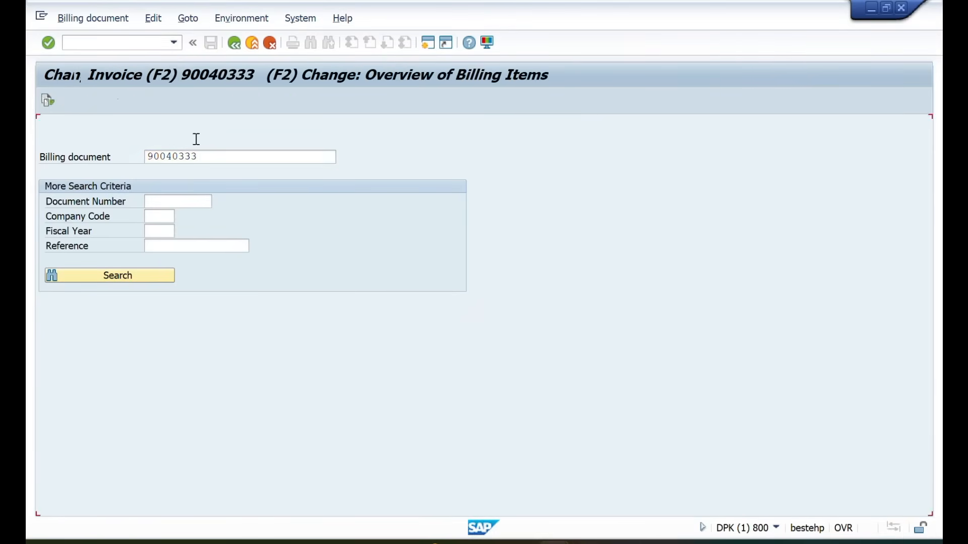
{"action": "left_click", "coordinate": [46, 100]}
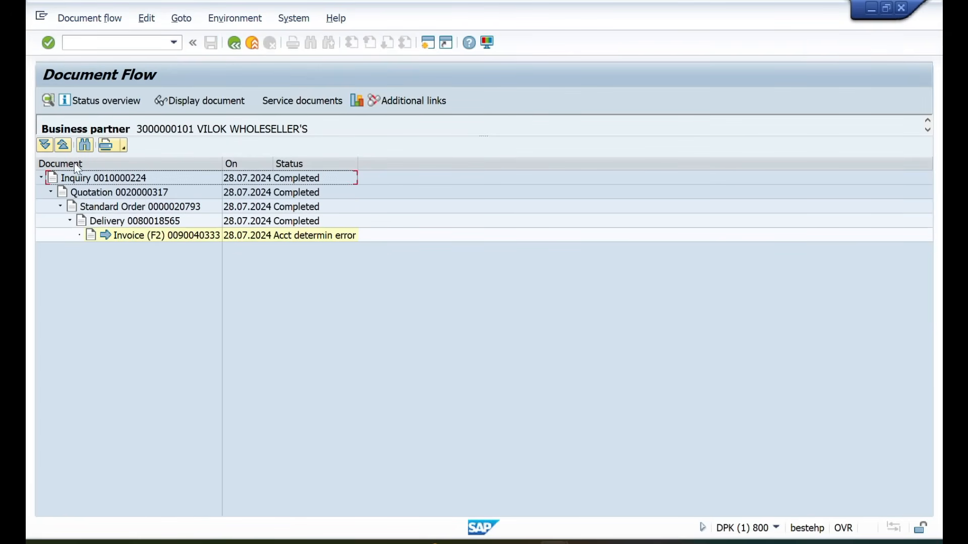
{"action": "key", "text": "alt+Tab"}
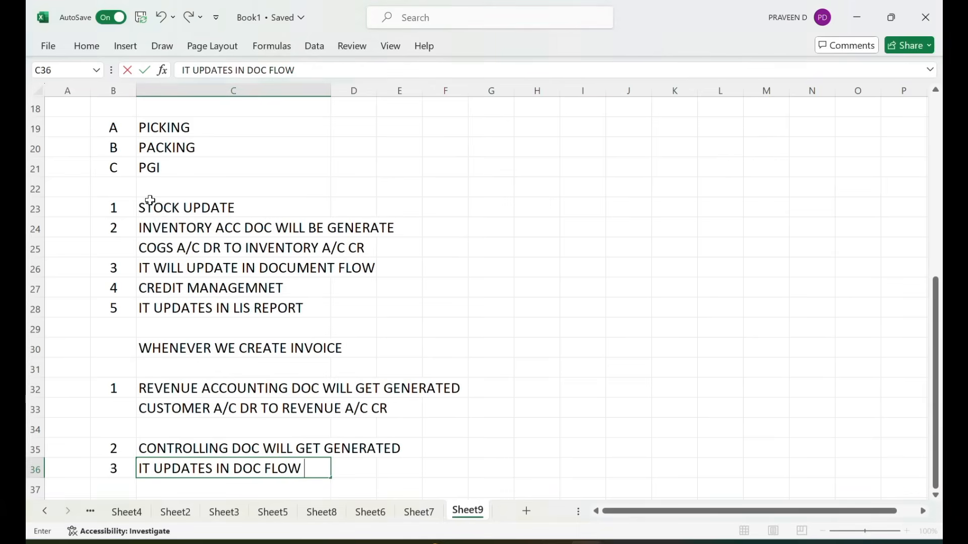
- Number row 37 as 4 and enter IT UPDATES IN LIS REPORT beside it
{"action": "scroll", "coordinate": [177, 378], "scroll_direction": "down", "scroll_amount": 1}
{"action": "left_click", "coordinate": [115, 429]}
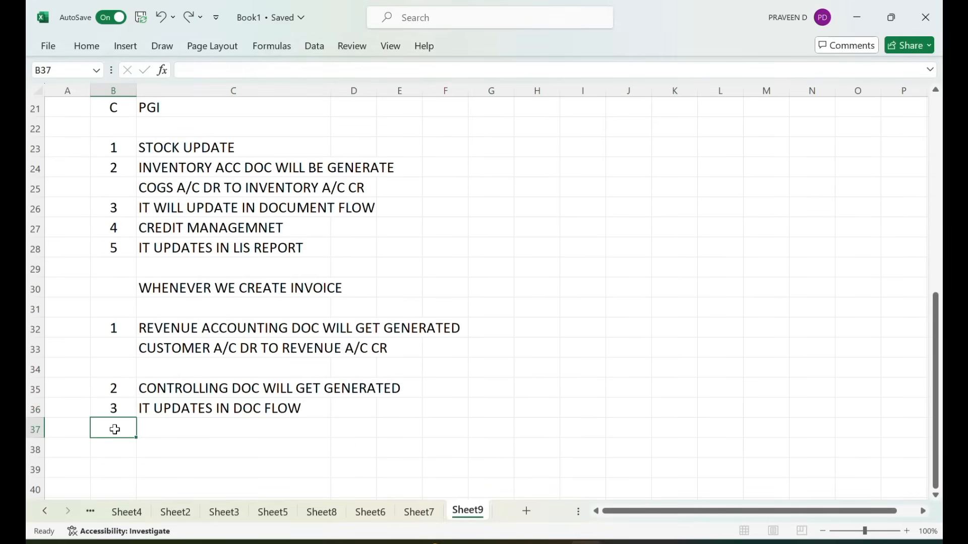
{"action": "type", "text": "4"}
{"action": "key", "text": "Tab"}
{"action": "type", "text": "IT UP"}
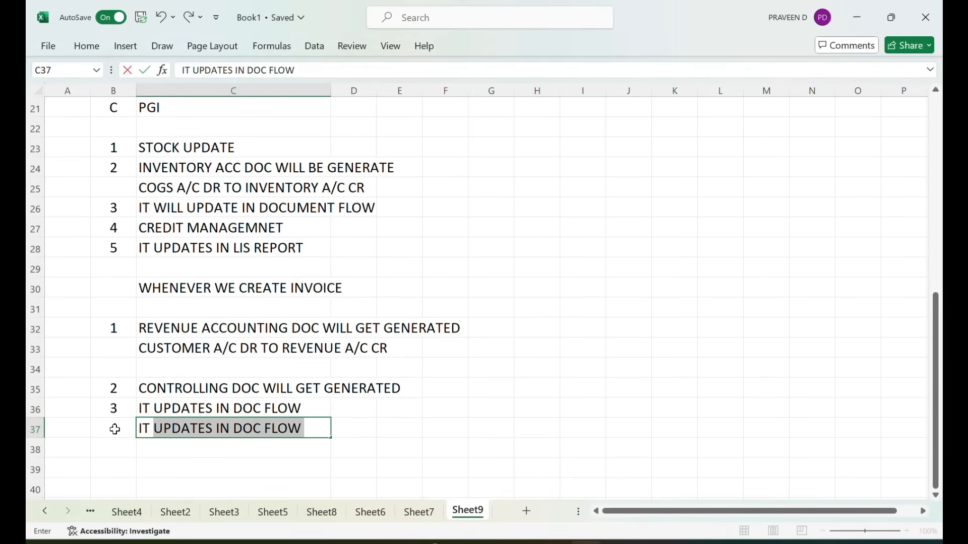
{"action": "type", "text": "DATES IN "}
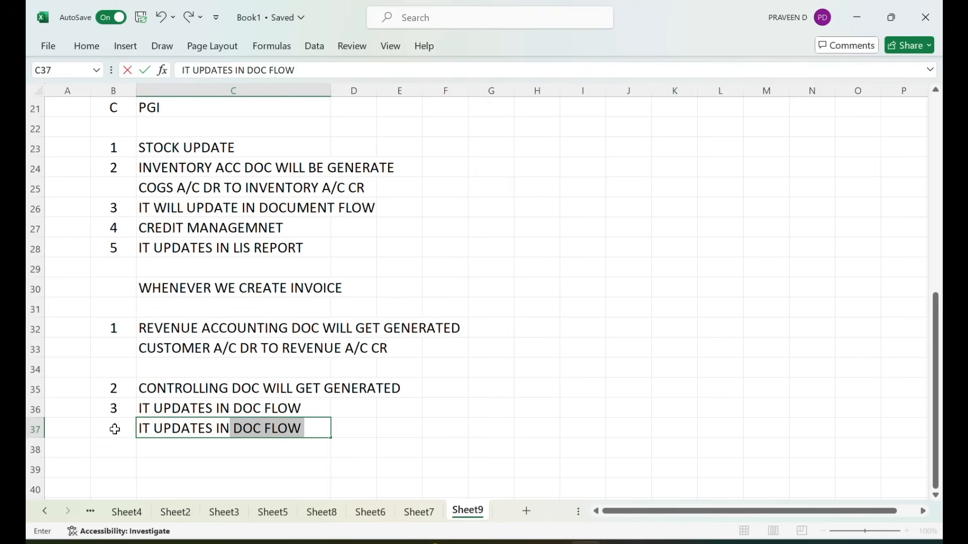
{"action": "type", "text": "LIS REPORT"}
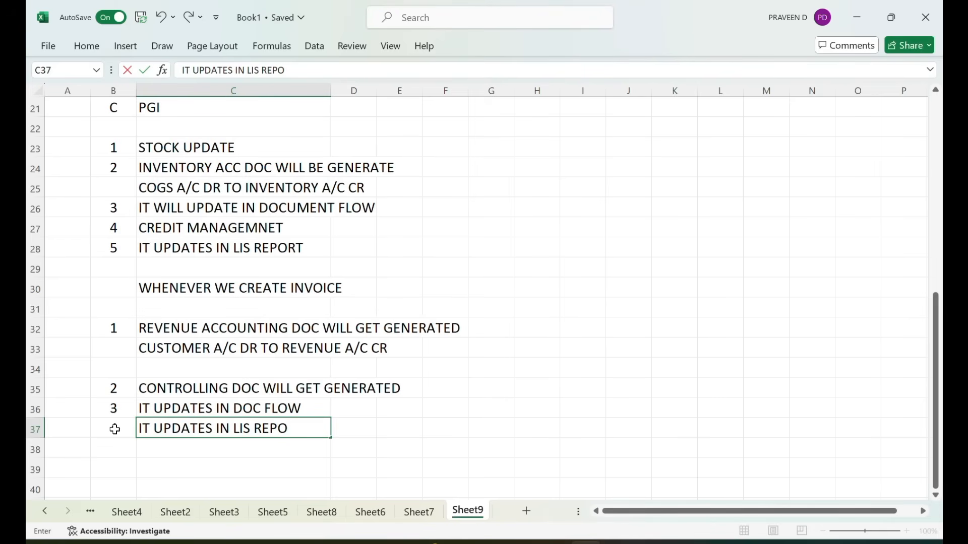
- Number row 38 as 4 and enter IT UPDATES IN CREDIT MANAGEMNET beside it
{"action": "key", "text": "Return"}
{"action": "key", "text": "Left"}
{"action": "type", "text": "4"}
{"action": "key", "text": "Tab"}
{"action": "type", "text": "IT UPDATES IN CREDIT MANAGEMNET"}
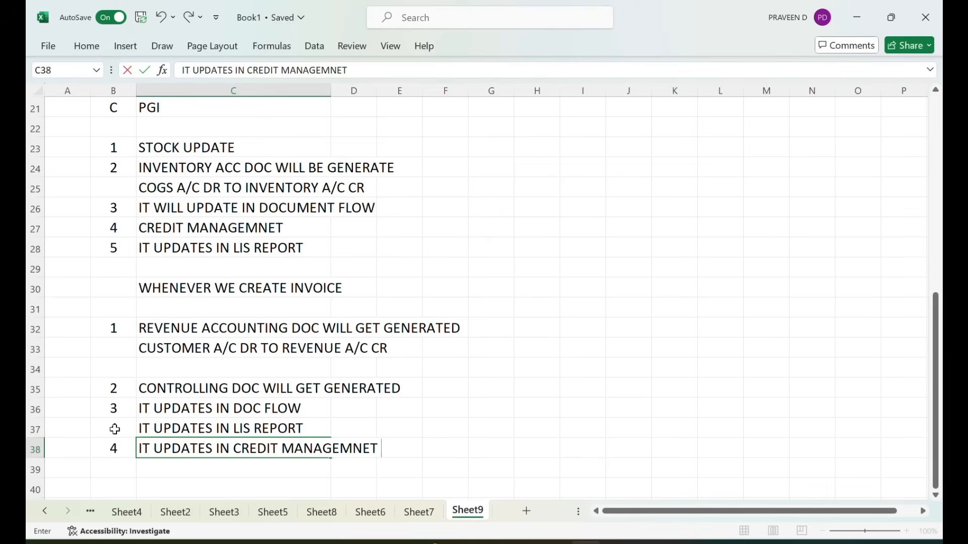
- Add entry 5, PROFITIBILITY ANALYSIS DOC GENERATES, in row 39
{"action": "key", "text": "Return"}
{"action": "key", "text": "Left"}
{"action": "type", "text": "5"}
{"action": "key", "text": "Tab"}
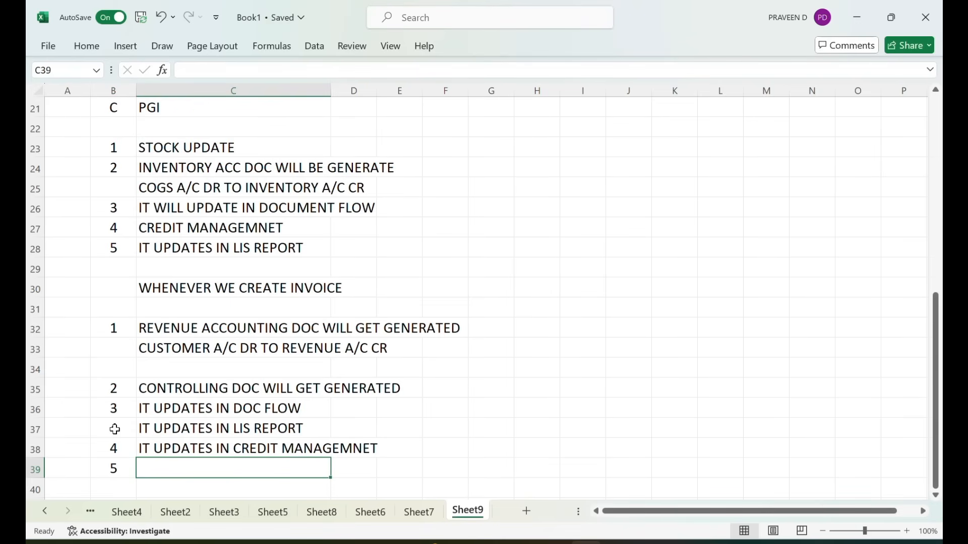
{"action": "type", "text": "IPRO"}
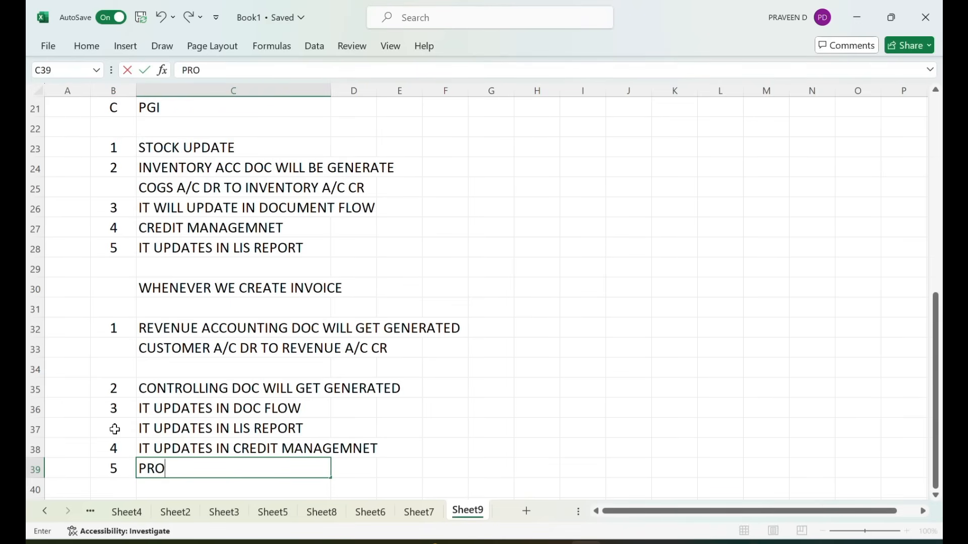
{"action": "type", "text": "FITIBILITY"}
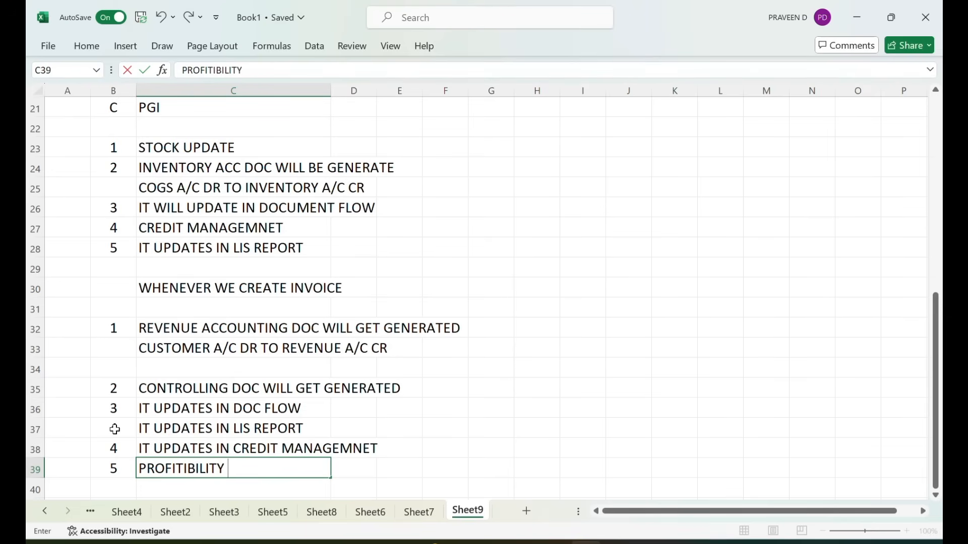
{"action": "type", "text": "ANALYSIS "}
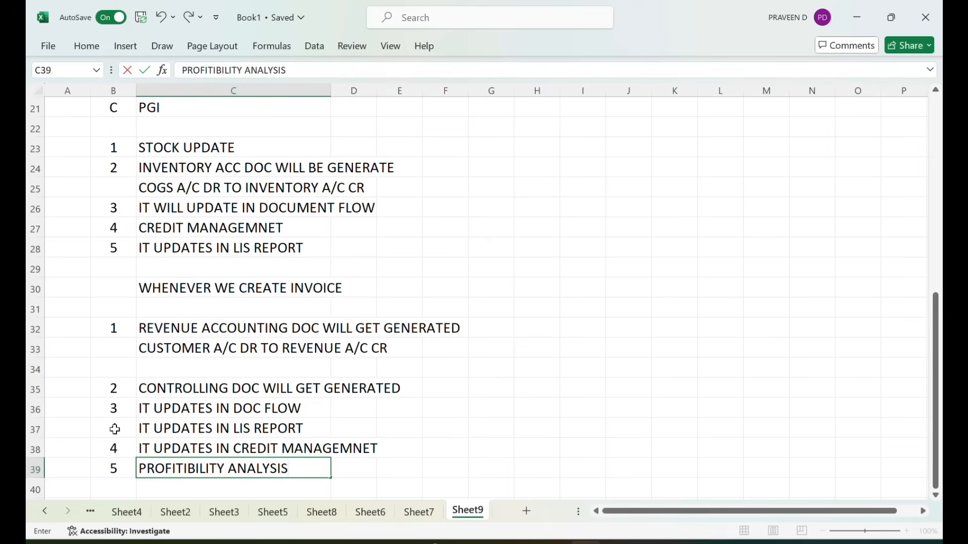
{"action": "type", "text": "DOC GENERATES"}
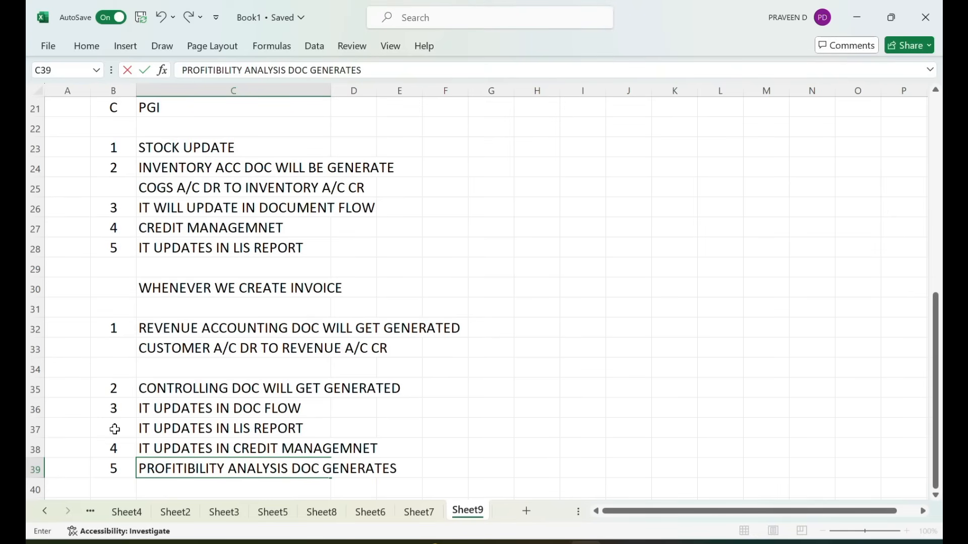
{"action": "left_click", "coordinate": [364, 433]}
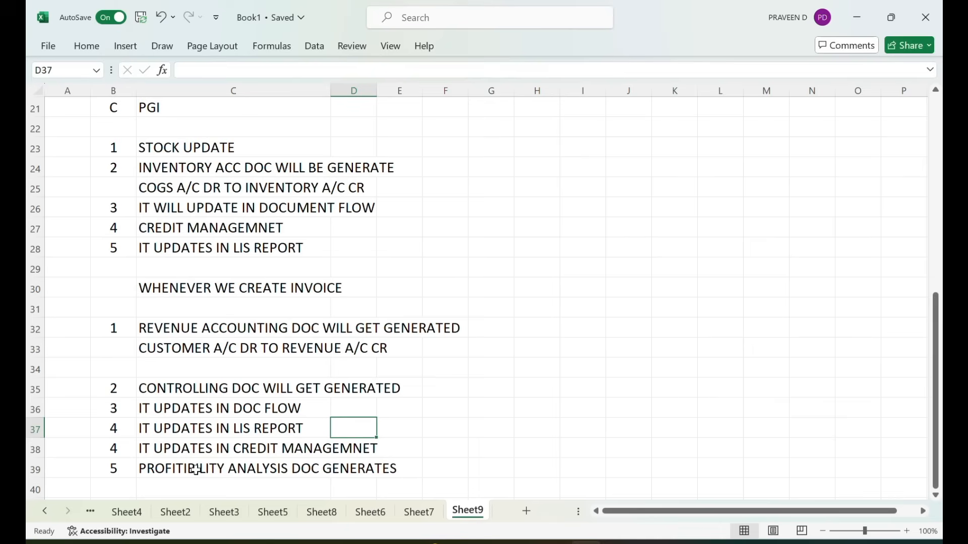
{"action": "left_click", "coordinate": [174, 473]}
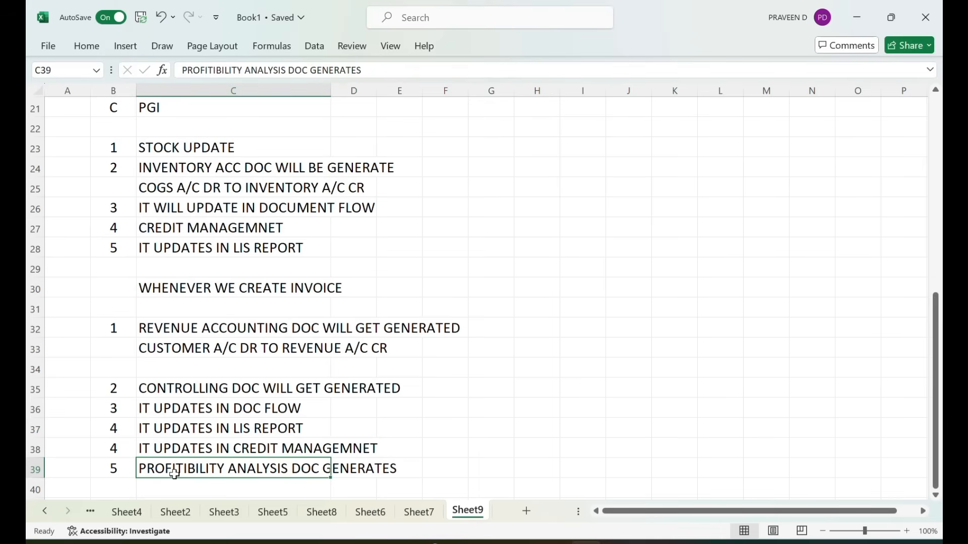
- Highlight the sales order heading across C2:L2 with a yellow fill
{"action": "scroll", "coordinate": [259, 355], "scroll_direction": "up", "scroll_amount": 7}
{"action": "left_click", "coordinate": [174, 130]}
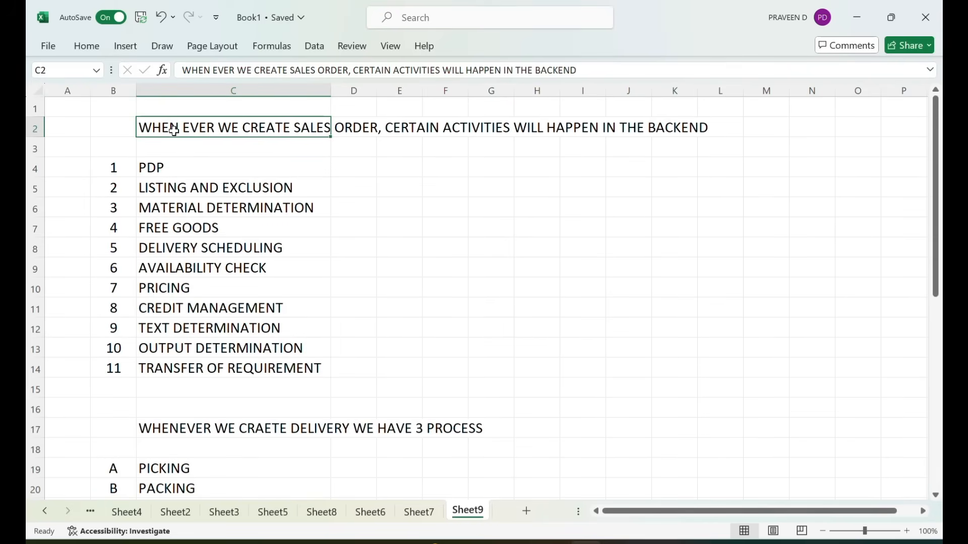
{"action": "left_click", "coordinate": [86, 50]}
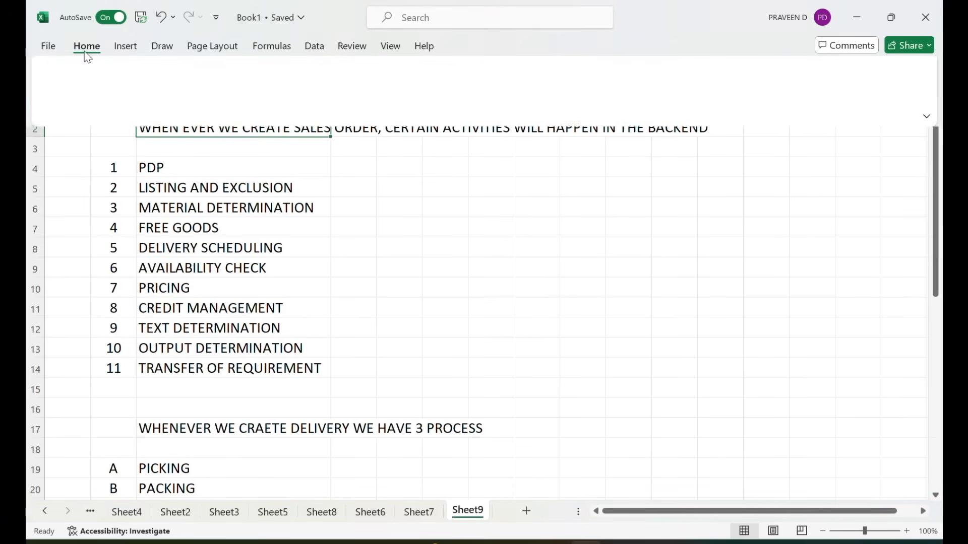
{"action": "left_click", "coordinate": [217, 100]}
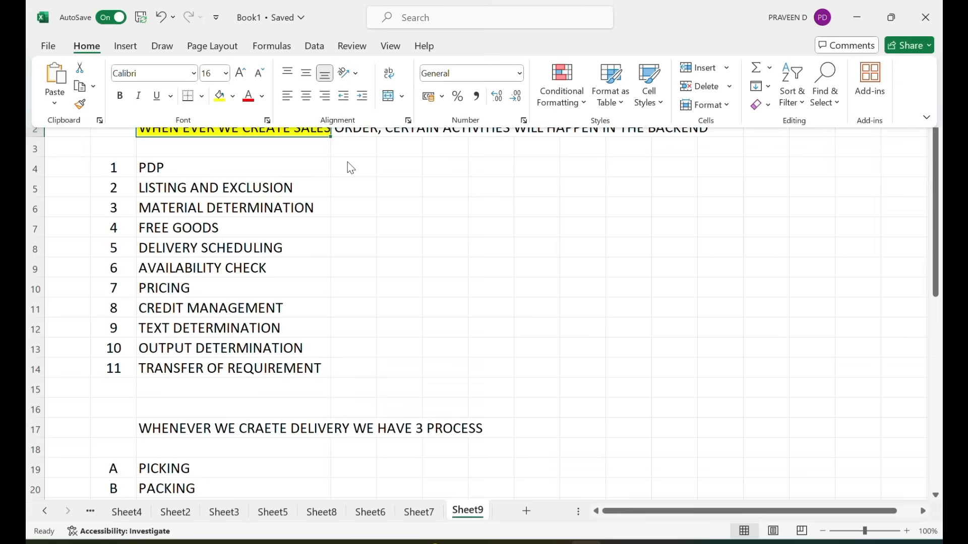
{"action": "left_click", "coordinate": [311, 127]}
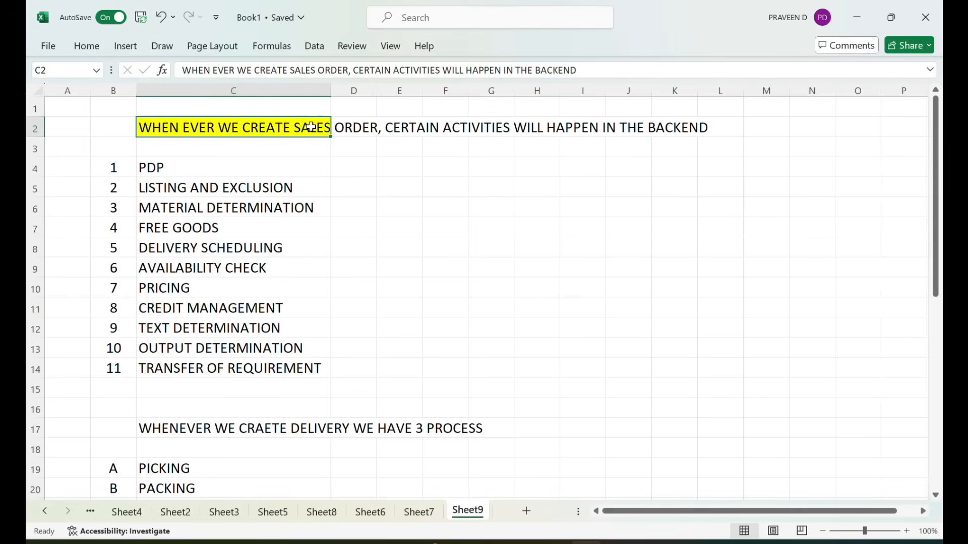
{"action": "key", "text": "shift+Right"}
{"action": "key", "text": "shift+Right"}
{"action": "key", "text": "shift+Right"}
{"action": "key", "text": "shift+Right"}
{"action": "key", "text": "shift+Right"}
{"action": "key", "text": "shift+Right"}
{"action": "key", "text": "shift+Right"}
{"action": "key", "text": "shift+Right"}
{"action": "key", "text": "shift+Right"}
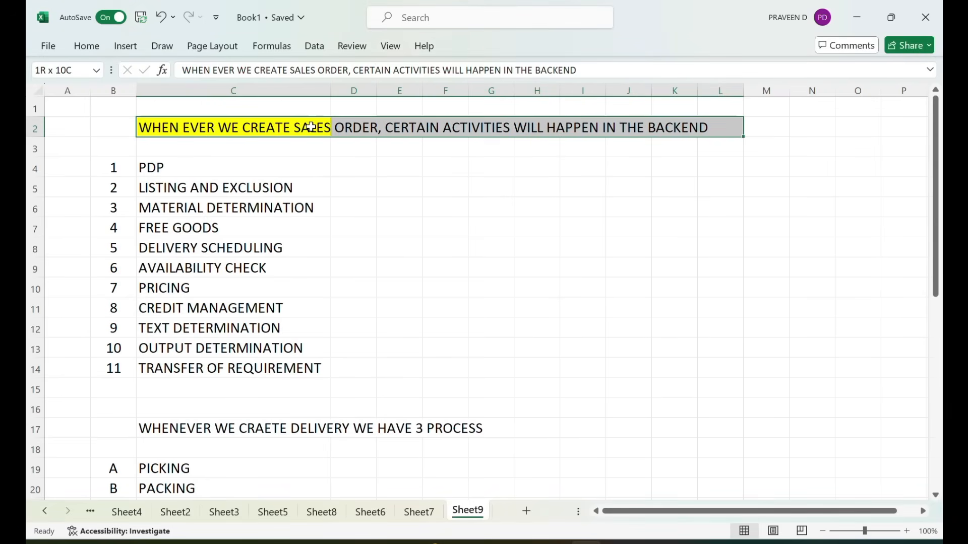
{"action": "left_click", "coordinate": [87, 47]}
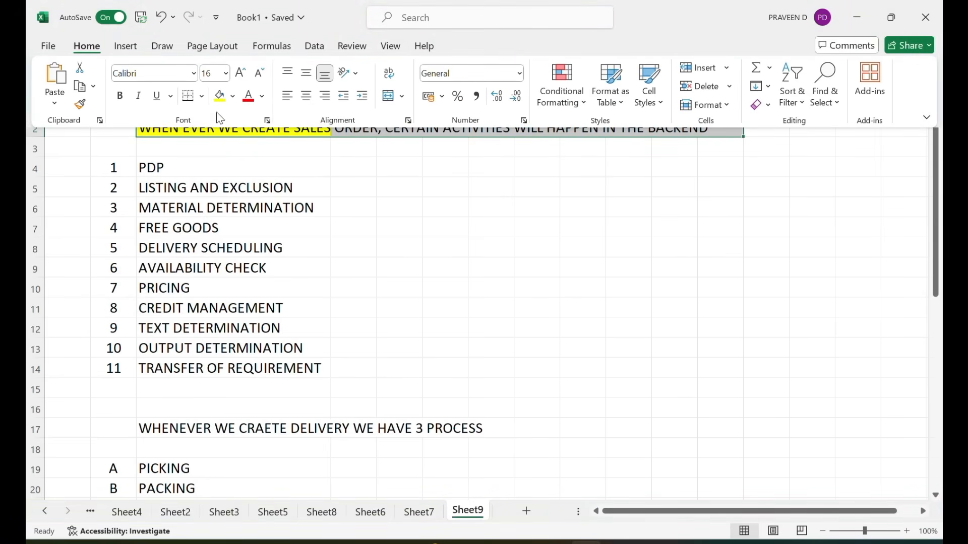
{"action": "left_click", "coordinate": [219, 96]}
- Highlight the delivery heading across C17:G17 with a yellow fill
{"action": "scroll", "coordinate": [302, 296], "scroll_direction": "down", "scroll_amount": 1}
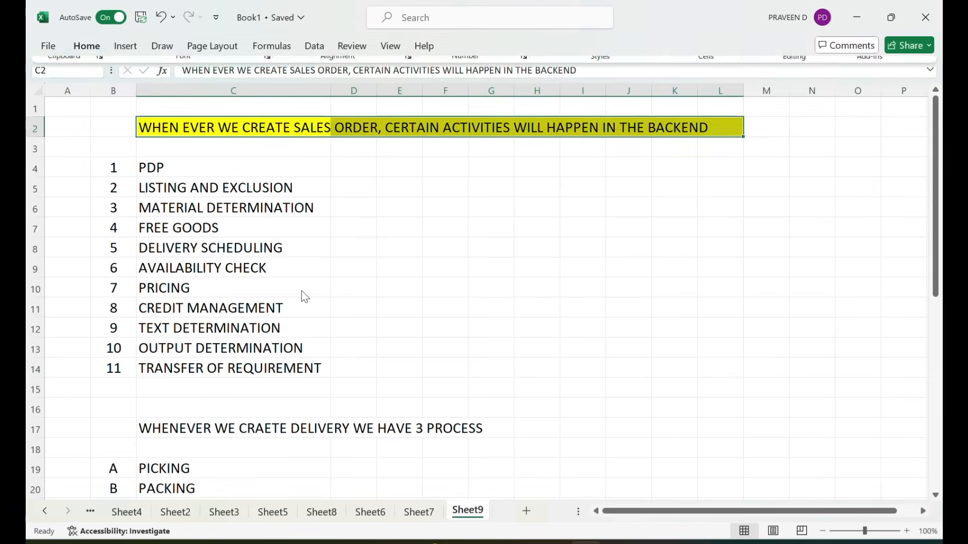
{"action": "left_click", "coordinate": [175, 364]}
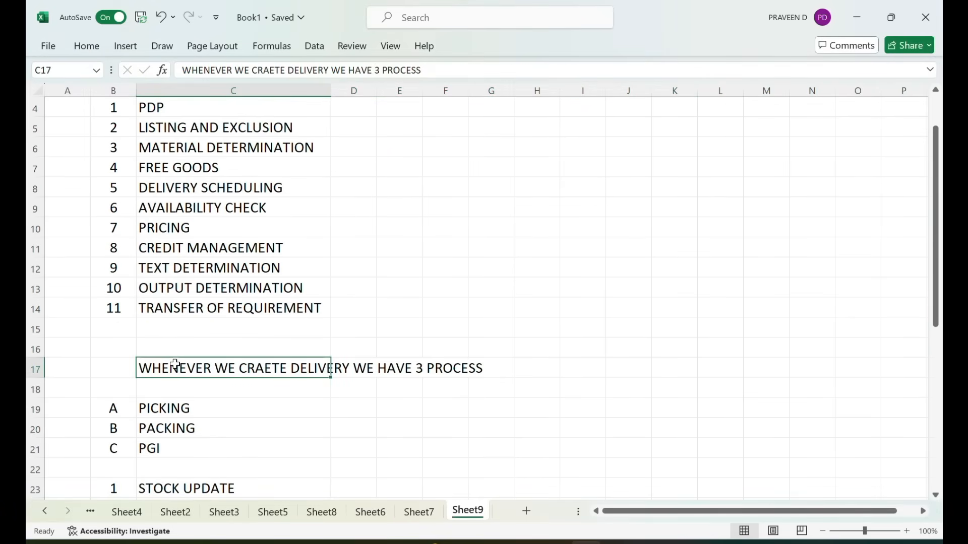
{"action": "key", "text": "shift+Right"}
{"action": "key", "text": "shift+Right"}
{"action": "key", "text": "shift+Right"}
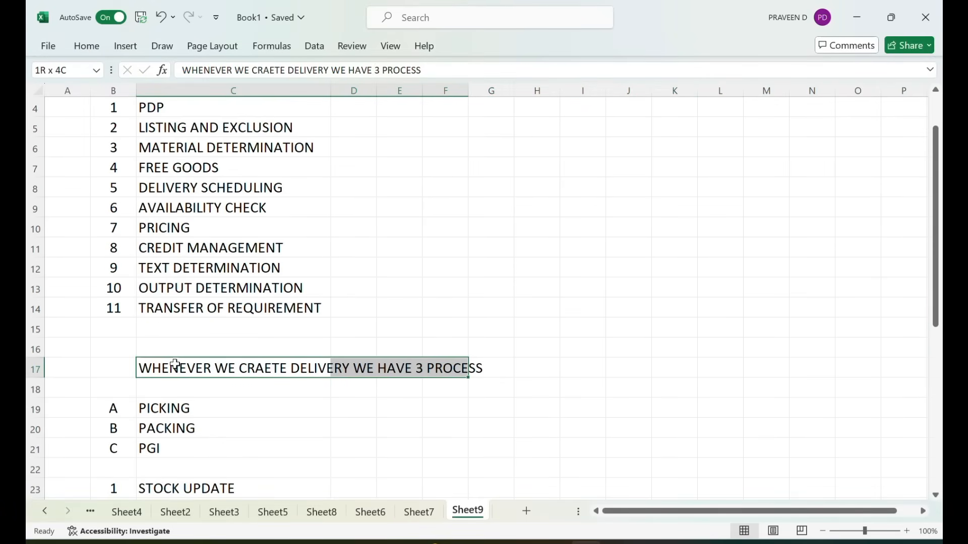
{"action": "key", "text": "Right"}
{"action": "left_click", "coordinate": [172, 370]}
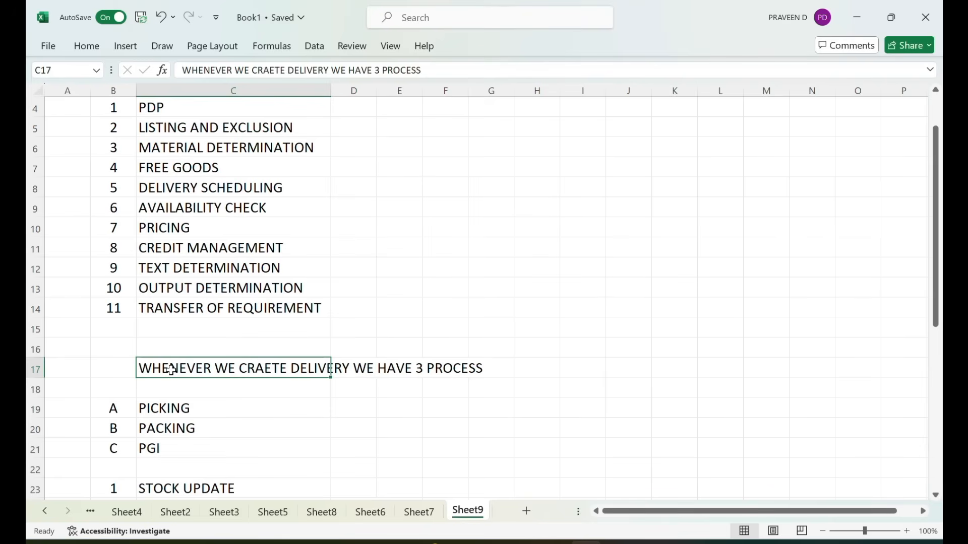
{"action": "key", "text": "shift+Right"}
{"action": "key", "text": "shift+Right"}
{"action": "key", "text": "shift+Right"}
{"action": "key", "text": "shift+Right"}
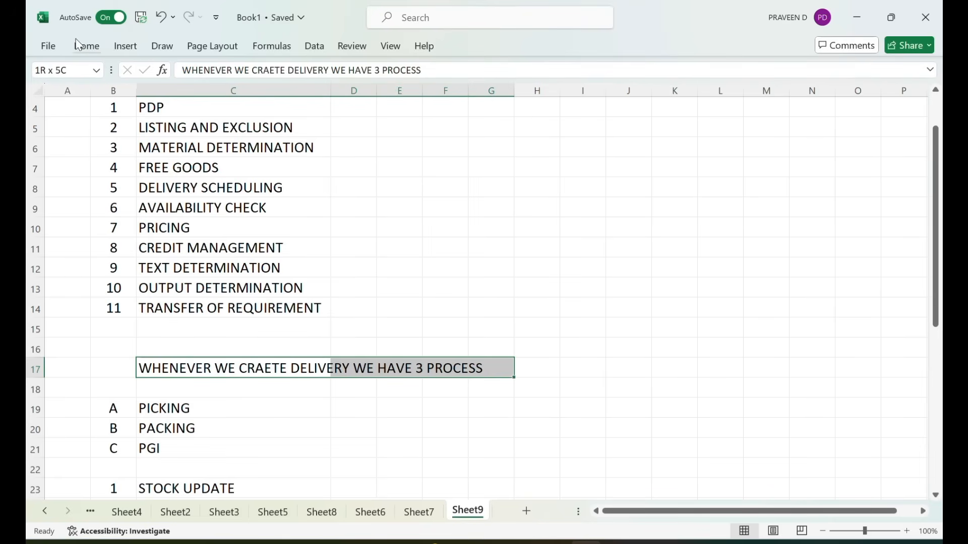
{"action": "left_click", "coordinate": [87, 45]}
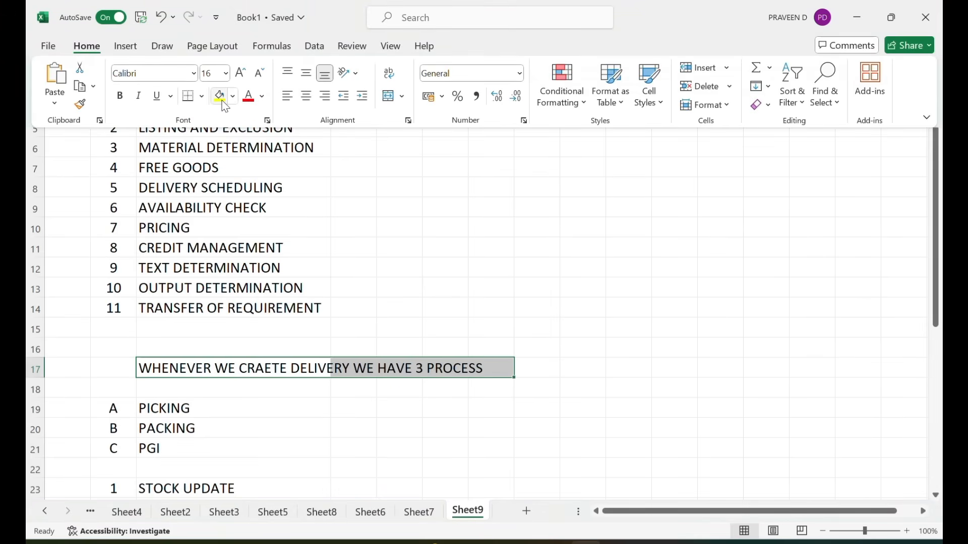
{"action": "left_click", "coordinate": [220, 96]}
- Copy the yellow highlight formatting from the delivery heading onto the WHENEVER WE CREATE INVOICE heading in row 30
{"action": "scroll", "coordinate": [380, 250], "scroll_direction": "down", "scroll_amount": 3}
{"action": "scroll", "coordinate": [379, 246], "scroll_direction": "down", "scroll_amount": 2}
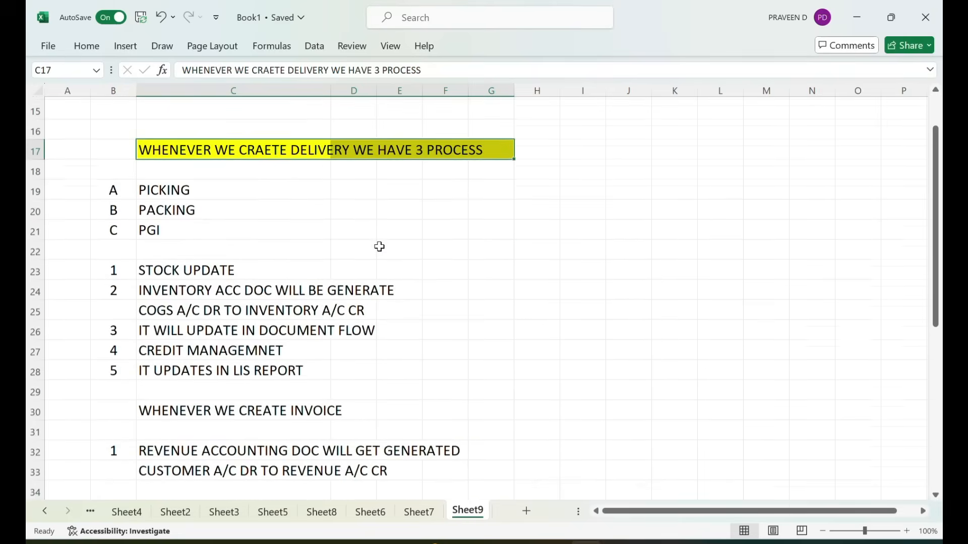
{"action": "left_click", "coordinate": [88, 48]}
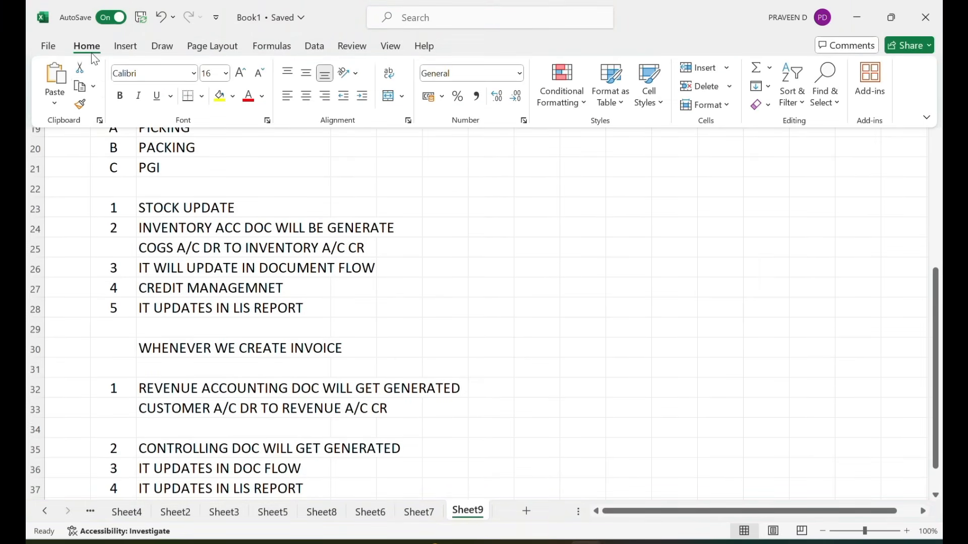
{"action": "left_click", "coordinate": [80, 105]}
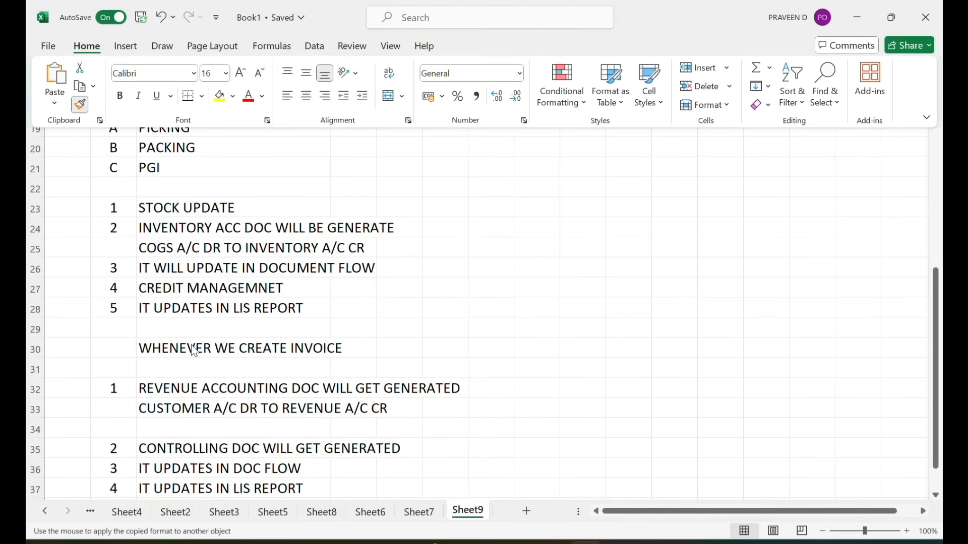
{"action": "left_click", "coordinate": [191, 345]}
{"action": "left_click", "coordinate": [525, 311]}
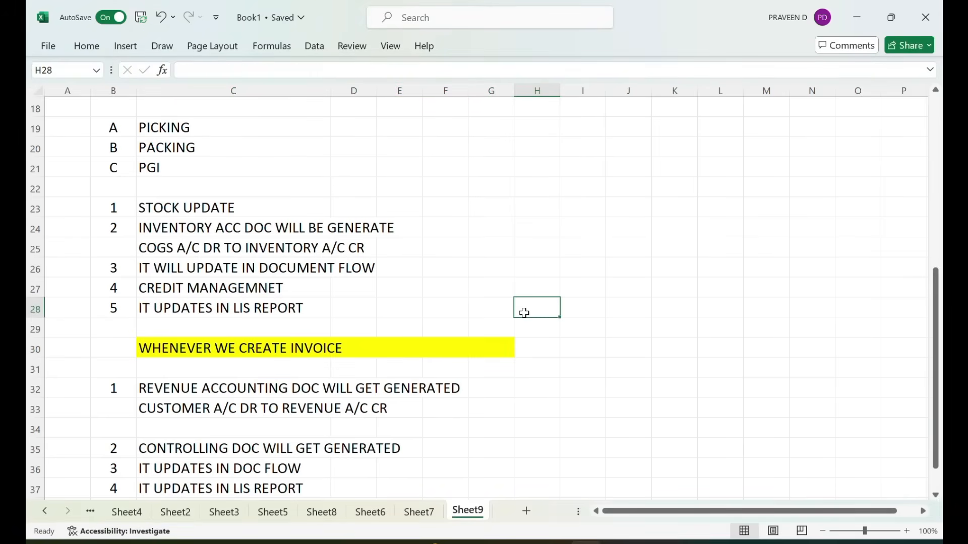
- Review the highlighted section headings on Sheet9 and the inquiry-to-invoice document flow on Sheet7
{"action": "scroll", "coordinate": [583, 384], "scroll_direction": "down", "scroll_amount": 4}
{"action": "scroll", "coordinate": [585, 385], "scroll_direction": "up", "scroll_amount": 7}
{"action": "scroll", "coordinate": [585, 385], "scroll_direction": "up", "scroll_amount": 3}
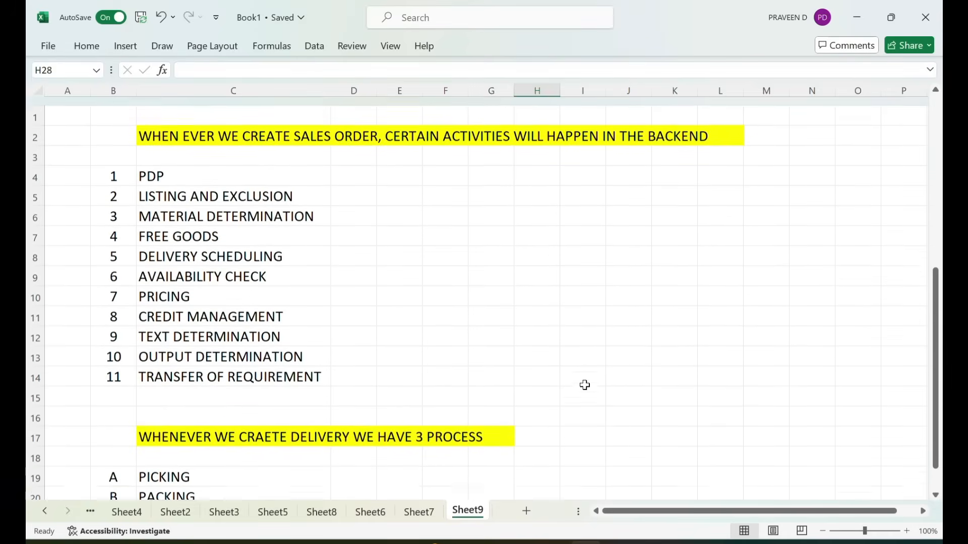
{"action": "left_click", "coordinate": [420, 511]}
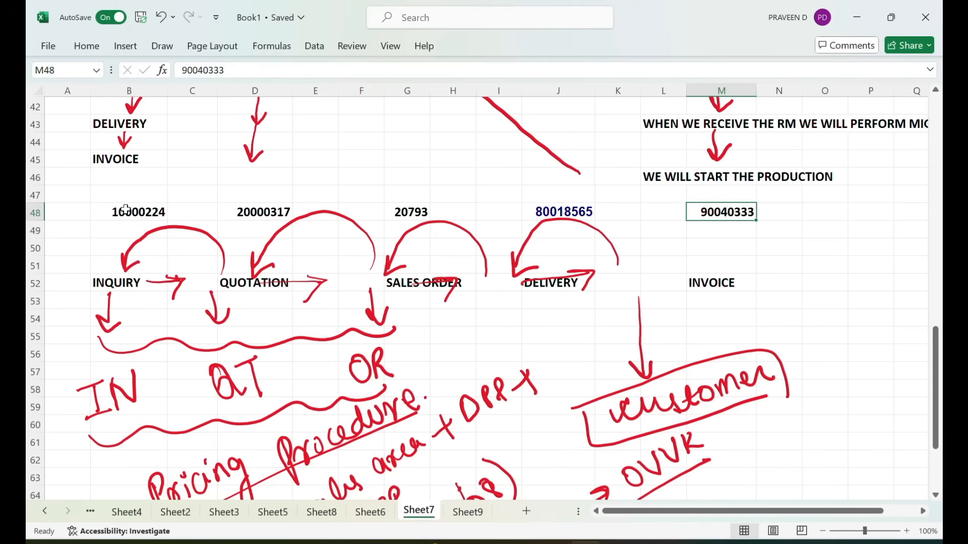
{"action": "key", "text": "alt+Tab"}
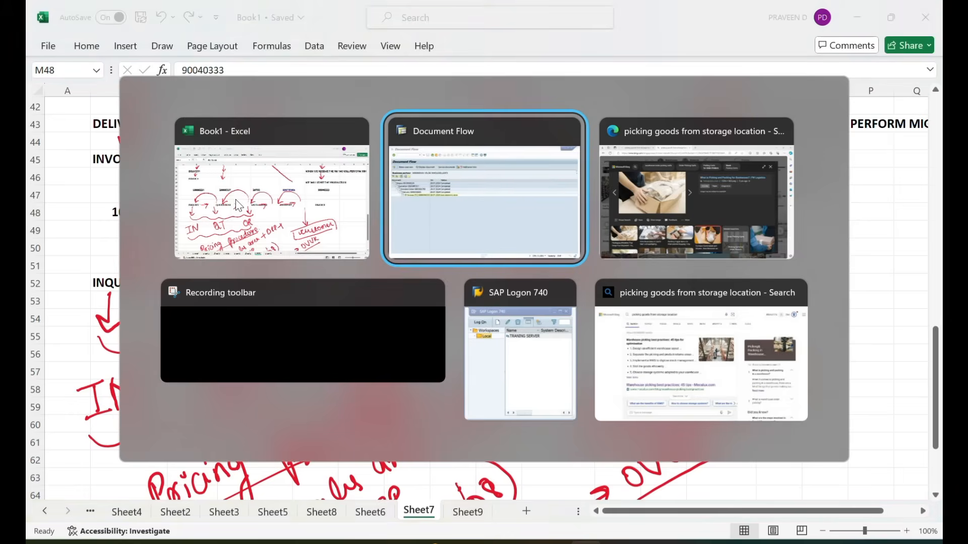
{"action": "key", "text": "alt+Tab"}
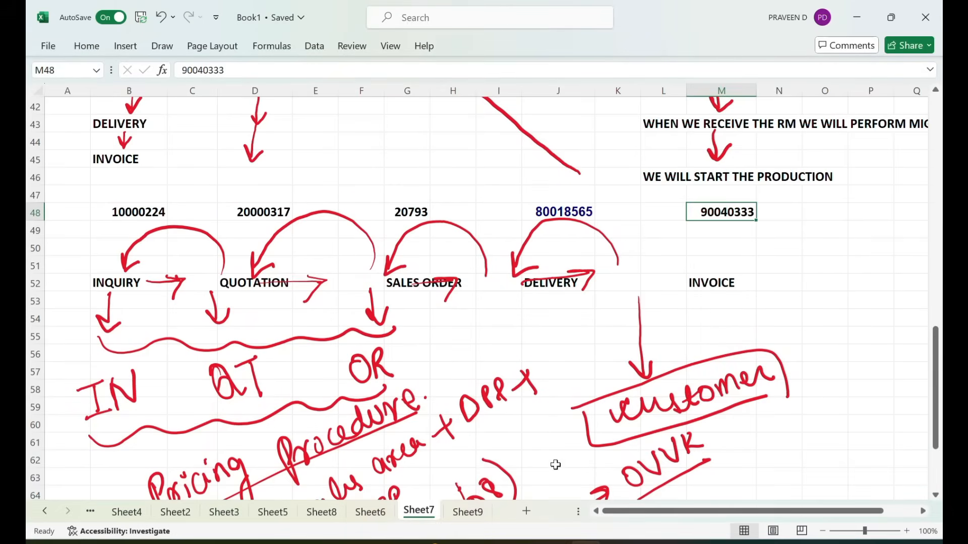
- Enter FORWORD CYCLE in cell G5 of Sheet9, beside the list of sales order activities
{"action": "left_click", "coordinate": [467, 513]}
{"action": "scroll", "coordinate": [480, 328], "scroll_direction": "up", "scroll_amount": 1}
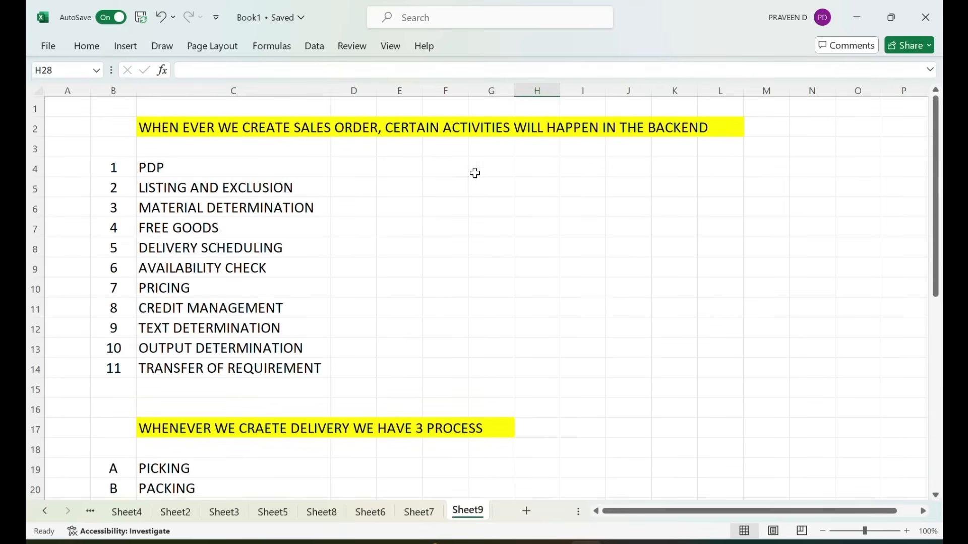
{"action": "left_click", "coordinate": [485, 182]}
{"action": "type", "text": "FO"}
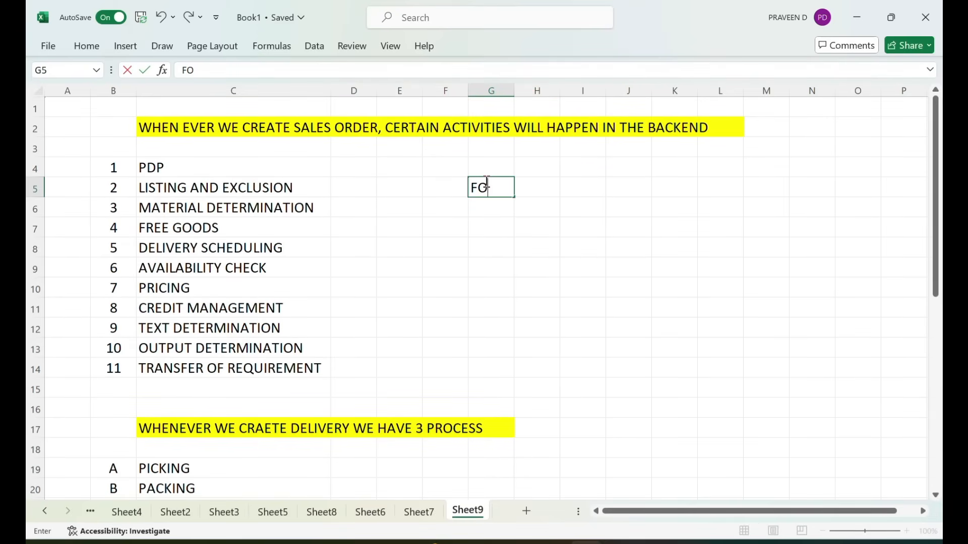
{"action": "type", "text": "RWORD CYCLE"}
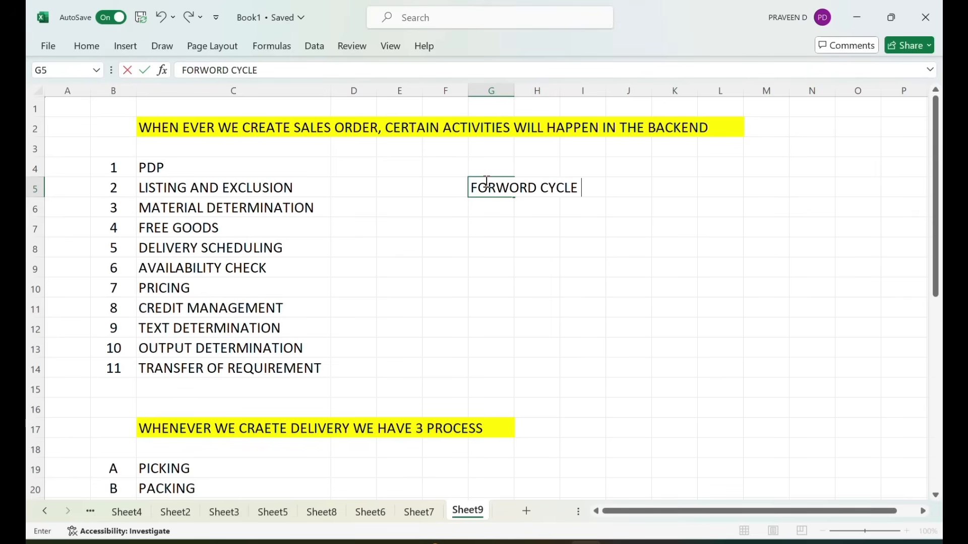
{"action": "left_click", "coordinate": [615, 300]}
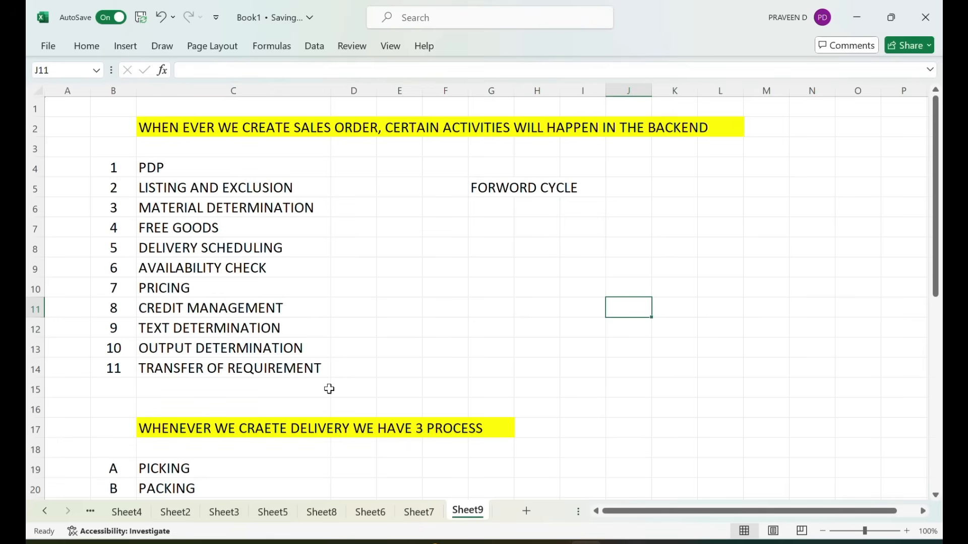
- Look through Sheet8 and Sheet5, and examine the business processes from Rush Order to Invoice correction on Sheet6
{"action": "left_click", "coordinate": [325, 519]}
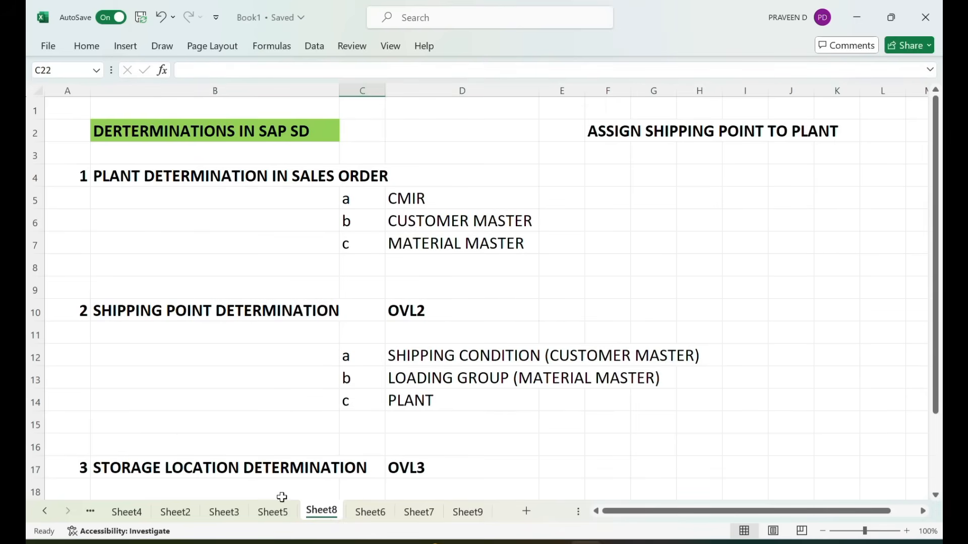
{"action": "left_click", "coordinate": [271, 518]}
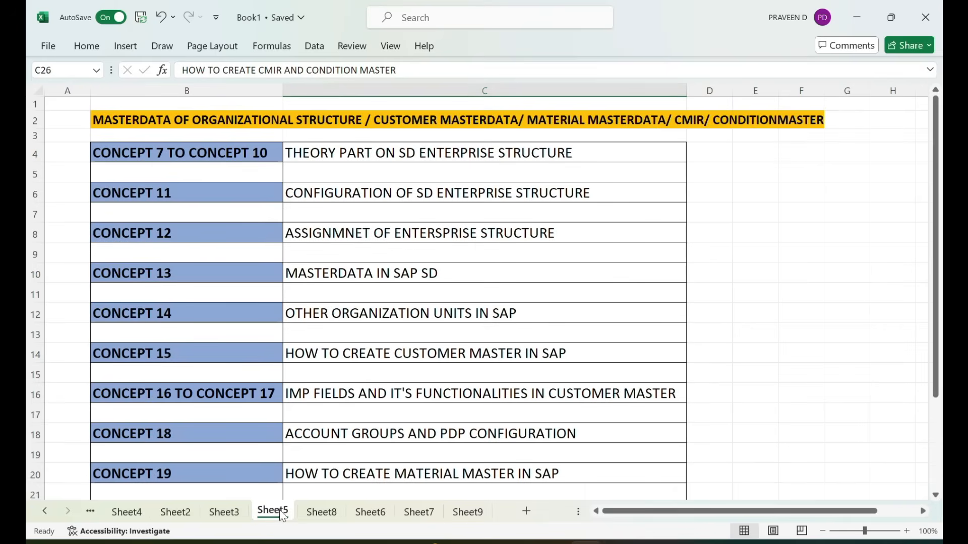
{"action": "left_click", "coordinate": [380, 519]}
{"action": "scroll", "coordinate": [339, 342], "scroll_direction": "down", "scroll_amount": 1}
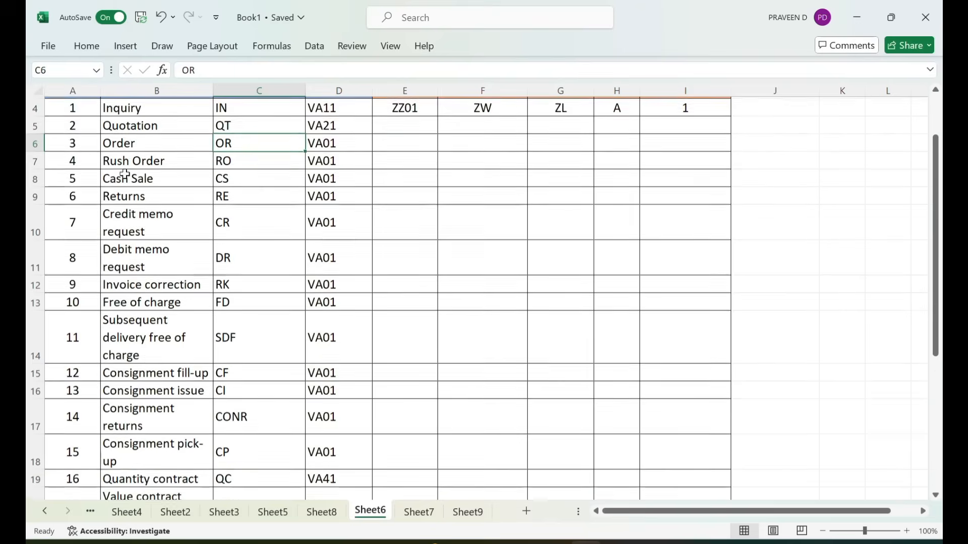
{"action": "left_click_drag", "start_coordinate": [123, 165], "coordinate": [146, 283]}
{"action": "scroll", "coordinate": [267, 244], "scroll_direction": "up", "scroll_amount": 1}
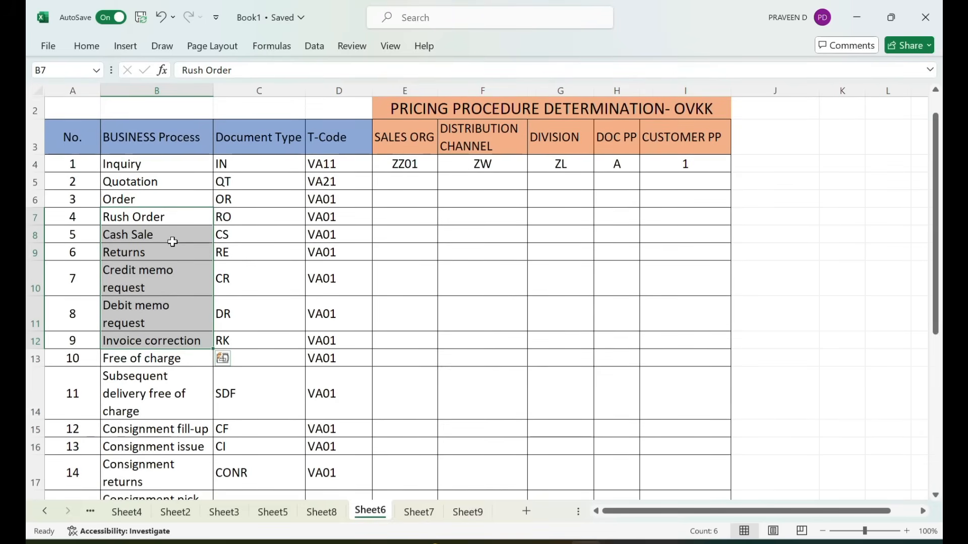
{"action": "scroll", "coordinate": [272, 270], "scroll_direction": "up", "scroll_amount": 1}
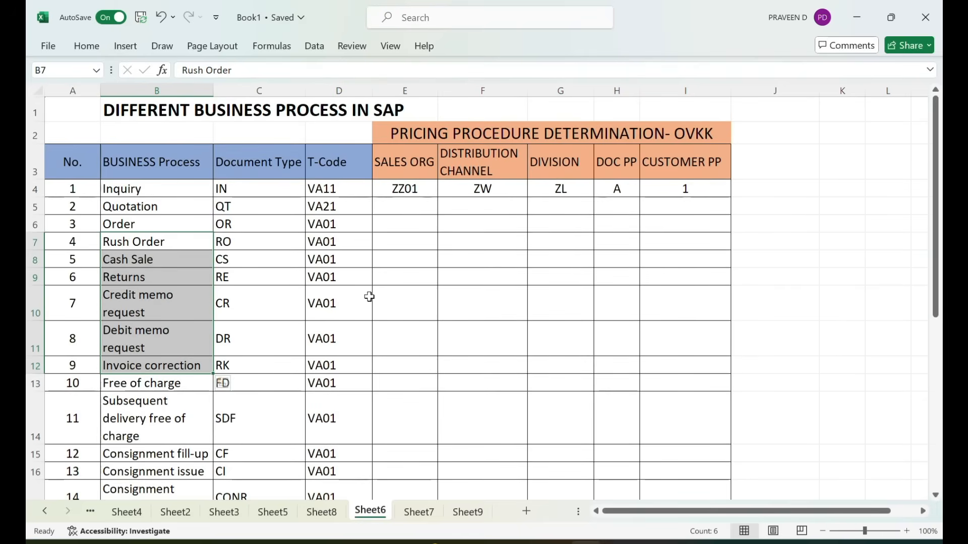
- Switch to SAP and go back from the document flow through the invoice overview to the Change Billing Document initial screen
{"action": "key", "text": "alt+Tab"}
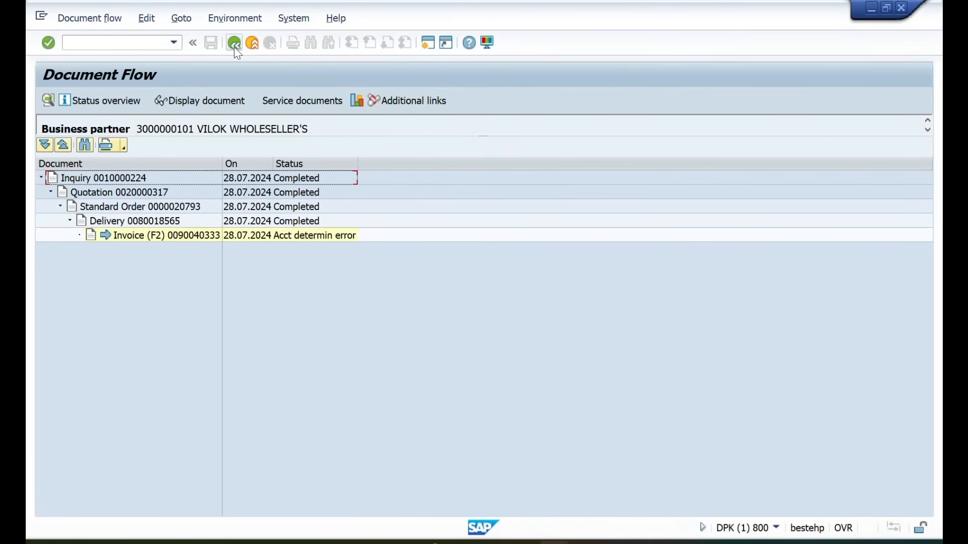
{"action": "left_click", "coordinate": [234, 47]}
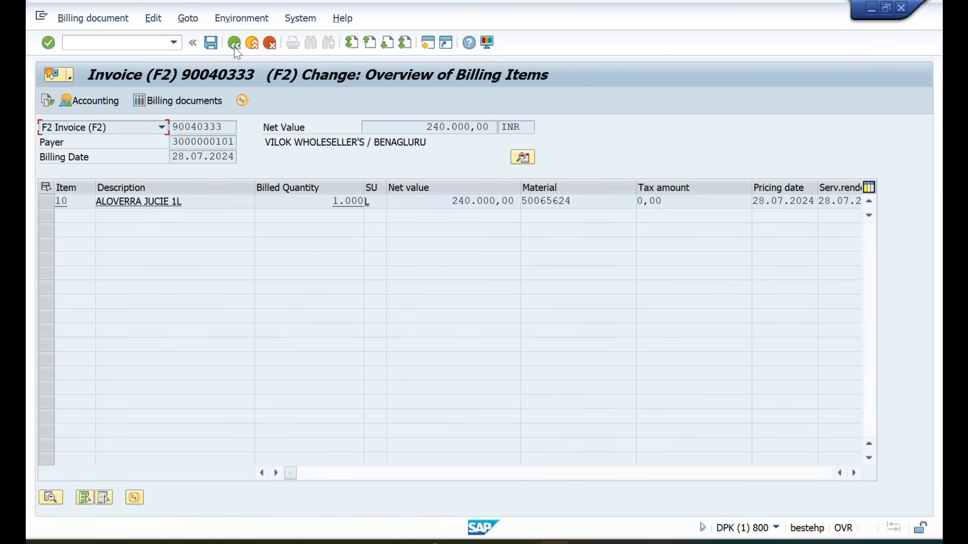
{"action": "left_click", "coordinate": [234, 47]}
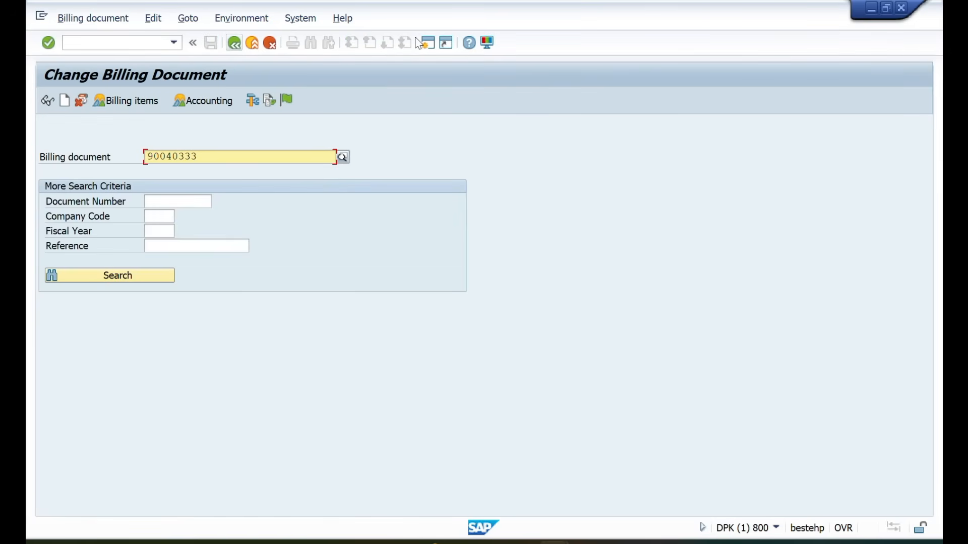